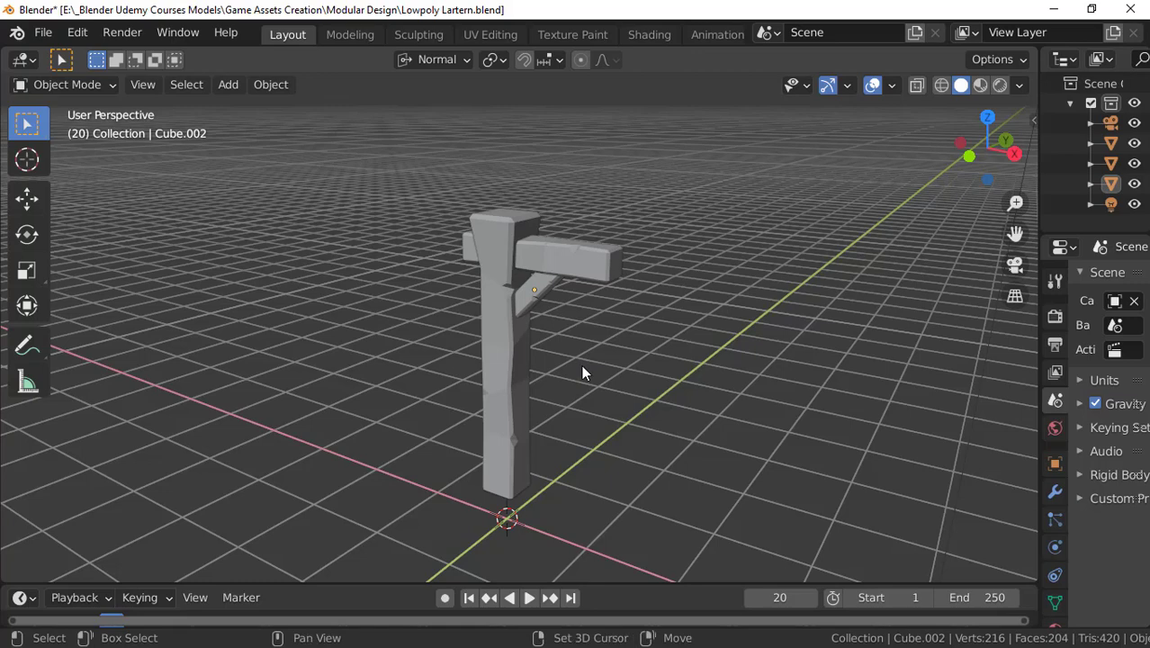
Step: Add a mesh cube and move it up beside the post, beneath the crossbeam's longer arm, in the front view
key("shift+a")
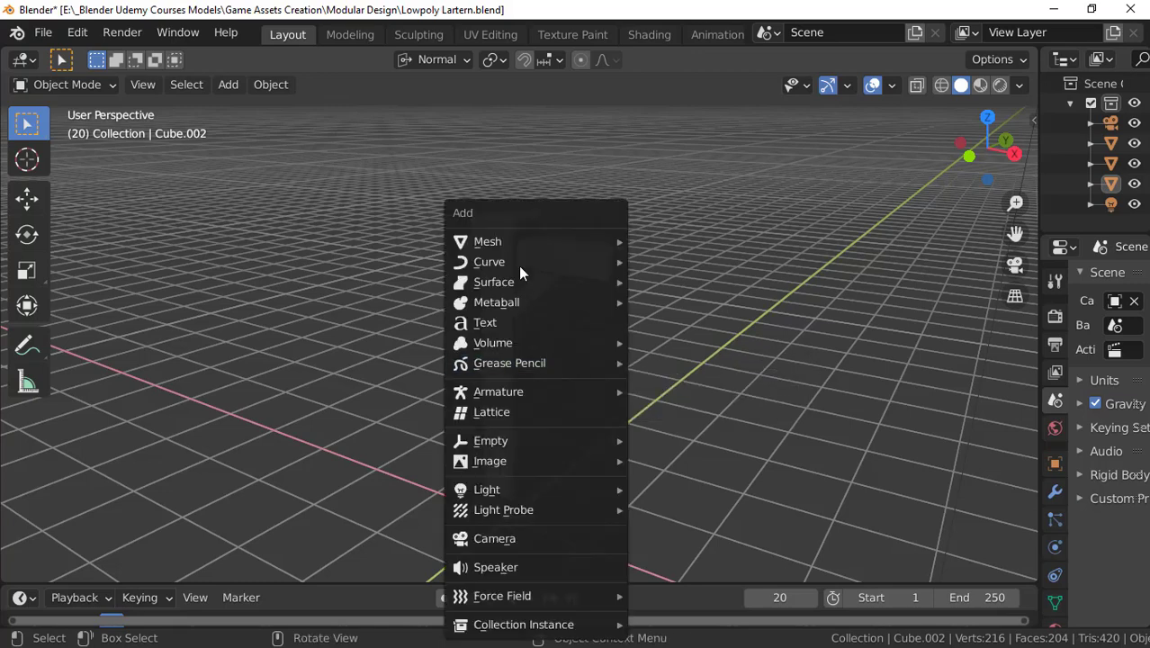
mouse_move(518, 245)
left_click(639, 261)
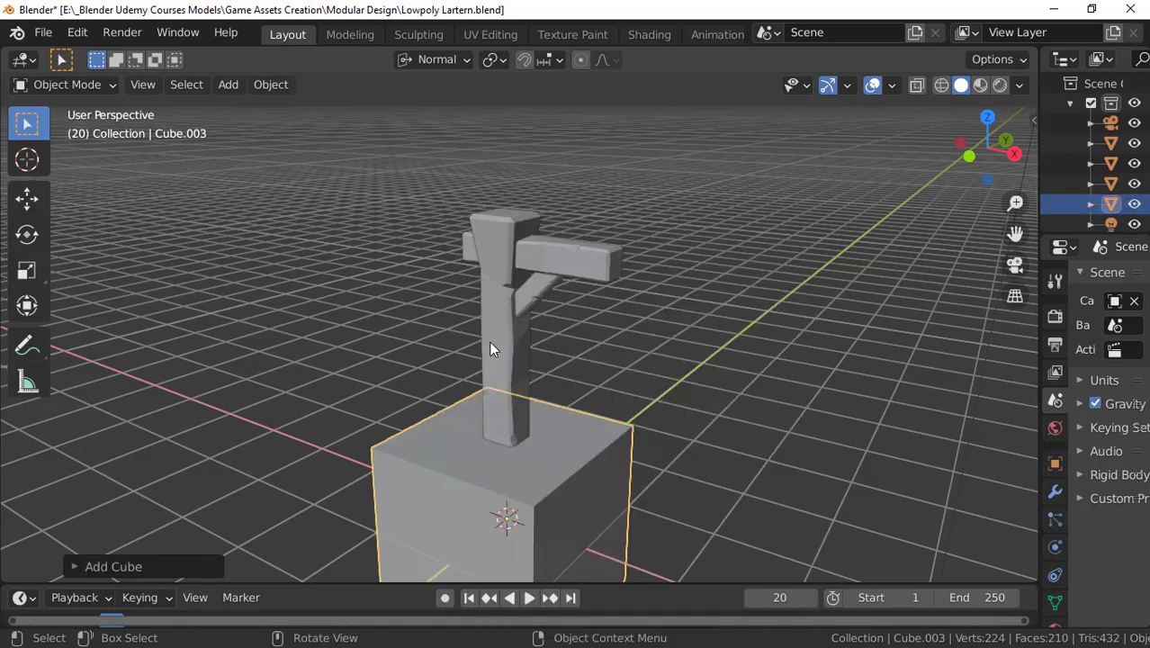
key("KP_1")
key("g")
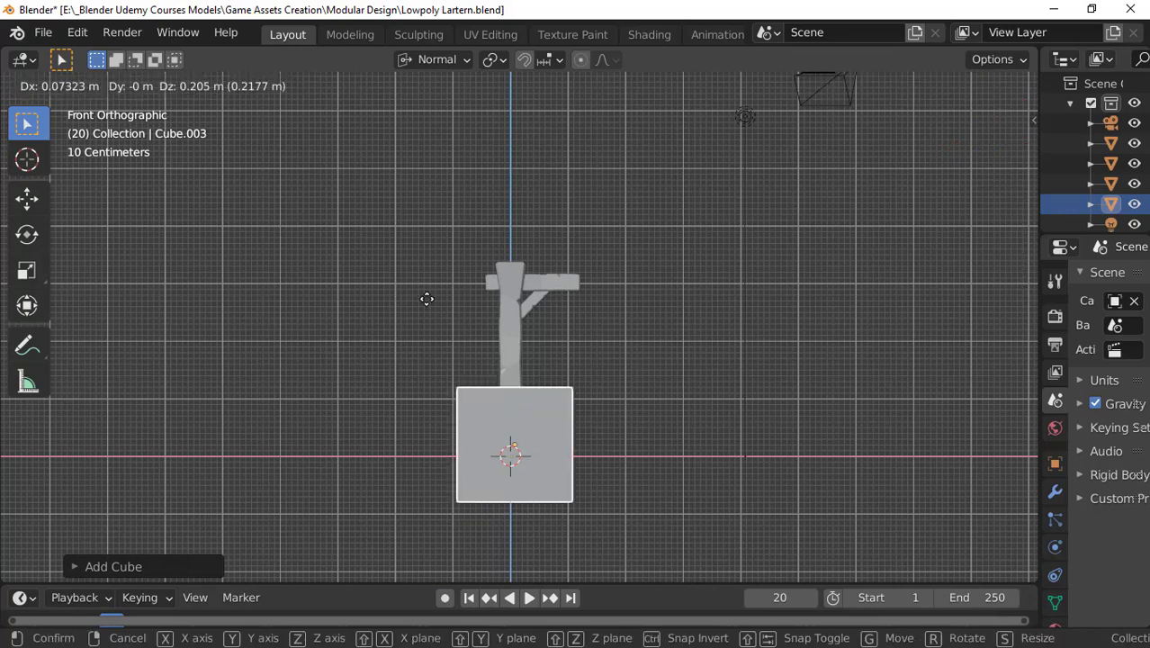
left_click(464, 236)
Step: Scale the cube down uniformly to about 0.67 m per side
key("s")
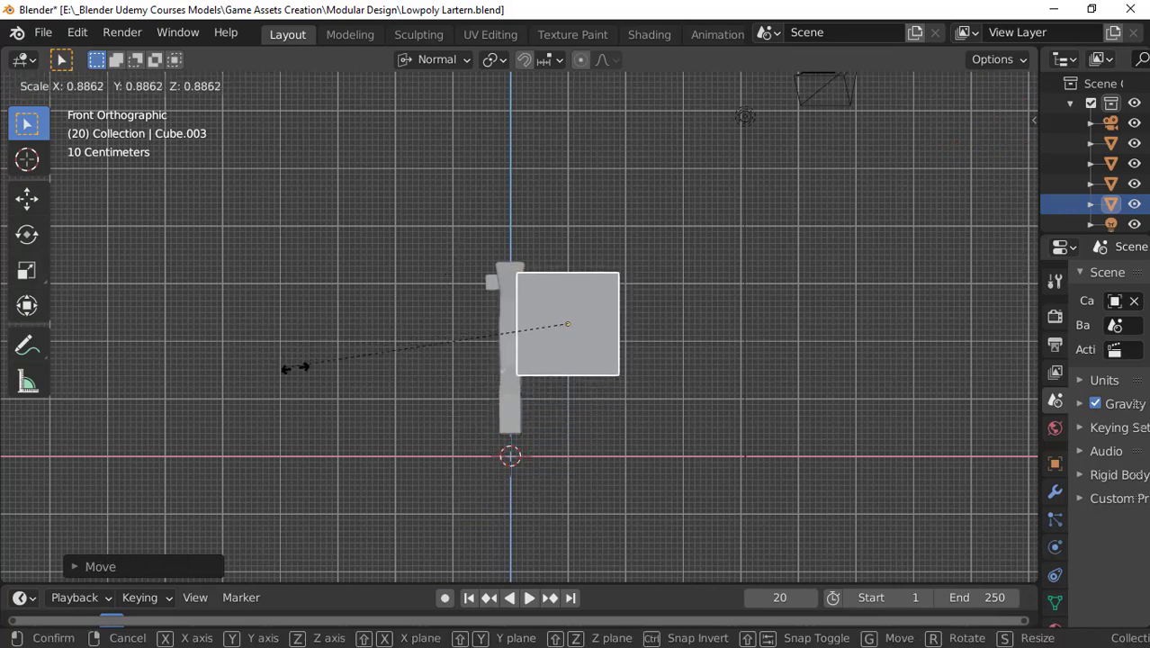
left_click(450, 399)
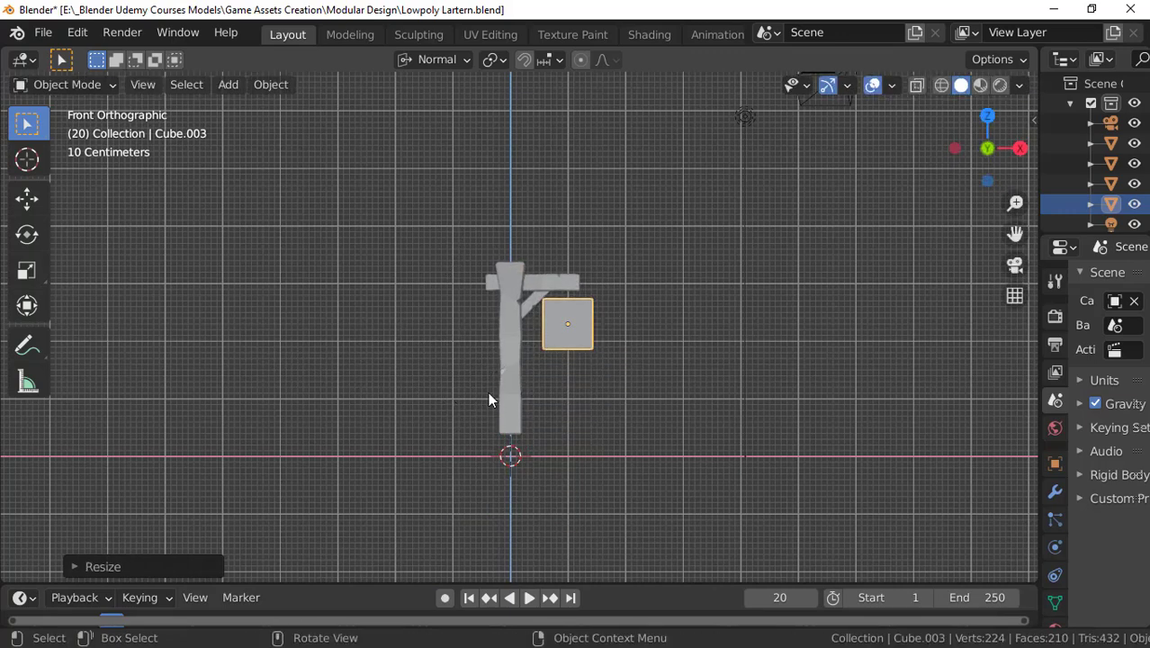
scroll(514, 374, "up", 4)
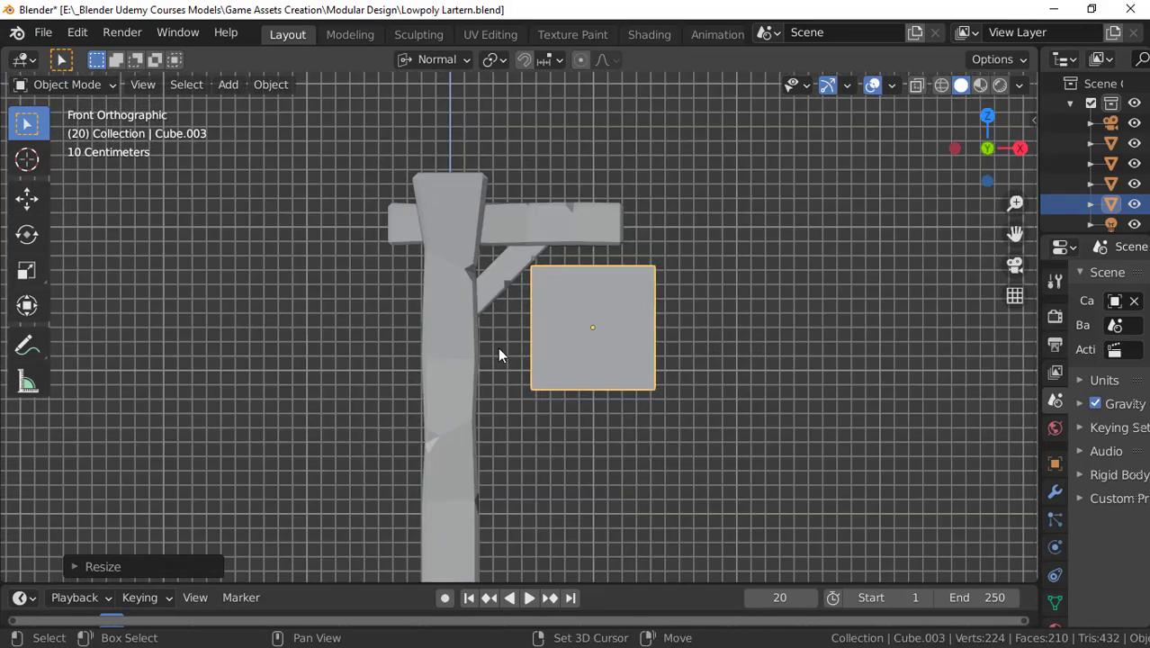
middle_click_drag(497, 346, 477, 355, "shift")
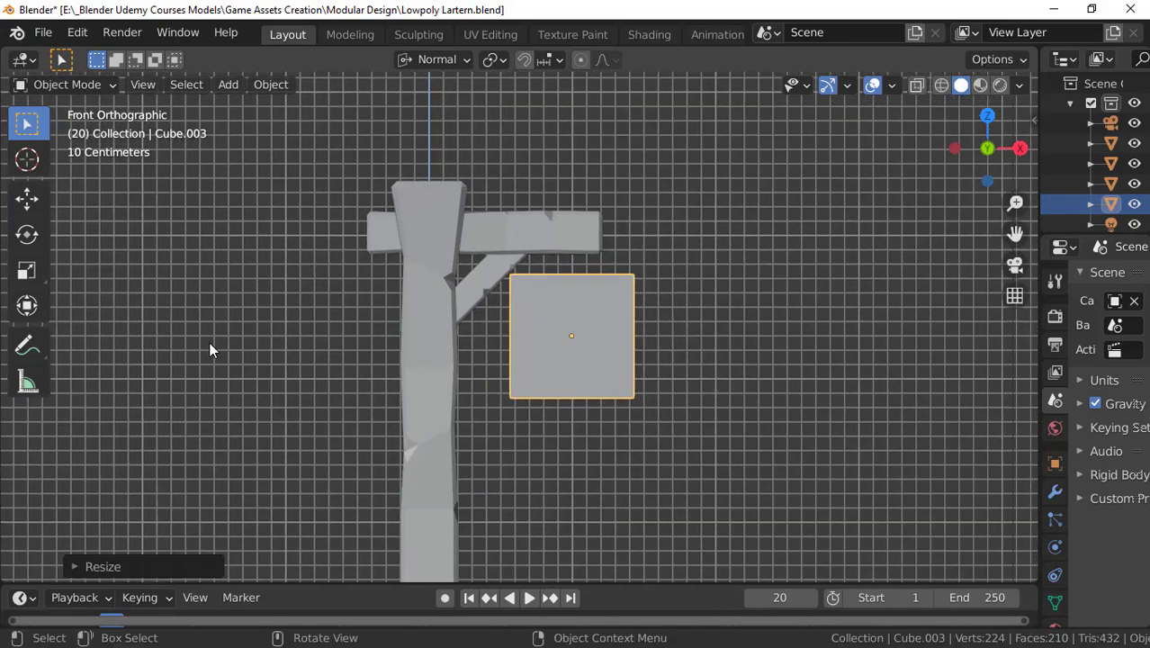
key("s")
left_click(296, 335)
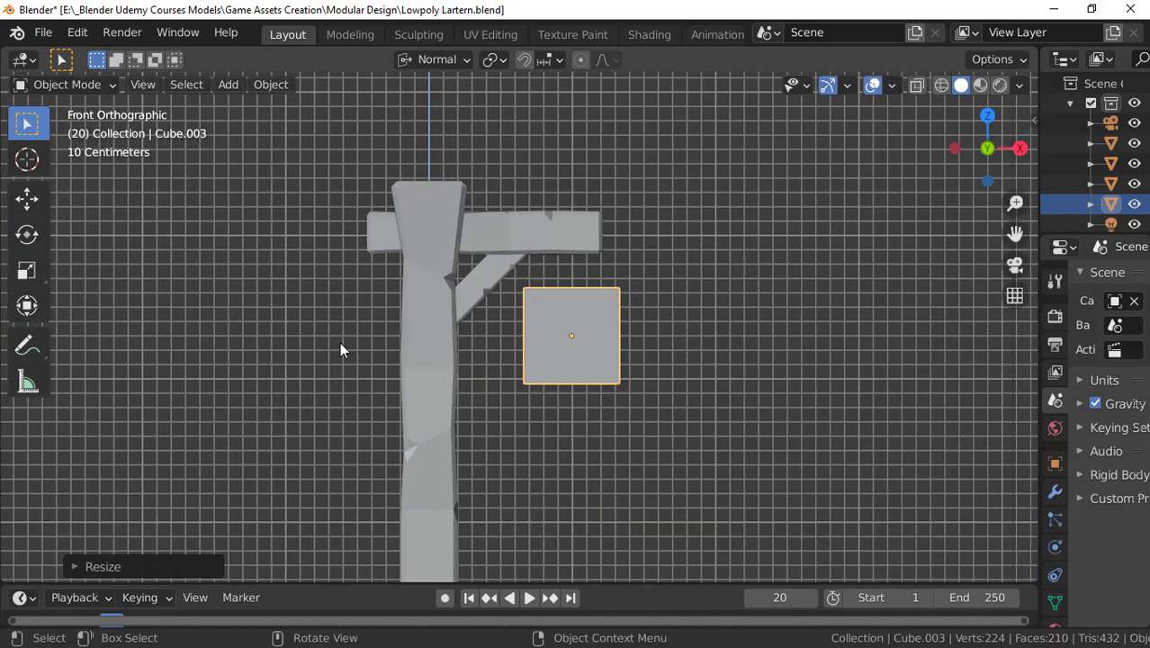
Step: Raise the cube along the Z axis to about 2.42 m, just below the crossbeam
key("g")
key("z")
left_click(233, 322)
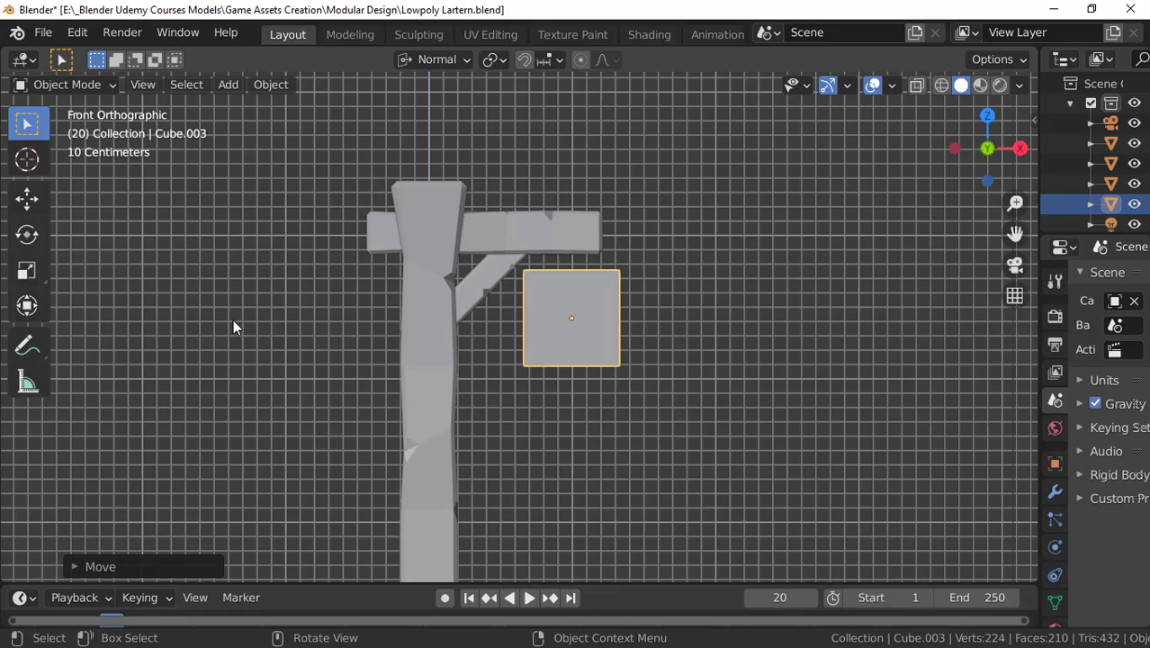
scroll(236, 325, "down", 5)
middle_click_drag(240, 335, 647, 433)
scroll(550, 411, "up", 3)
key("KP_1")
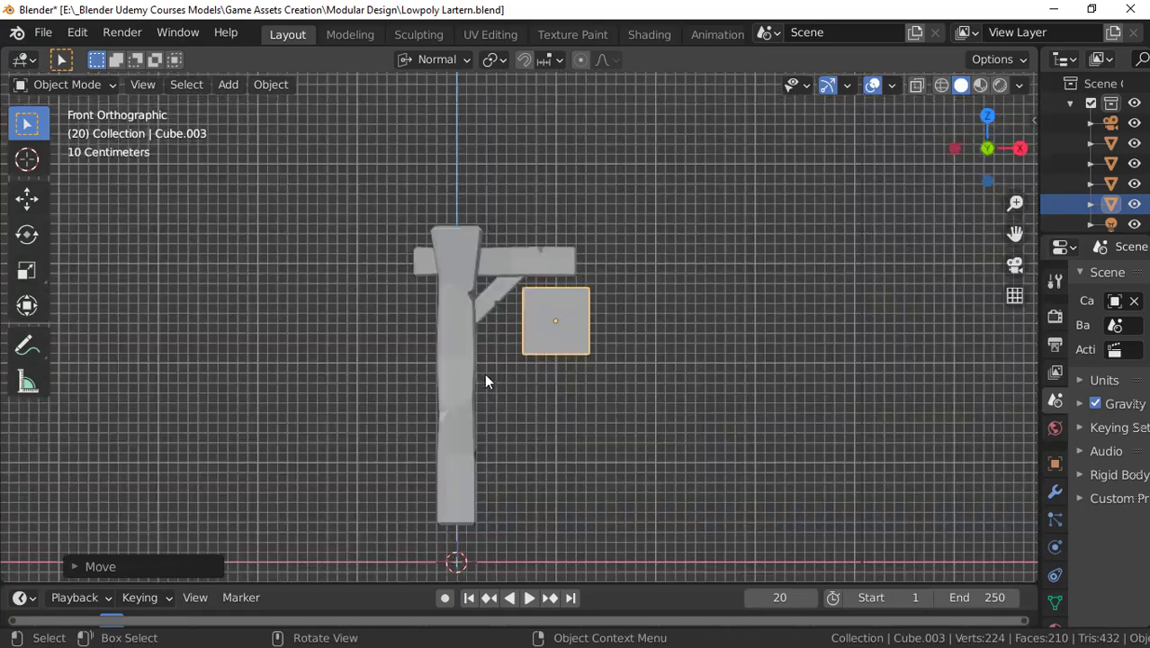
scroll(396, 357, "up", 3)
key("s")
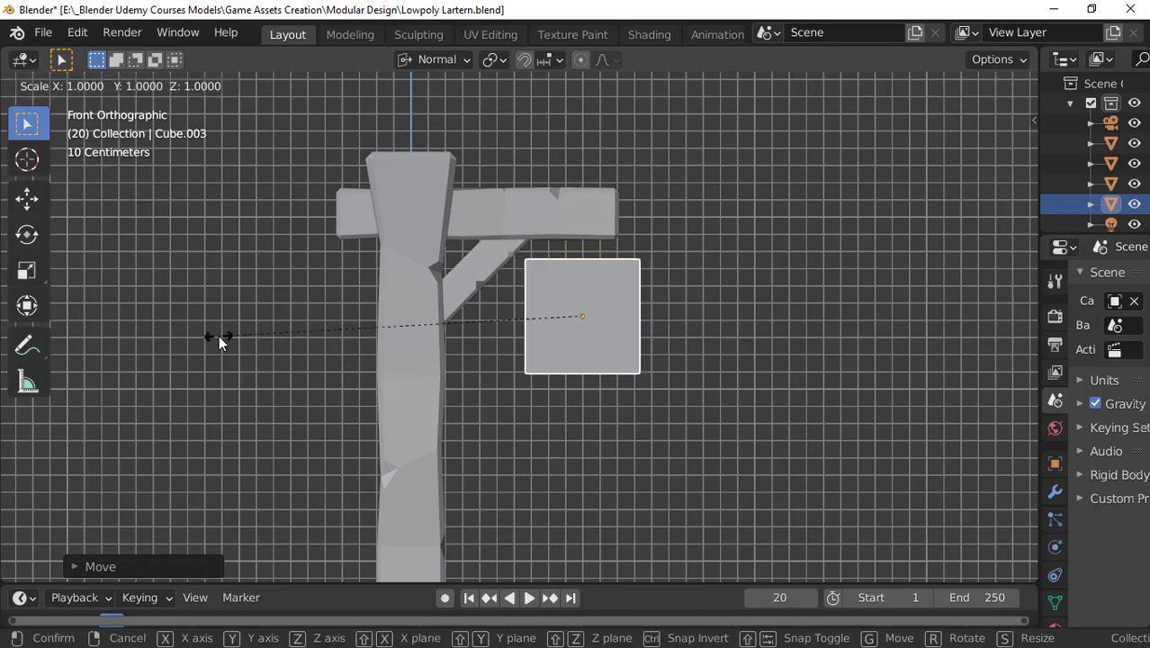
key("Escape")
Step: Show the cube's transform values to examine its scale and dimensions
middle_click_drag(374, 372, 402, 379)
key("n")
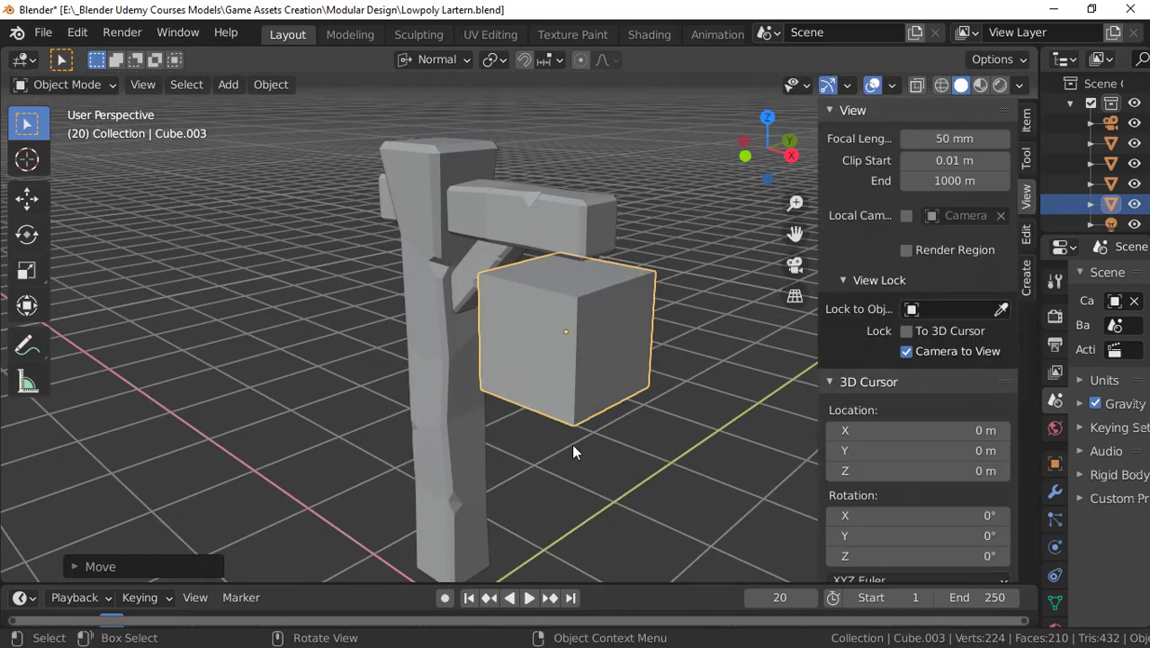
scroll(870, 428, "down", 2)
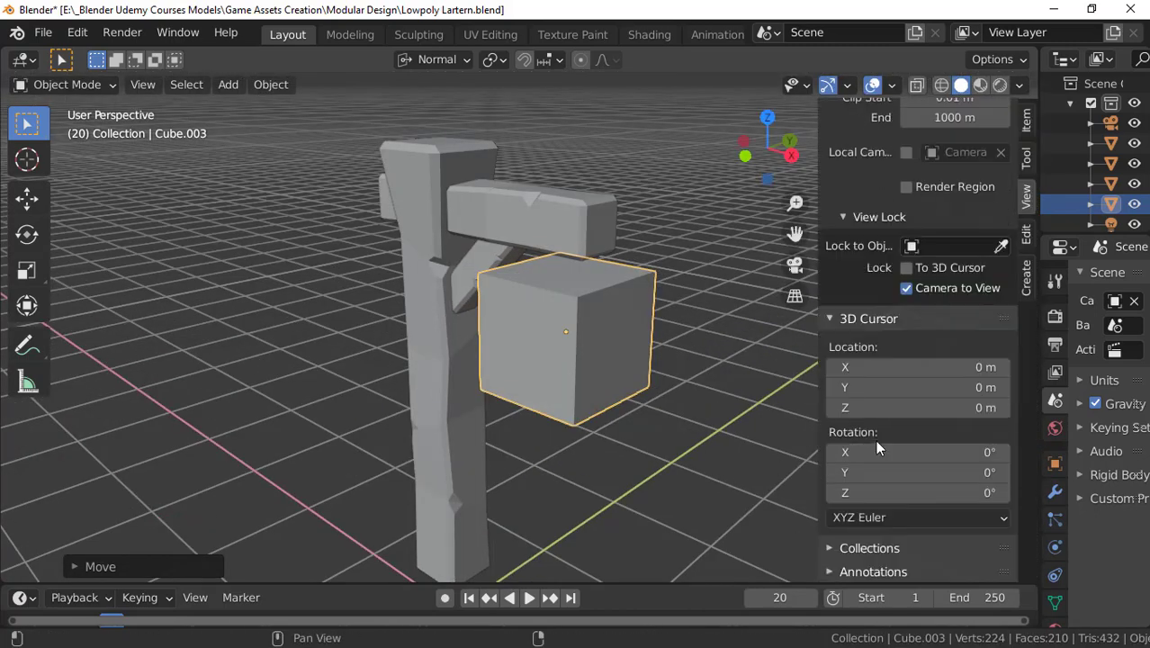
left_click(1025, 119)
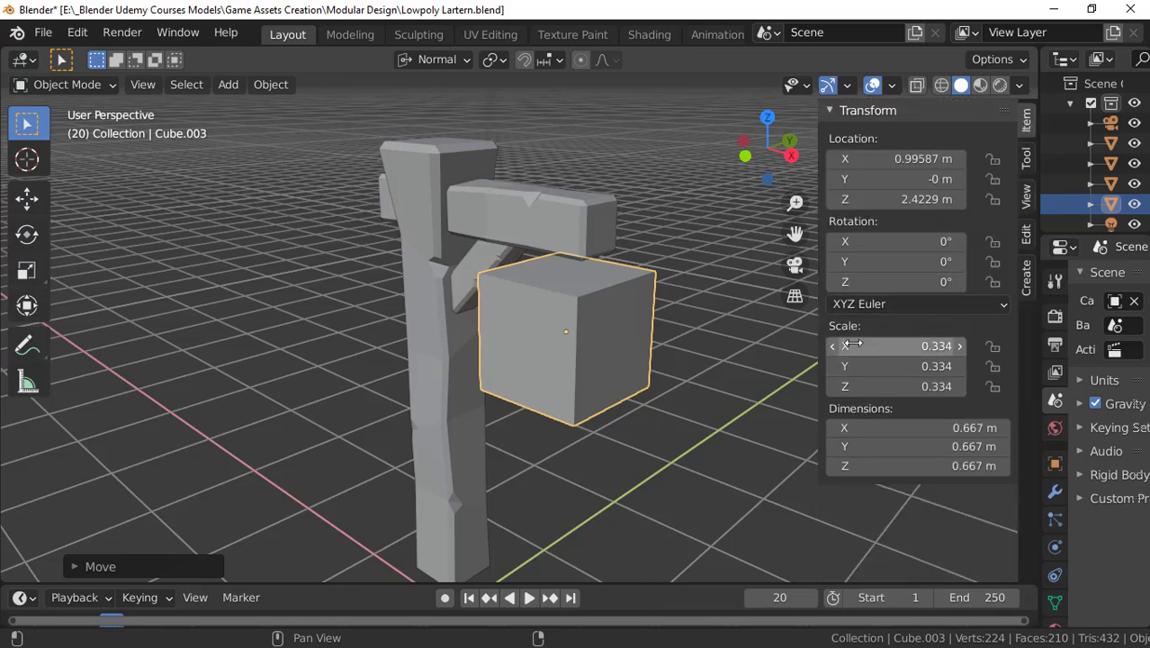
Step: Scale the cube down on X and Y only, excluding Z, to about 0.49 m wide and deep
key("KP_1")
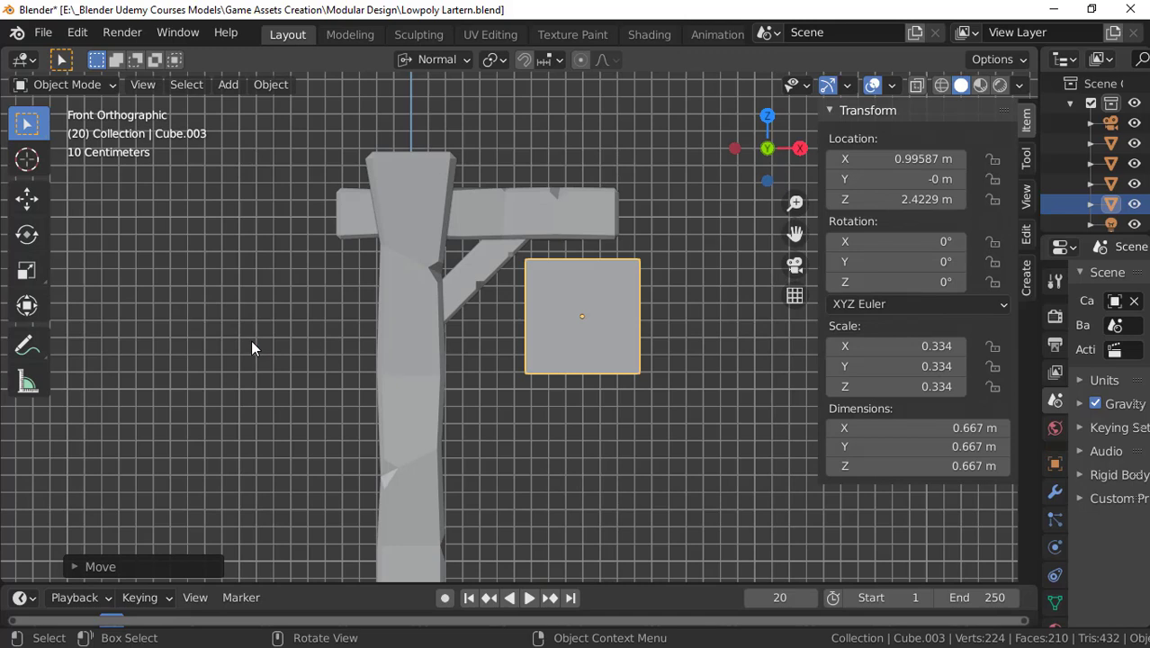
key("s")
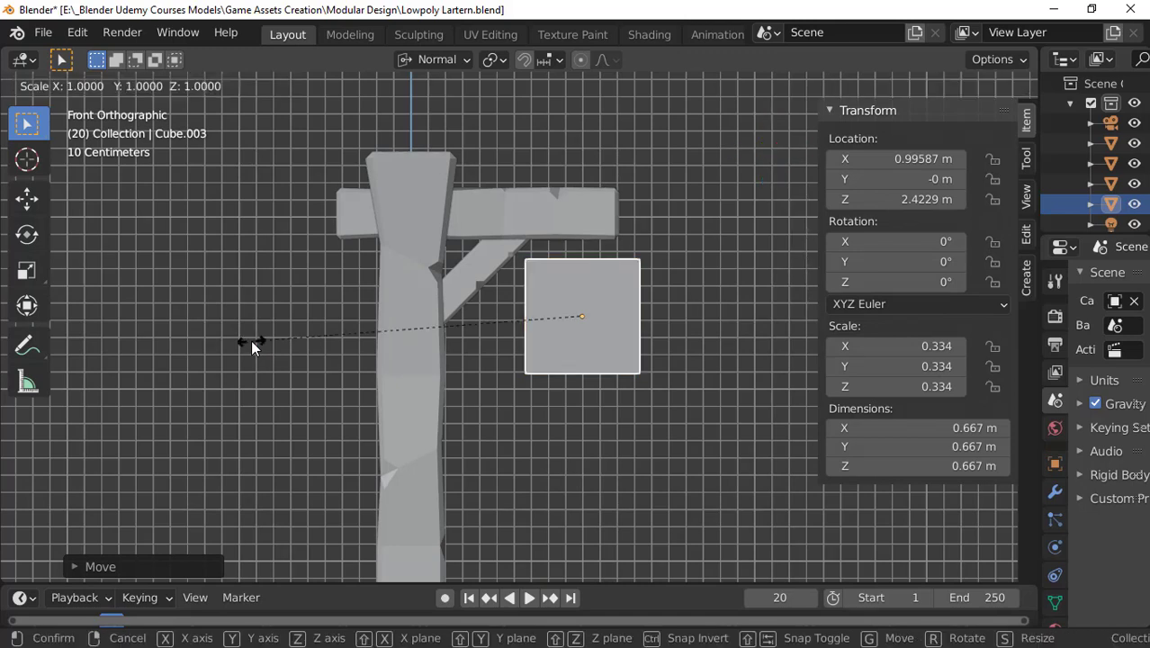
key("shift+z")
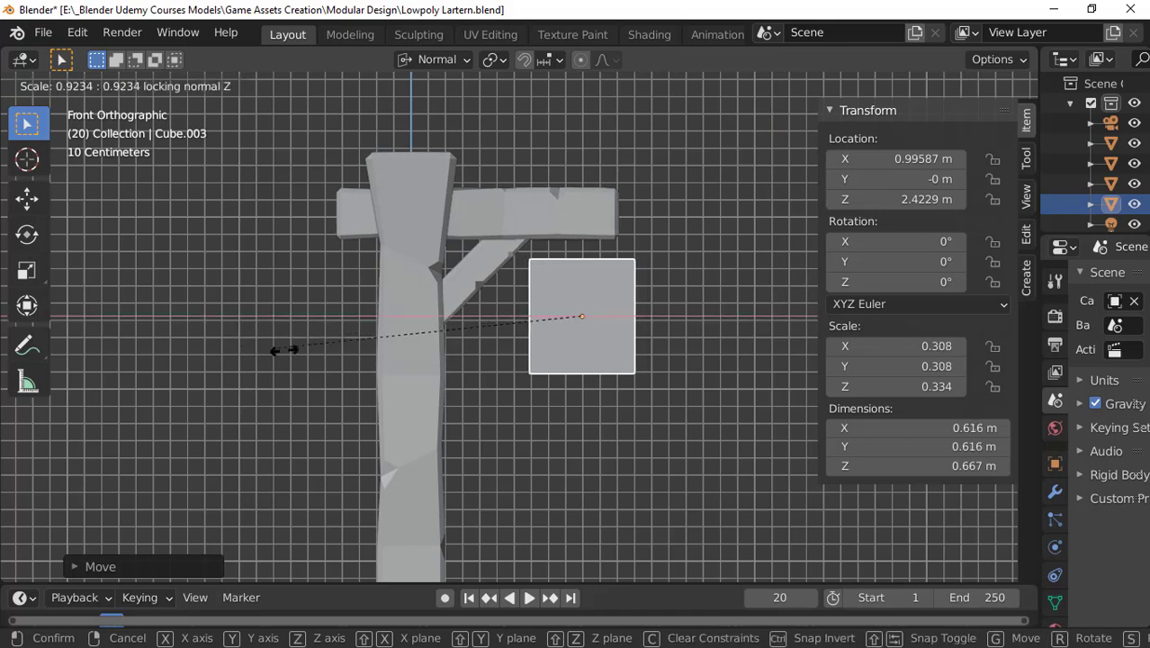
left_click(341, 357)
Step: Apply the cube's scale transform
middle_click_drag(340, 357, 527, 400)
scroll(425, 430, "down", 4)
scroll(519, 403, "up", 2)
scroll(520, 406, "up", 3)
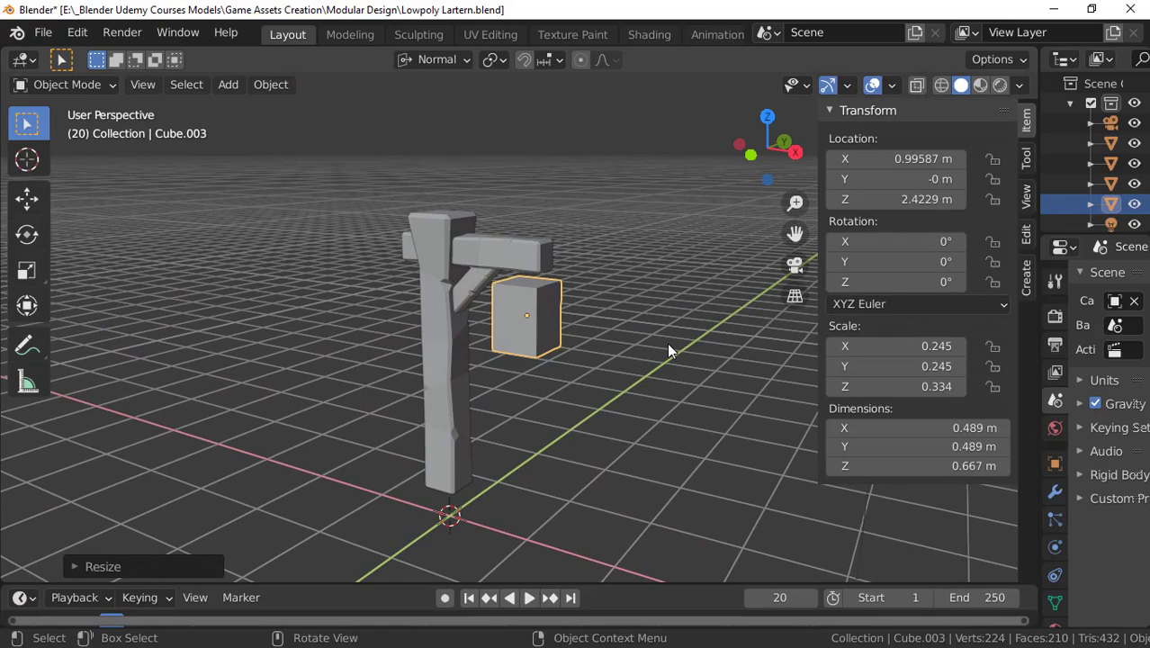
key("ctrl+a")
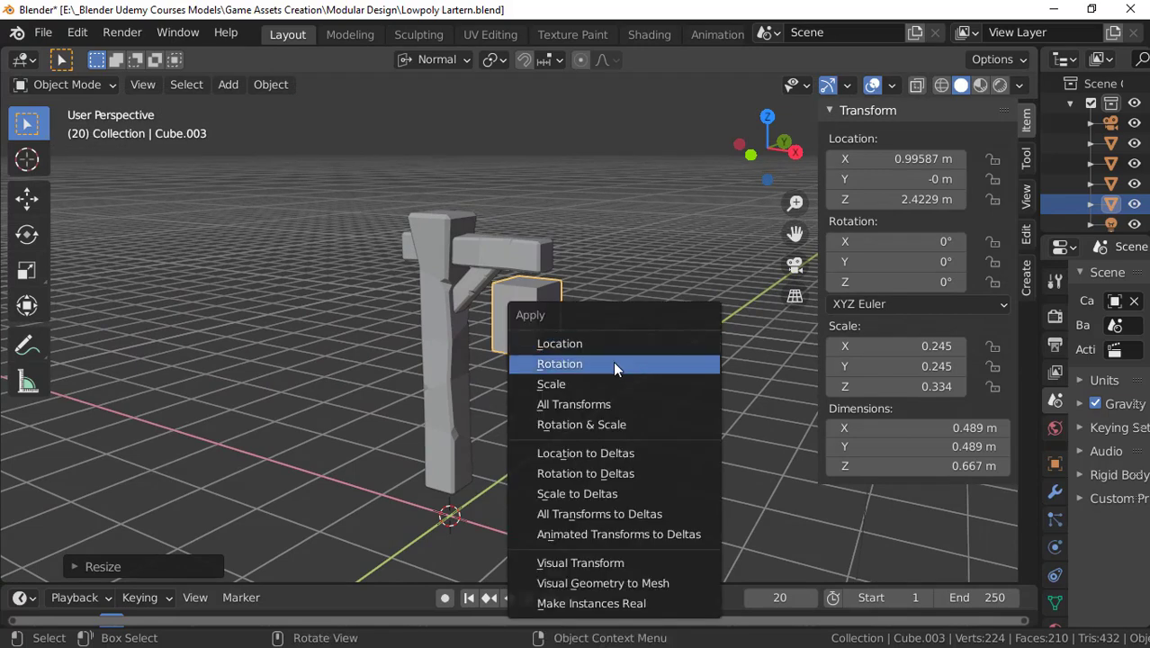
key("ctrl+a")
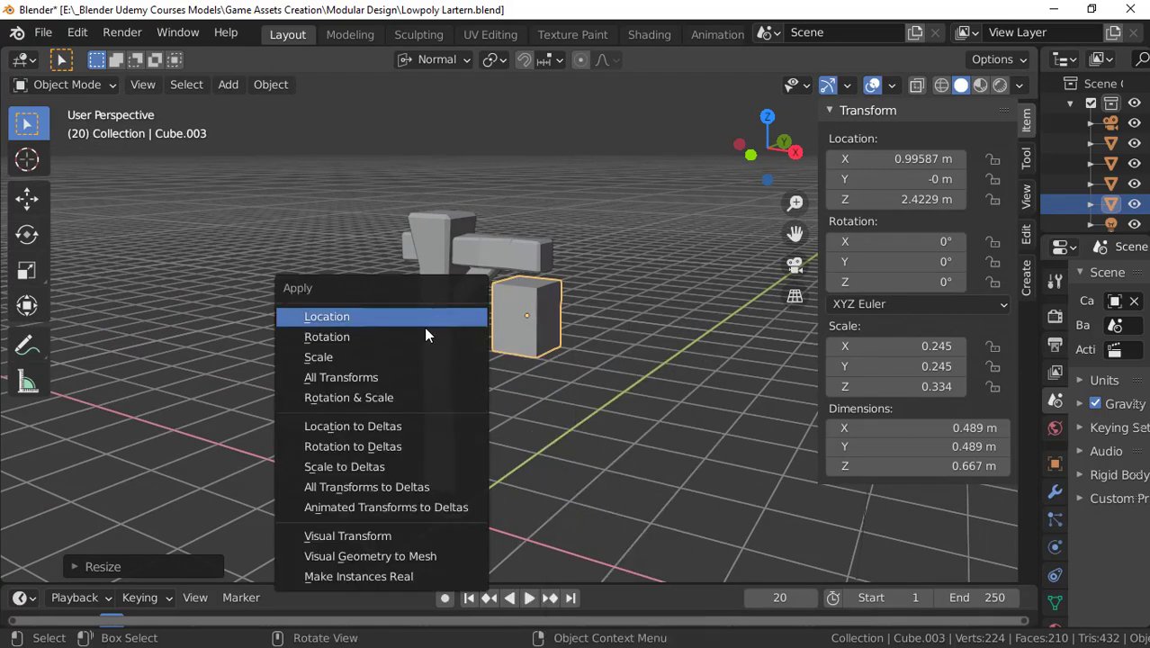
left_click(409, 356)
Step: In Edit Mode, add a horizontal loop cut to the cube and slide it near the top, about 0.227 m above its origin
key("KP_1")
scroll(511, 342, "down", 2)
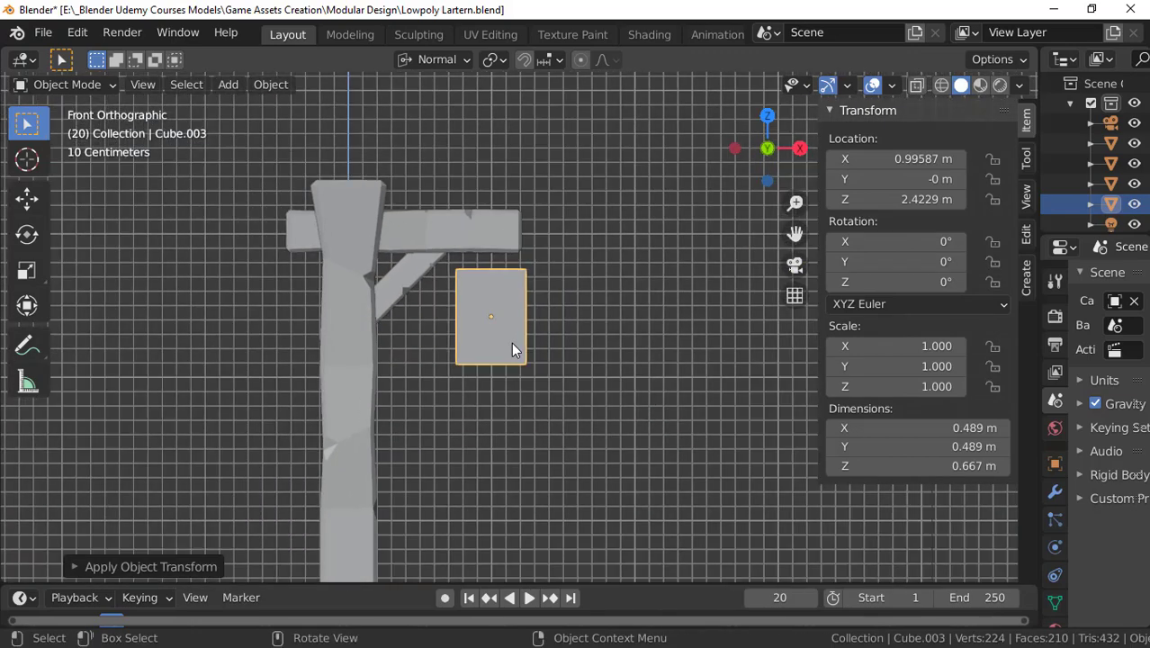
middle_click_drag(500, 310, 513, 327, "shift")
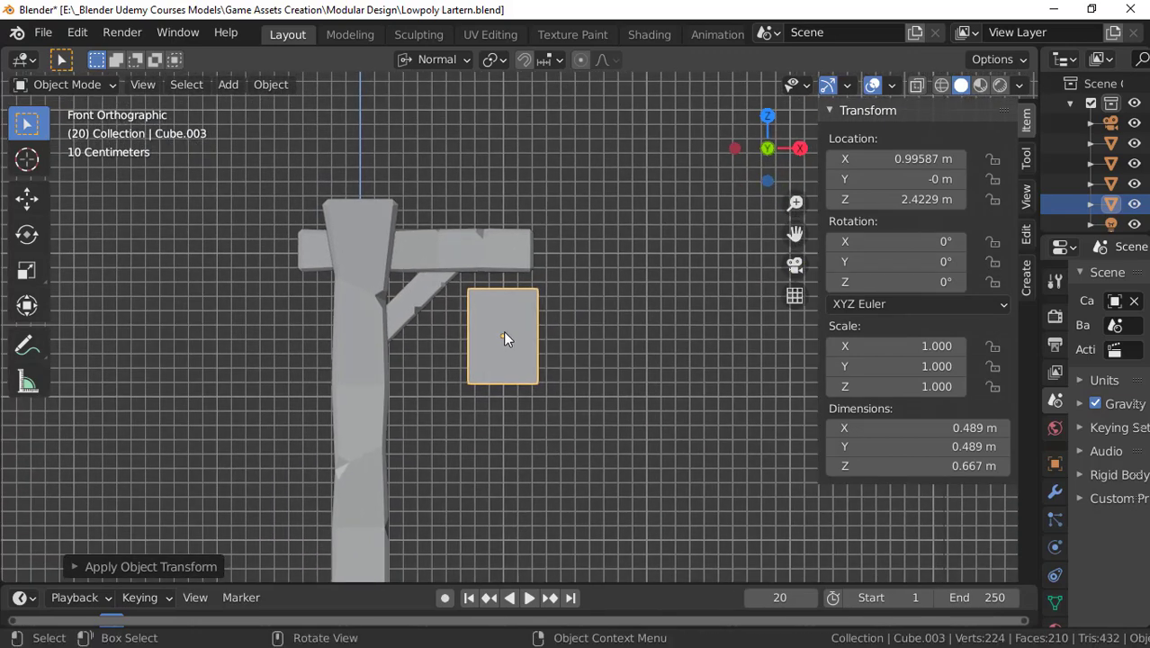
key("Tab")
scroll(505, 332, "up", 3)
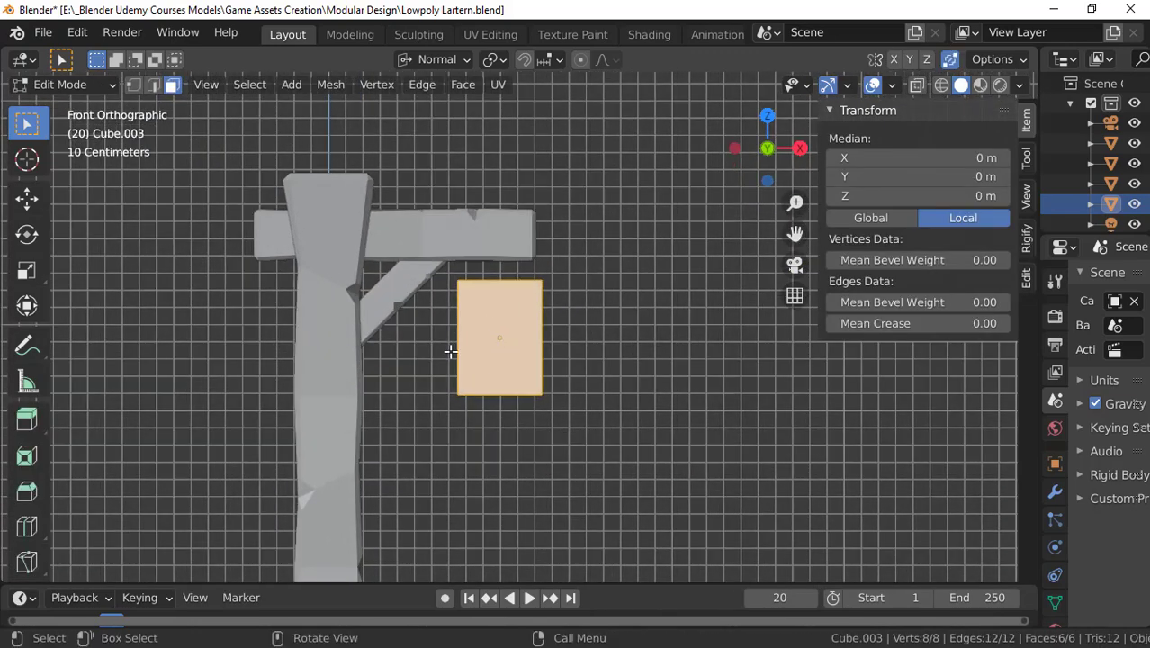
left_click(393, 436)
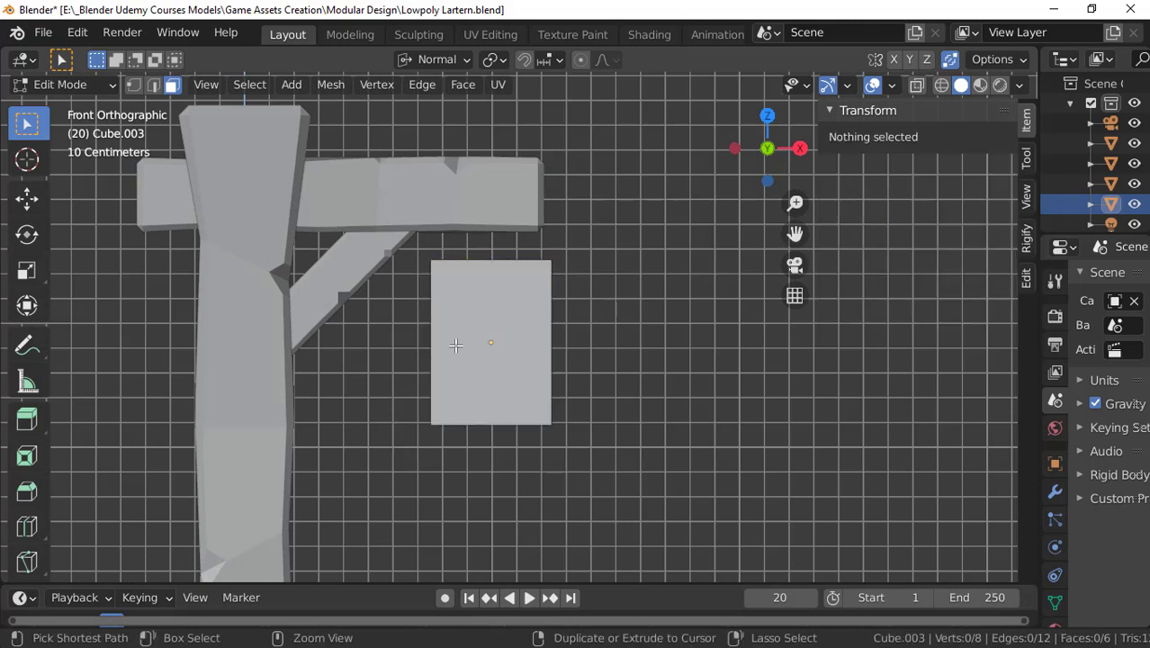
key("ctrl+e")
key("Escape")
key("ctrl+r")
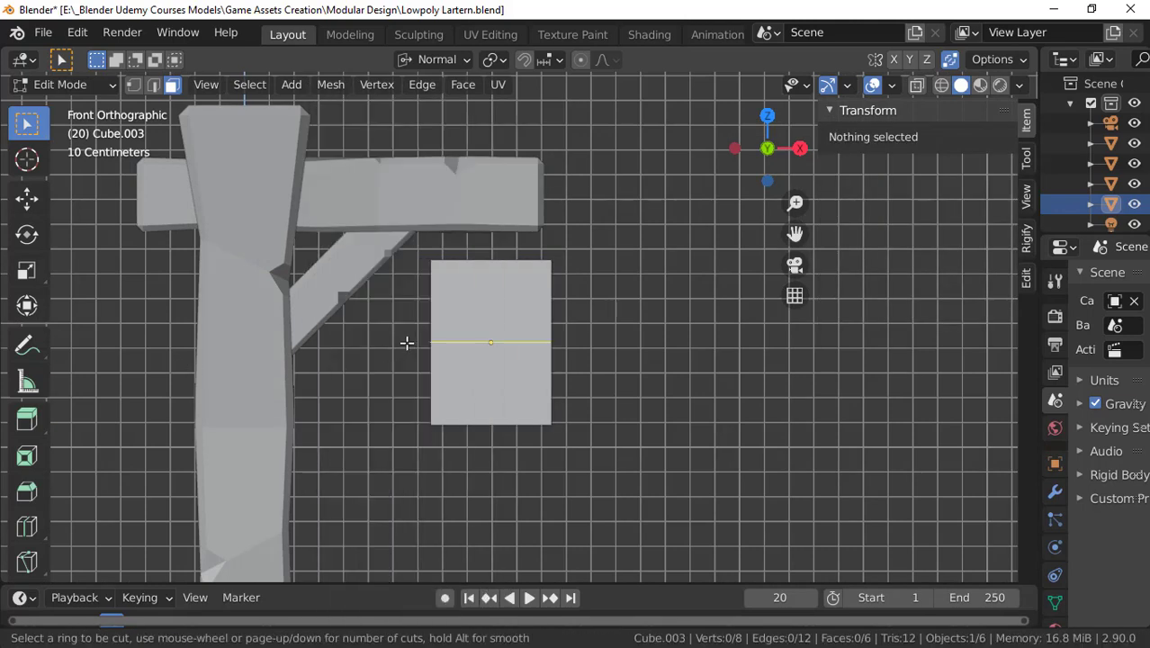
left_click(406, 341)
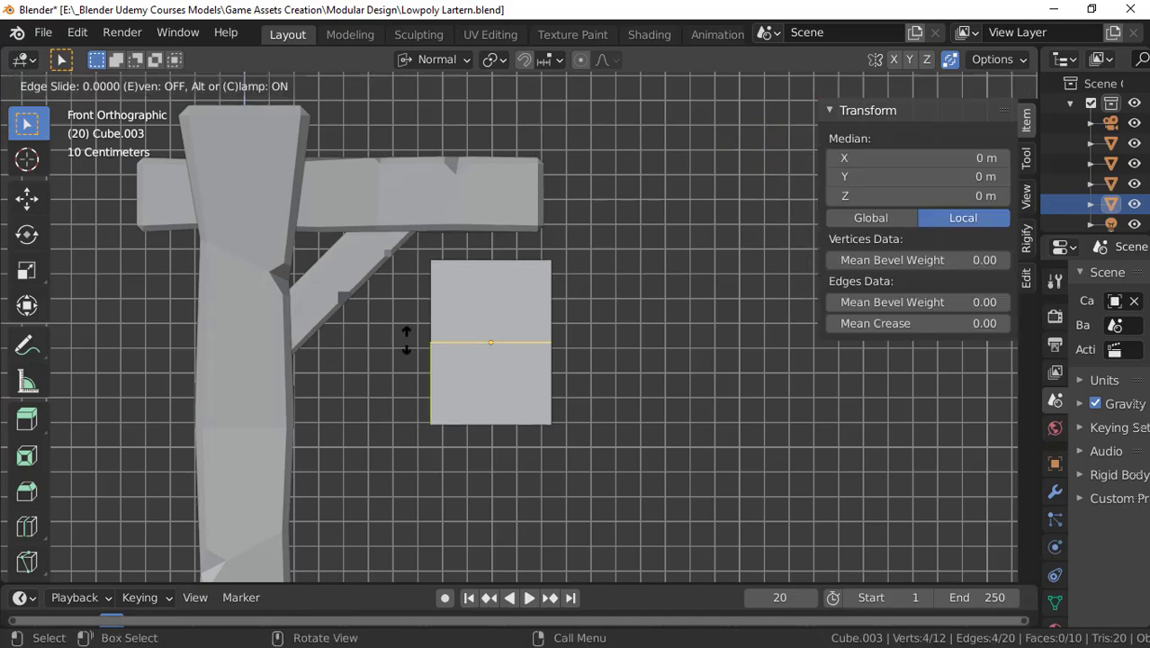
left_click(393, 283)
Step: Scale the upper edge loop outward by about 1.34 to flare the lantern body beneath its top
mouse_move(460, 325)
middle_mouse_down()
mouse_move(449, 341)
mouse_move(470, 341)
middle_mouse_up()
scroll(473, 346, "down", 3)
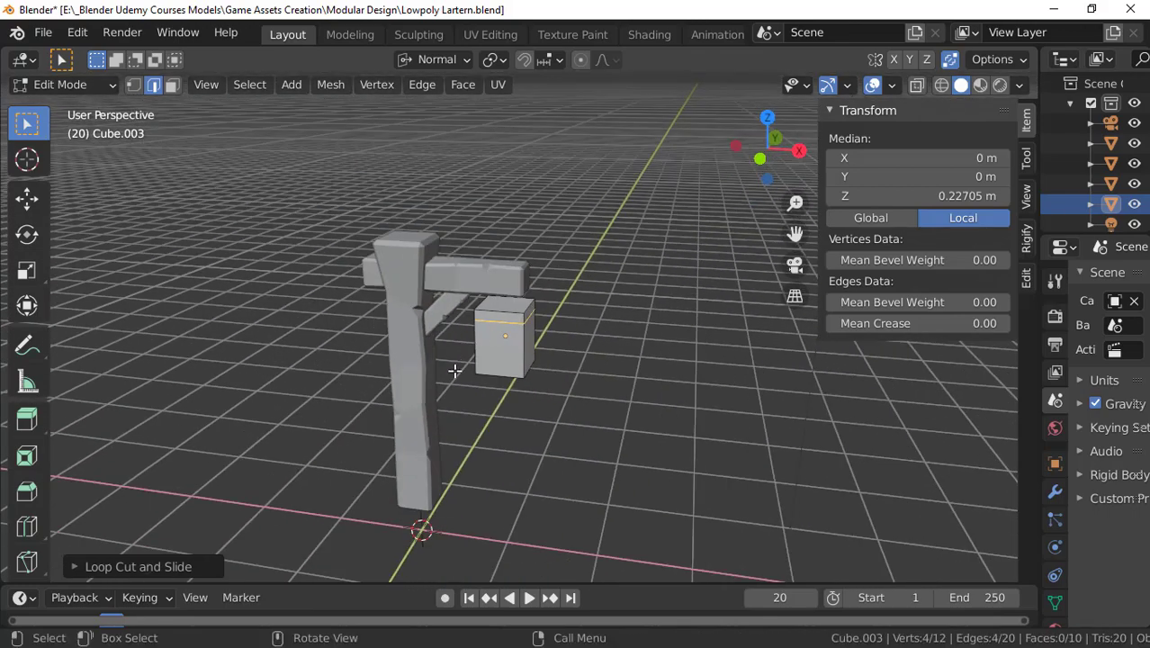
key("KP_1")
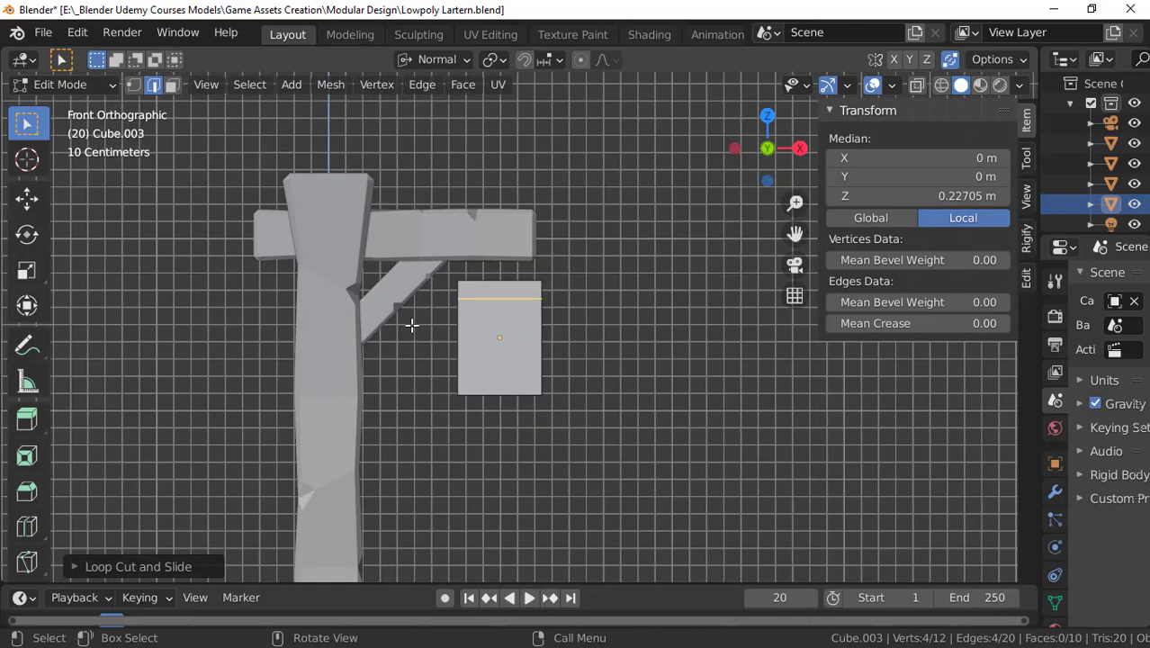
key("s")
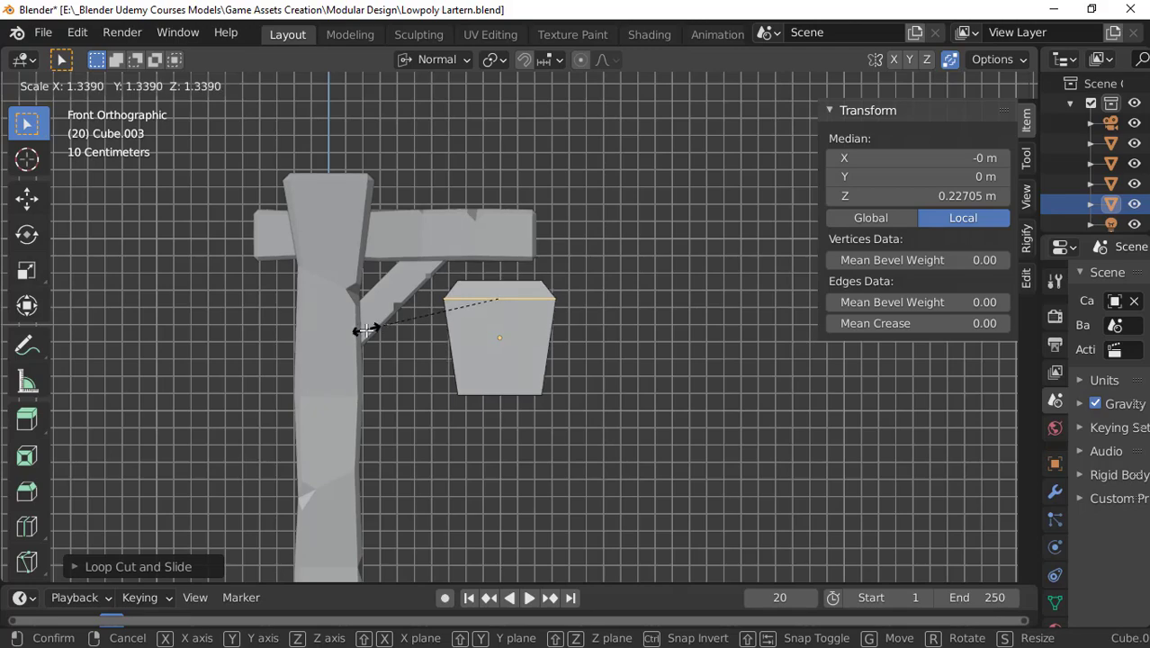
left_click(365, 330)
Step: Select the cube's bottom face and scale it down to about 0.7 so the lantern body tapers downward
middle_click_drag(366, 330, 515, 293)
scroll(515, 336, "up", 2)
middle_click_drag(498, 386, 513, 314)
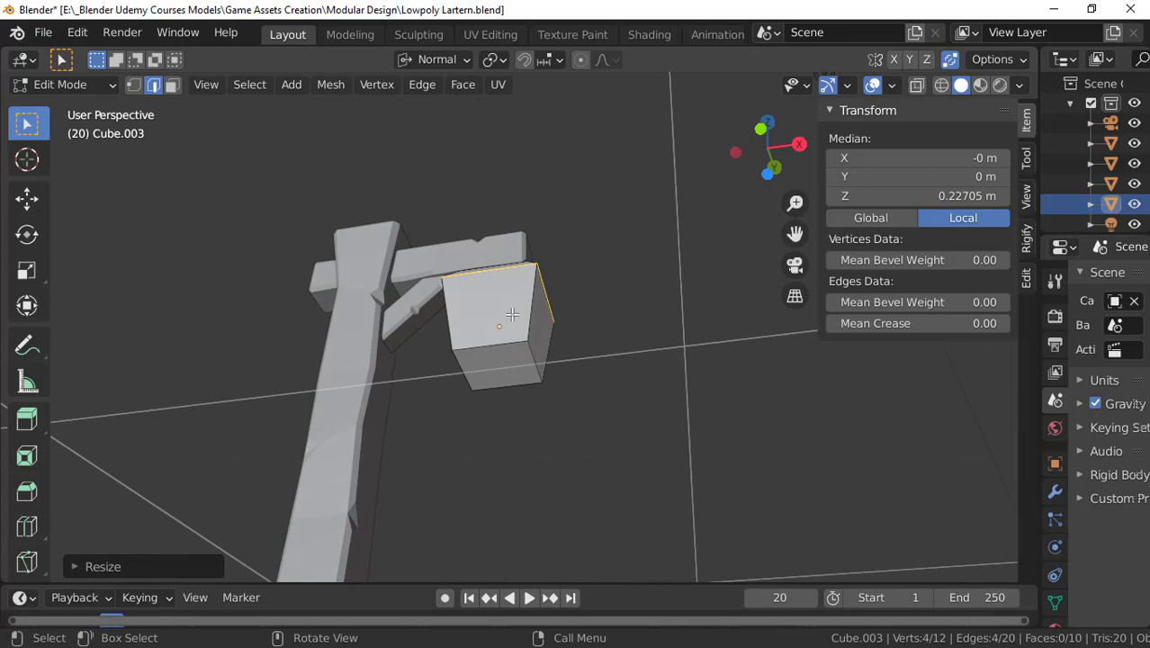
key("3")
middle_click_drag(535, 413, 486, 347)
left_click(491, 354)
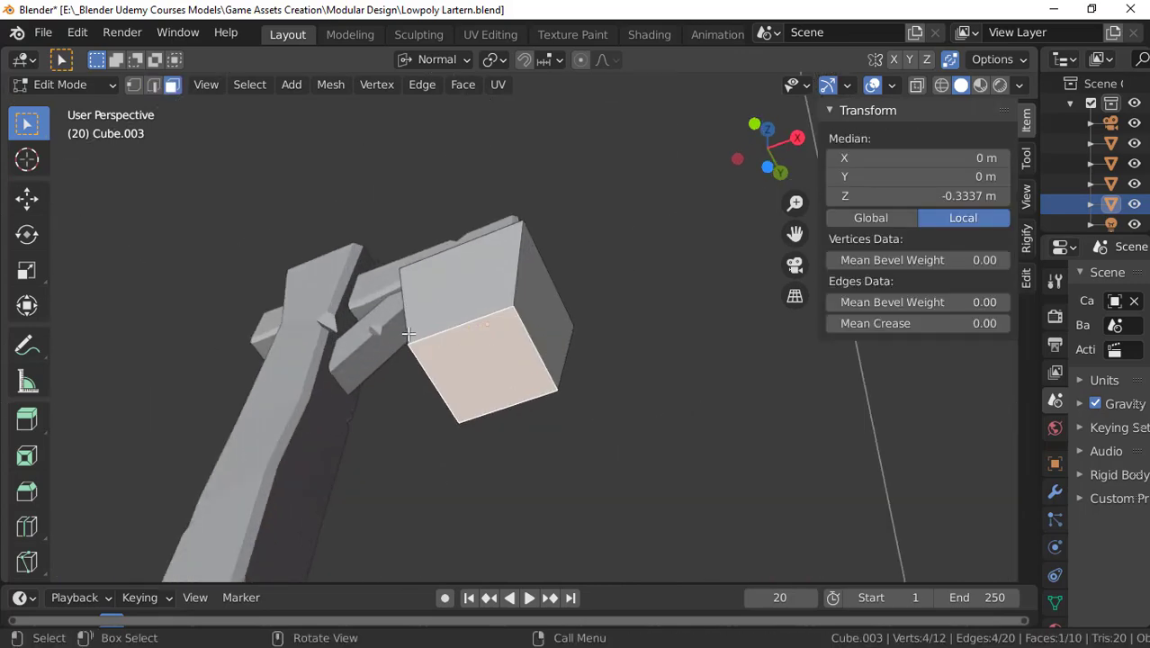
key("KP_1")
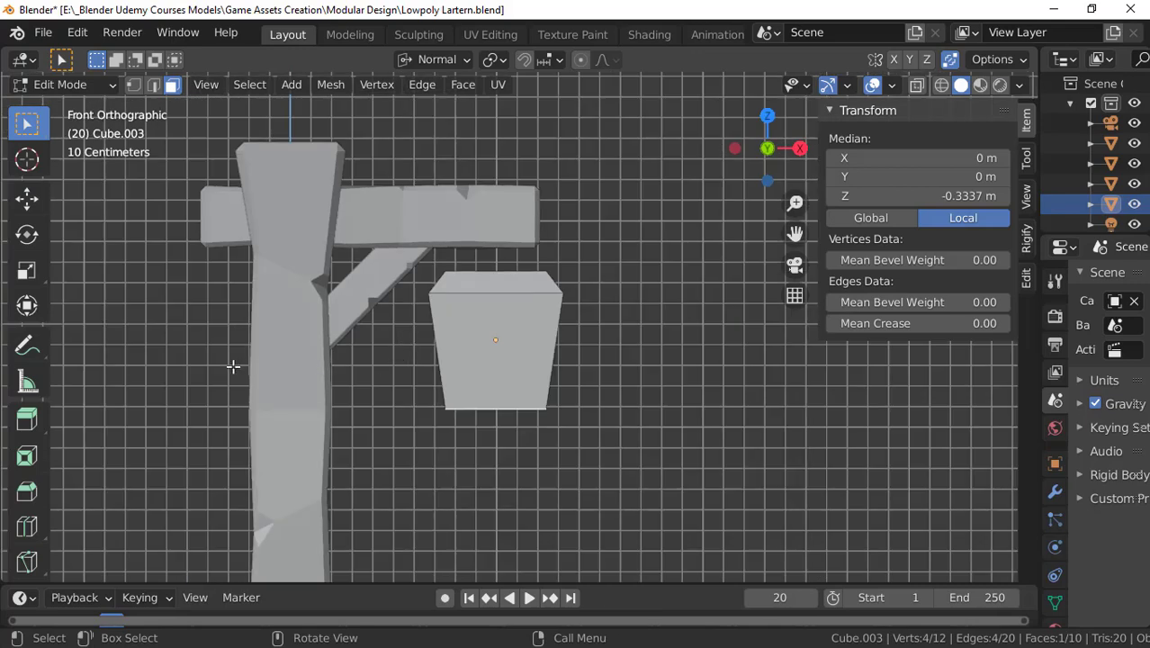
key("s")
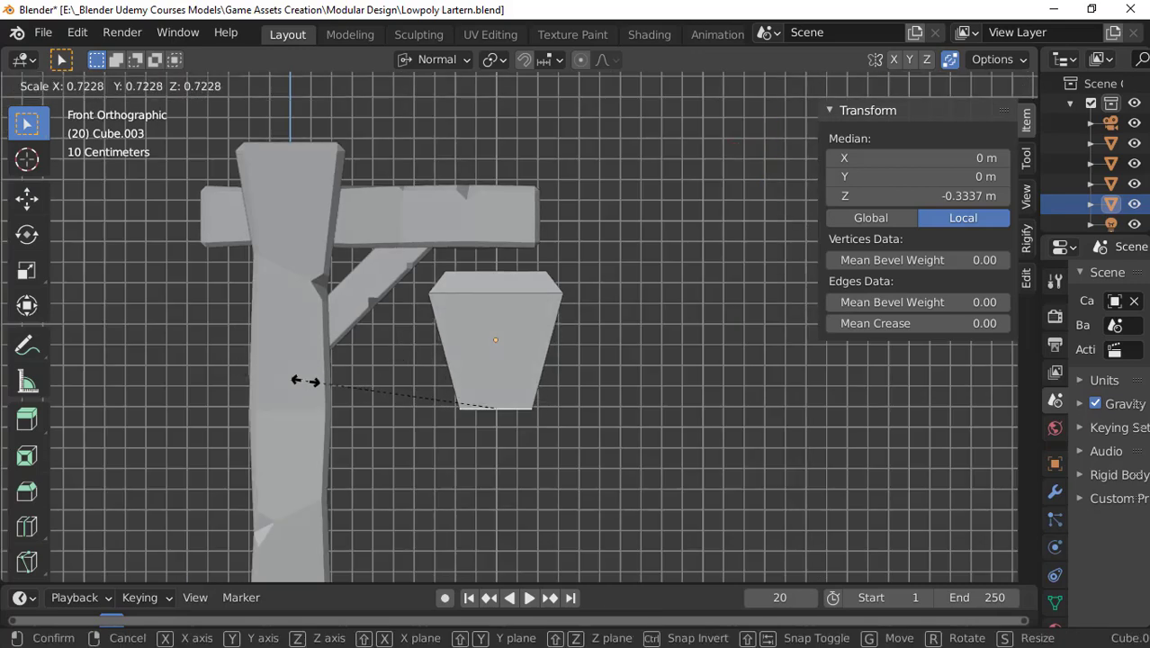
left_click(318, 385)
Step: Select the lantern body's eight side faces using wireframe shading, return to solid shading, and inset the faces individually by about 0.024 m
middle_click_drag(554, 392, 506, 378)
scroll(428, 393, "down", 3)
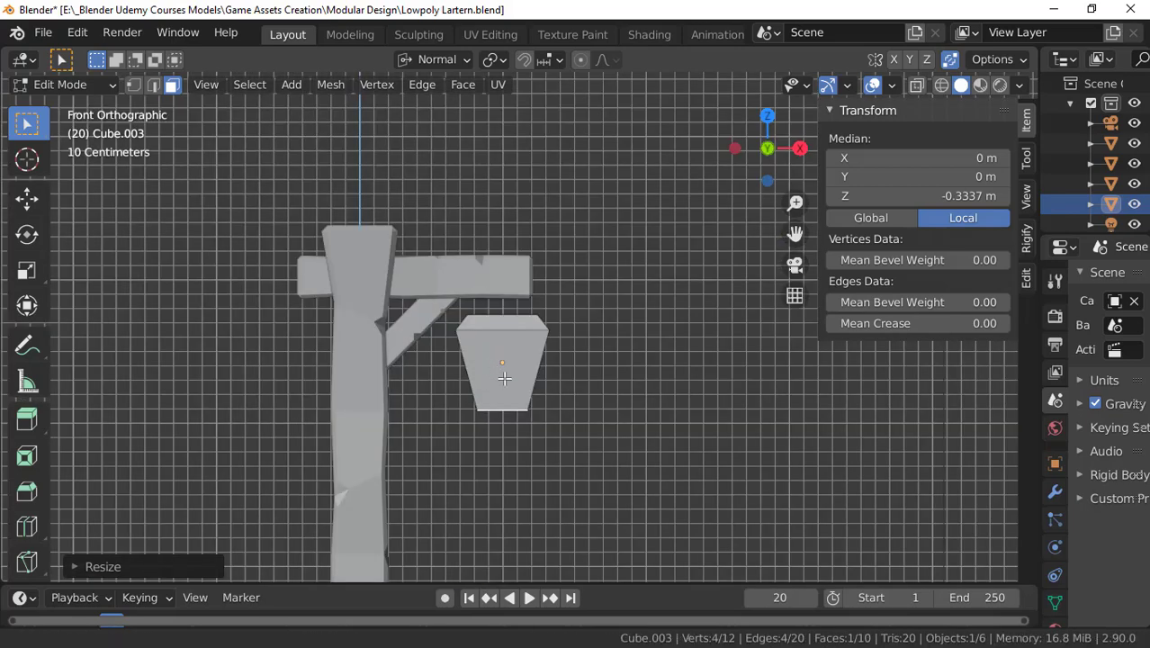
scroll(506, 381, "up", 2)
key("z")
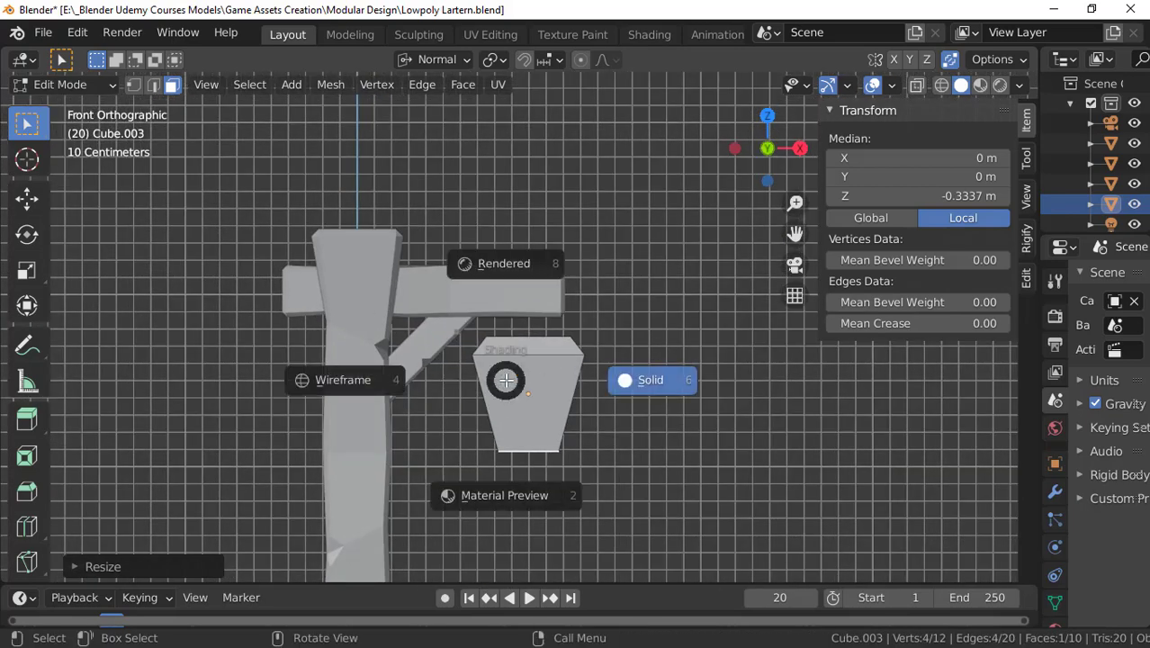
left_click(364, 372)
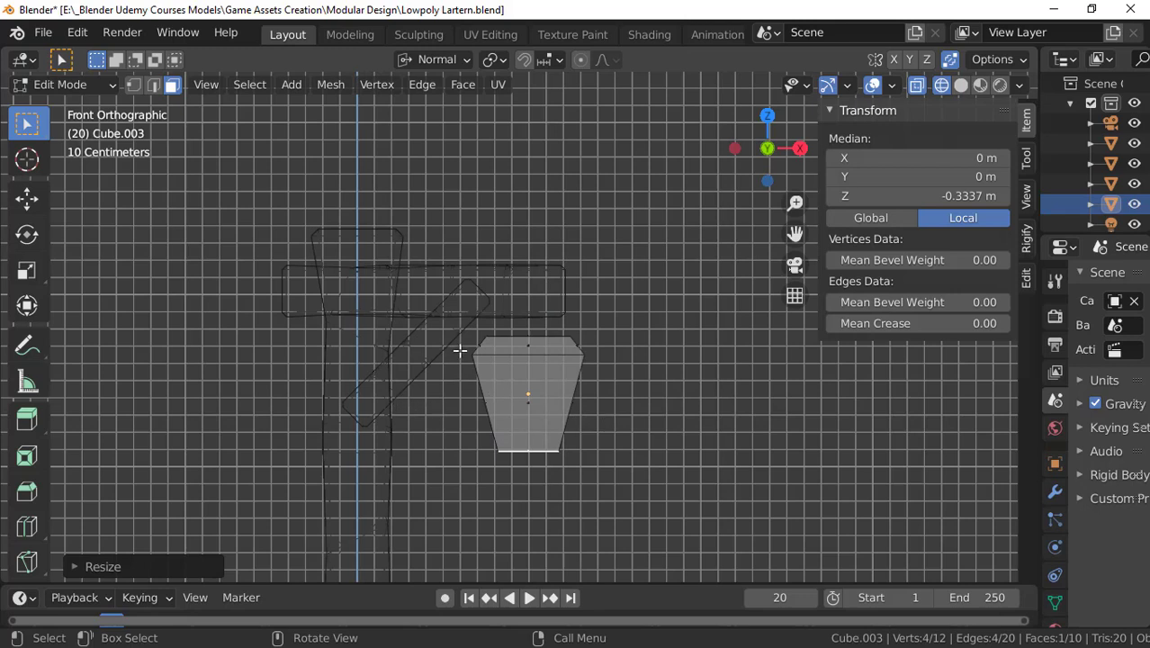
left_click_drag(467, 336, 599, 452)
middle_click_drag(643, 413, 498, 382)
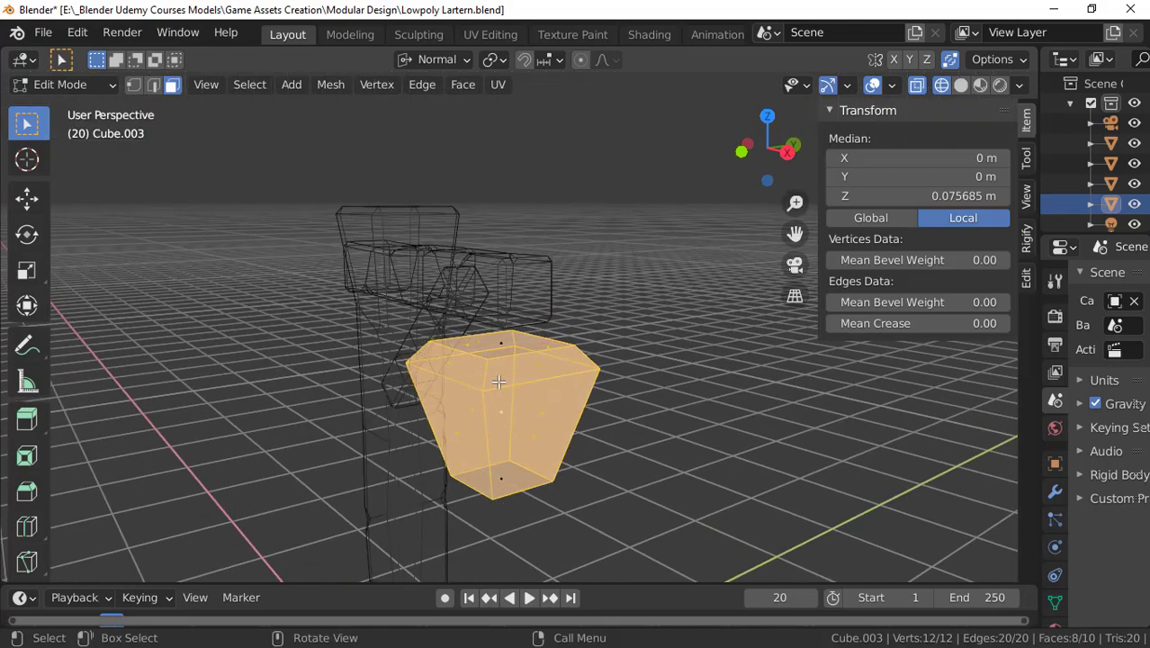
key("z")
left_click(621, 388)
mouse_move(621, 388)
middle_mouse_down()
mouse_move(484, 385)
mouse_move(510, 386)
mouse_move(446, 403)
middle_mouse_up()
scroll(506, 385, "down", 3)
scroll(510, 386, "up", 3)
scroll(446, 408, "down", 1)
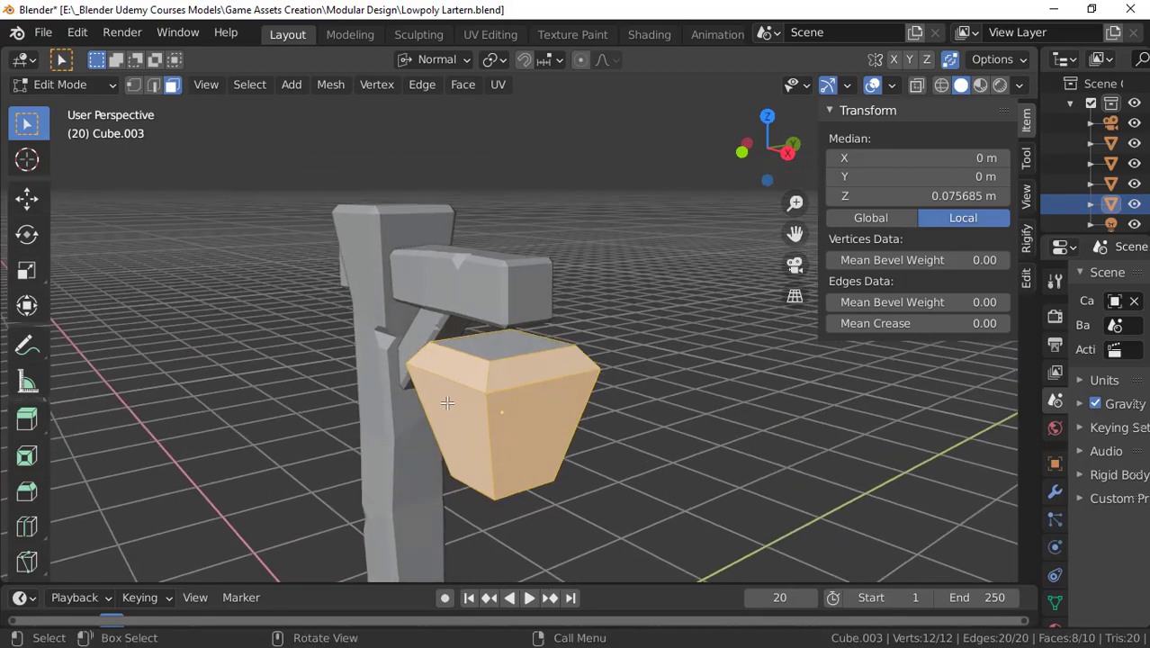
scroll(392, 367, "up", 2)
key("i")
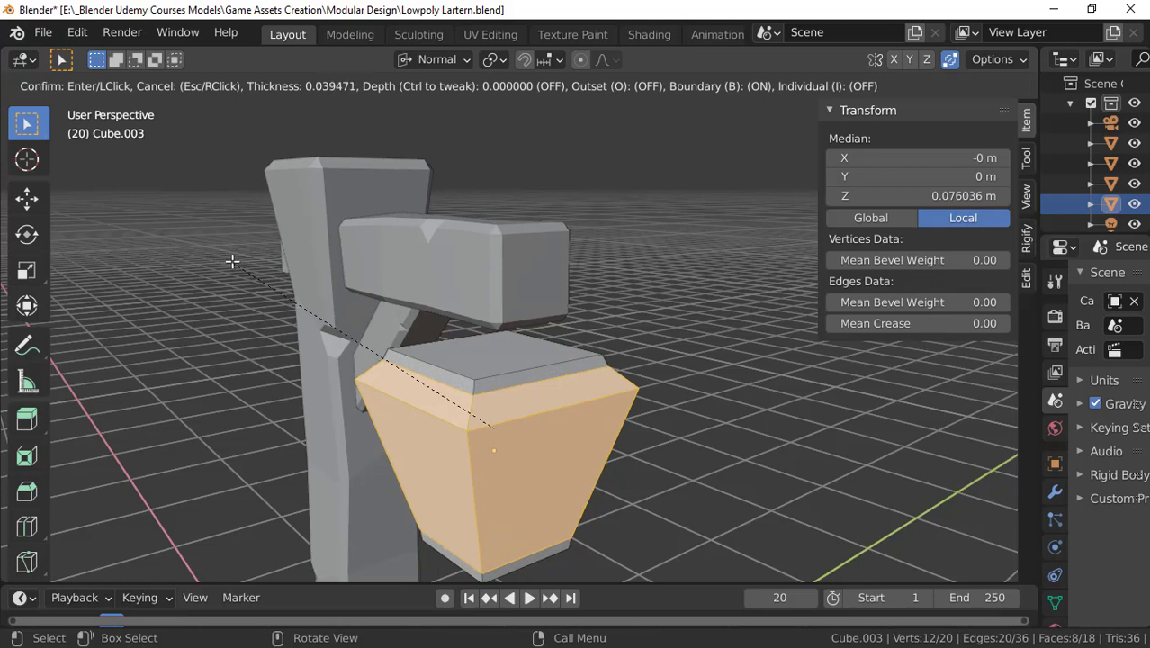
key("i")
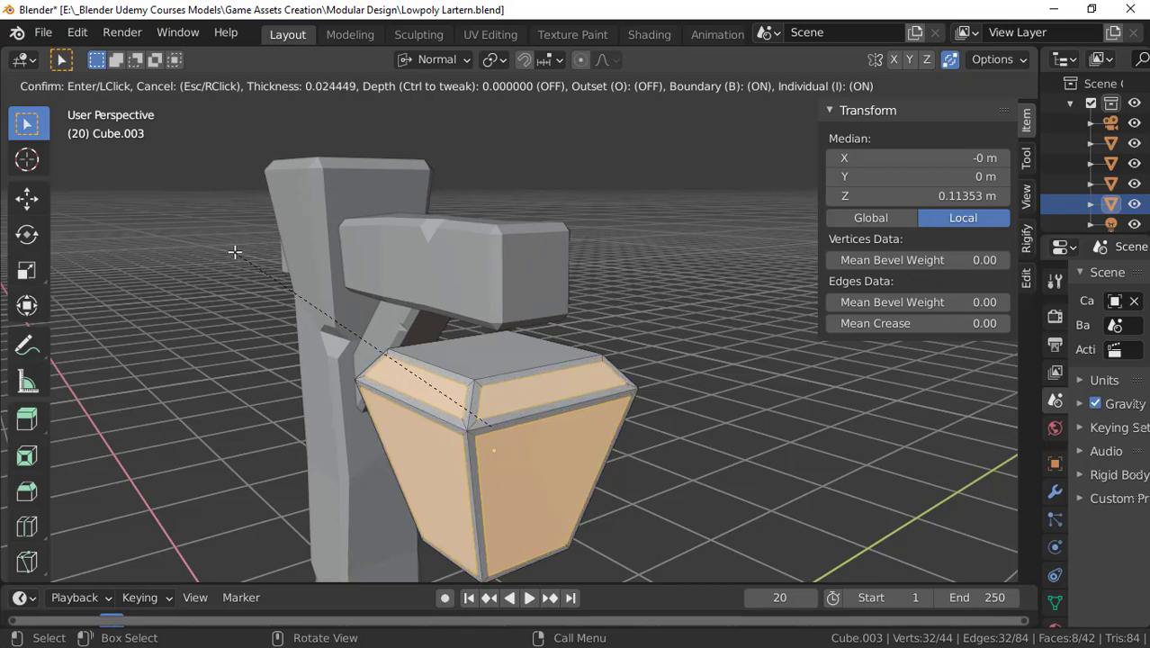
left_click(235, 252)
Step: Extrude the inset side faces slightly inward along their normals to recess the lantern panels within their frames
scroll(245, 309, "up", 2)
key("alt+e")
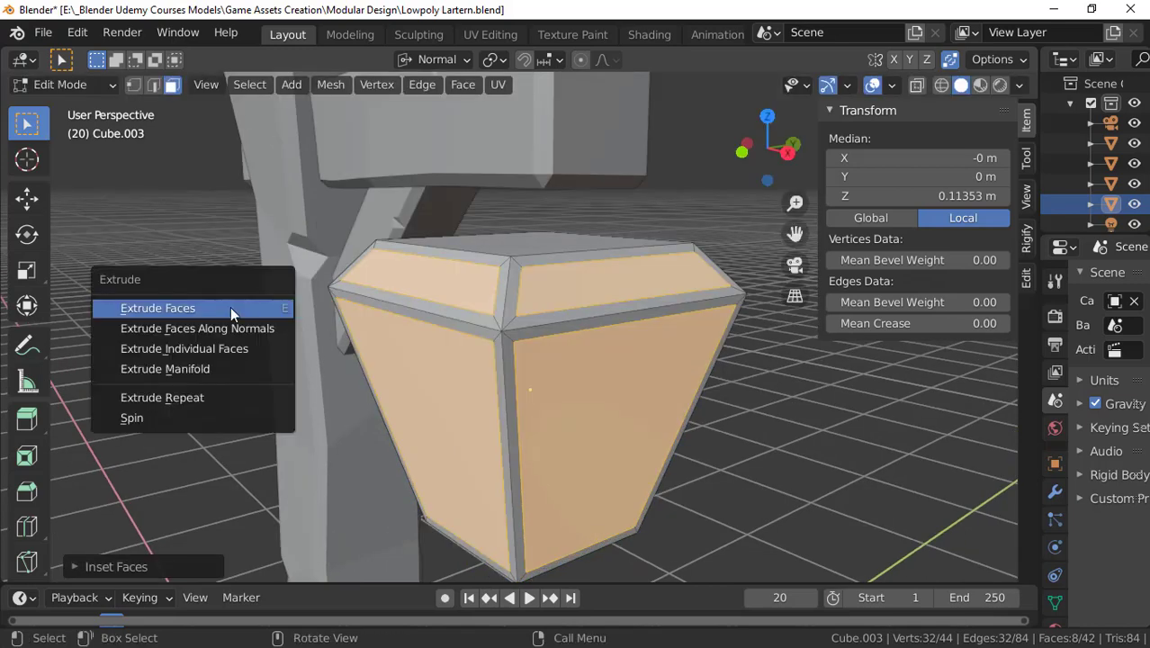
left_click(221, 324)
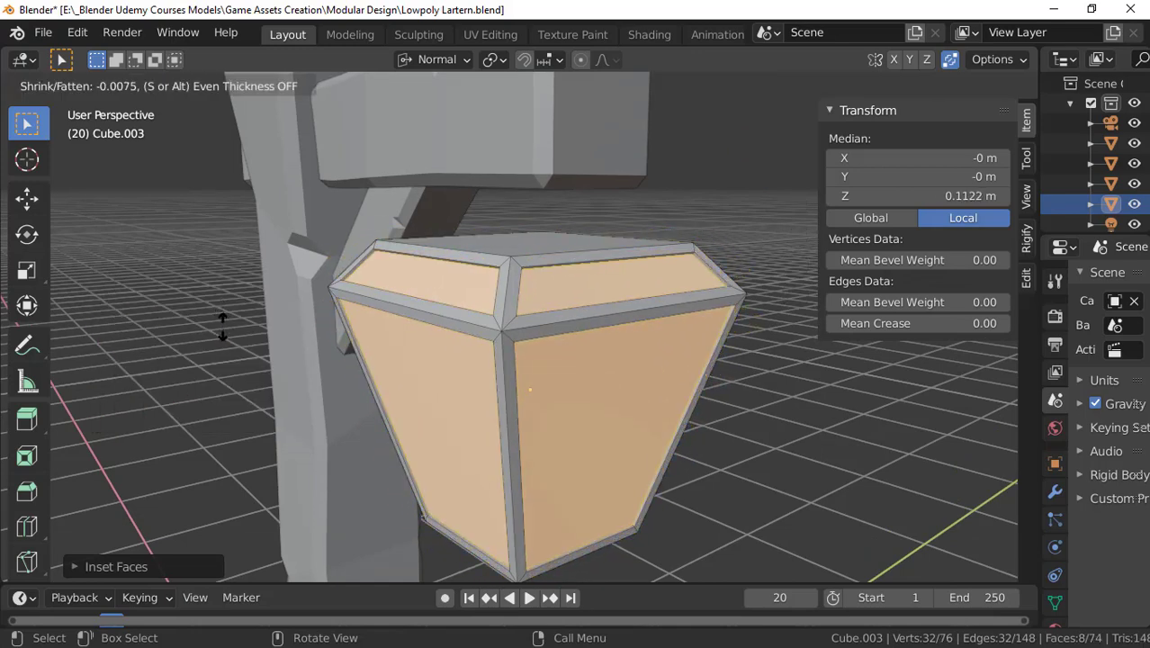
left_click(222, 326)
middle_click_drag(292, 322, 531, 341)
scroll(367, 329, "down", 3)
key("Tab")
scroll(532, 342, "down", 2)
mouse_move(485, 410)
middle_mouse_down()
mouse_move(481, 348)
mouse_move(493, 394)
middle_mouse_up()
scroll(493, 393, "up", 2)
key("Tab")
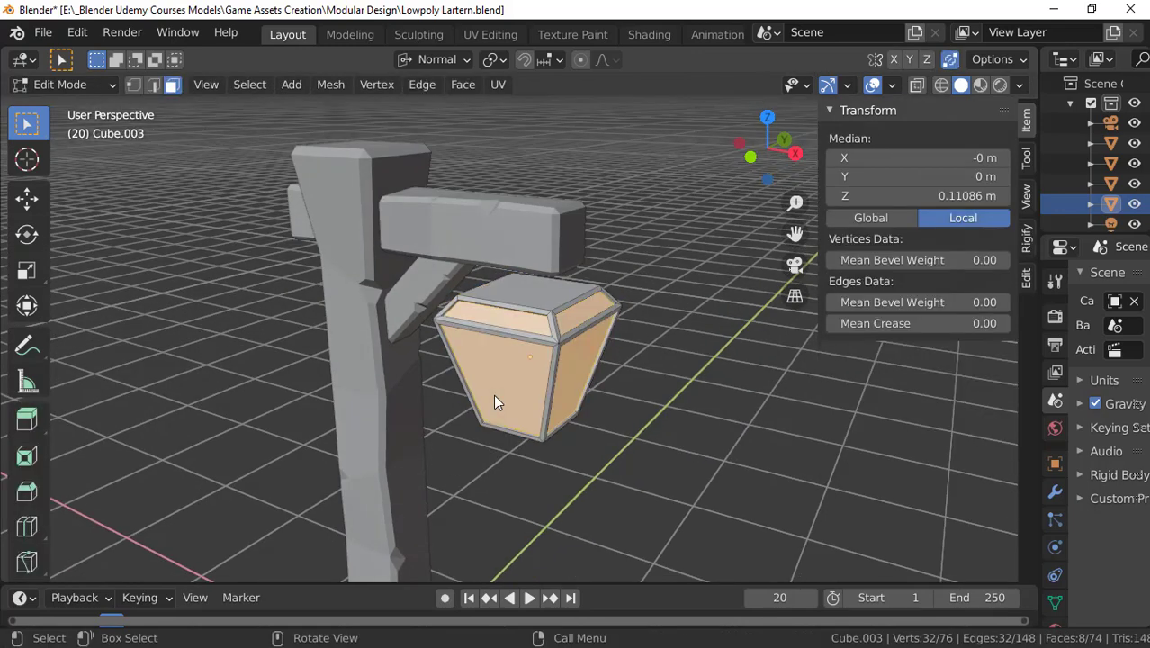
Step: Inset the lantern's top face by about 0.038 m and extrude it upward about 0.031 m
left_click(527, 294)
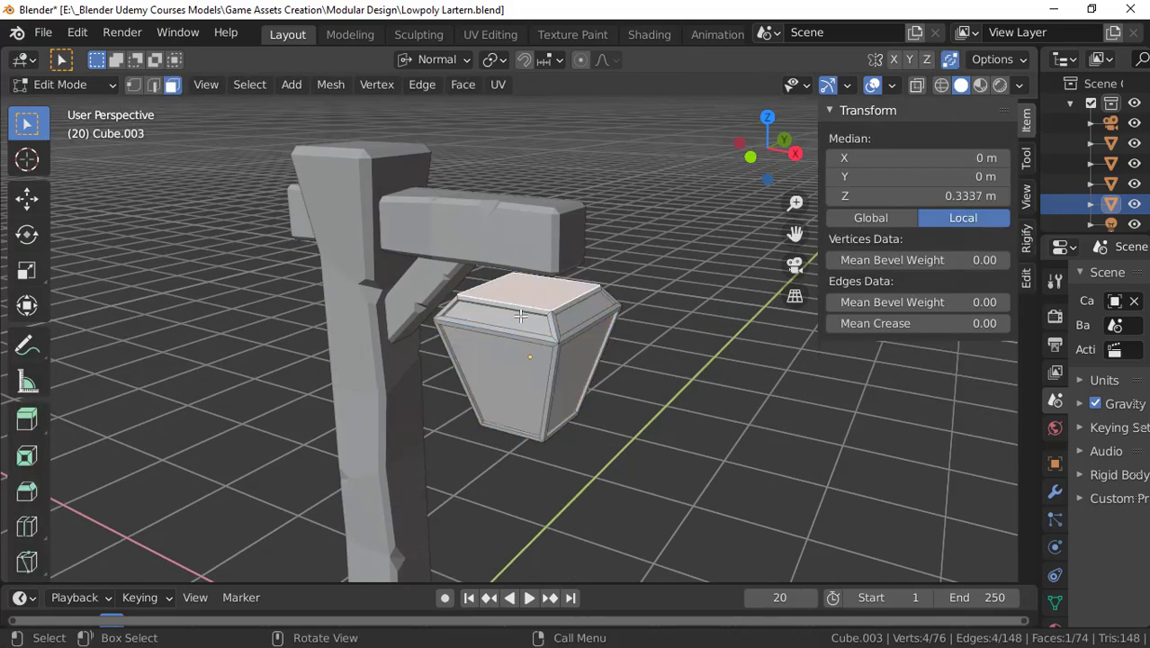
key("KP_1")
middle_click_drag(522, 315, 467, 342)
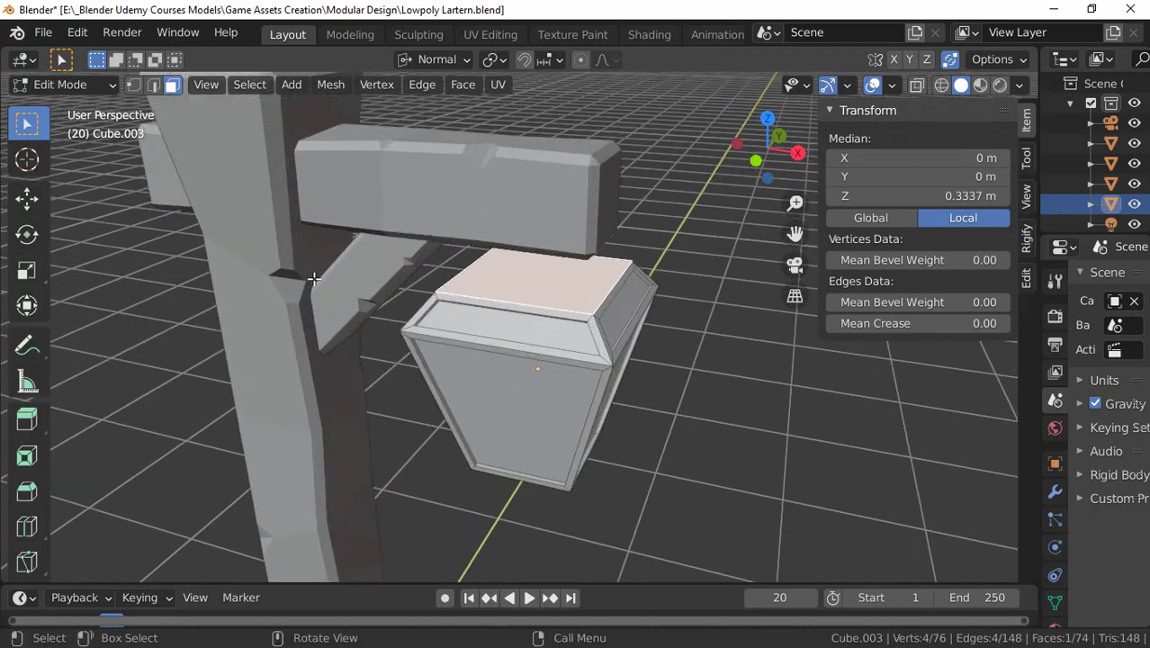
key("i")
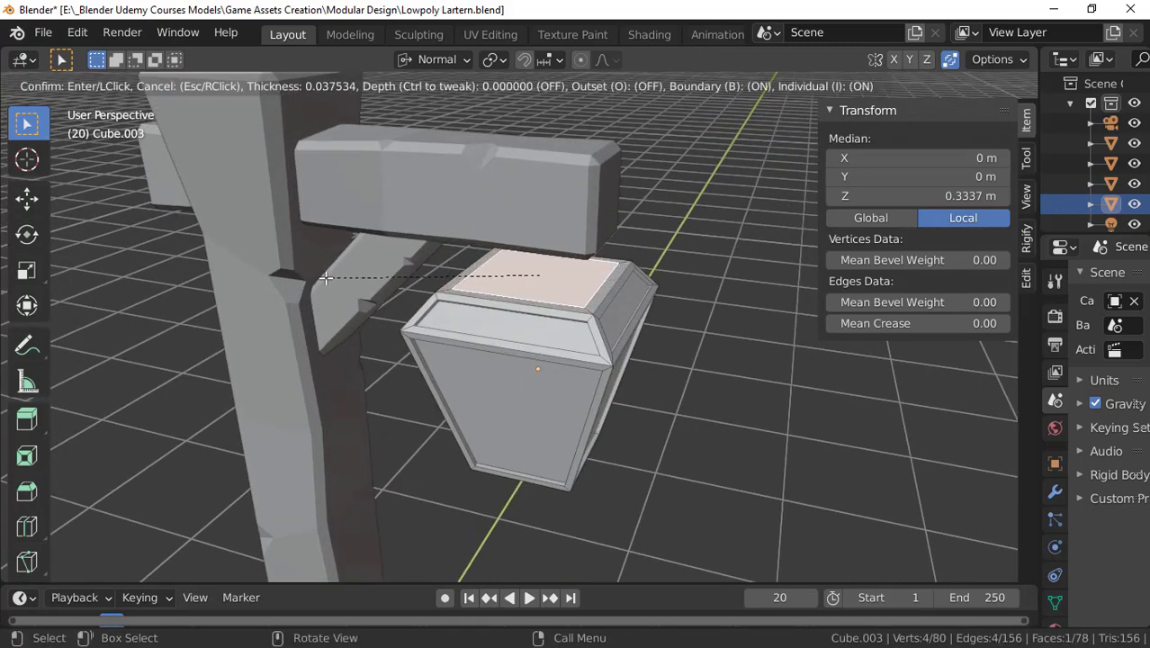
left_click(326, 277)
middle_click_drag(326, 277, 465, 318)
key("KP_1")
key("e")
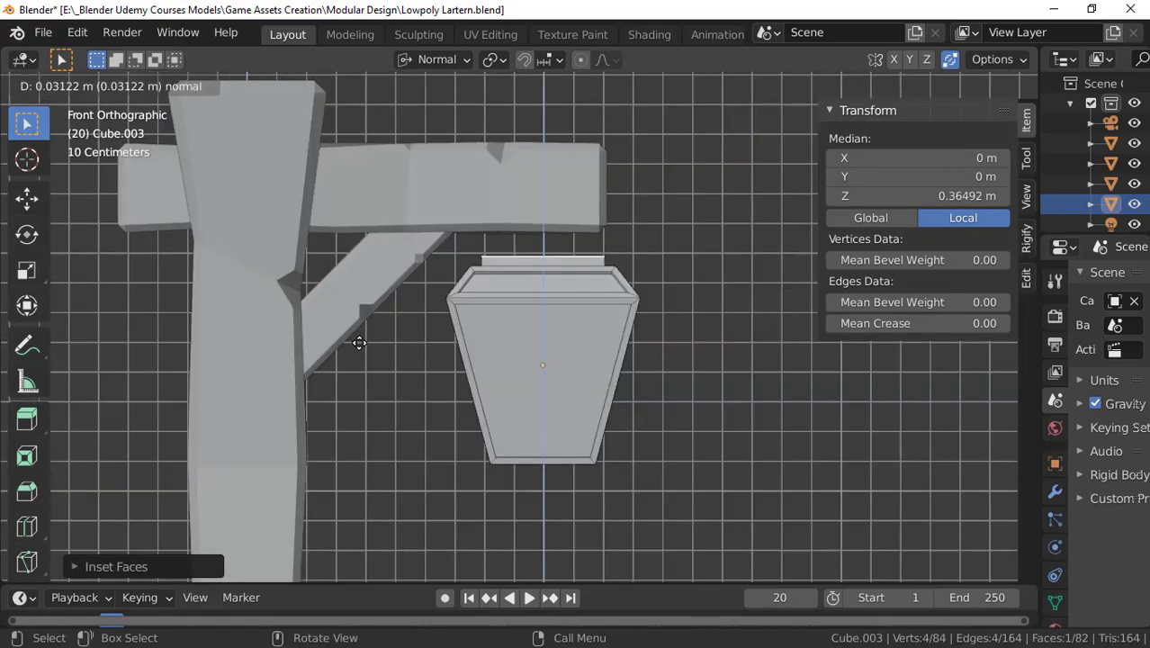
left_click(431, 298)
Step: Inset the raised top face again and extrude it up to about 0.391 m local Z for a second, smaller tier
middle_click_drag(431, 298, 328, 307)
key("i")
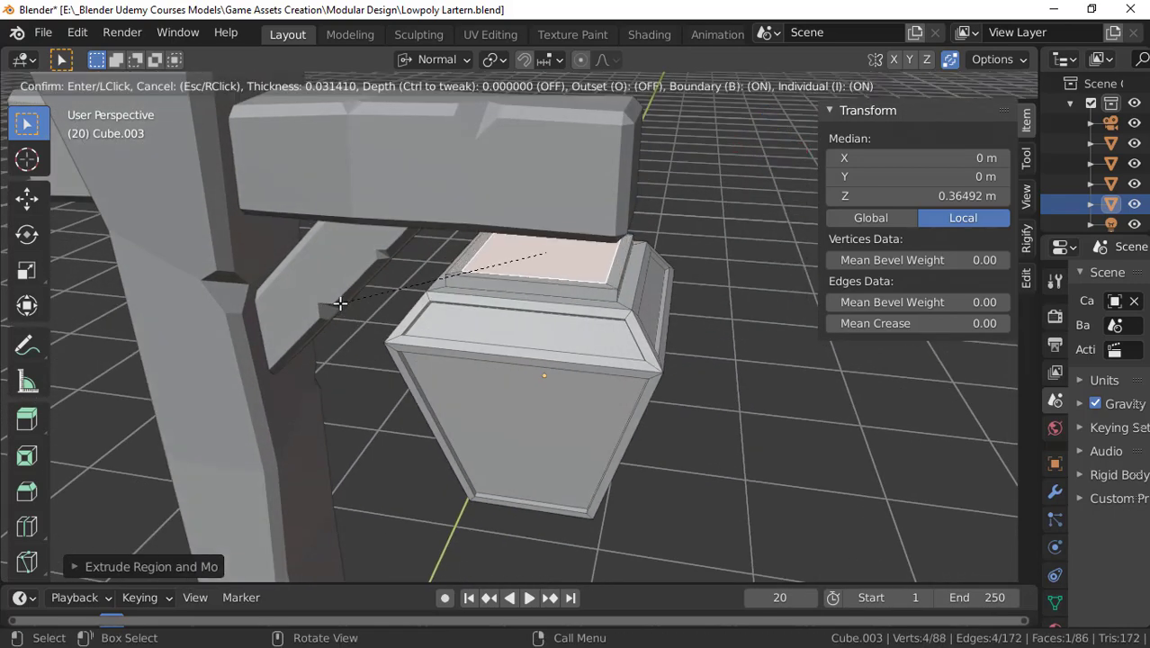
left_click(351, 309)
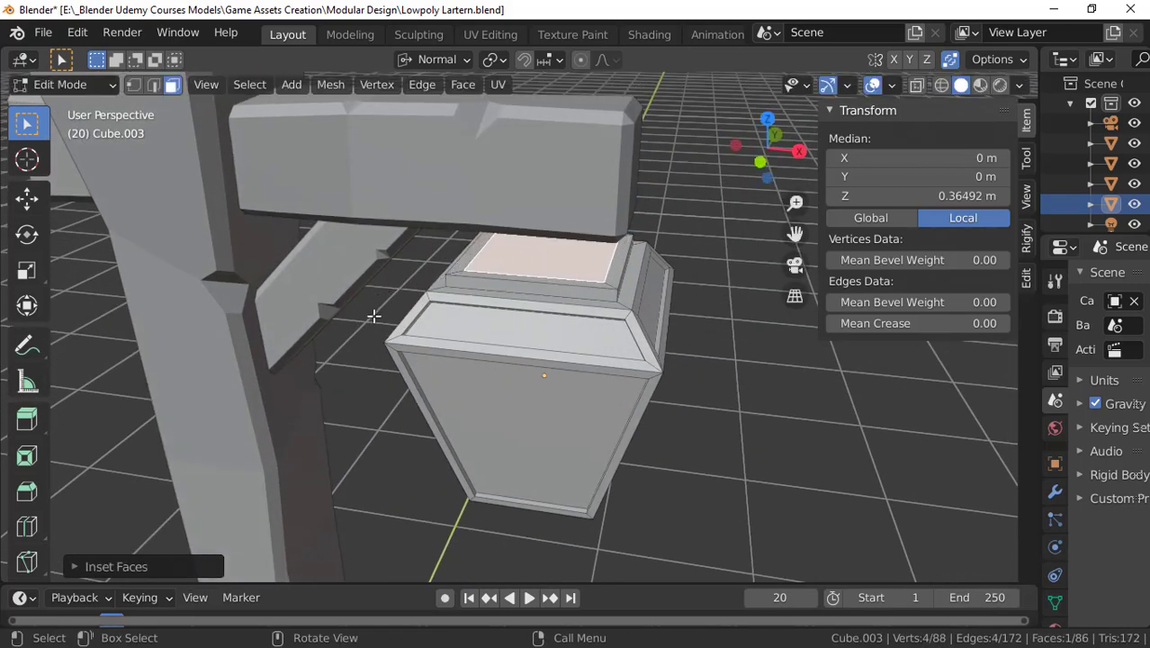
key("KP_1")
key("e")
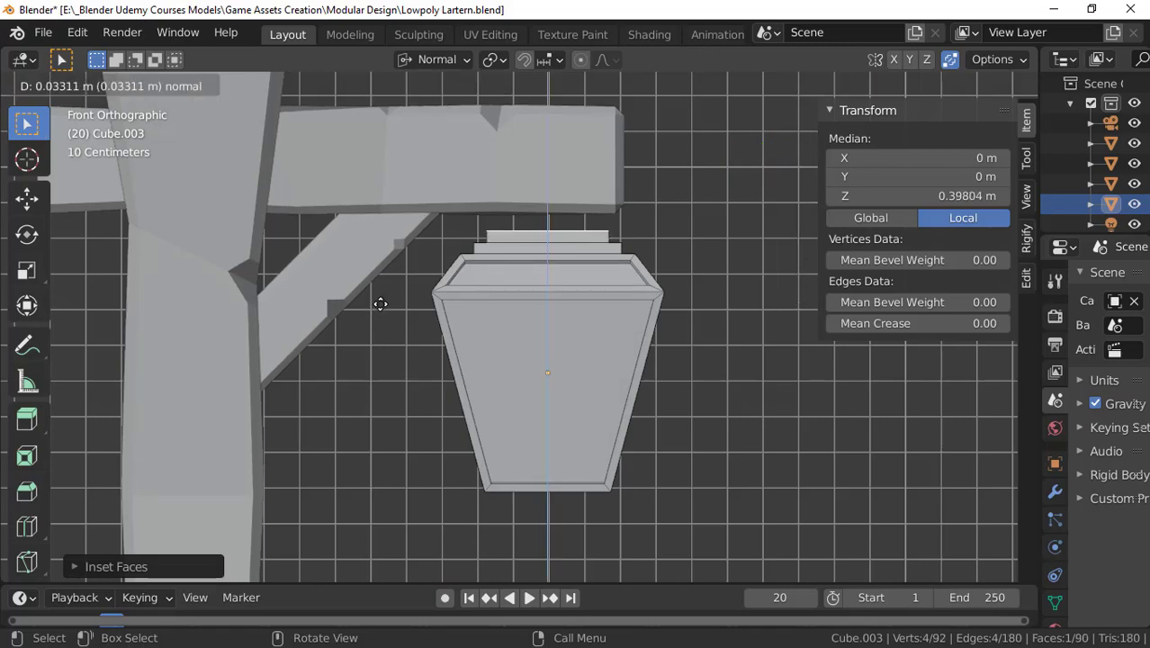
left_click(382, 306)
middle_click_drag(381, 306, 511, 323)
scroll(535, 284, "down", 3)
scroll(534, 284, "up", 5)
scroll(531, 281, "down", 4)
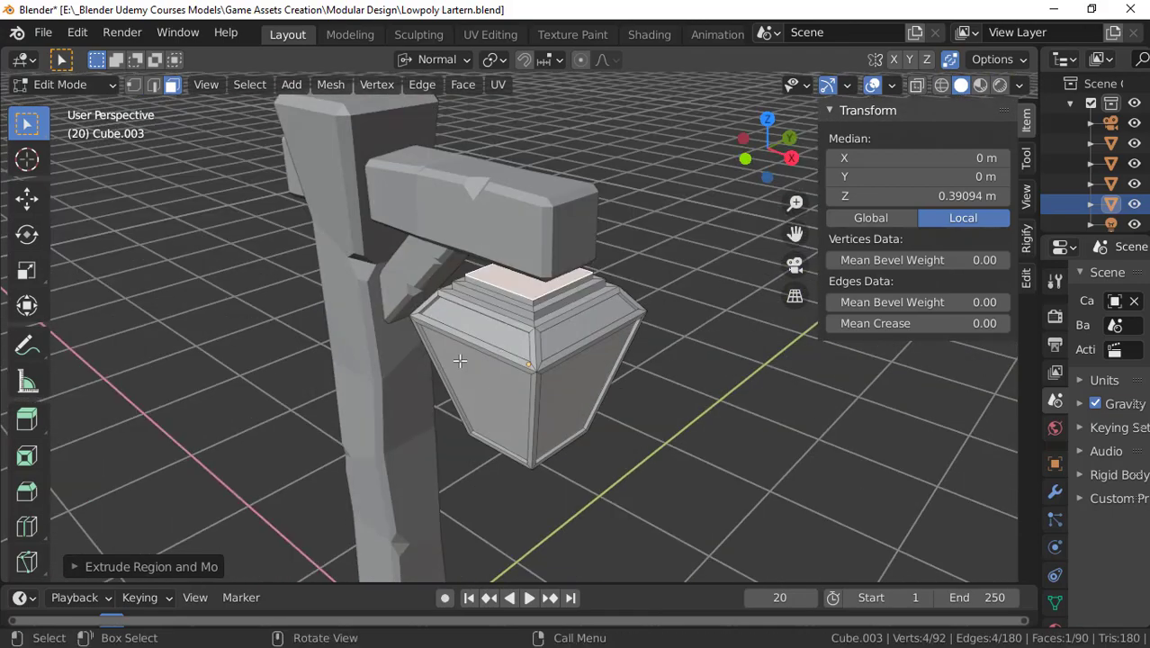
Step: Inset the lantern's bottom face by about 0.023 m, extrude it down to about -0.369 m local Z, and return to Object Mode
middle_click_drag(460, 360, 381, 267)
left_click(529, 324)
scroll(504, 335, "up", 2)
key("i")
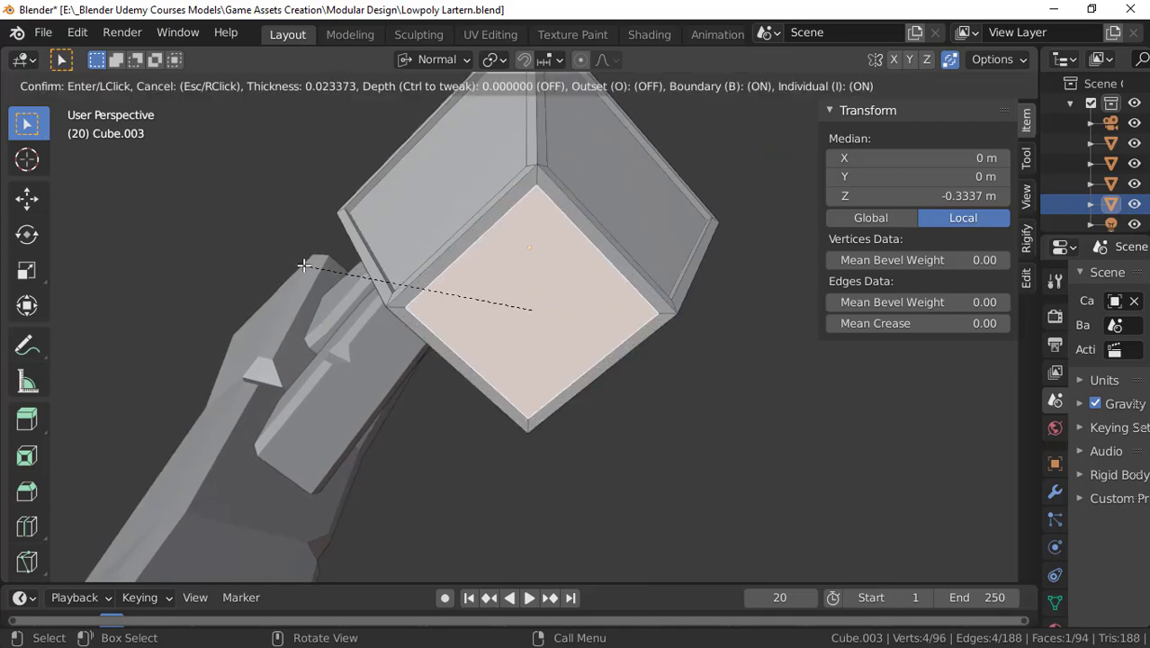
left_click(304, 265)
key("KP_1")
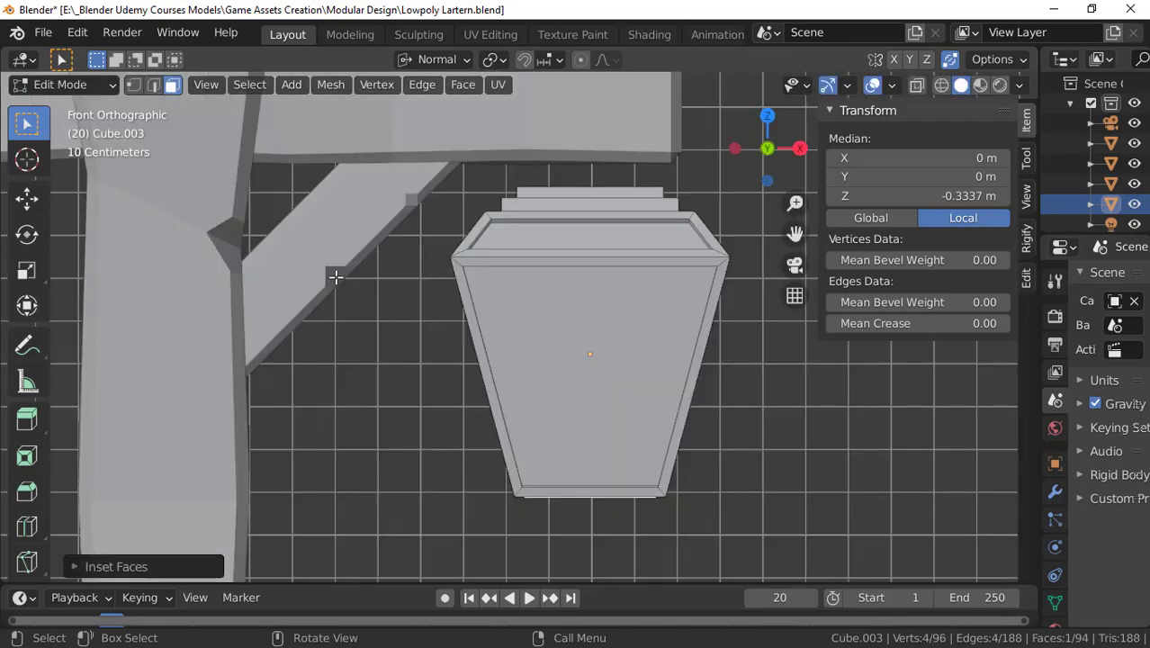
key("e")
left_click(365, 302)
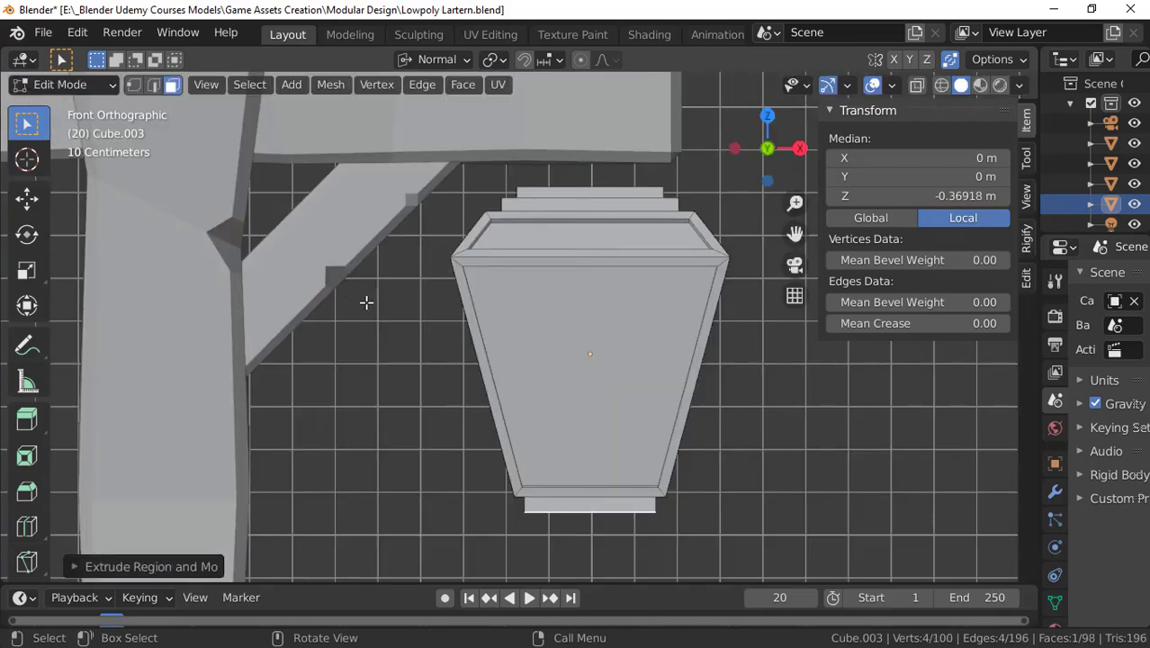
middle_click_drag(367, 303, 534, 302)
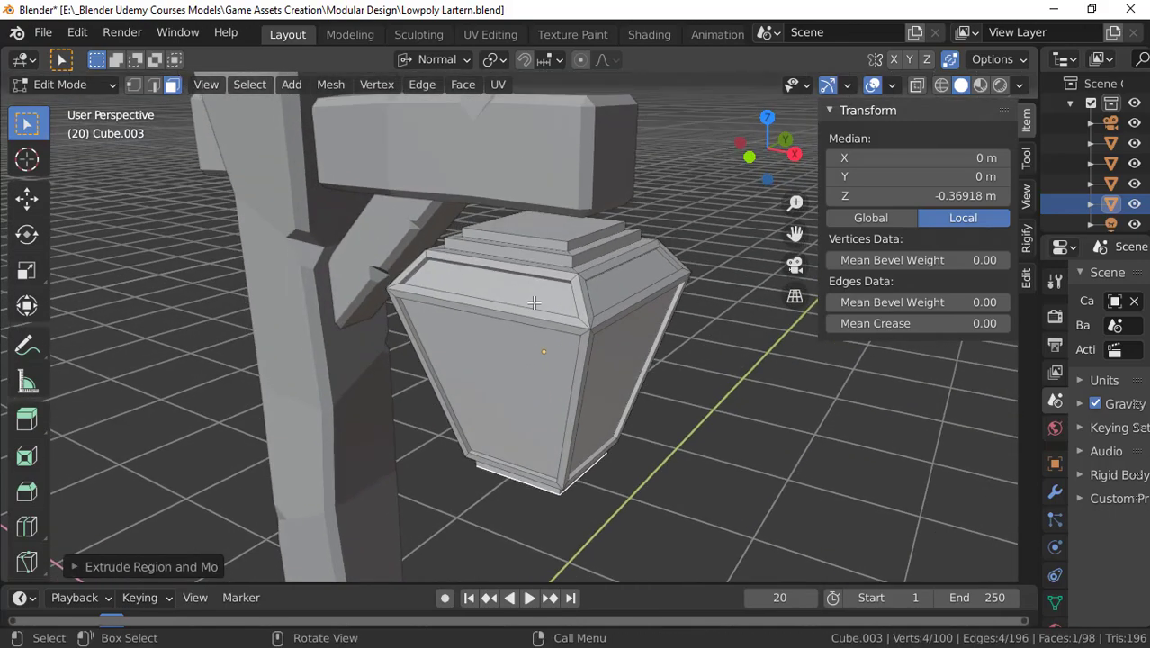
key("Tab")
scroll(538, 292, "down", 4)
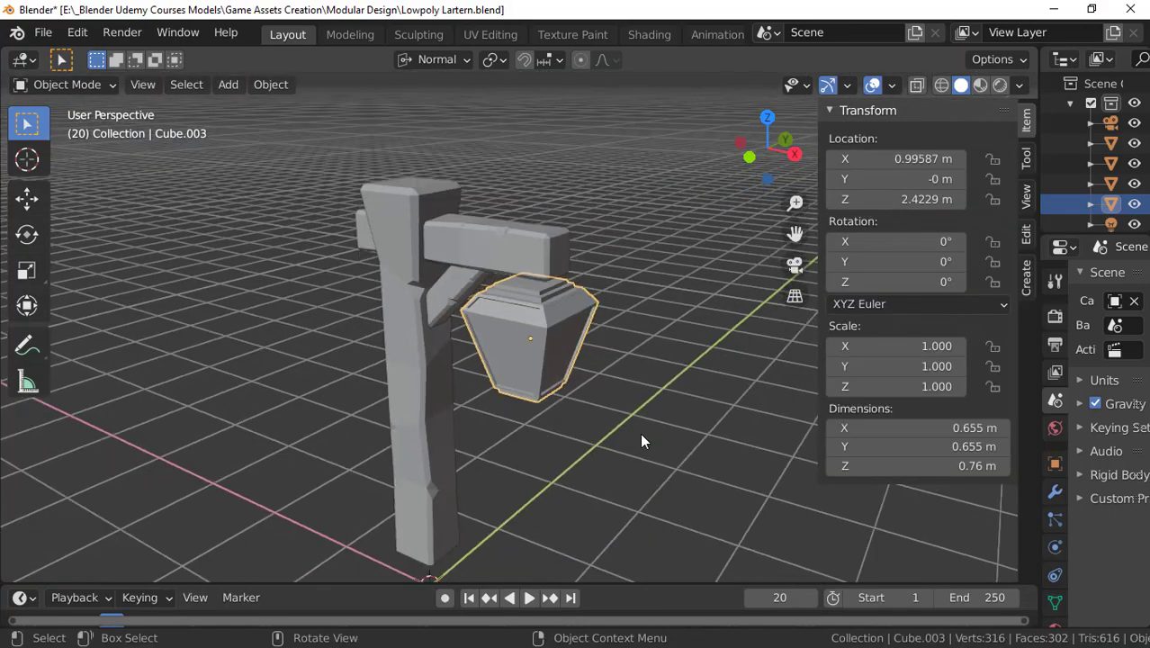
Step: Scale the whole lantern object down uniformly to about 0.881
middle_click_drag(641, 442, 512, 289)
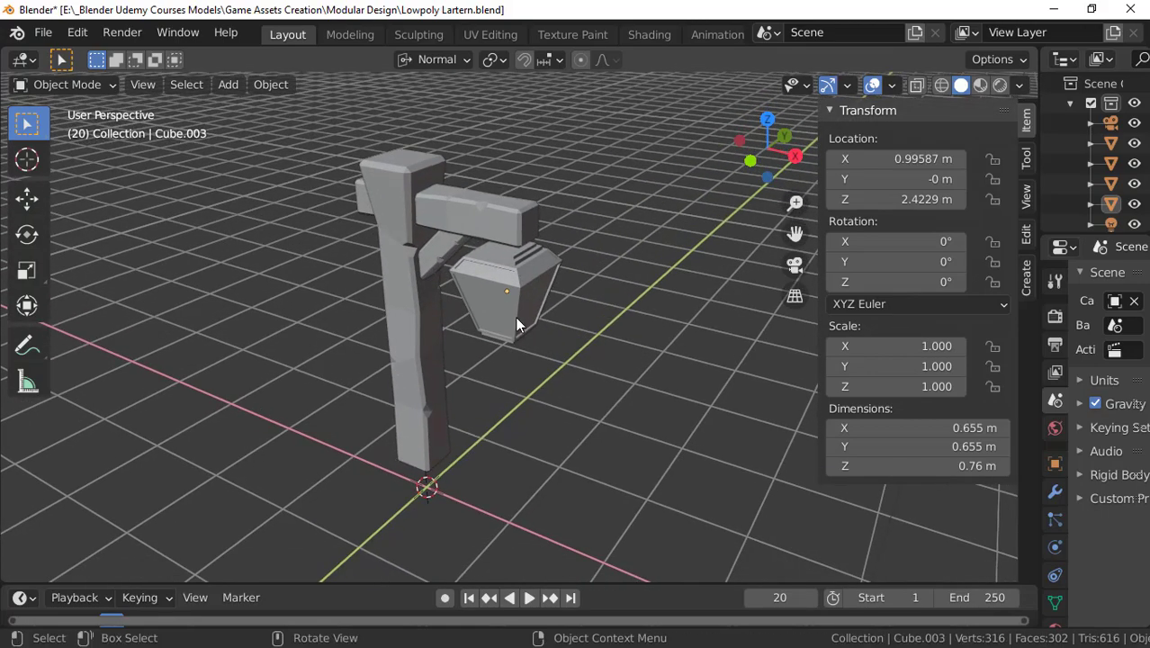
mouse_move(509, 347)
middle_mouse_down()
mouse_move(480, 328)
mouse_move(482, 311)
mouse_move(501, 318)
mouse_move(483, 347)
mouse_move(555, 353)
mouse_move(503, 355)
middle_mouse_up()
scroll(496, 258, "up", 2)
scroll(493, 250, "down", 2)
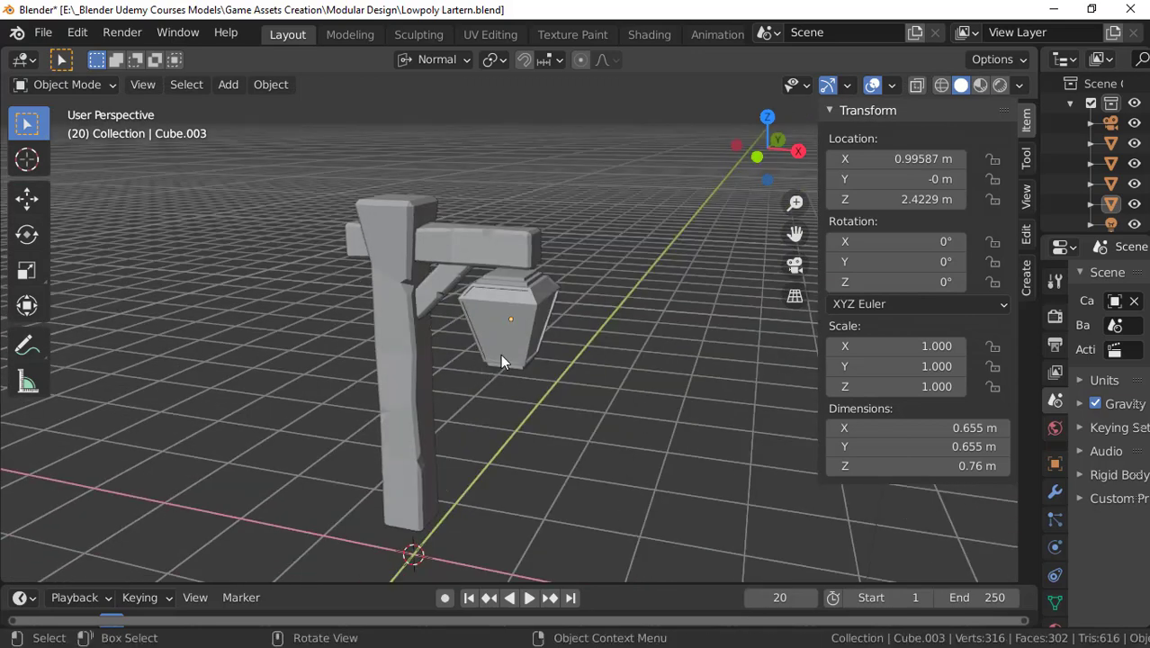
scroll(518, 315, "up", 2)
left_click(536, 279)
scroll(522, 351, "up", 2)
scroll(518, 351, "down", 1)
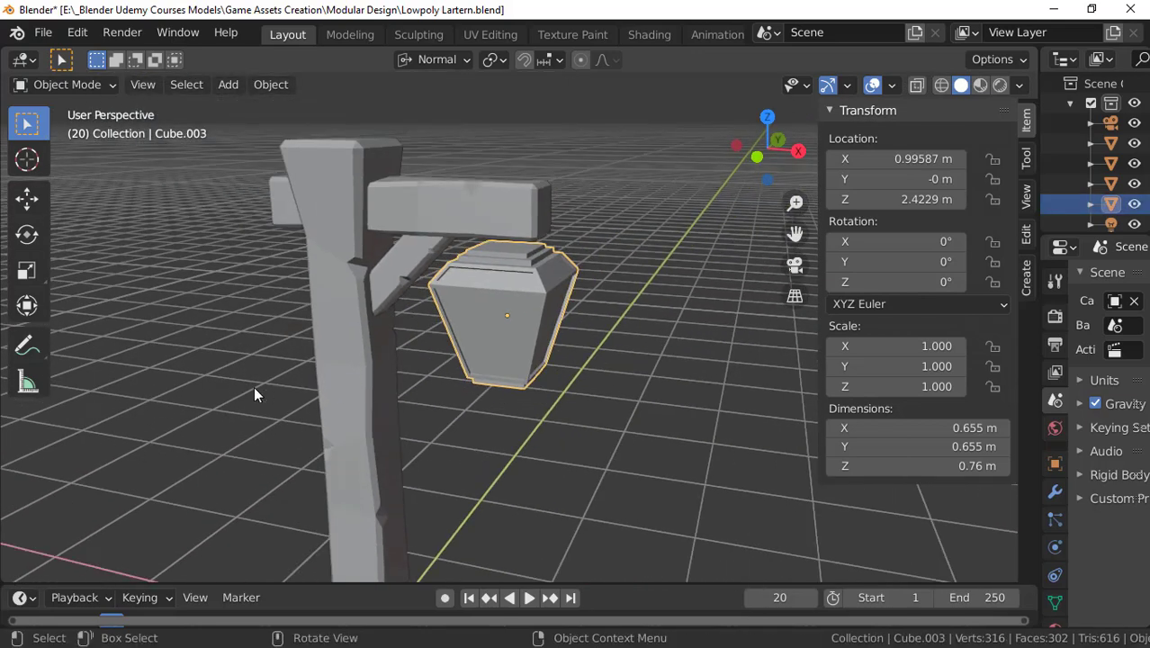
key("s")
left_click(416, 390)
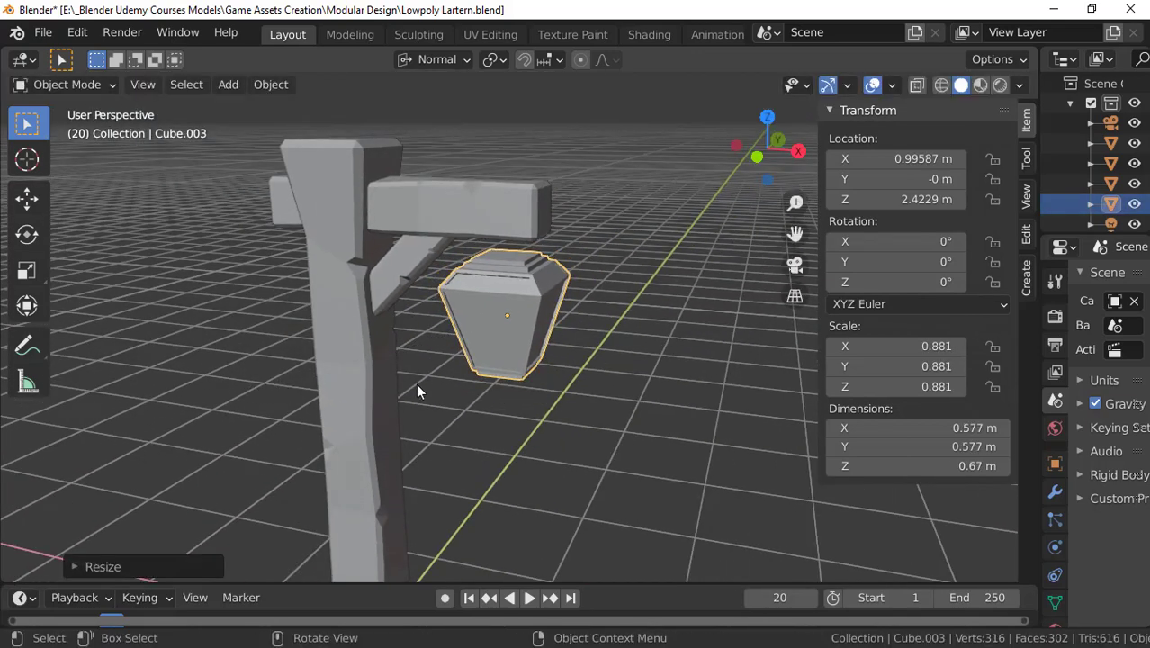
Step: Move the lantern up along Z to about 2.472 m so it sits just beneath the crossbeam
key("KP_1")
scroll(570, 351, "down", 2)
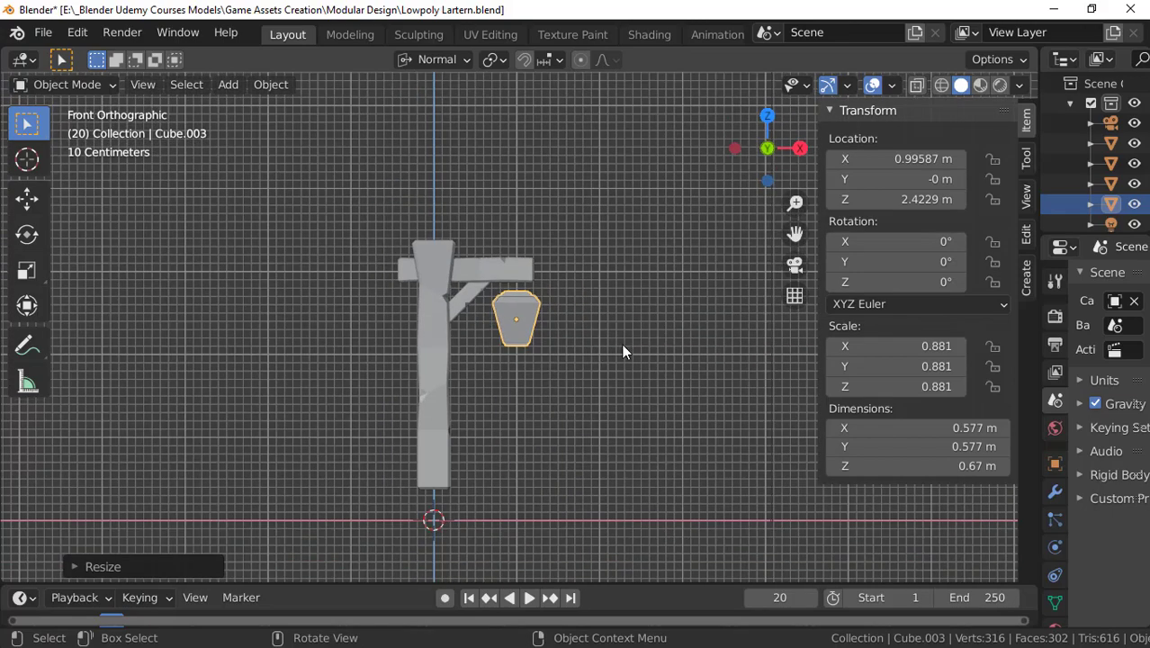
middle_click_drag(622, 344, 526, 383)
scroll(511, 362, "up", 5)
scroll(510, 361, "down", 4)
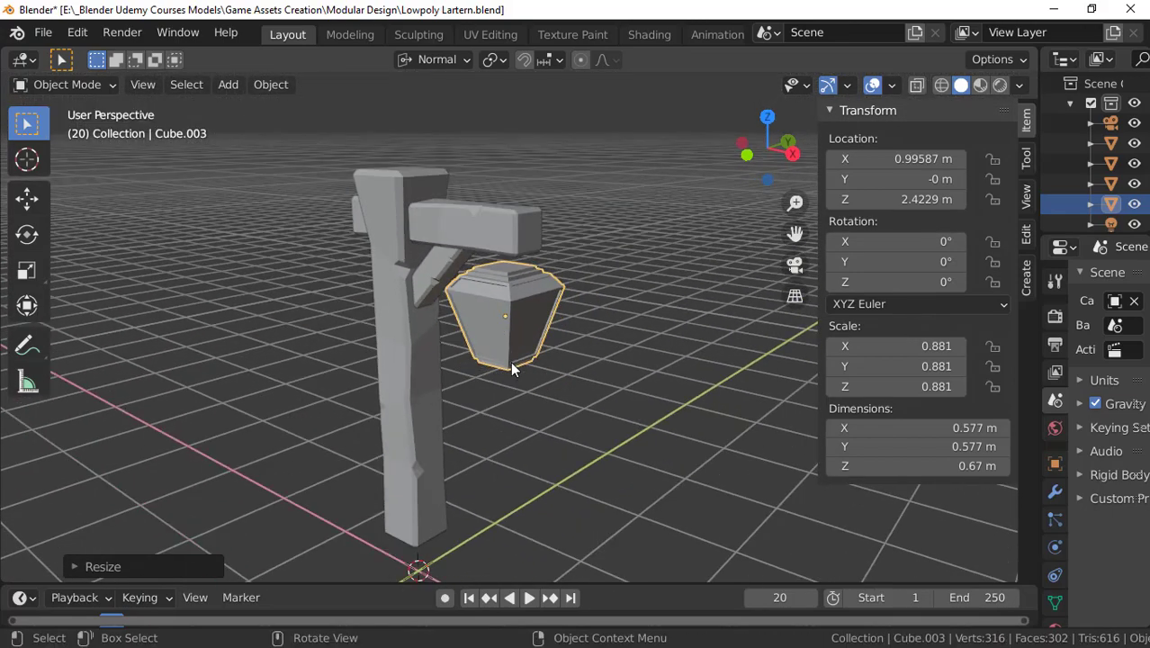
scroll(510, 361, "up", 3)
scroll(518, 362, "down", 5)
middle_click_drag(638, 351, 531, 391)
key("KP_1")
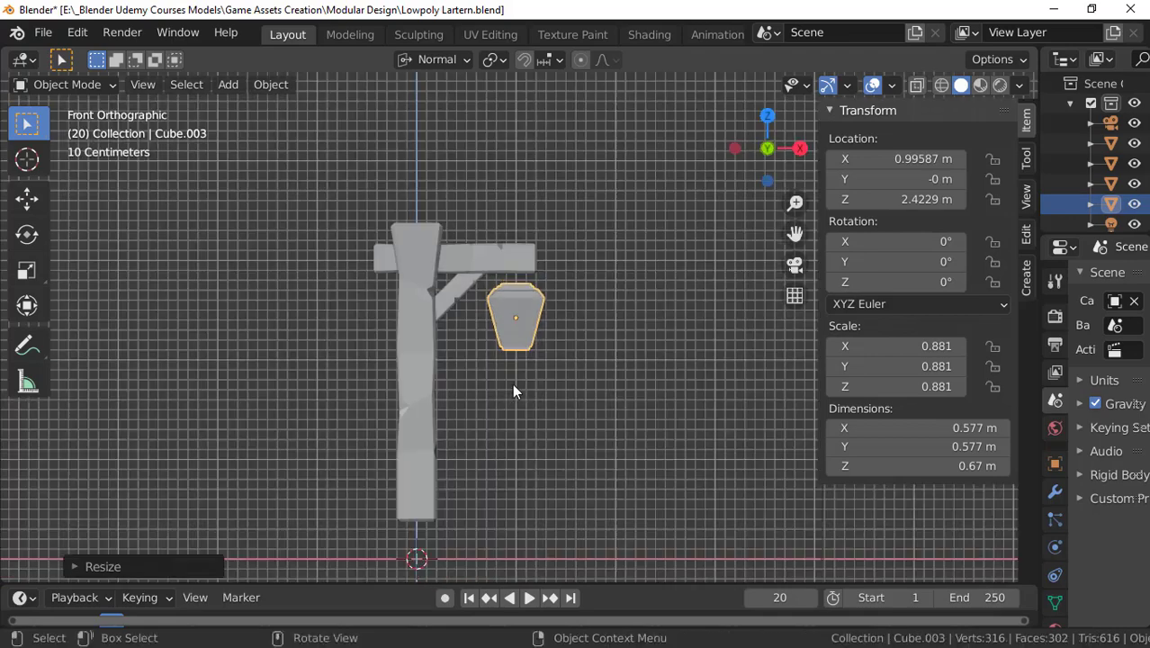
scroll(499, 373, "up", 3)
key("g")
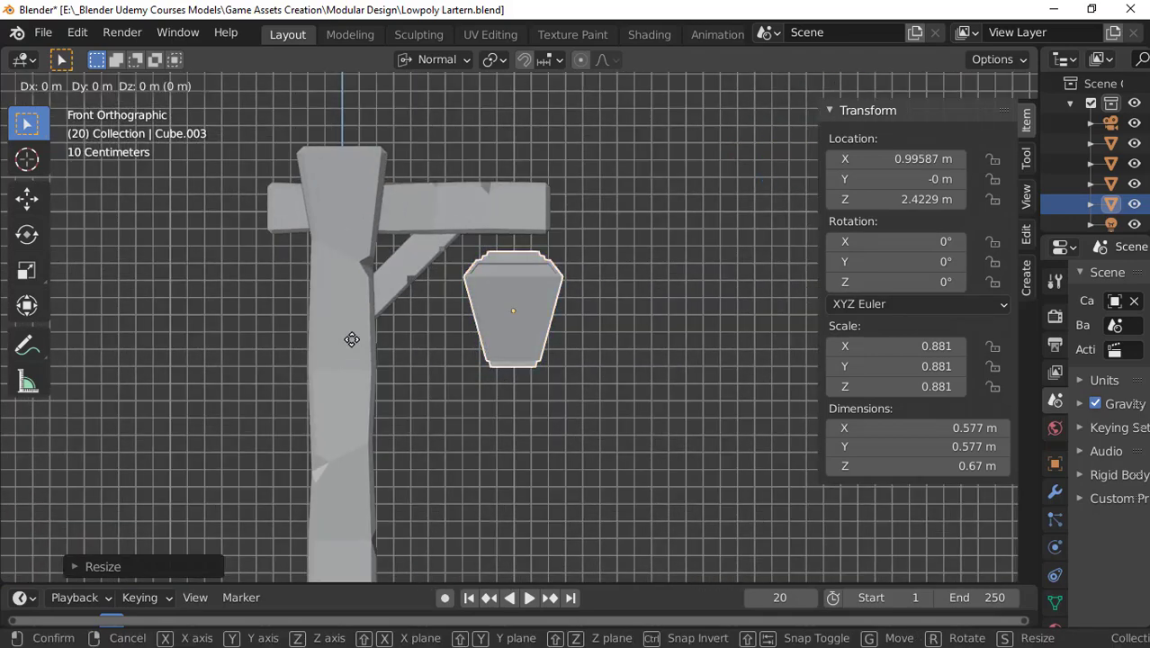
key("z")
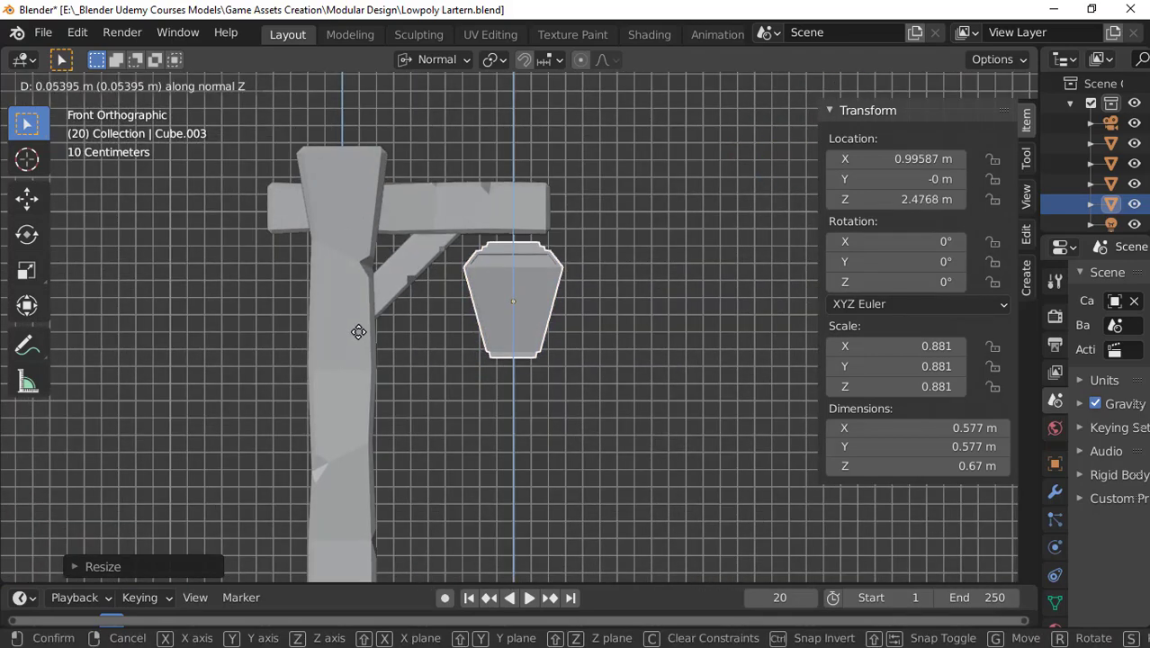
left_click(359, 333)
Step: Deselect the lantern and review its fit beneath the crossbeam and the full length of the post
middle_click_drag(575, 282, 534, 313)
scroll(534, 313, "up", 2)
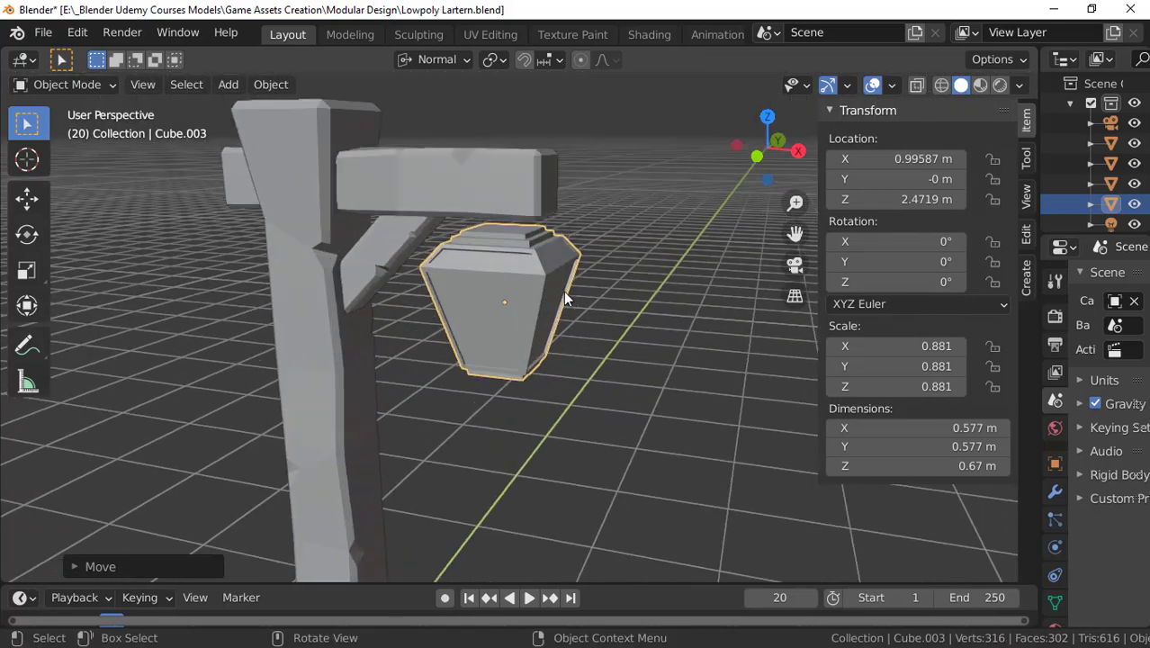
scroll(563, 291, "up", 2)
left_click(717, 356)
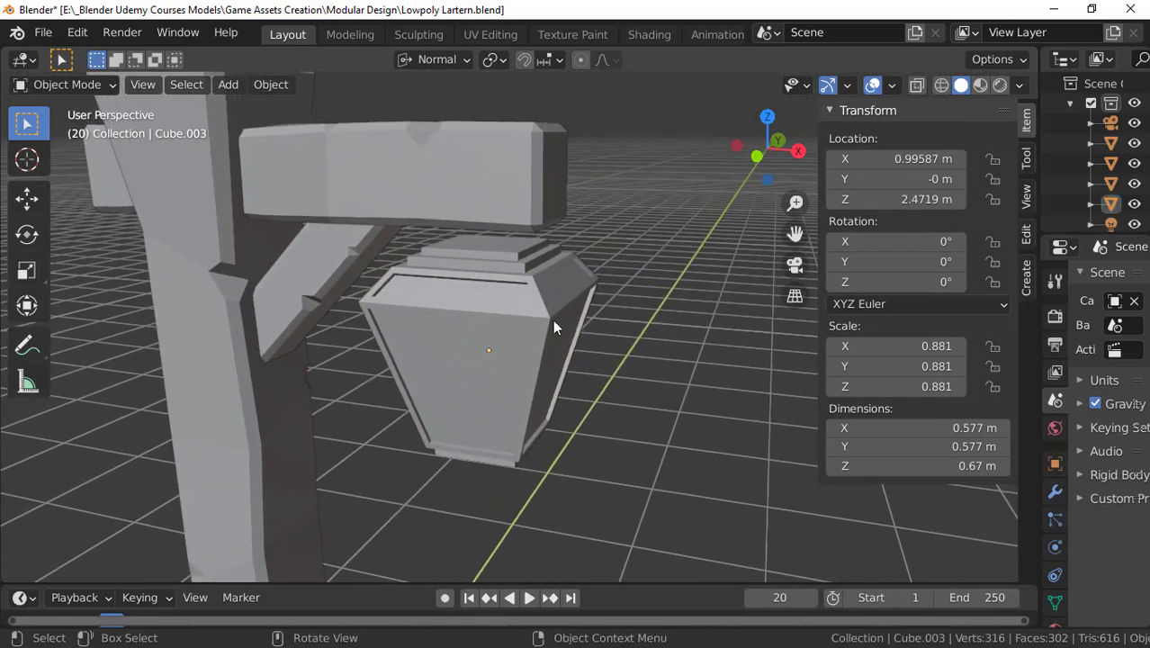
scroll(553, 320, "down", 4)
middle_click_drag(485, 388, 550, 219, "shift")
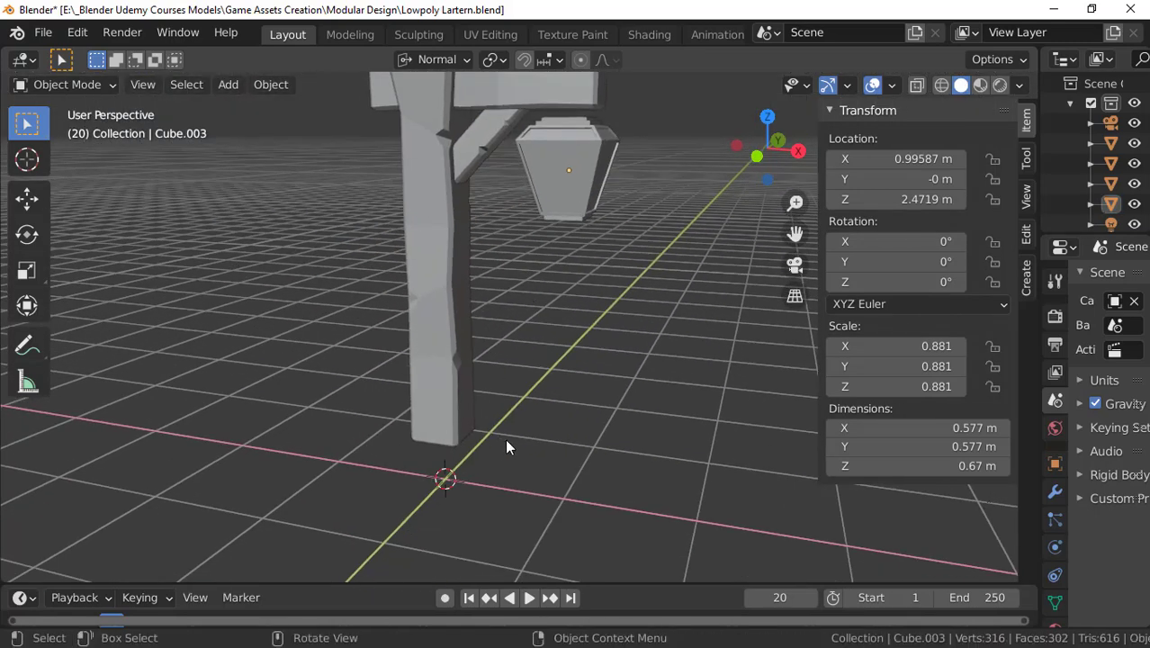
Step: Add a cube mesh at the foot of the post and scale it down uniformly to about 0.846 m per side
key("KP_1")
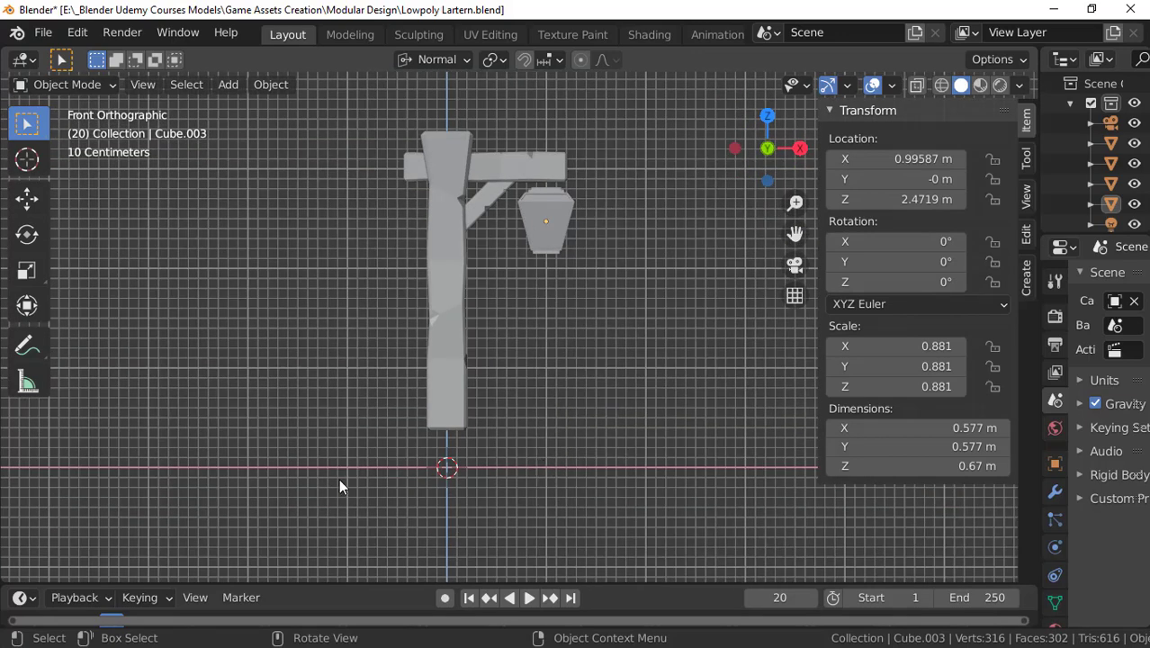
key("shift+a")
mouse_move(244, 236)
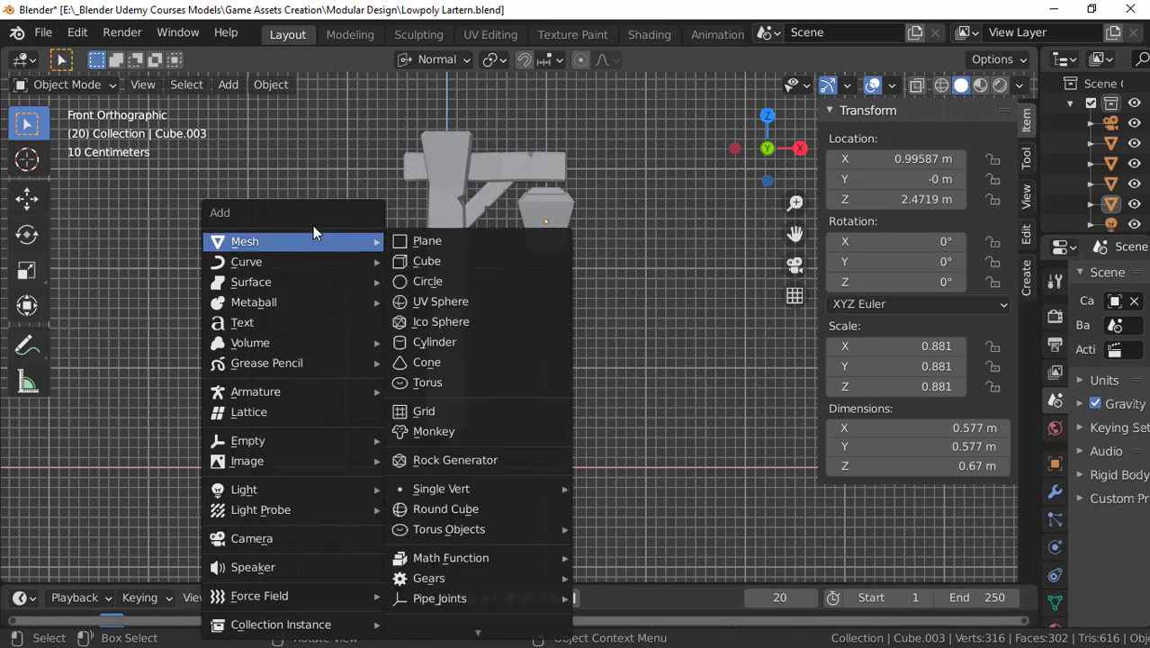
left_click(407, 261)
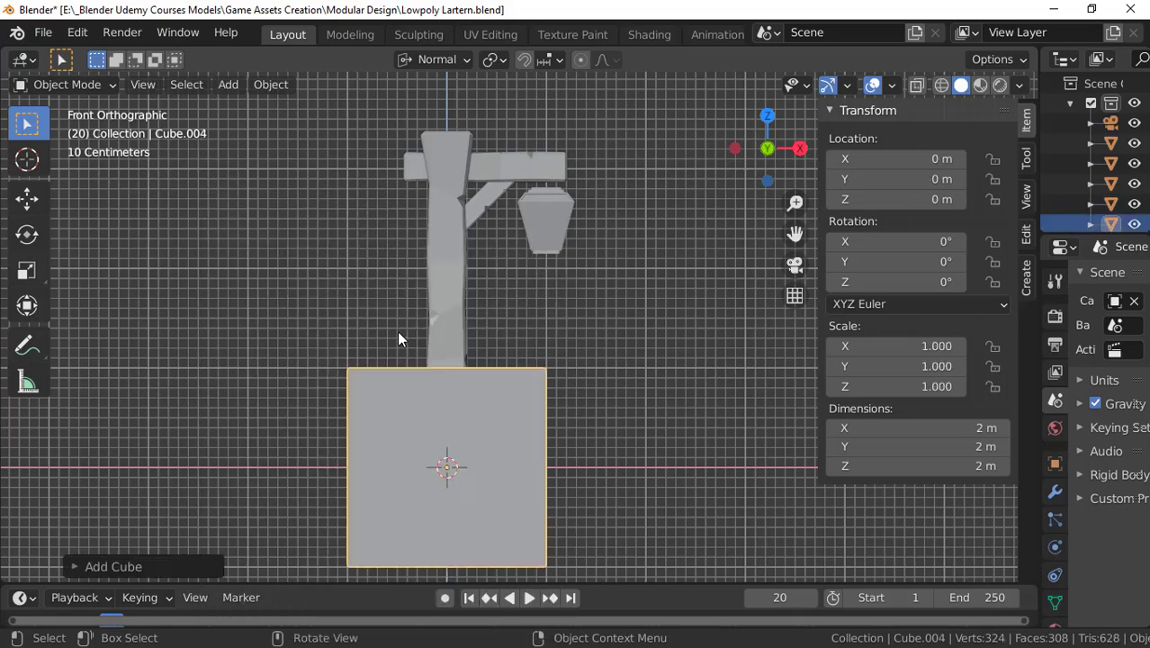
scroll(209, 360, "down", 2)
key("s")
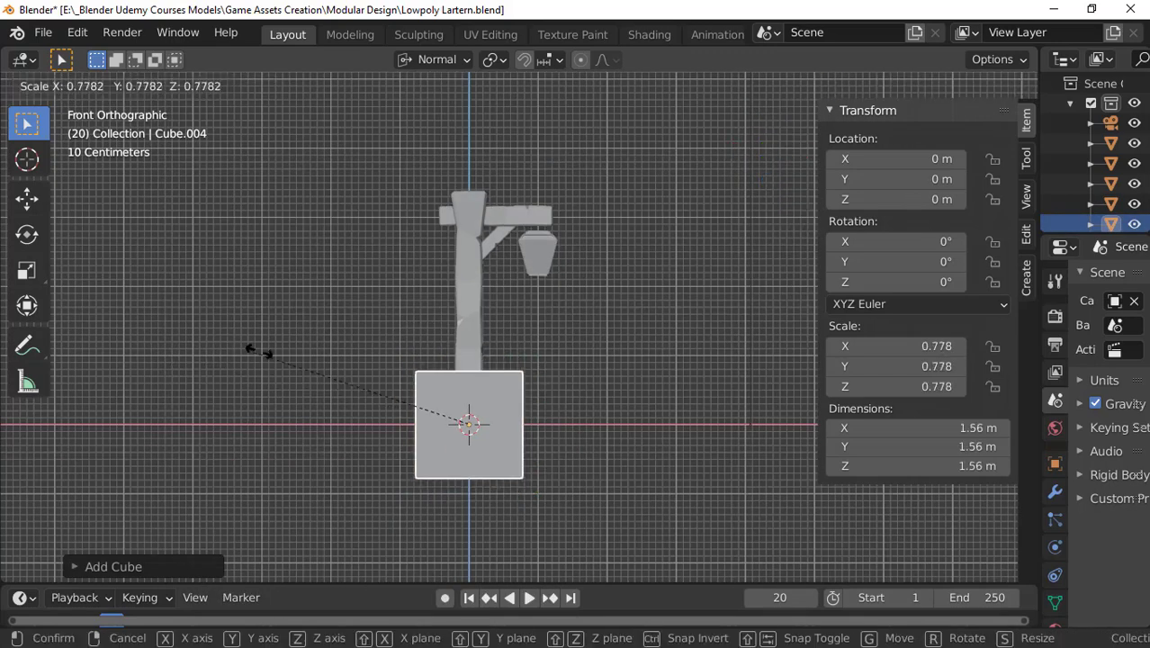
left_click(349, 373)
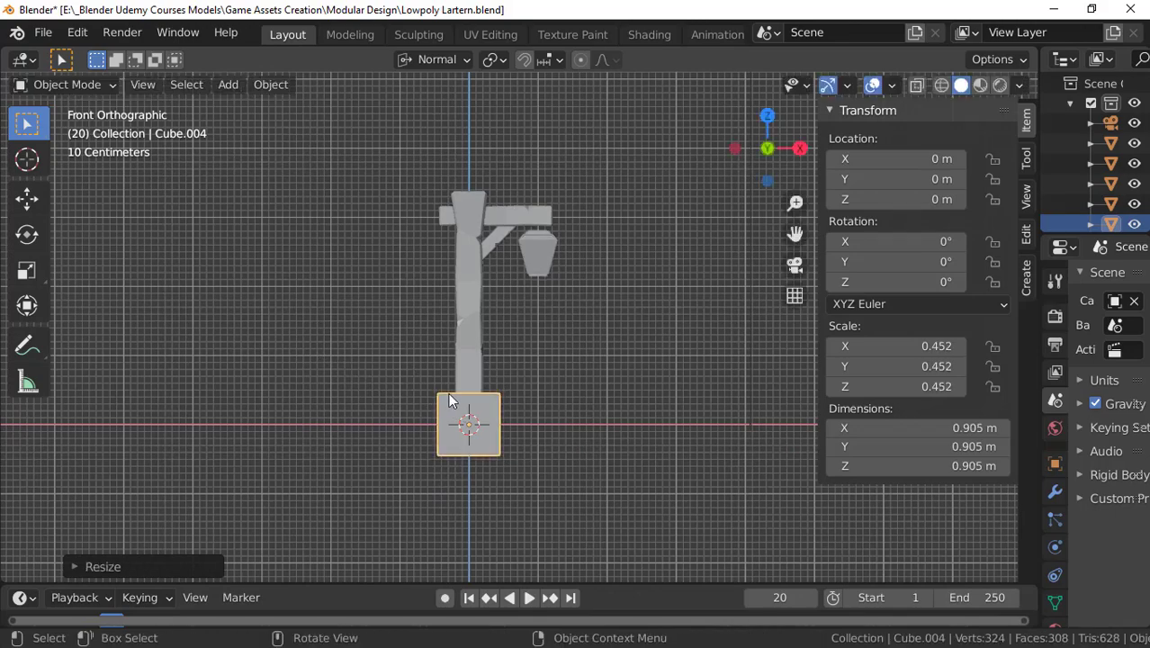
key("KP_Decimal")
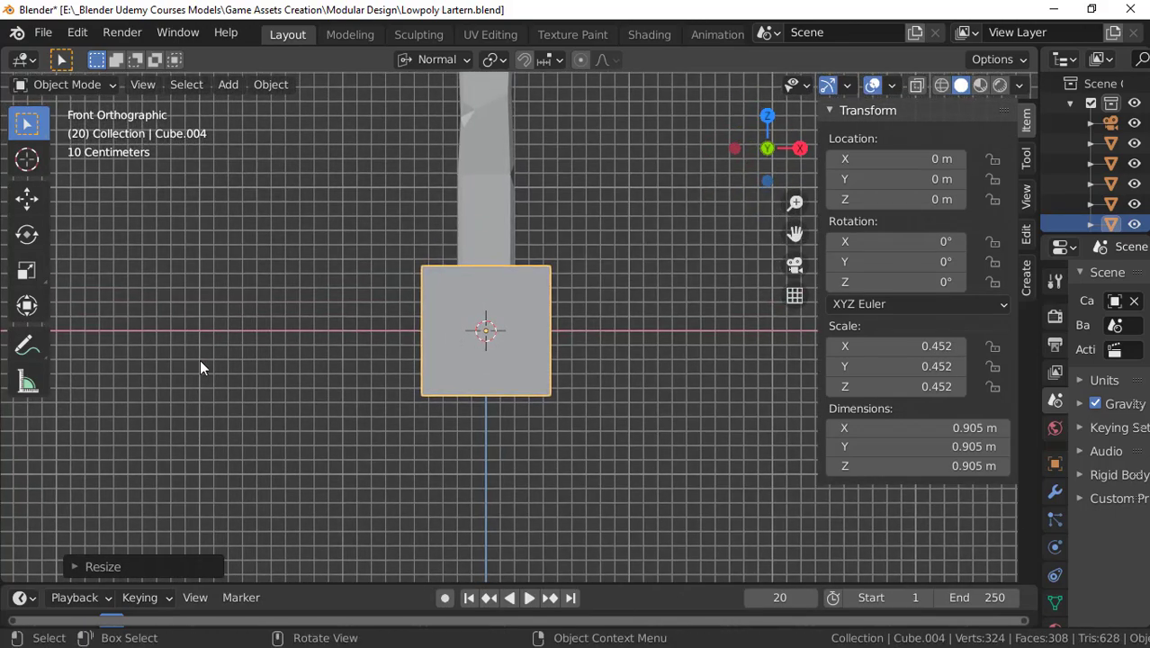
key("s")
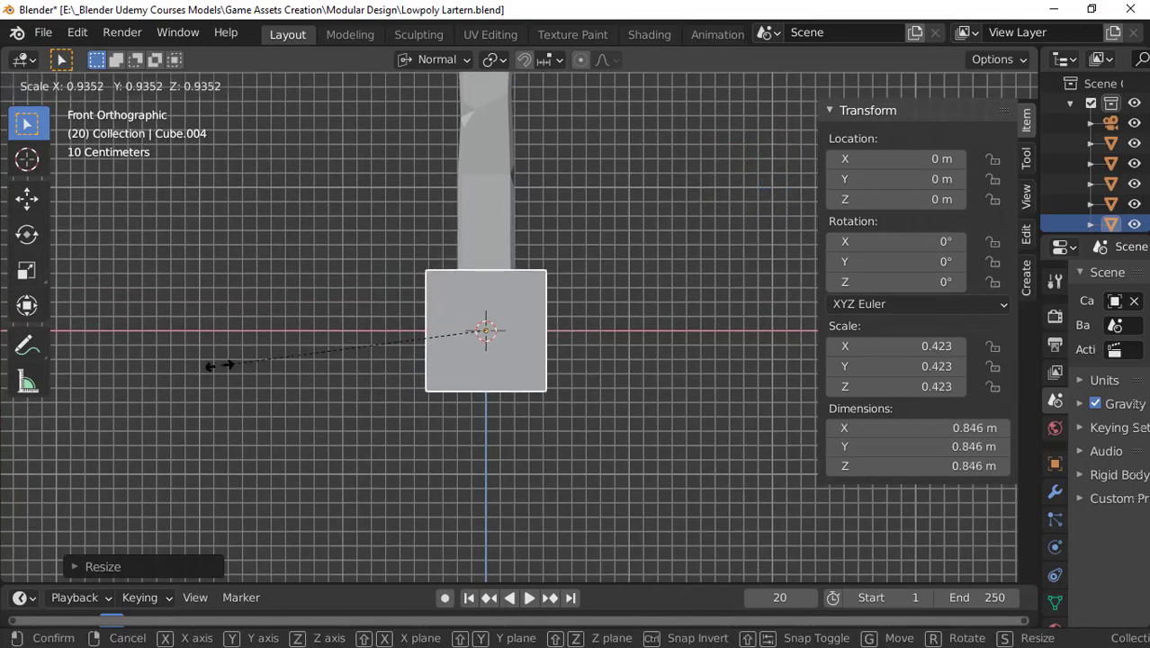
left_click(216, 365)
middle_click_drag(434, 326, 319, 388)
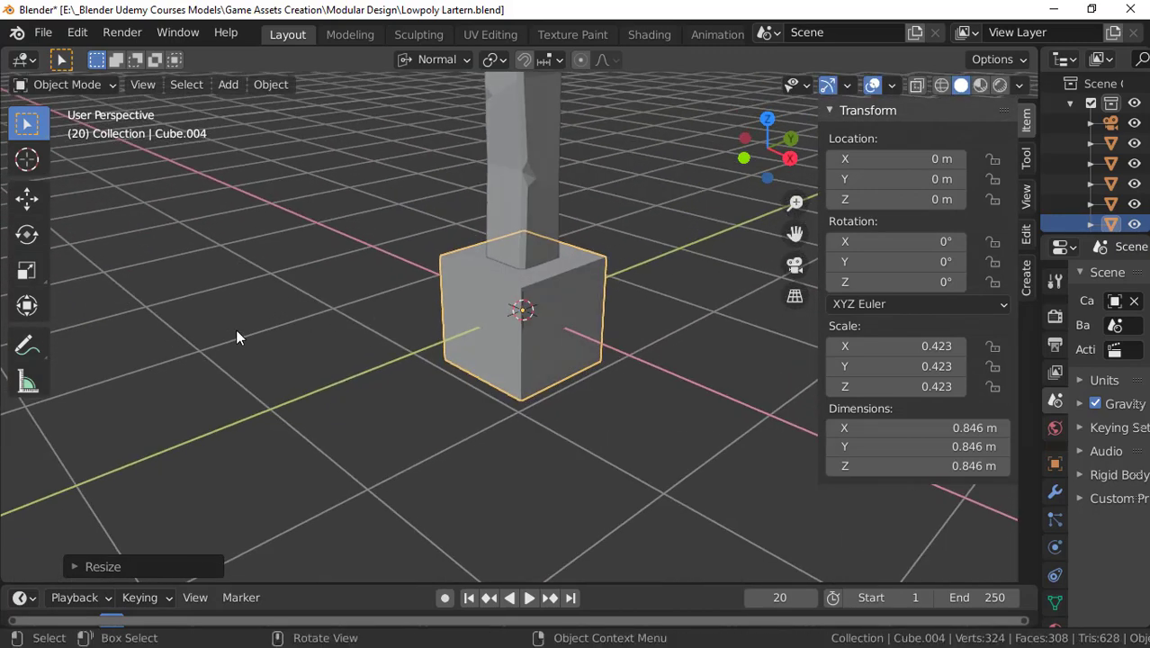
Step: Flatten the base cube along Z to a height of about 0.406 m
key("KP_1")
key("s")
key("z")
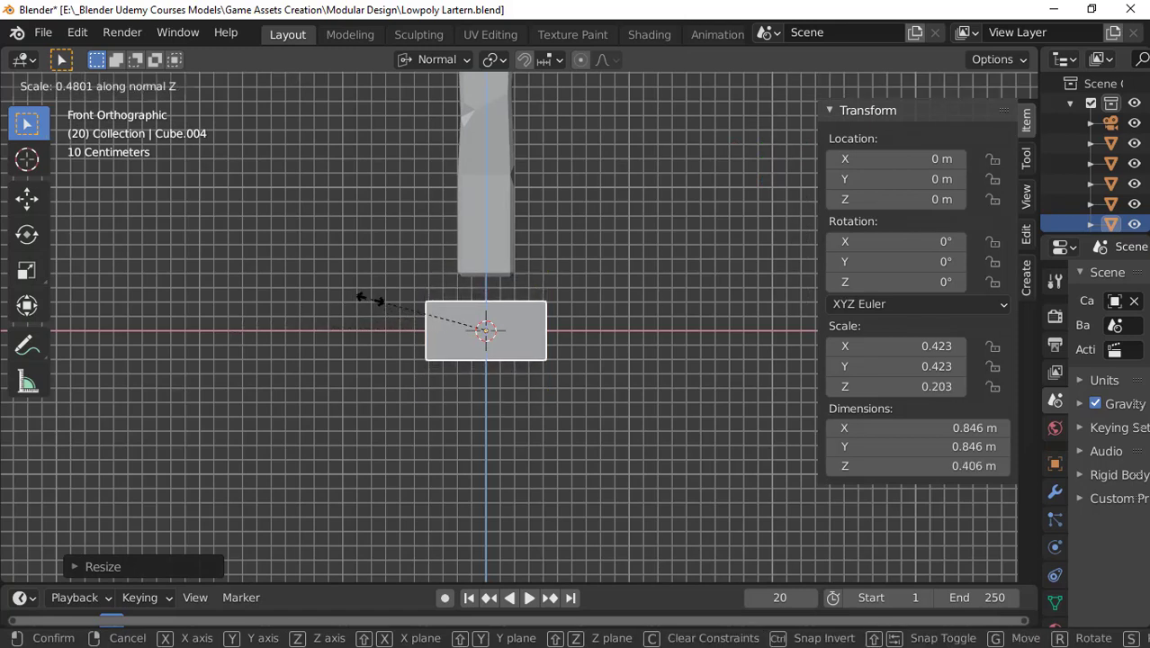
left_click(373, 298)
Step: Move the base block up along Z to about 0.259 m so it meets the post's foot, and apply its scale
key("g")
key("z")
left_click(565, 298)
middle_click_drag(564, 296, 491, 324)
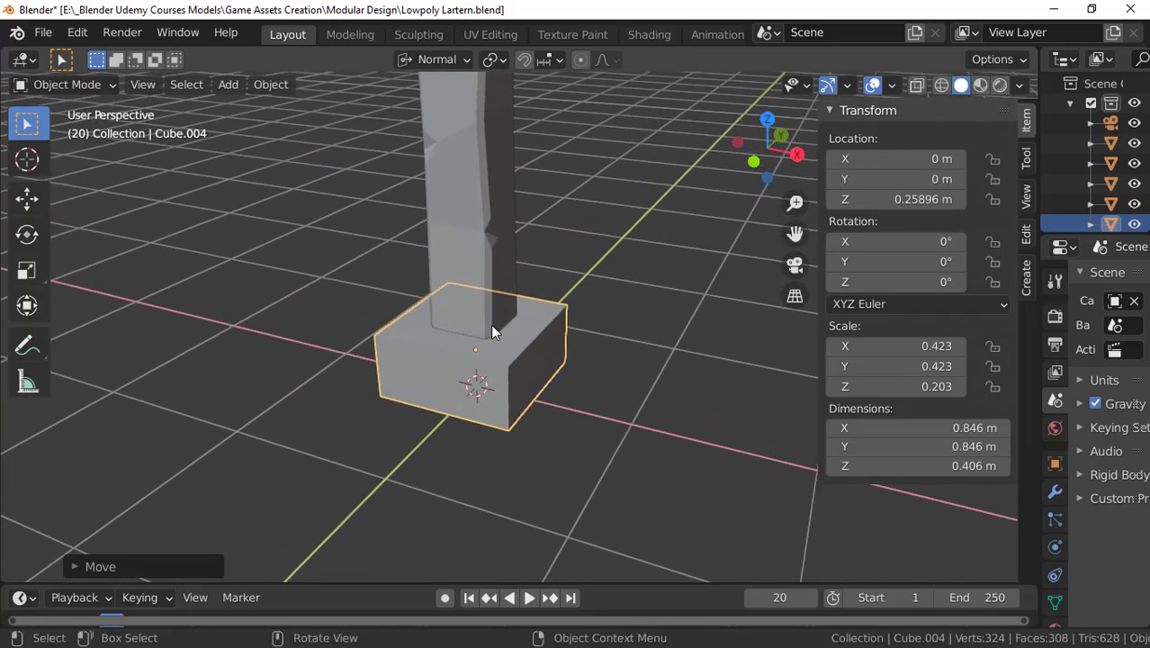
key("KP_1")
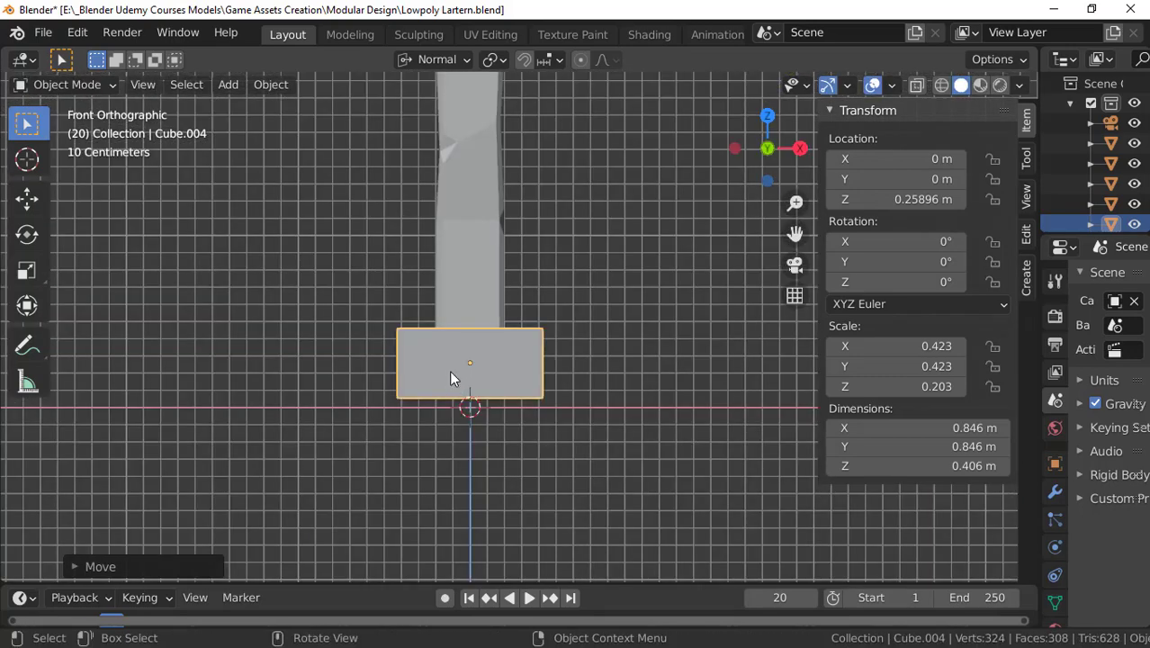
key("ctrl+a")
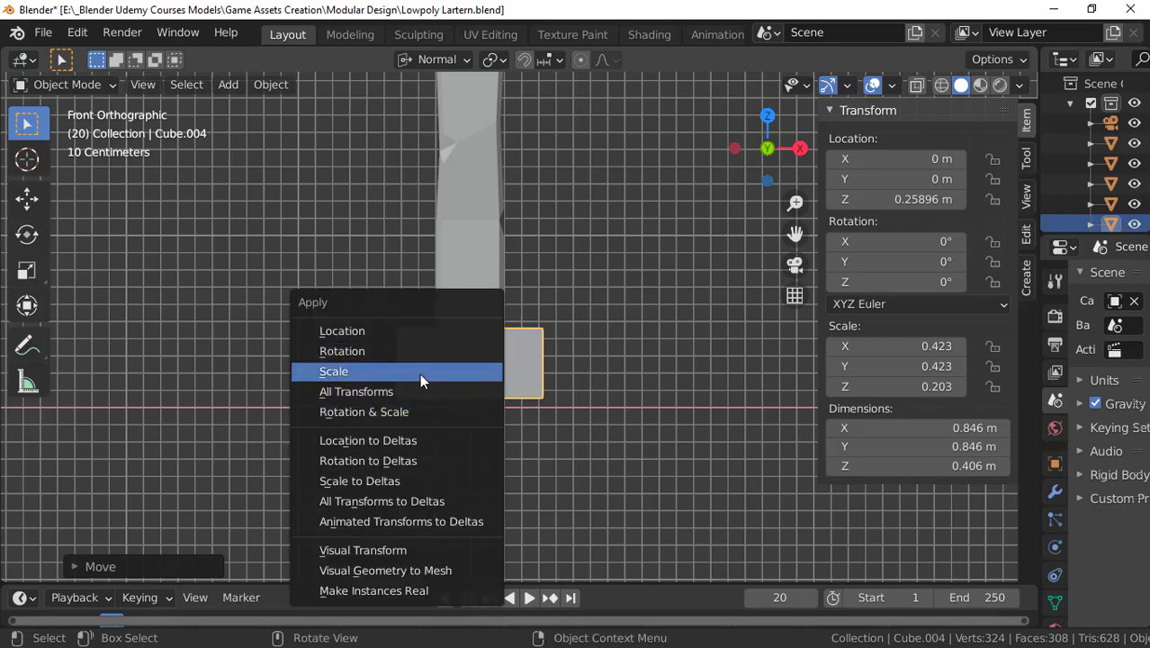
left_click(419, 372)
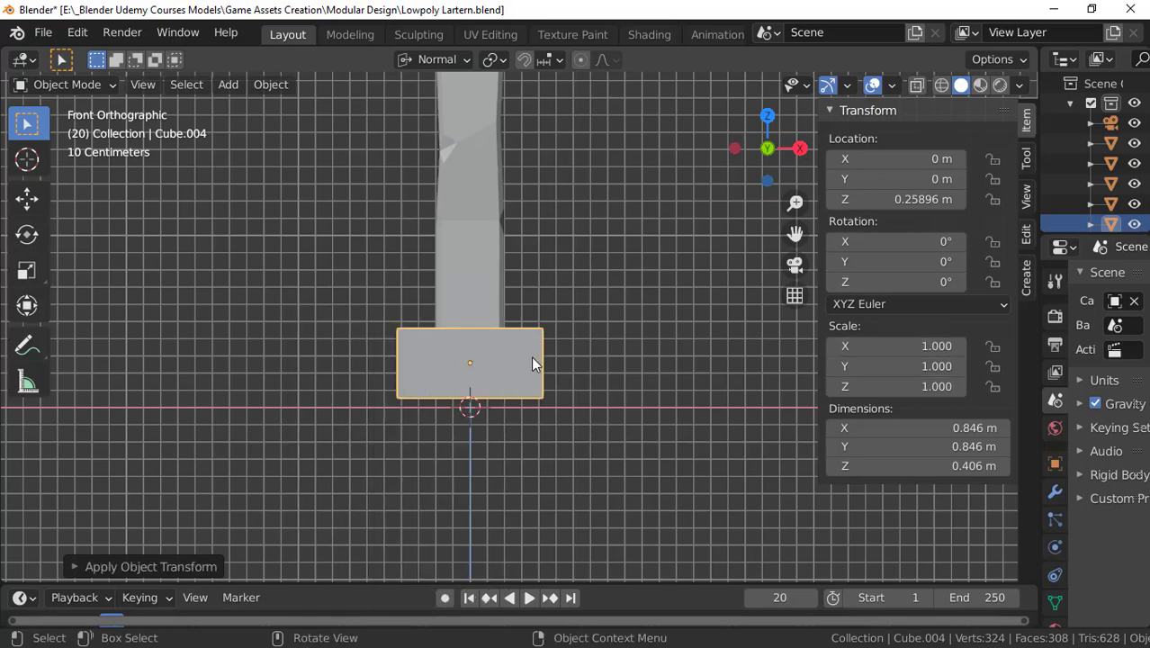
Step: Enter Edit Mode on the base block and add one horizontal loop cut centred at mid-height
key("Tab")
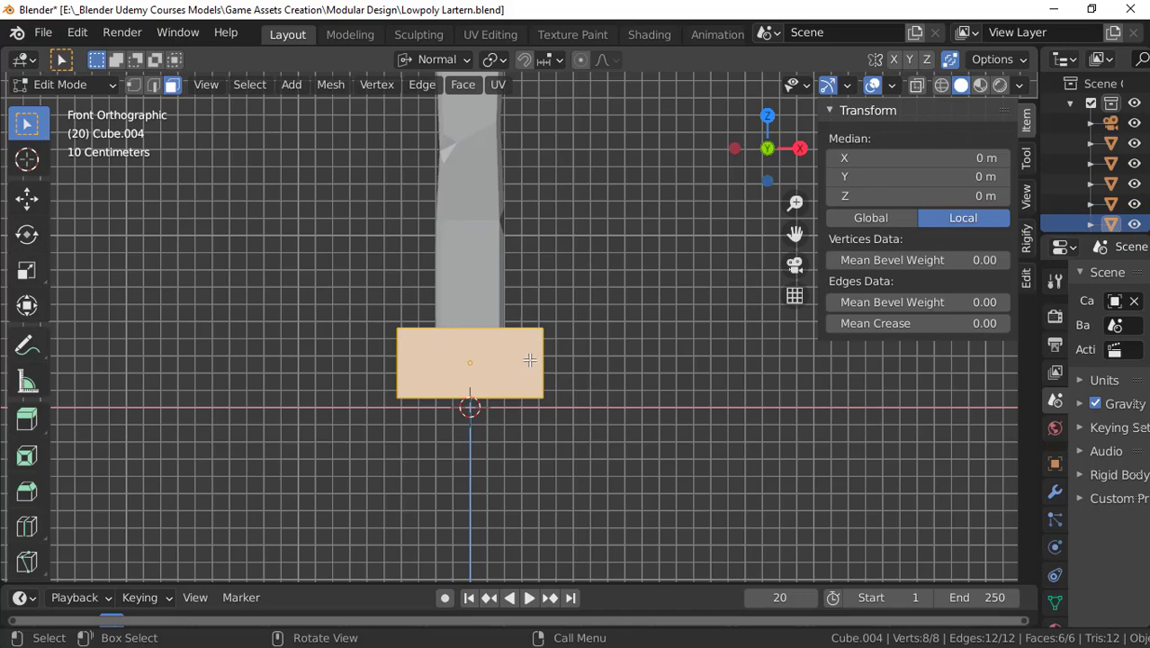
middle_click_drag(472, 415, 529, 409, "shift")
scroll(529, 410, "up", 2)
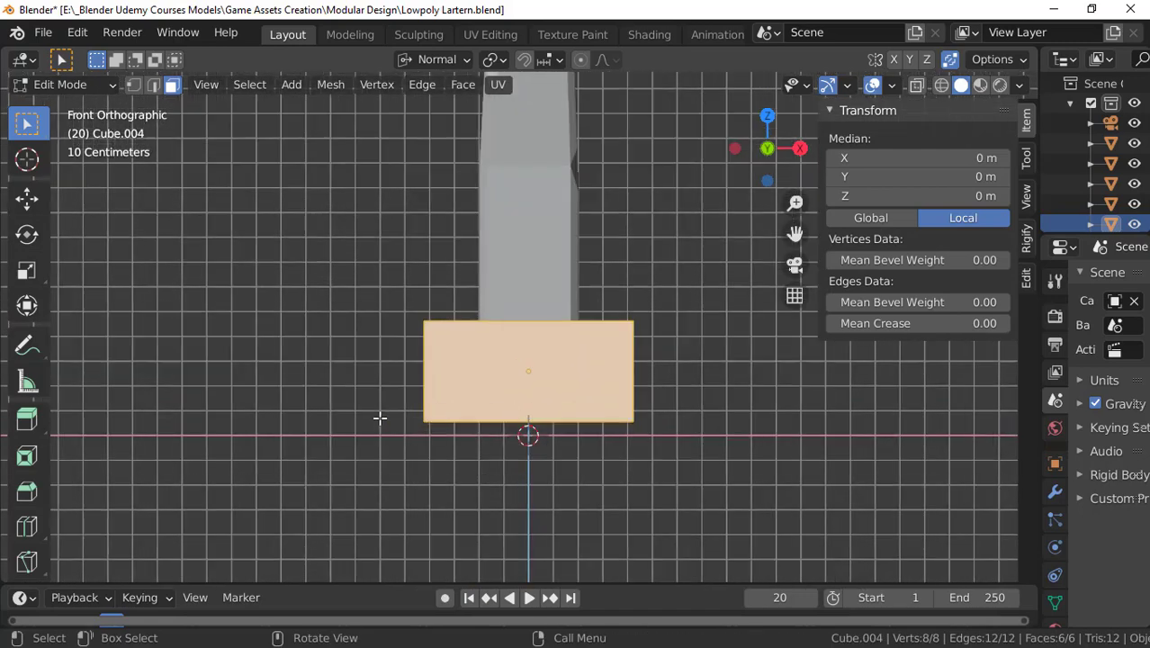
left_click(365, 417)
key("ctrl+r")
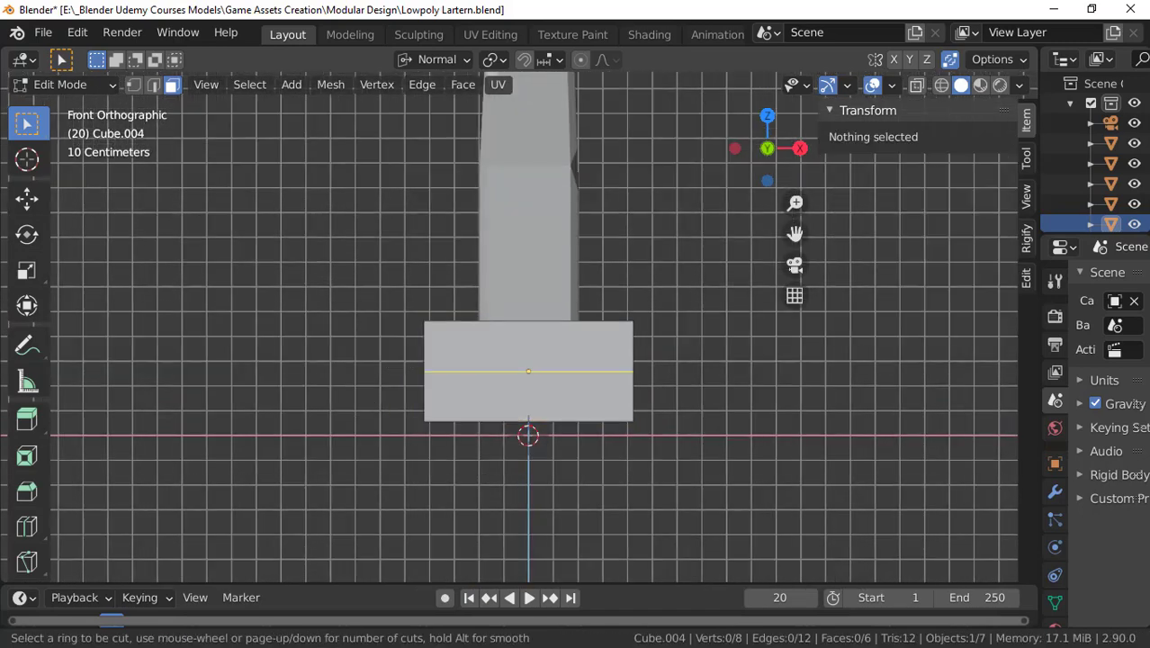
left_click(411, 362)
right_click(412, 363)
scroll(448, 407, "down", 3)
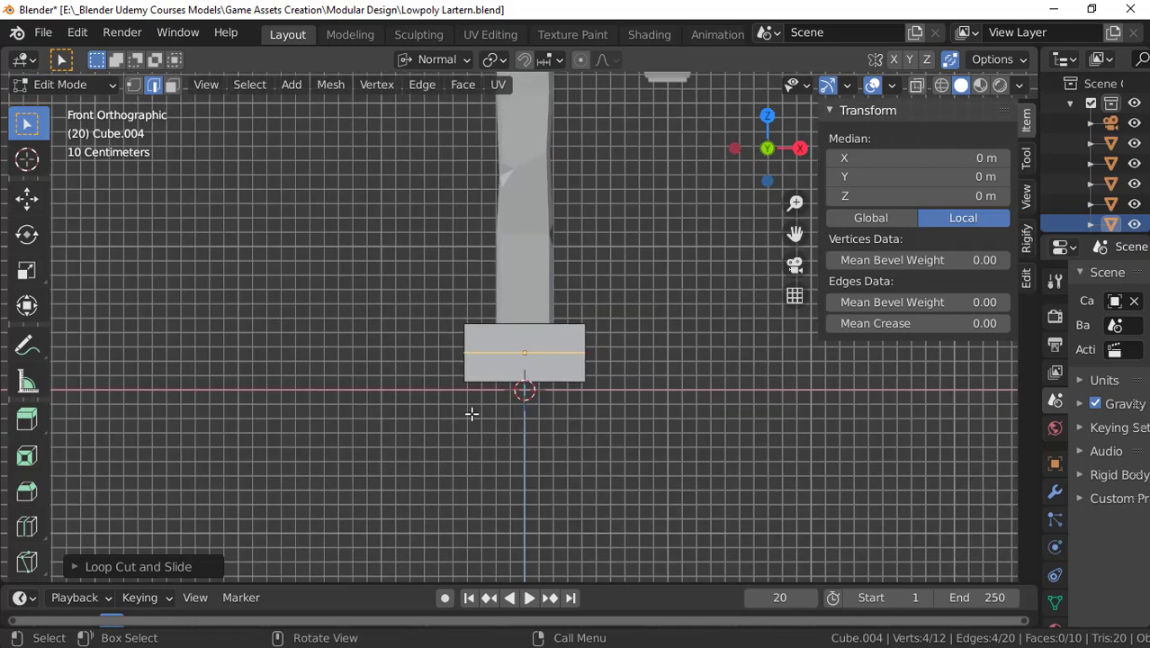
Step: Select the base block's whole lower half, including hidden geometry, and scale it up uniformly to about 1.11 m wide for a sloped upper half
key("z")
left_click(331, 418)
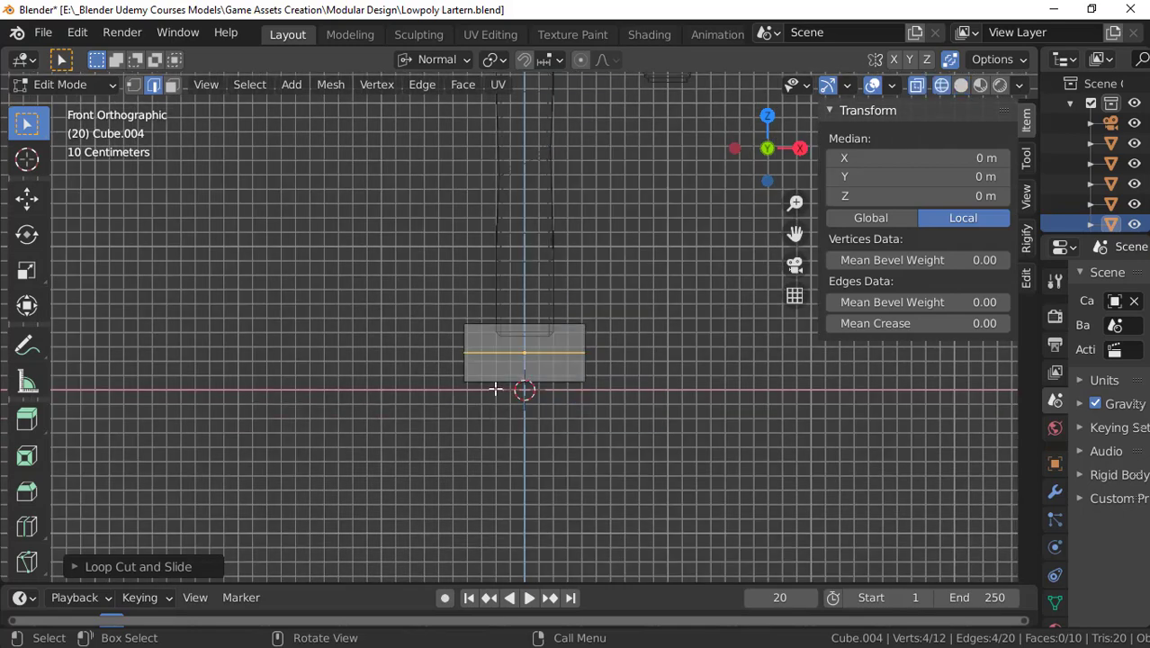
scroll(495, 389, "up", 2)
left_click_drag(393, 338, 673, 449)
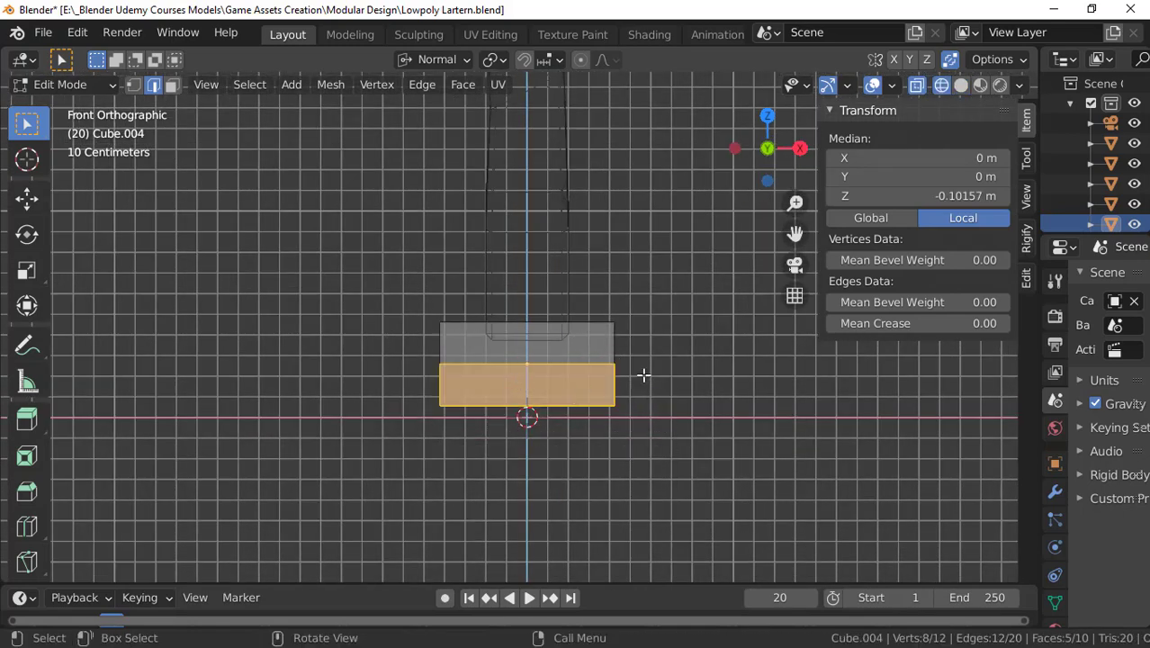
middle_click_drag(643, 375, 569, 411)
key("z")
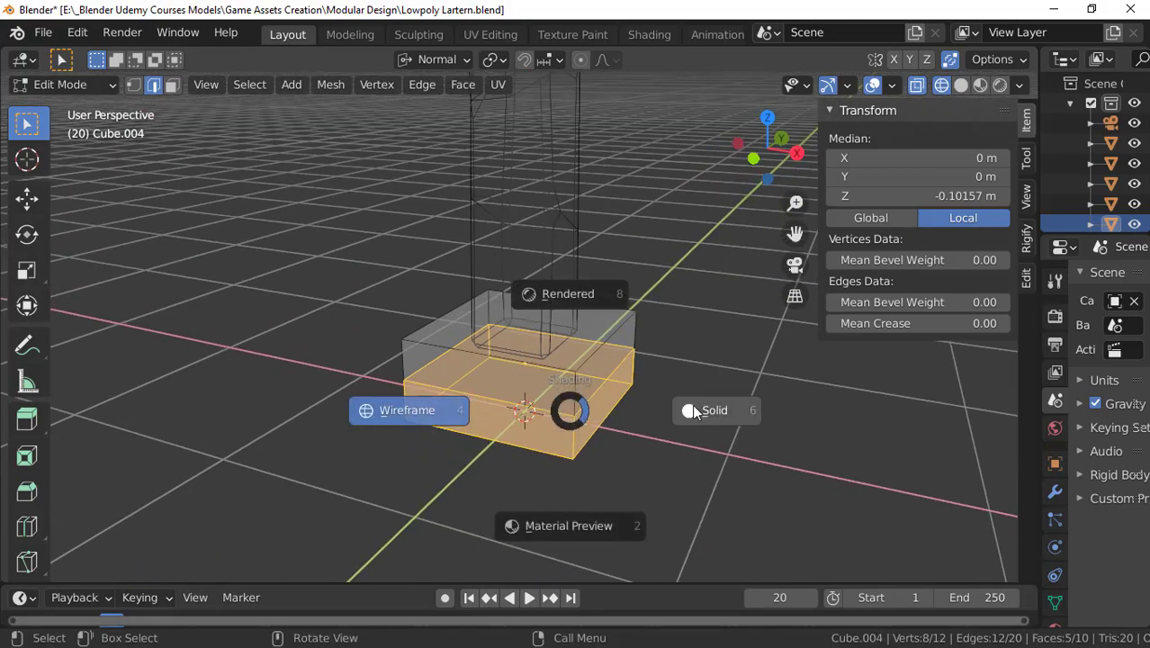
left_click(694, 411)
middle_click_drag(666, 405, 564, 376)
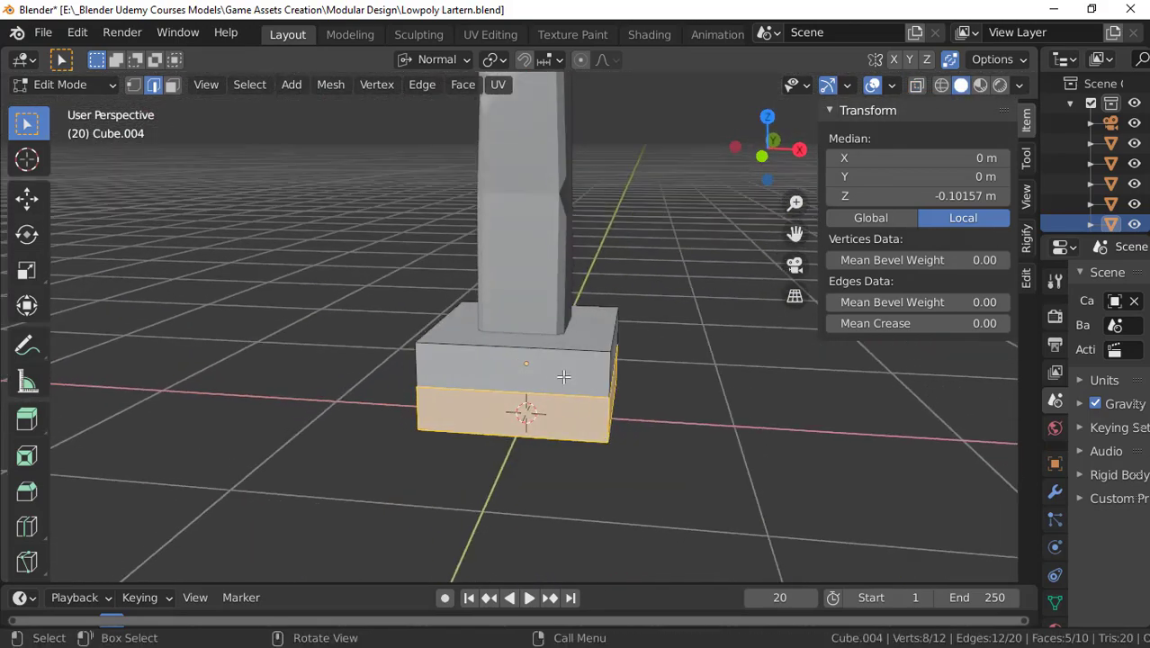
key("KP_1")
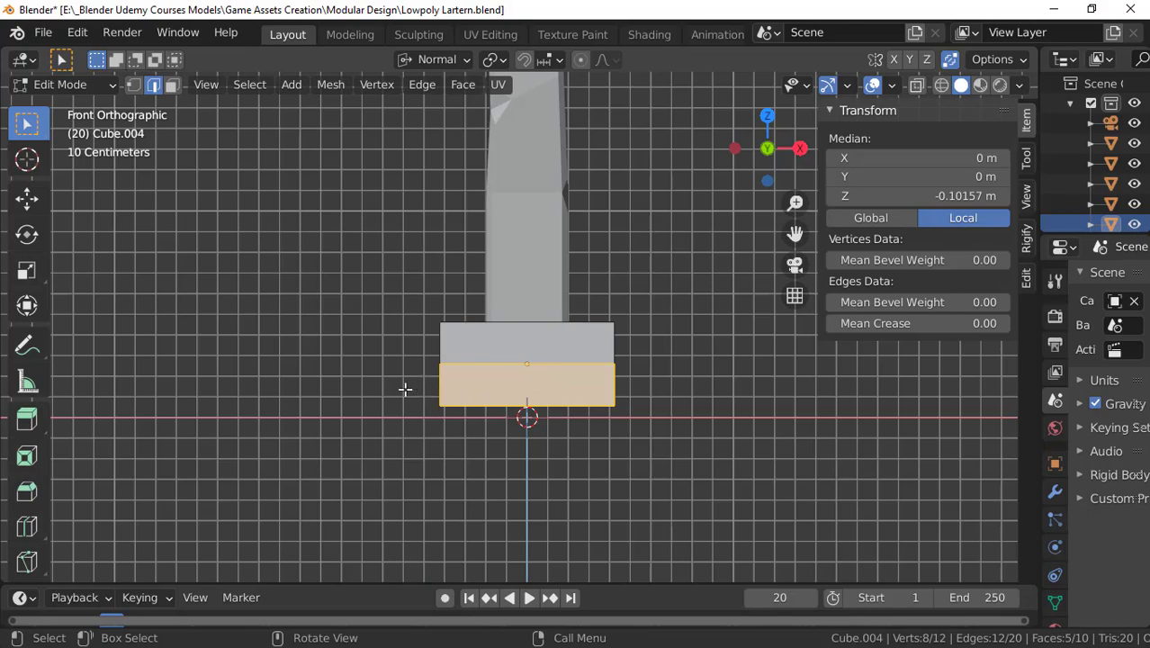
scroll(405, 388, "down", 1)
key("s")
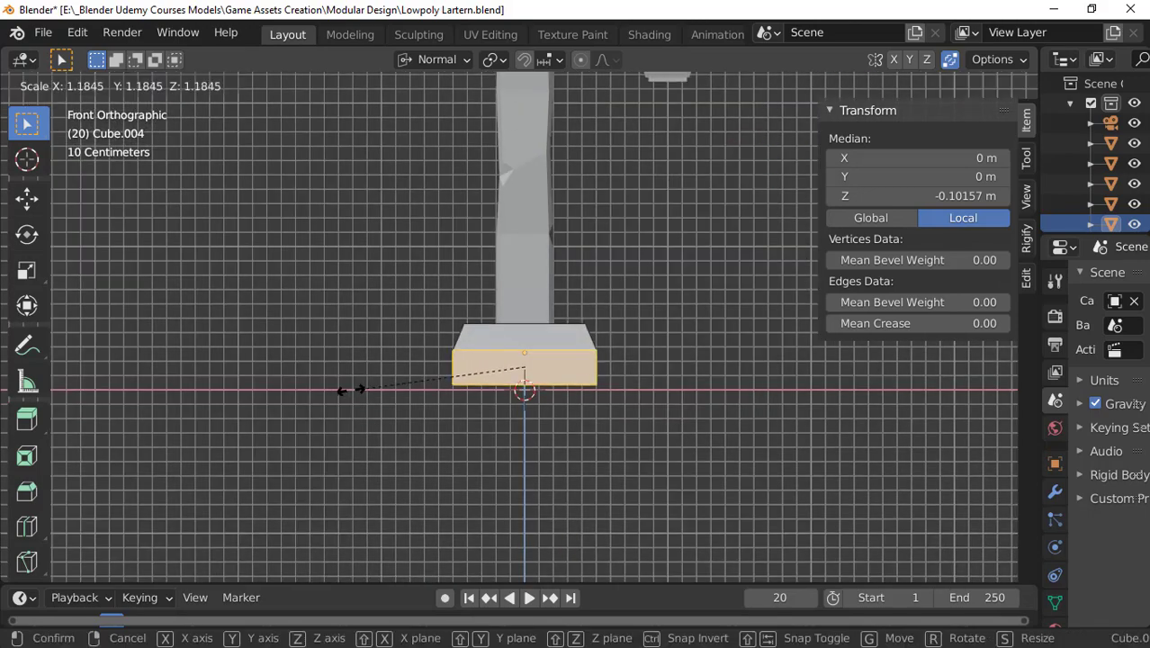
left_click(334, 385)
Step: Return to Object Mode and deselect the base block
scroll(537, 374, "down", 3)
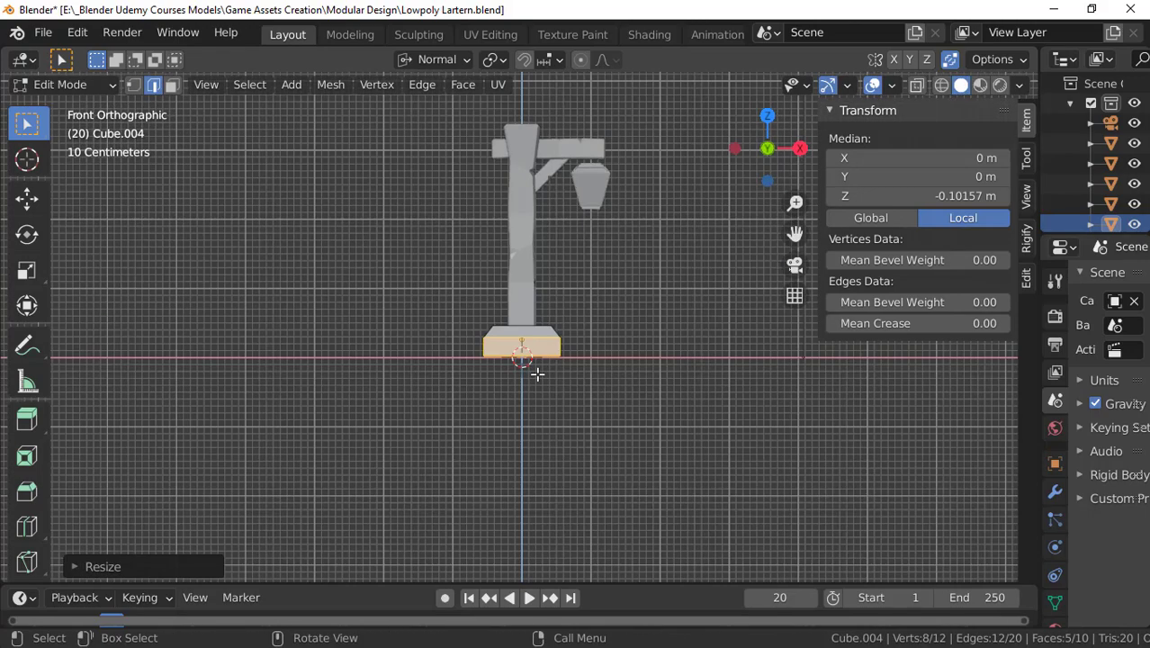
middle_click_drag(537, 374, 506, 377)
scroll(524, 365, "up", 3)
scroll(529, 371, "down", 3)
scroll(535, 374, "up", 2)
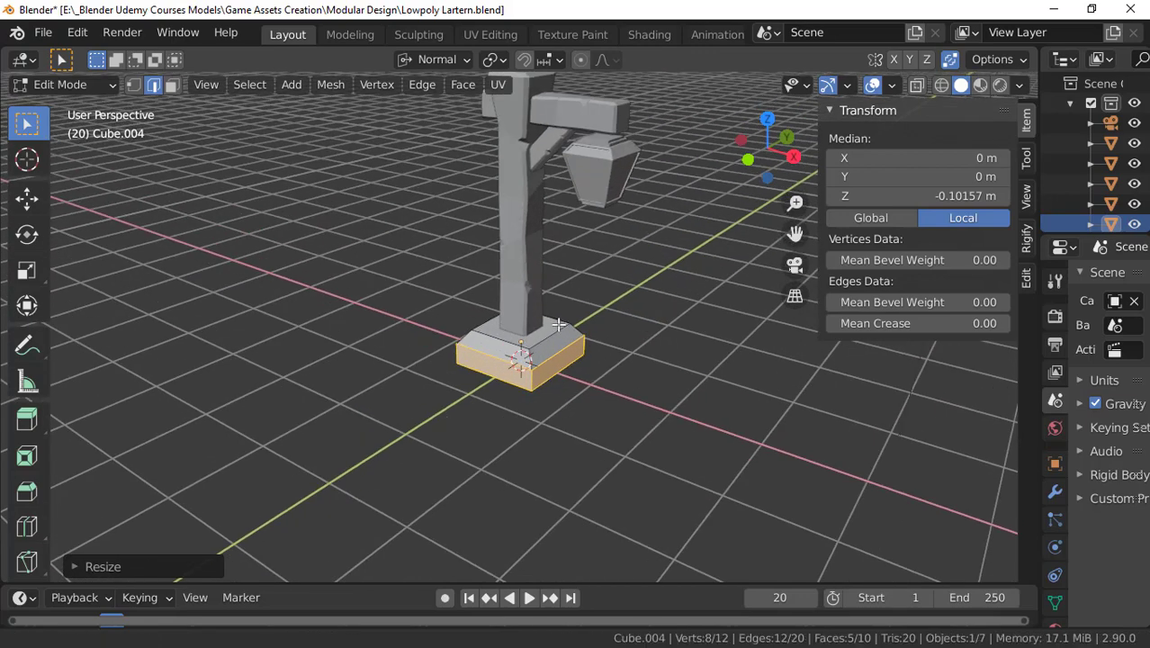
scroll(557, 333, "down", 2)
key("Tab")
left_click(612, 389)
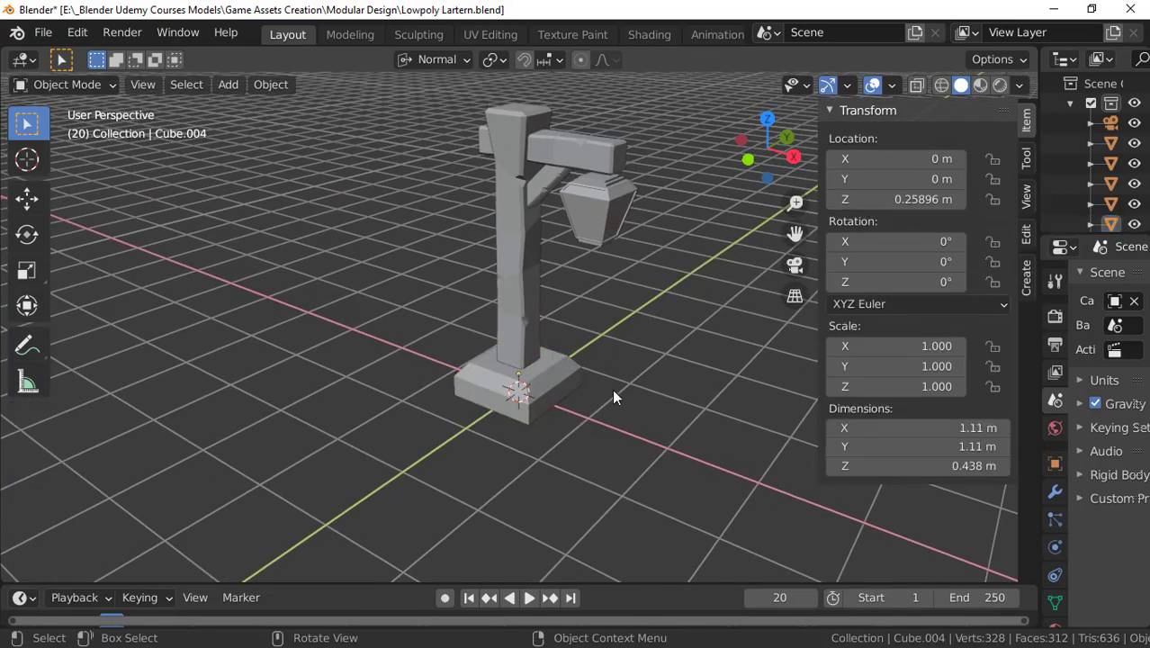
Step: Examine the base from several angles and its proportions against the post, crossbeam and lantern
scroll(612, 389, "up", 5)
middle_click_drag(605, 457, 593, 393, "shift")
scroll(540, 460, "up", 2)
middle_click_drag(540, 460, 558, 364)
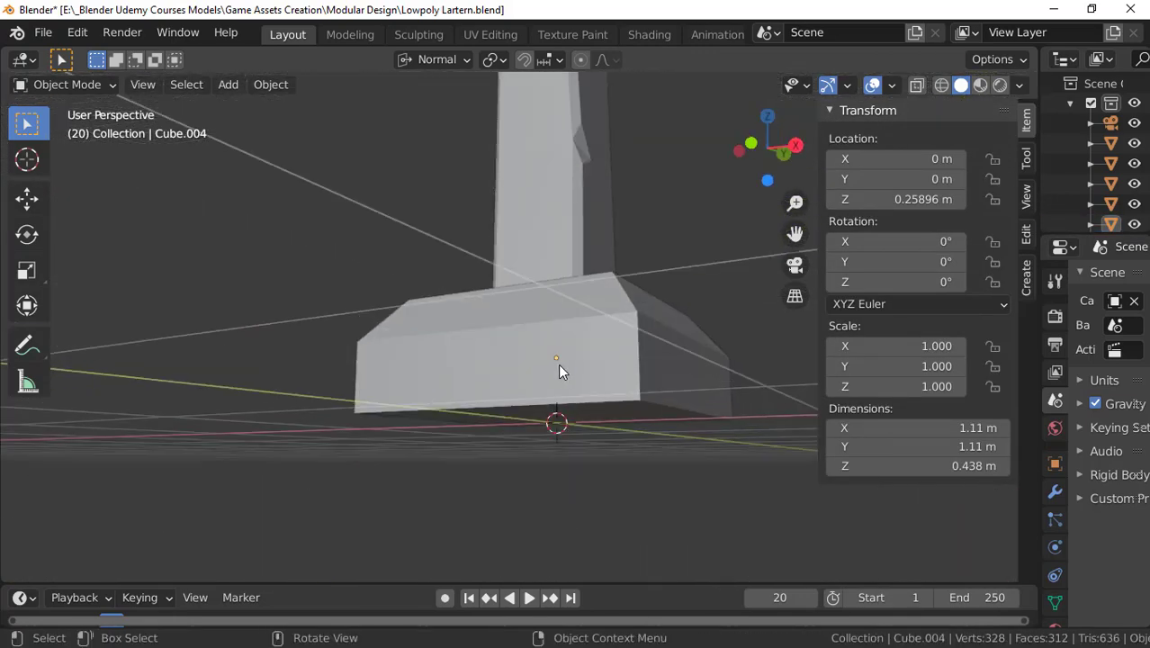
scroll(576, 333, "down", 4)
middle_click_drag(621, 266, 592, 355)
scroll(594, 351, "down", 3)
middle_click_drag(614, 293, 621, 269)
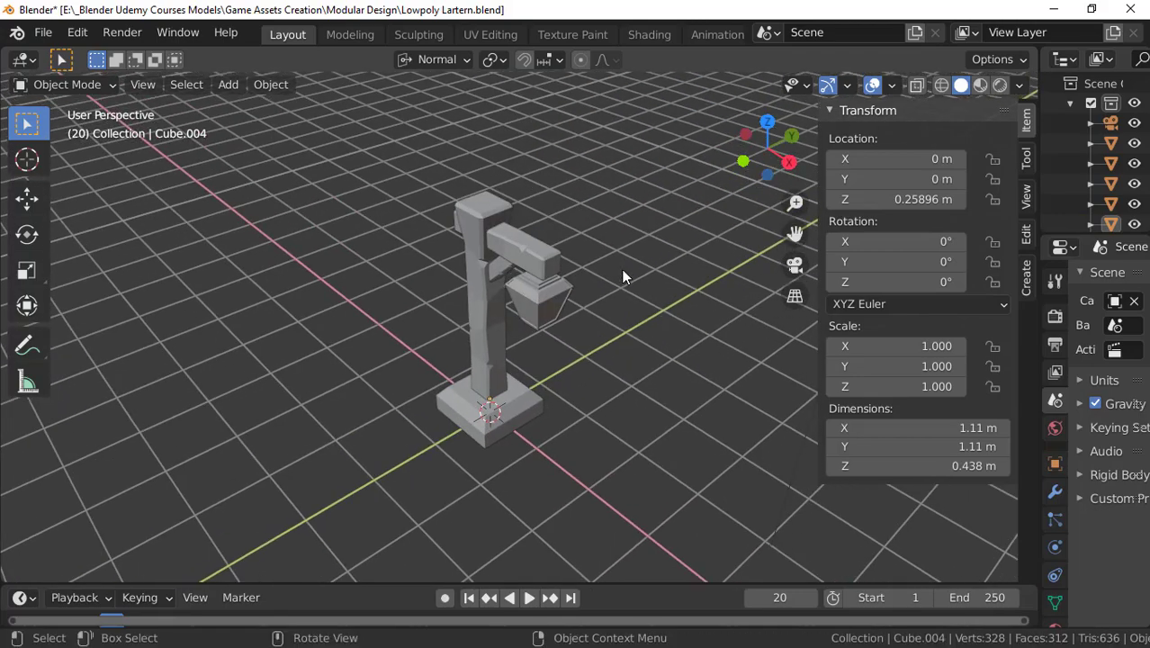
middle_click_drag(508, 411, 516, 361)
scroll(584, 360, "down", 2)
scroll(583, 360, "up", 2)
left_click(551, 260)
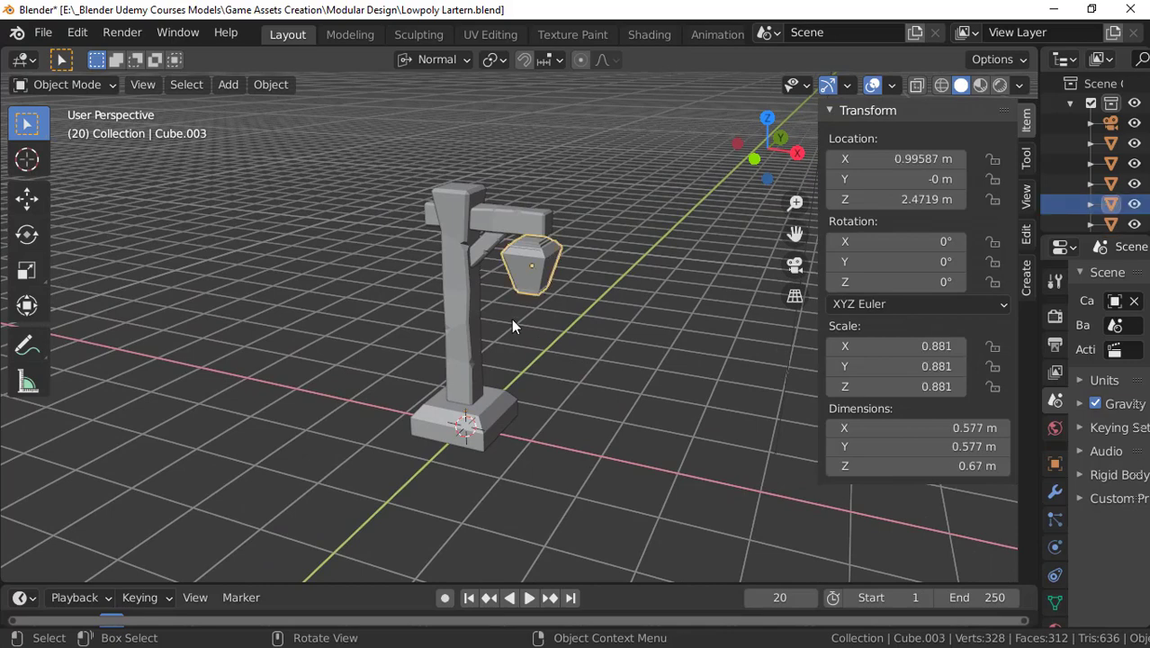
scroll(549, 300, "up", 2)
left_click(489, 430)
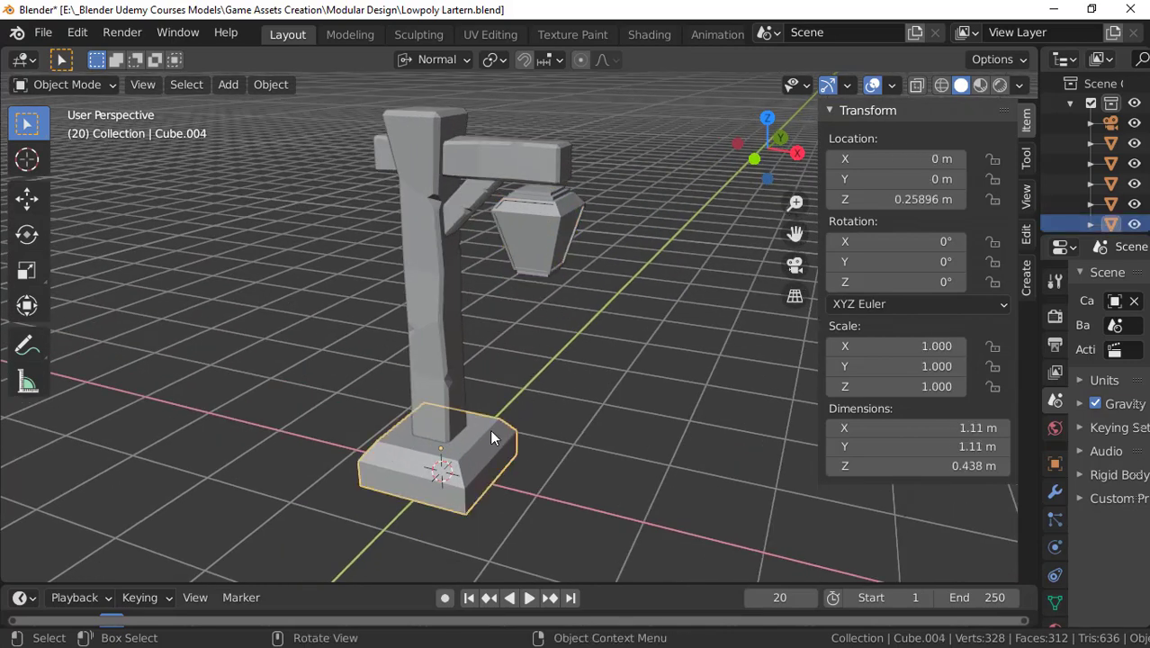
scroll(489, 429, "down", 3)
left_click(504, 449)
scroll(500, 451, "up", 5)
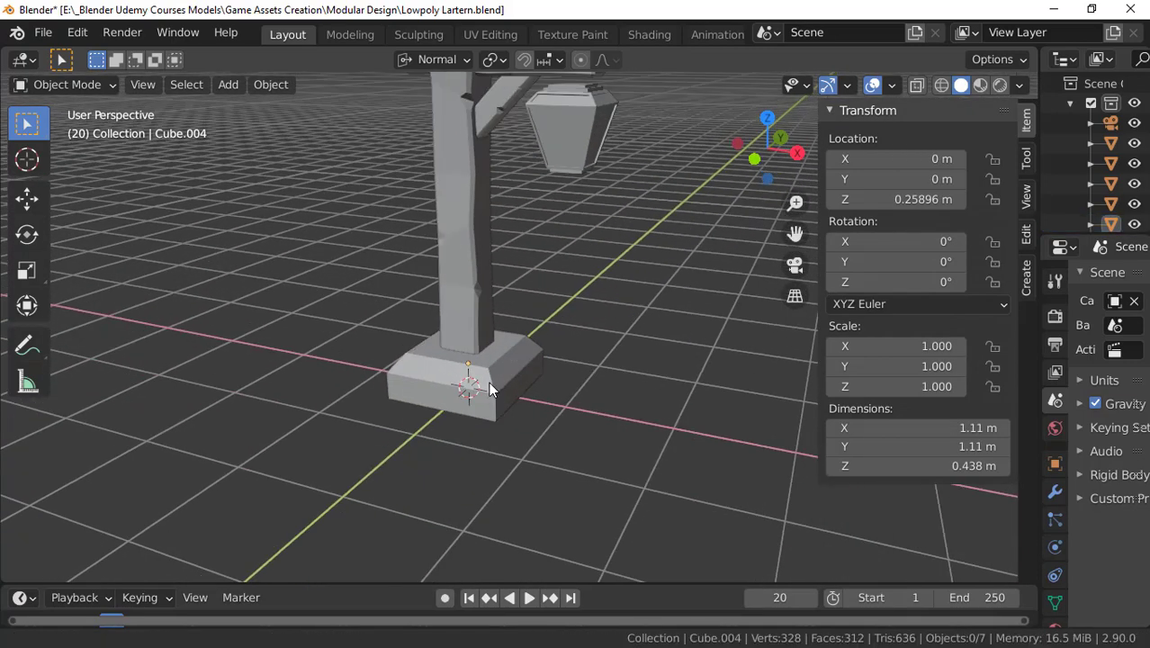
Step: Enter Edit Mode on the base block and bevel one upper corner vertex into a triangular chipped facet
left_click(506, 409)
key("Tab")
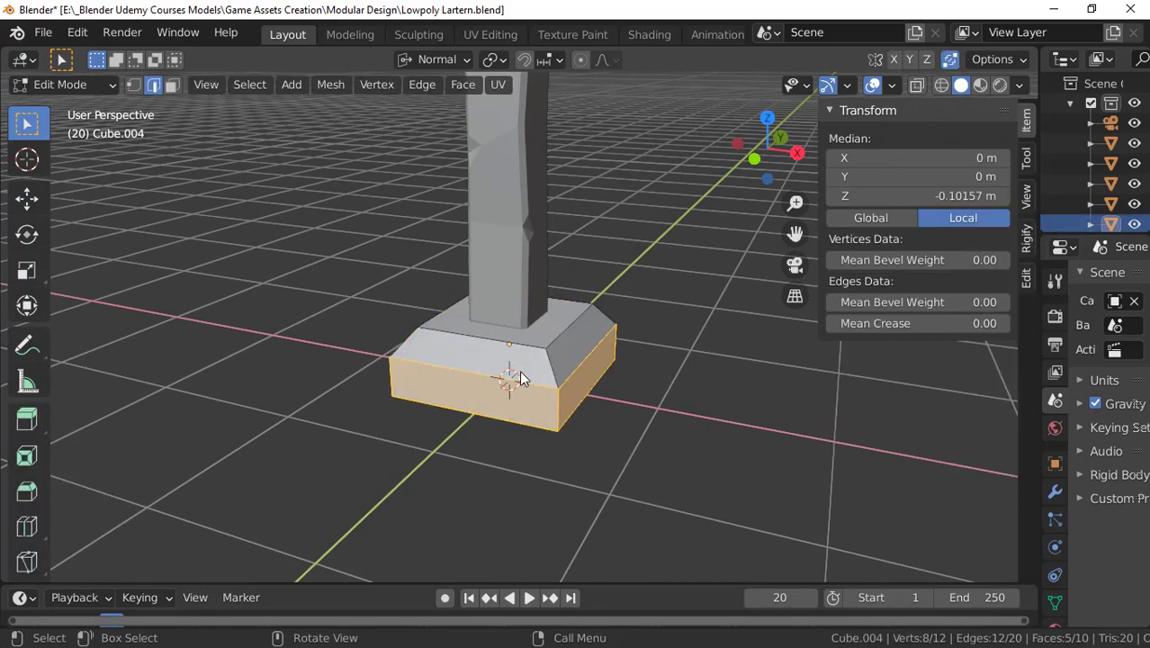
scroll(545, 417, "up", 2)
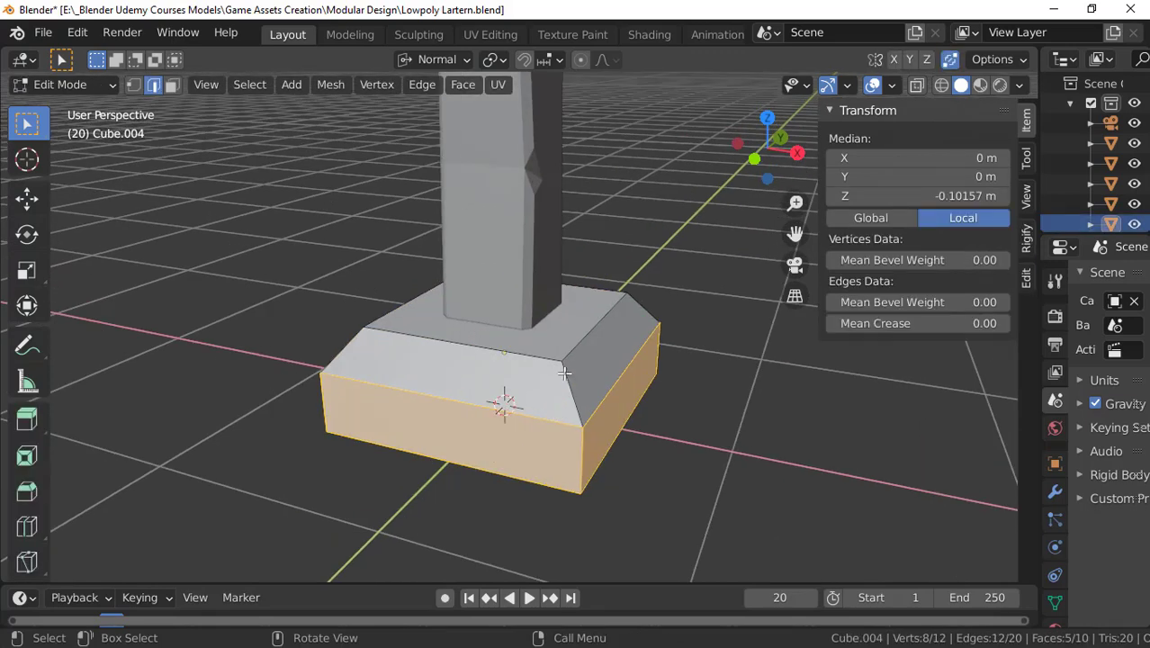
key("1")
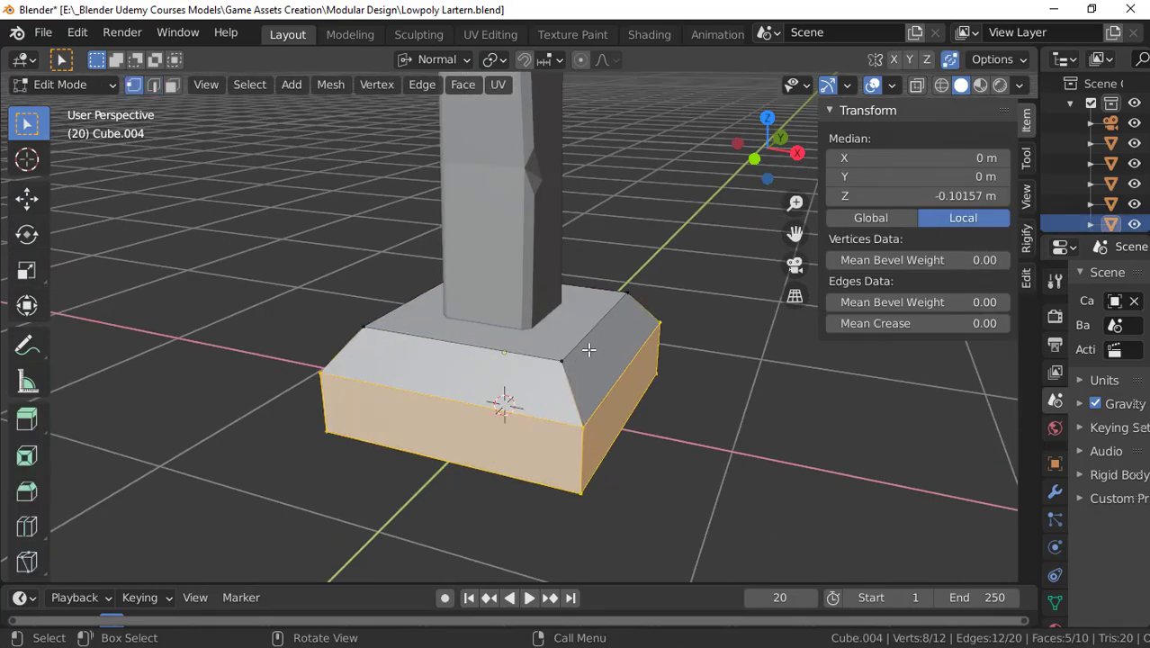
left_click(555, 362)
scroll(453, 419, "up", 2)
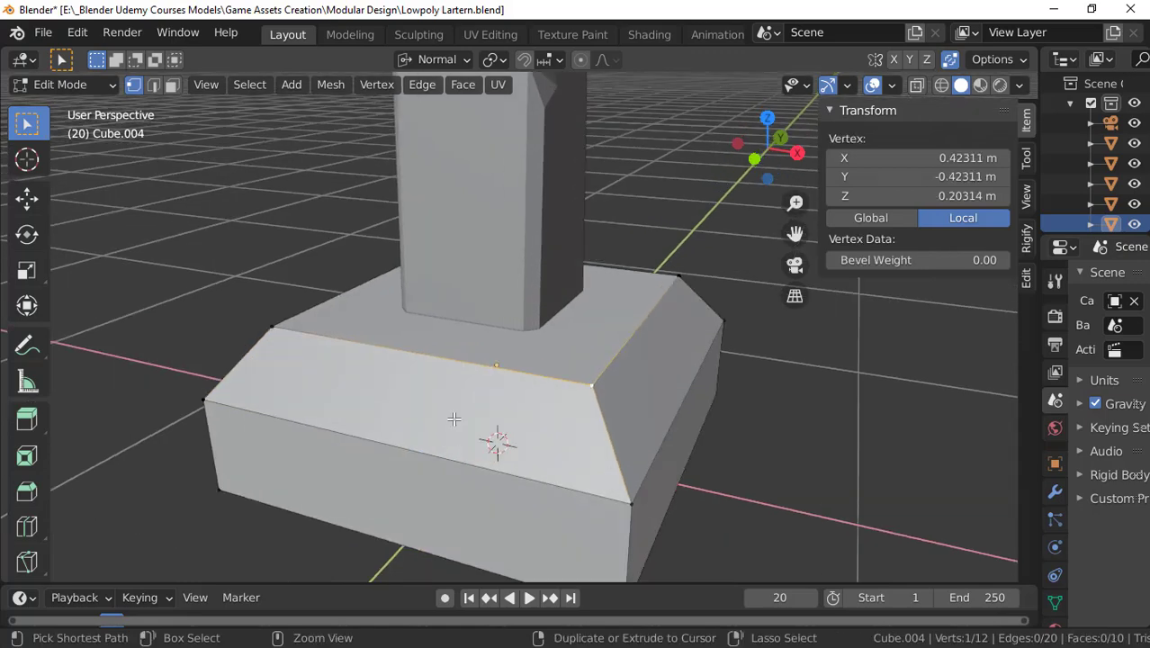
key("ctrl+shift+b")
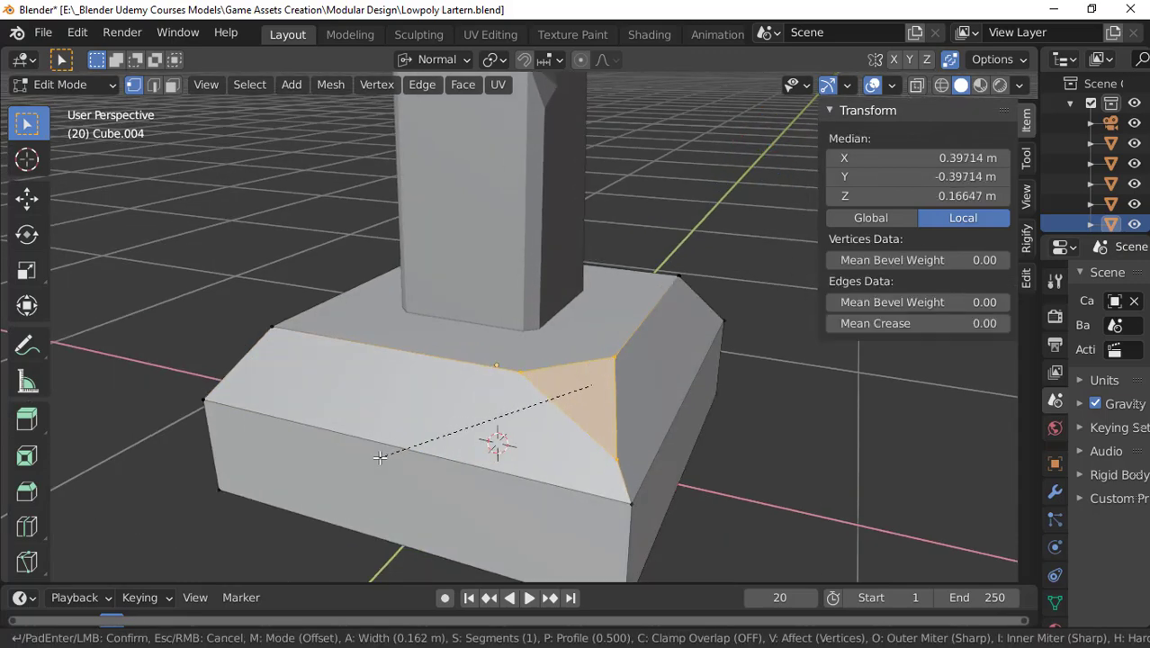
left_click(505, 450)
middle_click_drag(505, 450, 561, 368)
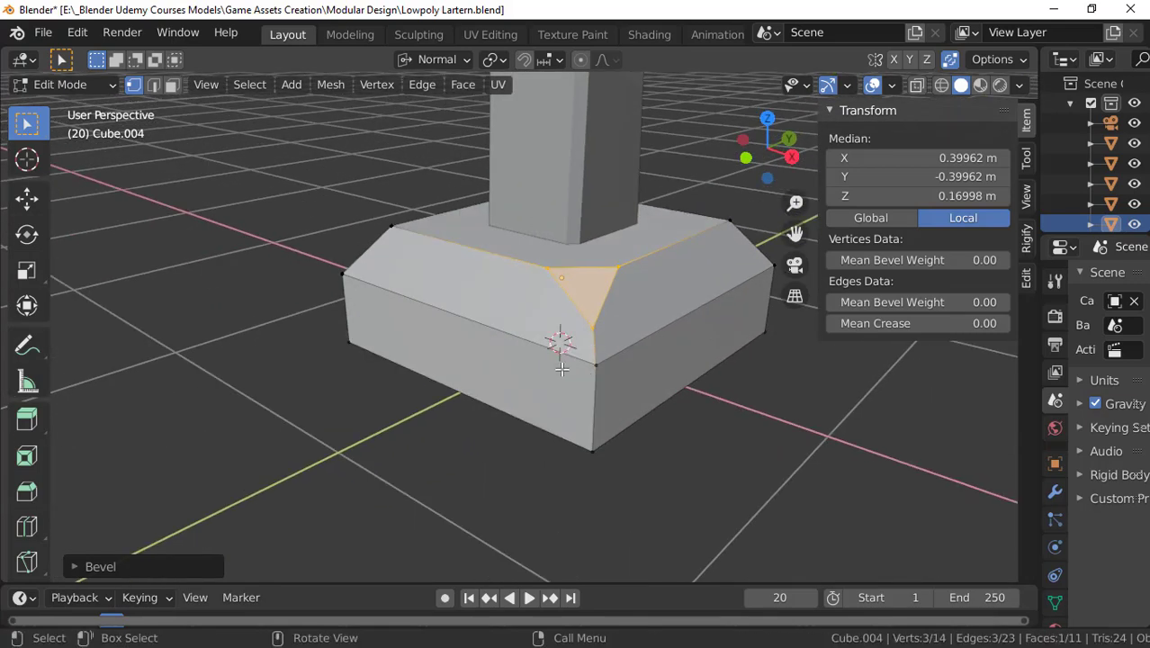
Step: Return to Object Mode, deselect the base block and save the file
key("Tab")
scroll(560, 368, "down", 7)
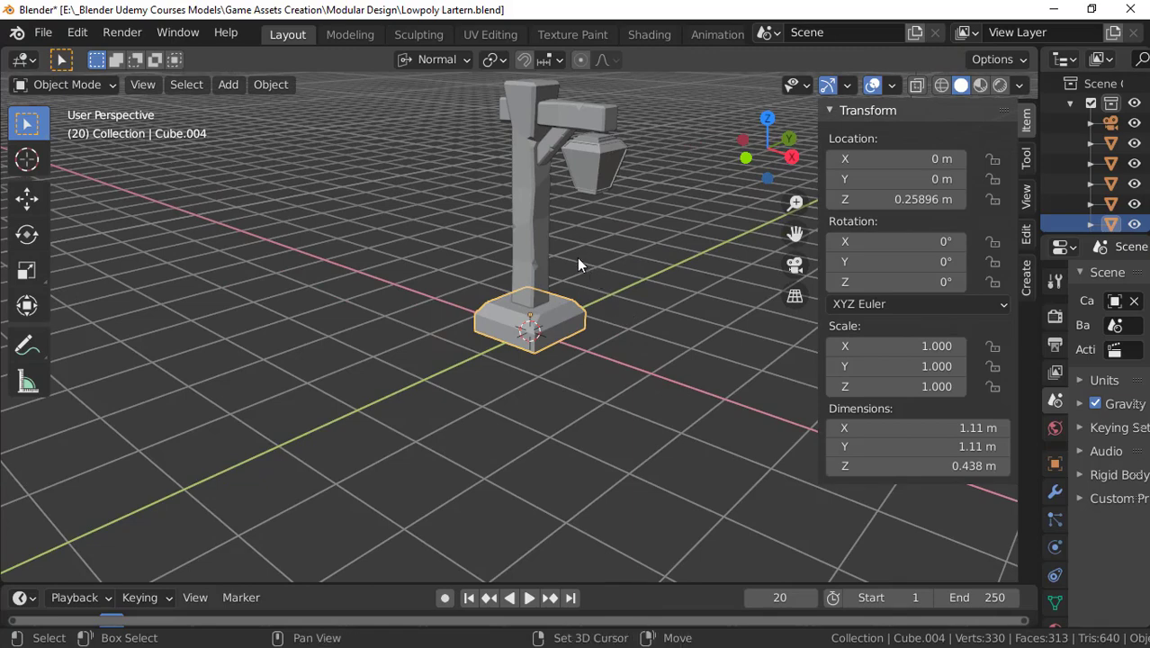
middle_click_drag(577, 258, 433, 316)
left_click(615, 319)
key("ctrl+s")
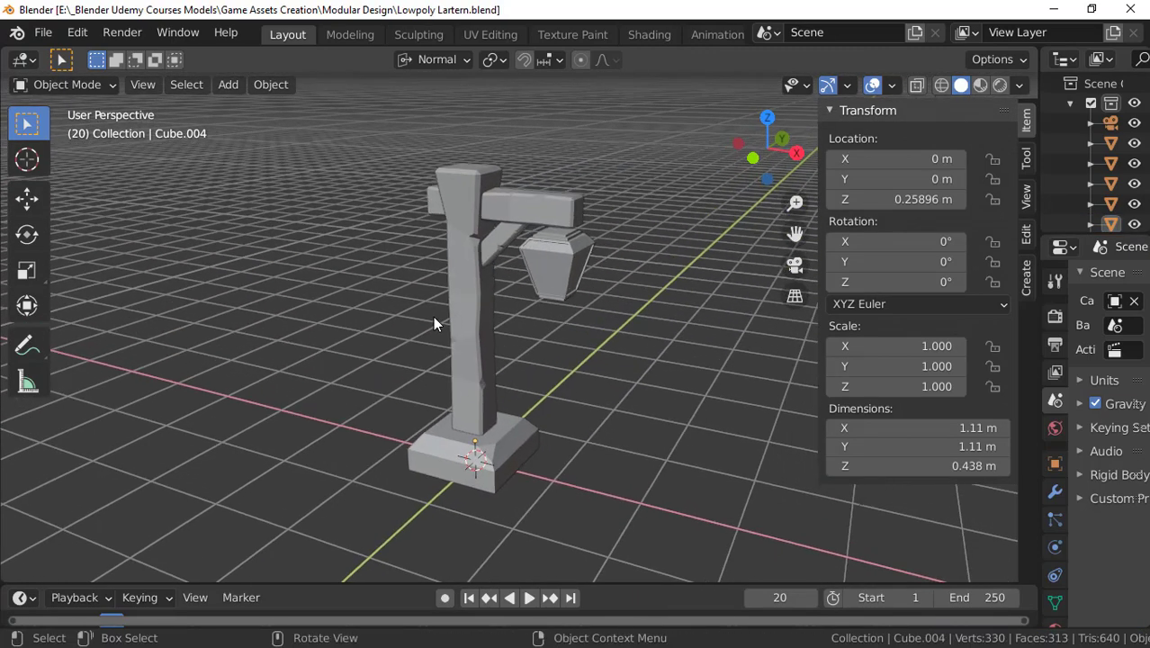
Step: Switch to the Shading workspace and select the wooden post, enlarging the node editor to show its Principled BSDF settings
scroll(407, 308, "up", 2)
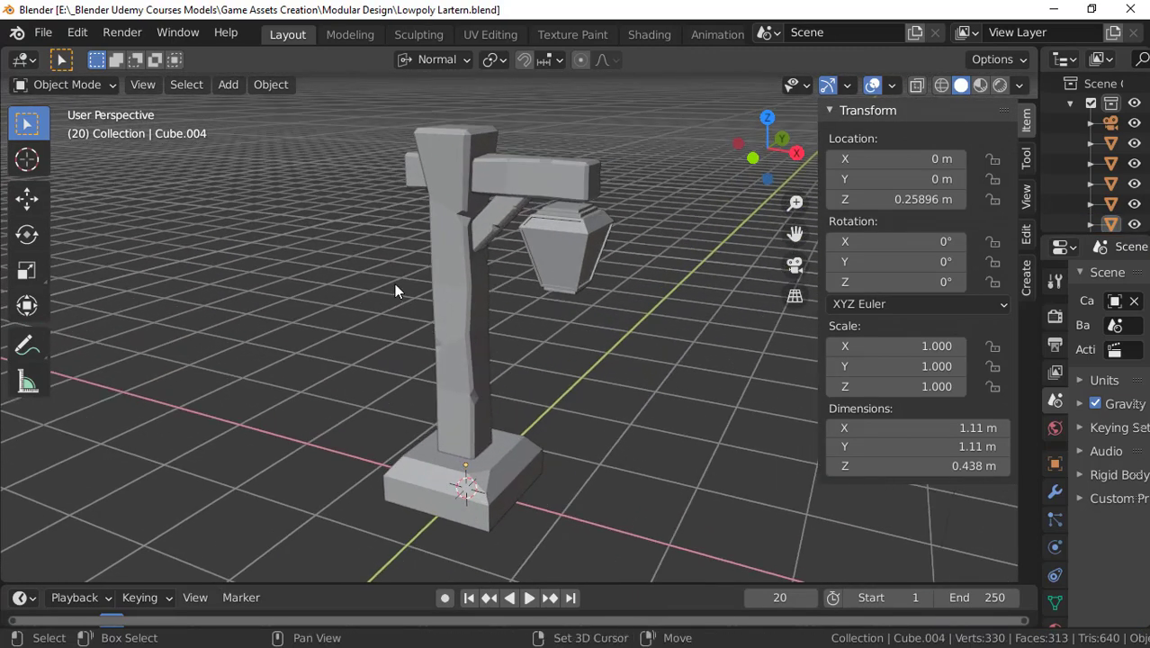
scroll(388, 307, "down", 1)
scroll(388, 307, "down", 1)
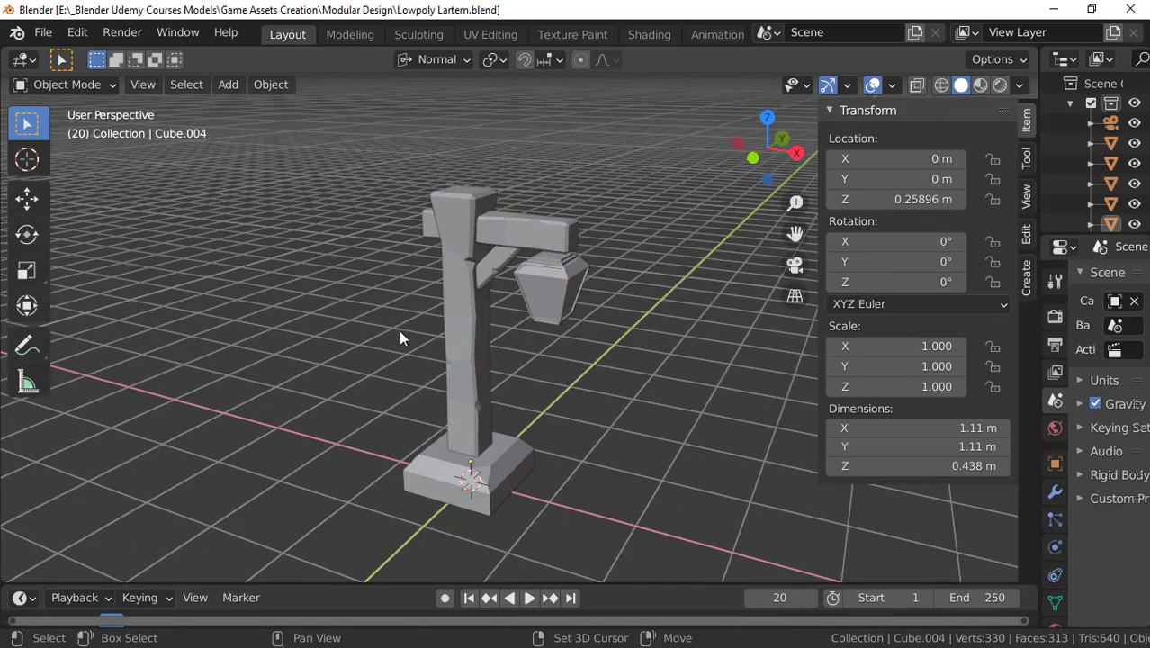
scroll(378, 312, "down", 1)
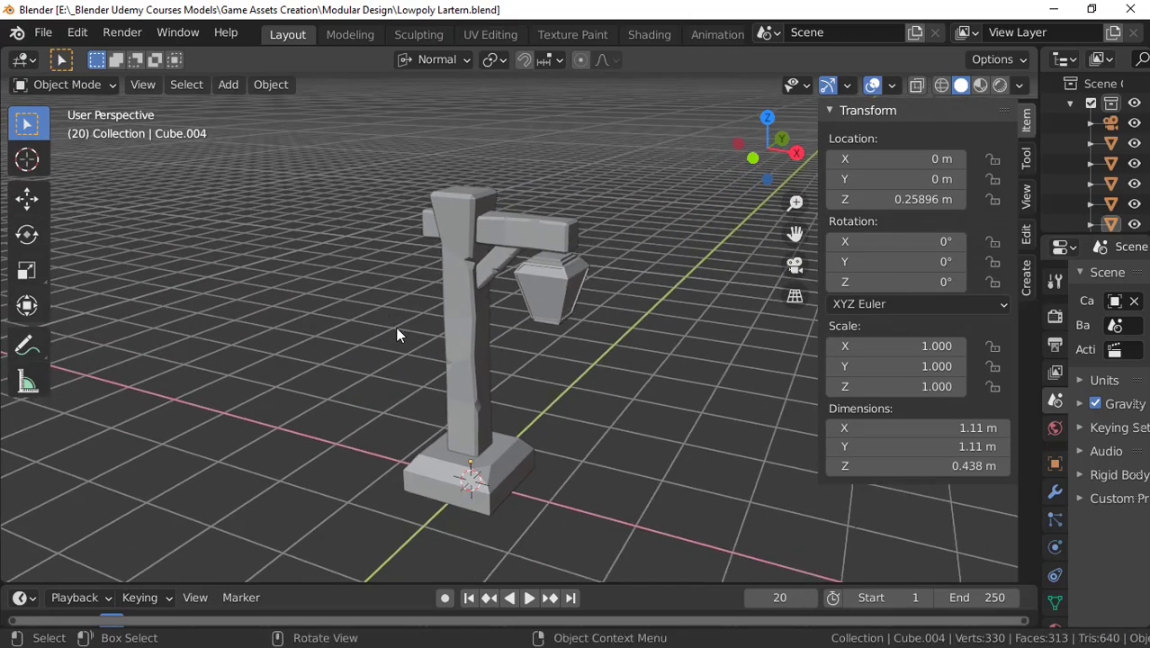
middle_click_drag(398, 333, 551, 318)
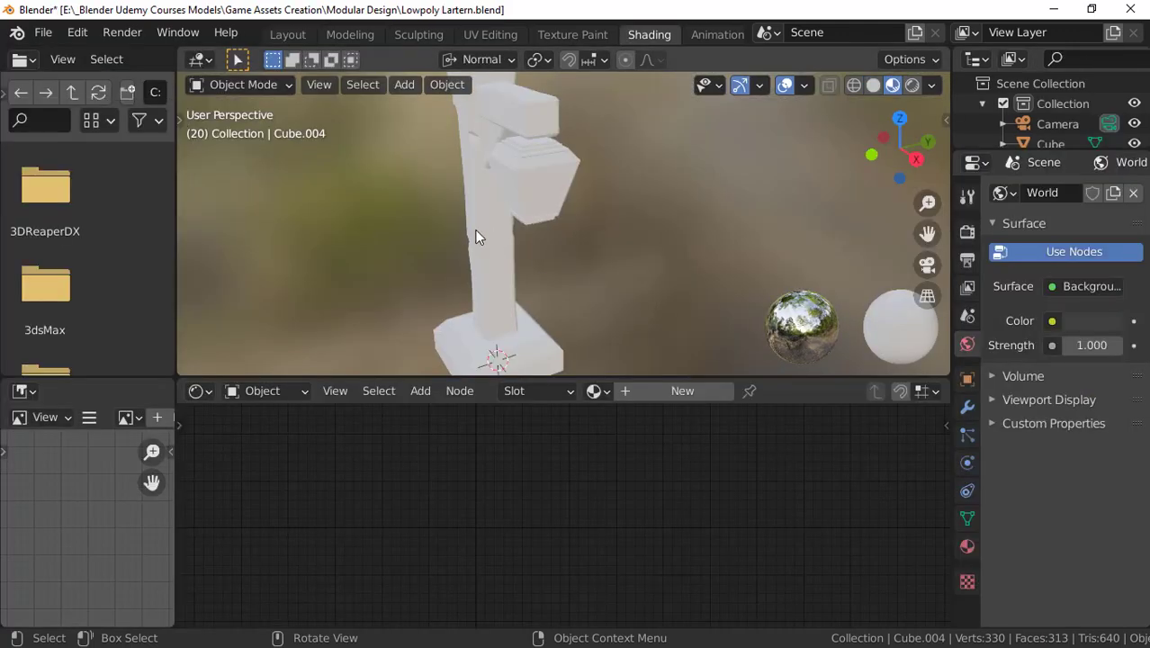
left_click(475, 236)
middle_click_drag(458, 257, 414, 192)
scroll(444, 243, "down", 3)
left_click_drag(394, 374, 437, 268)
scroll(449, 500, "up", 2)
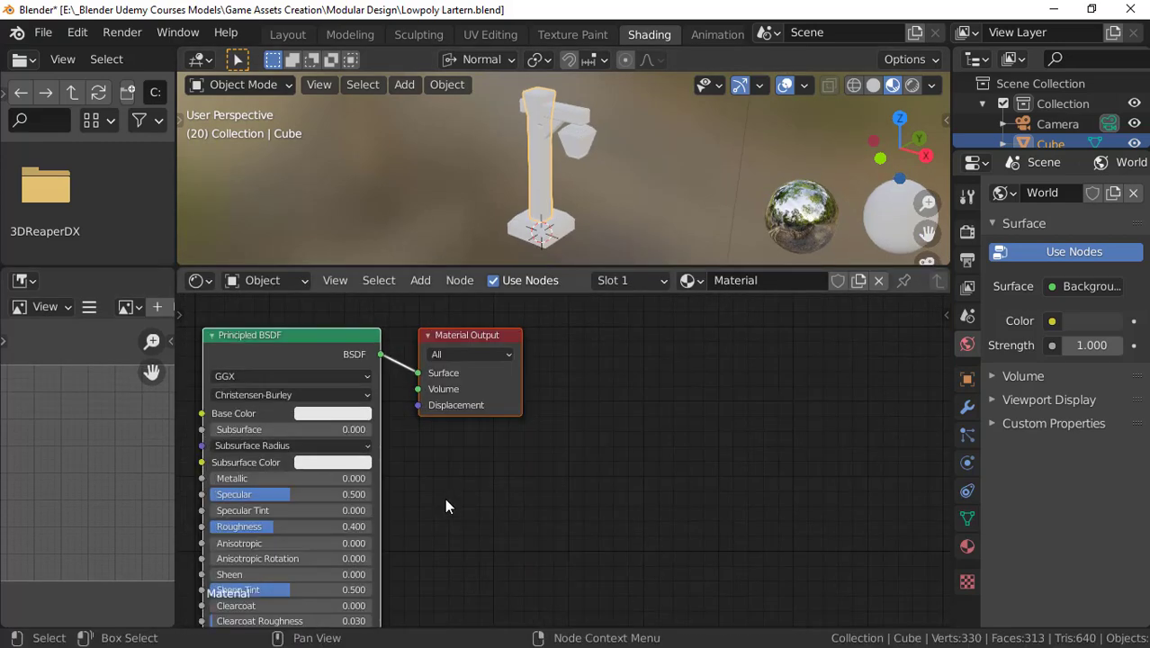
middle_click_drag(444, 498, 444, 422)
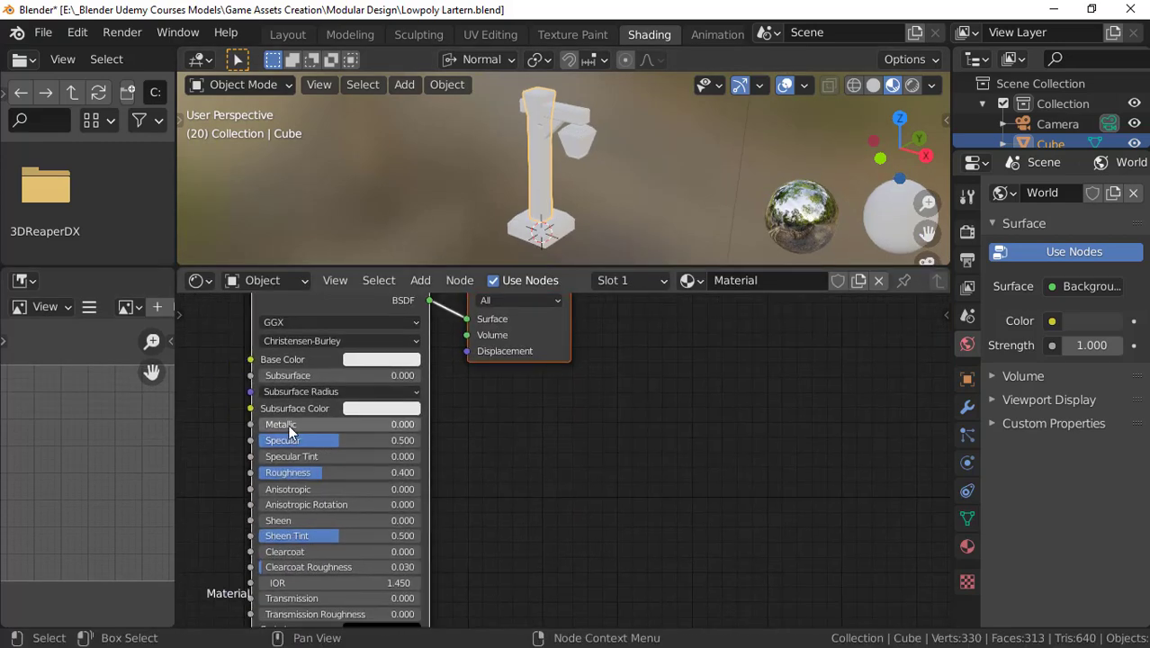
Step: Set the post material's base color to a light tan with hue 0.112, saturation 0.405 and value 0.906
left_click(355, 359)
left_click(396, 209)
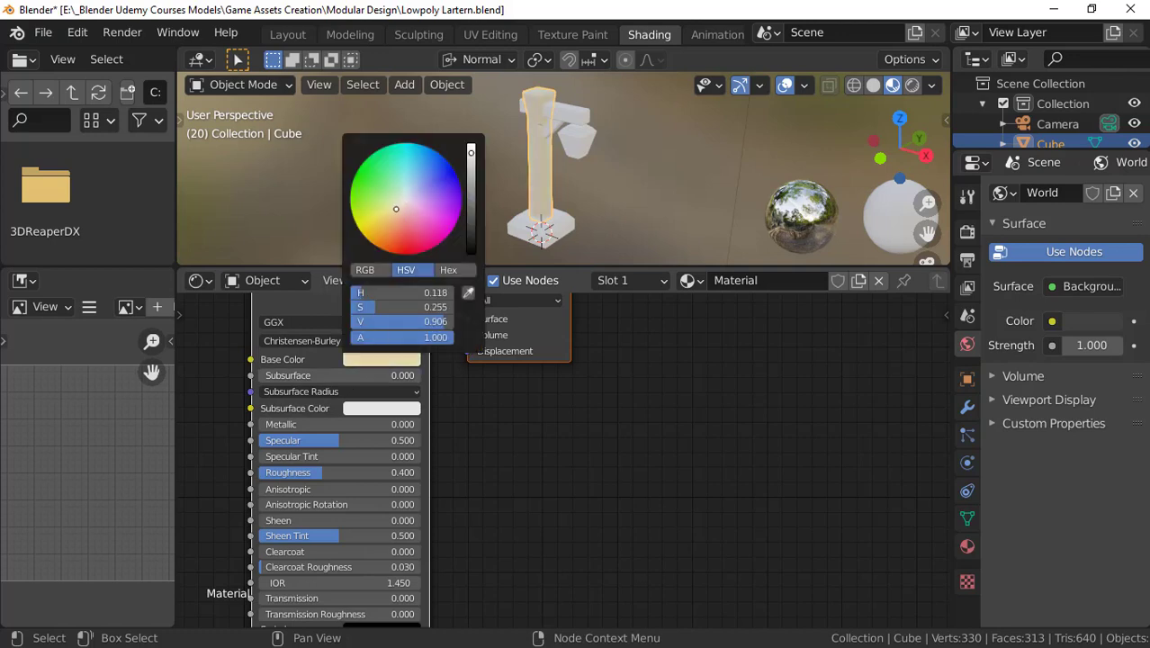
left_click_drag(396, 209, 392, 215)
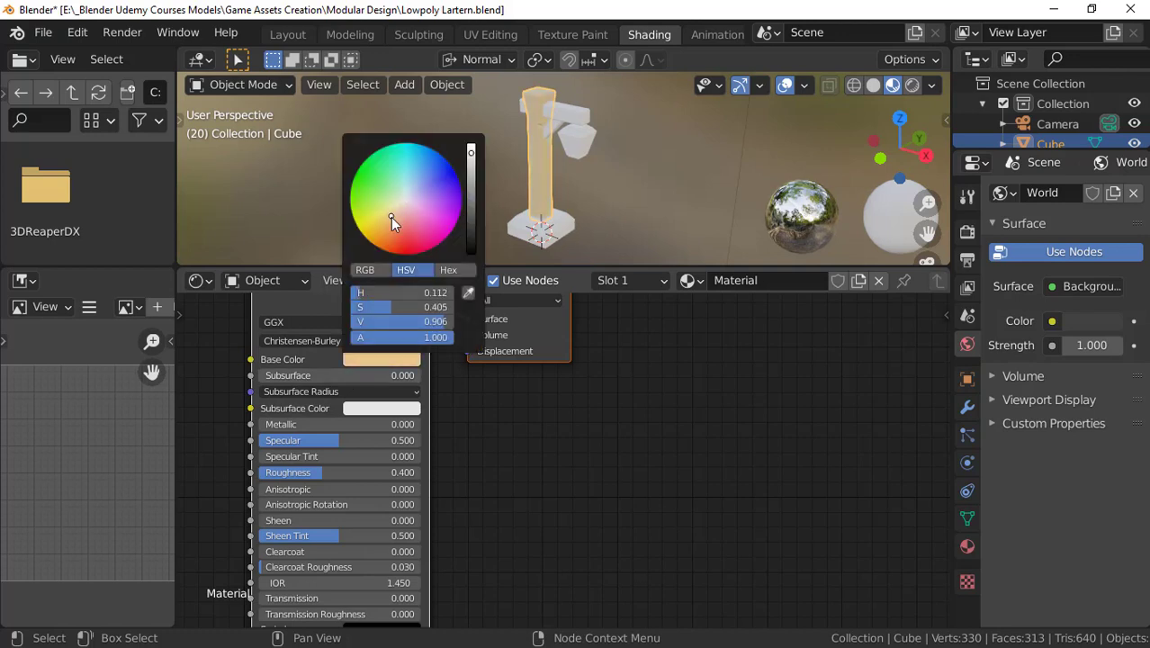
scroll(545, 149, "up", 3)
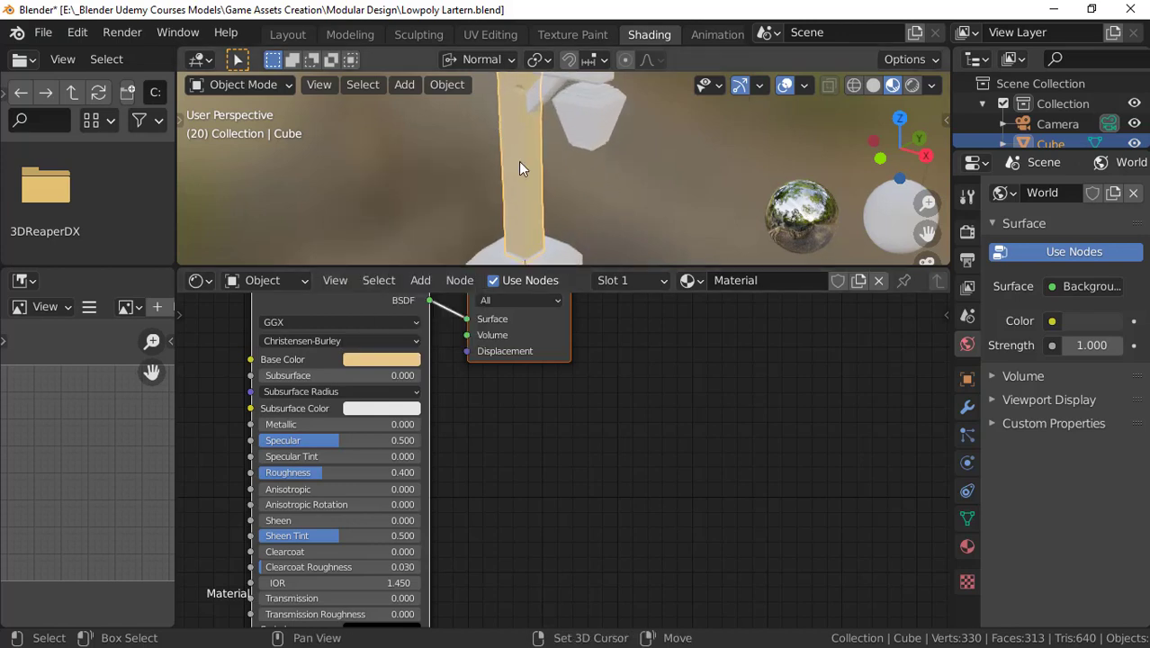
mouse_move(518, 161)
middle_mouse_down("shift")
mouse_move(580, 205)
mouse_move(536, 170)
mouse_move(524, 140)
middle_mouse_up("shift")
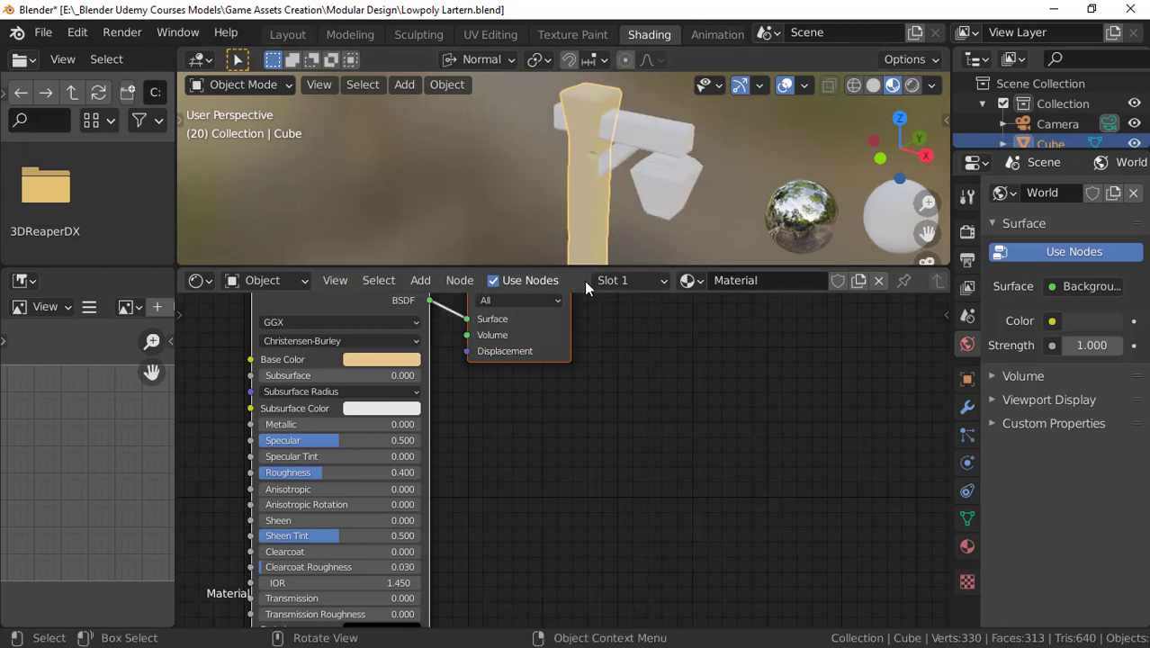
Step: Enlarge the 3D view and set the post material's roughness to 1.000
left_click_drag(574, 267, 575, 365)
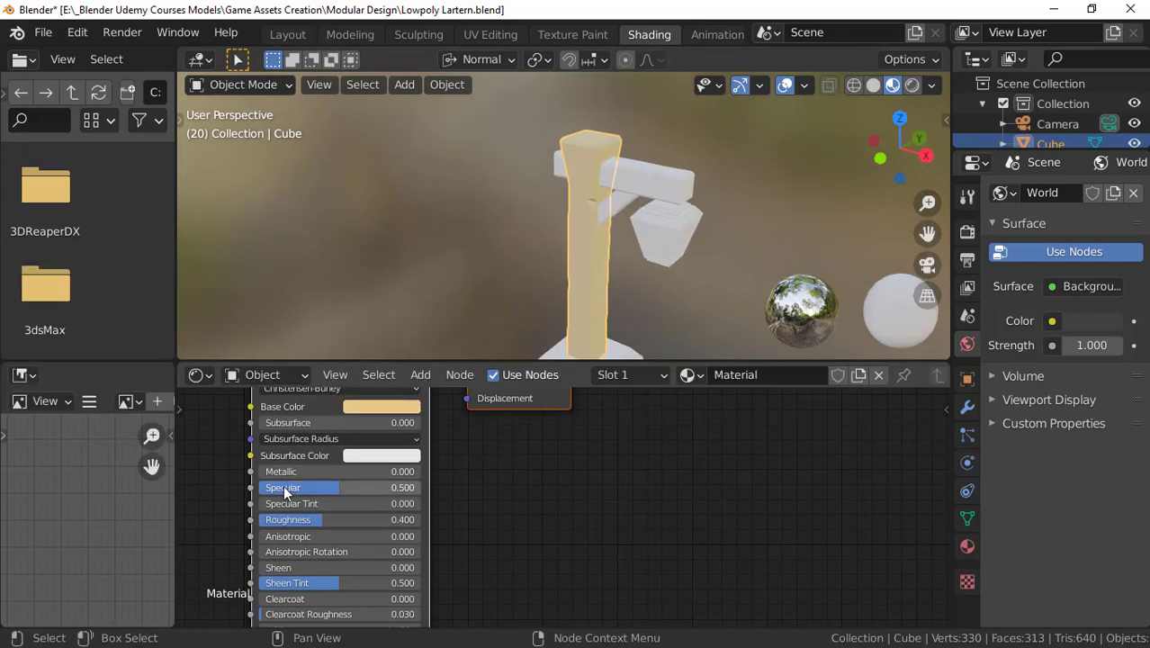
left_click_drag(284, 520, 374, 520)
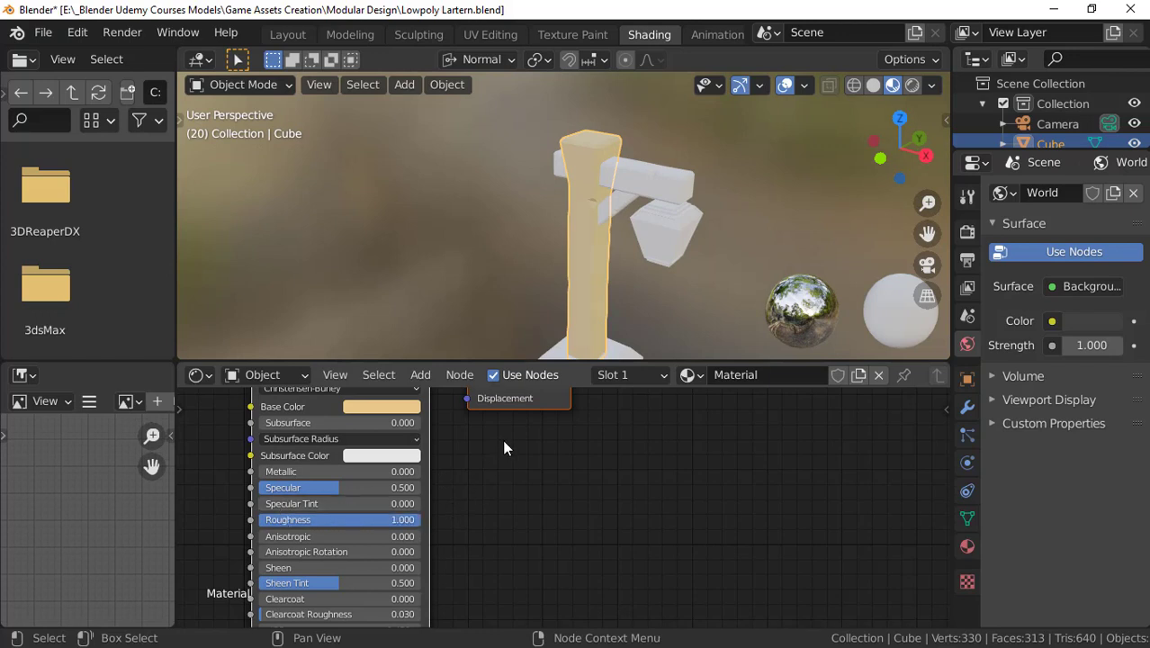
middle_click_drag(529, 224, 516, 211)
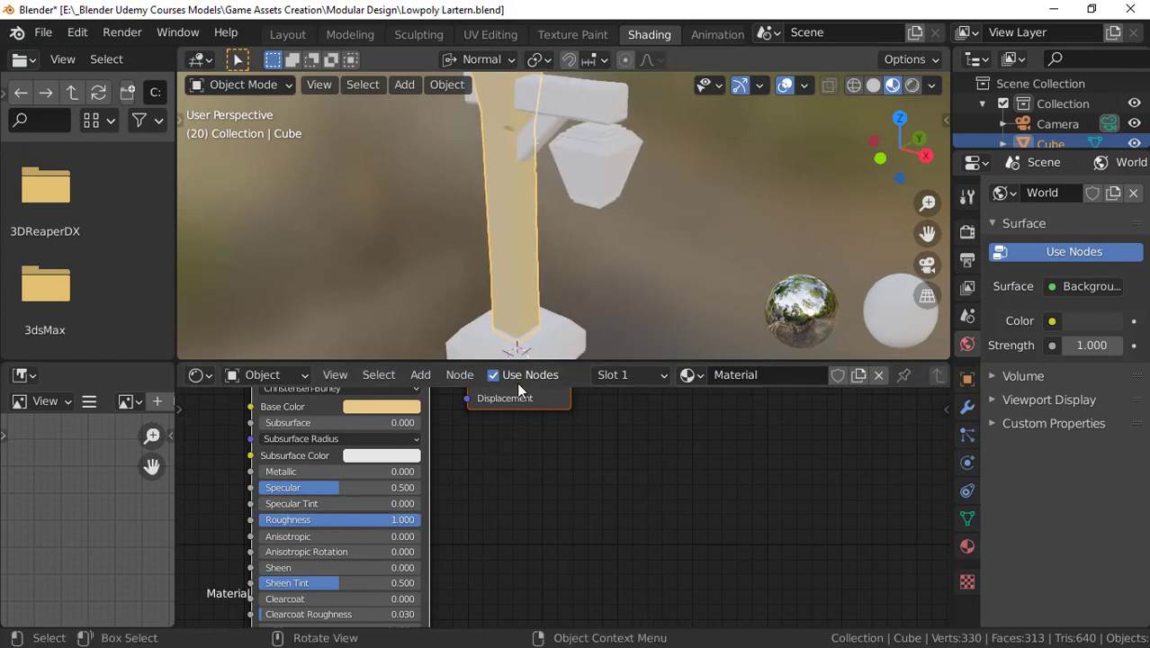
Step: Set the post material's base color to a muted light brown with hue 0.083, saturation 0.408 and value about 0.76
middle_click_drag(493, 465, 468, 499)
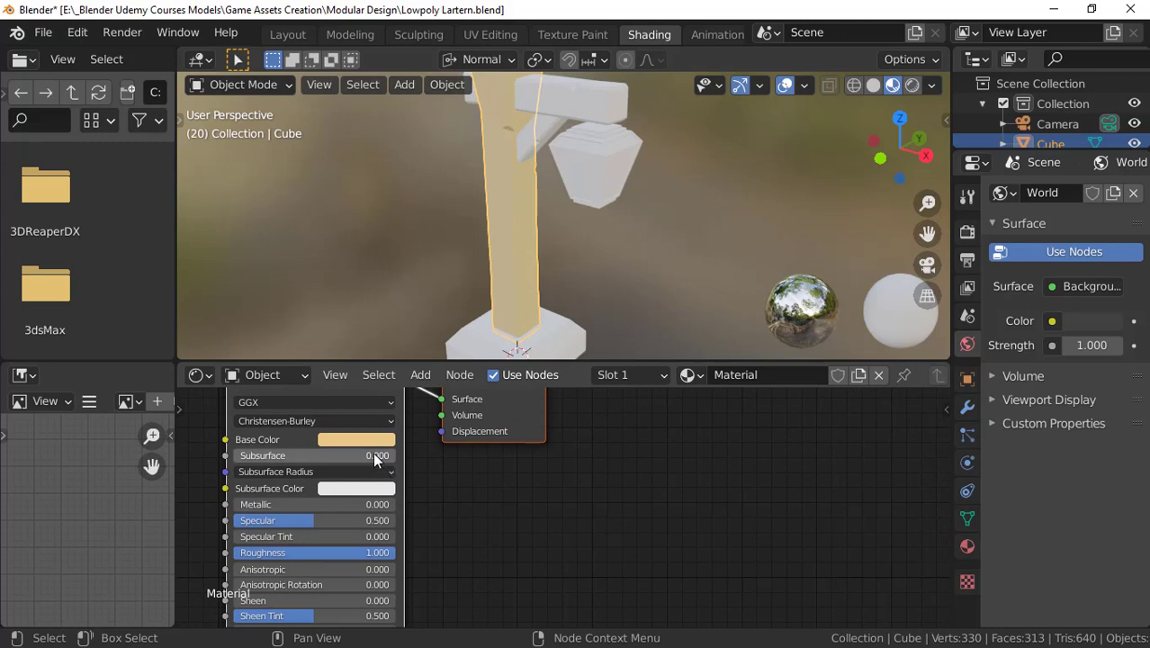
left_click(362, 440)
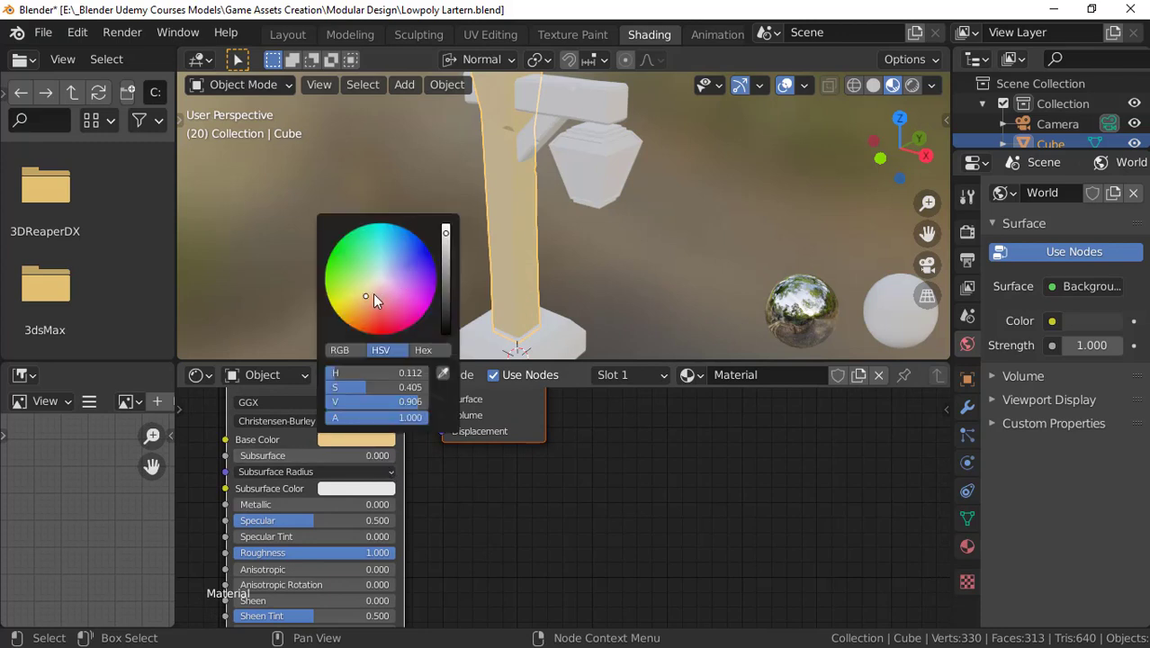
left_click_drag(369, 293, 372, 300)
left_click(445, 249)
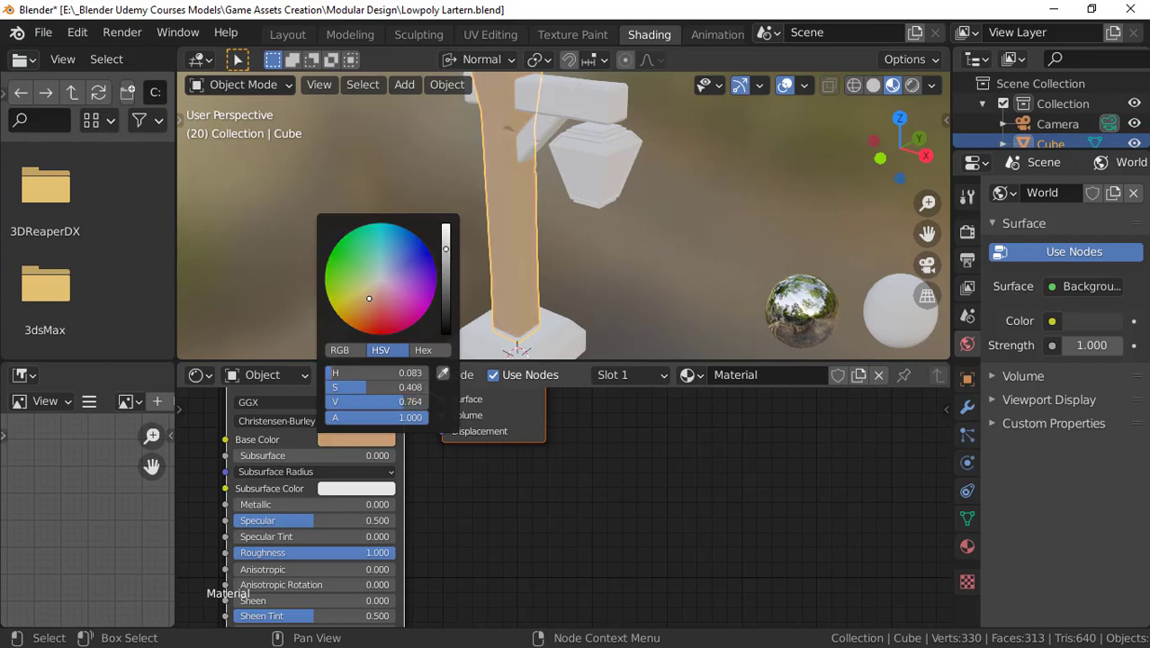
left_click_drag(446, 245, 446, 251)
Step: Link the wooden post's material to the crossbeam and the diagonal brace, with the post as the active object
scroll(621, 279, "down", 2)
middle_click_drag(587, 261, 653, 237)
left_click(547, 173)
scroll(517, 175, "up", 3)
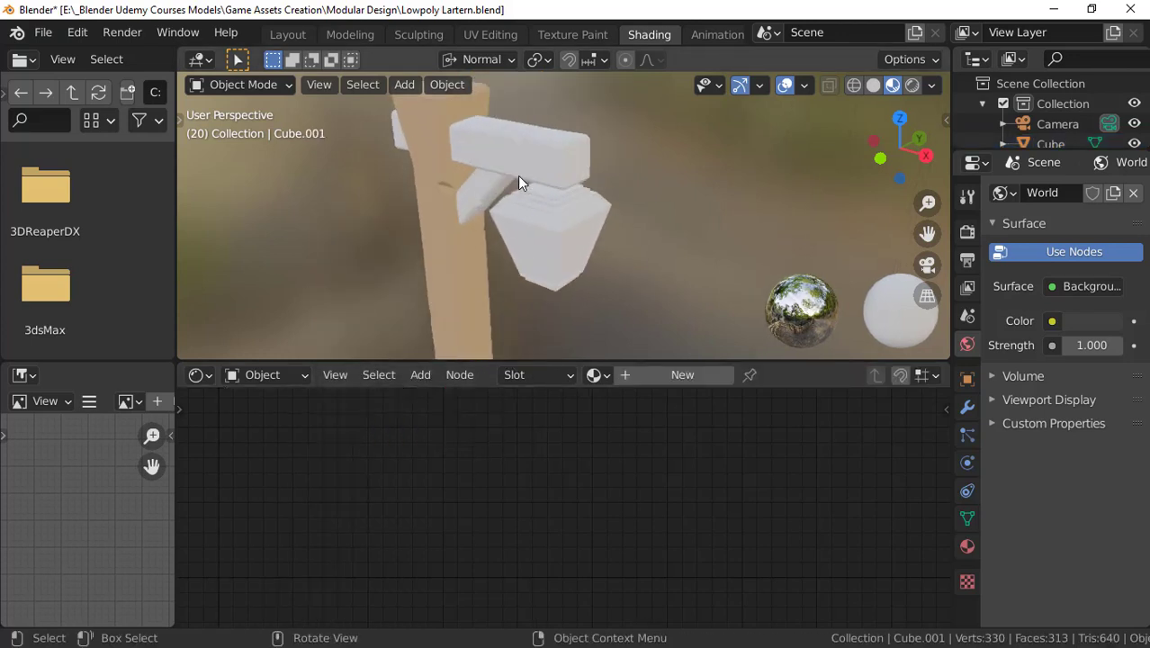
left_click(483, 195, "shift")
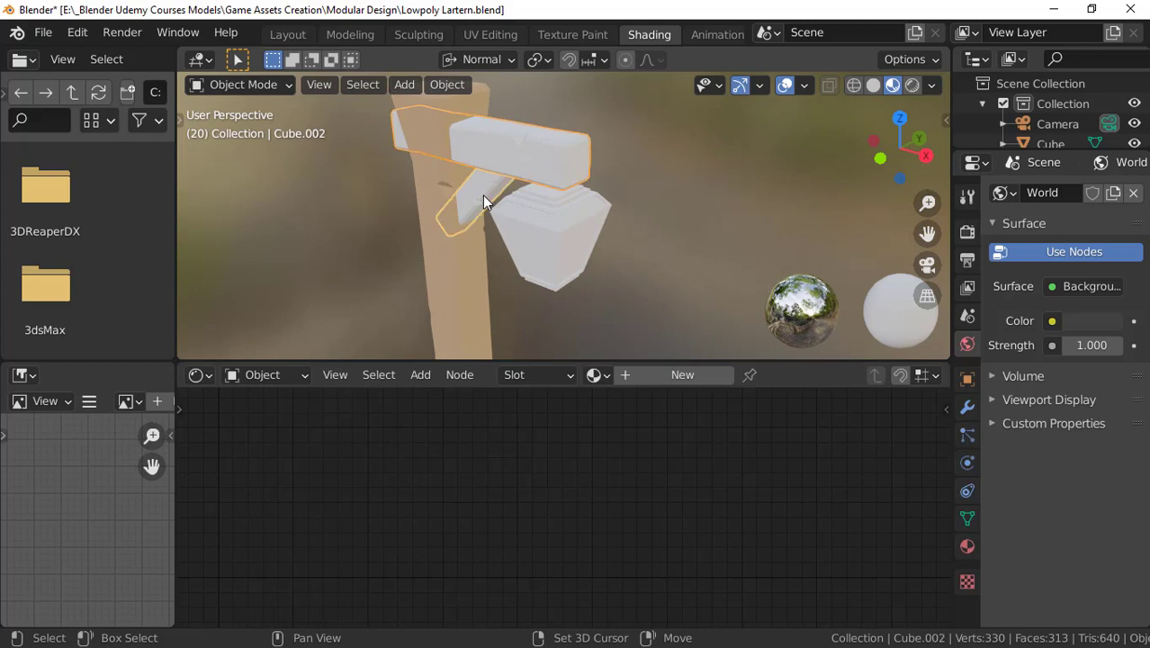
middle_click_drag(416, 279, 428, 251, "shift")
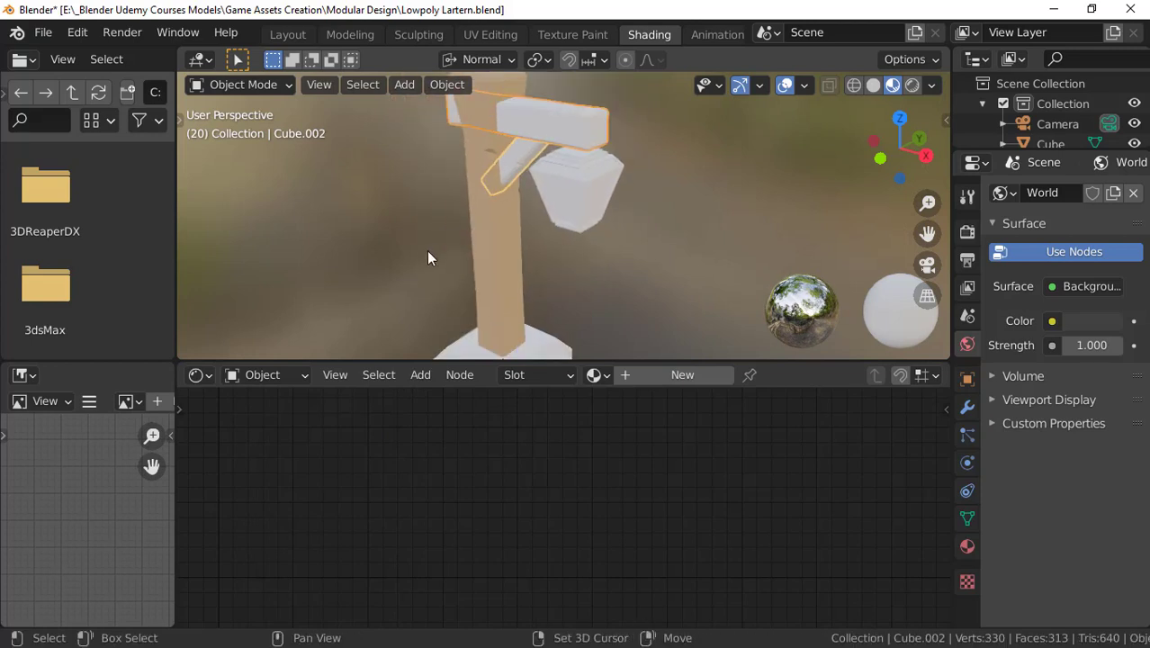
left_click(497, 233, "shift")
scroll(497, 233, "down", 2)
middle_click_drag(496, 233, 454, 218, "shift")
scroll(490, 227, "up", 1)
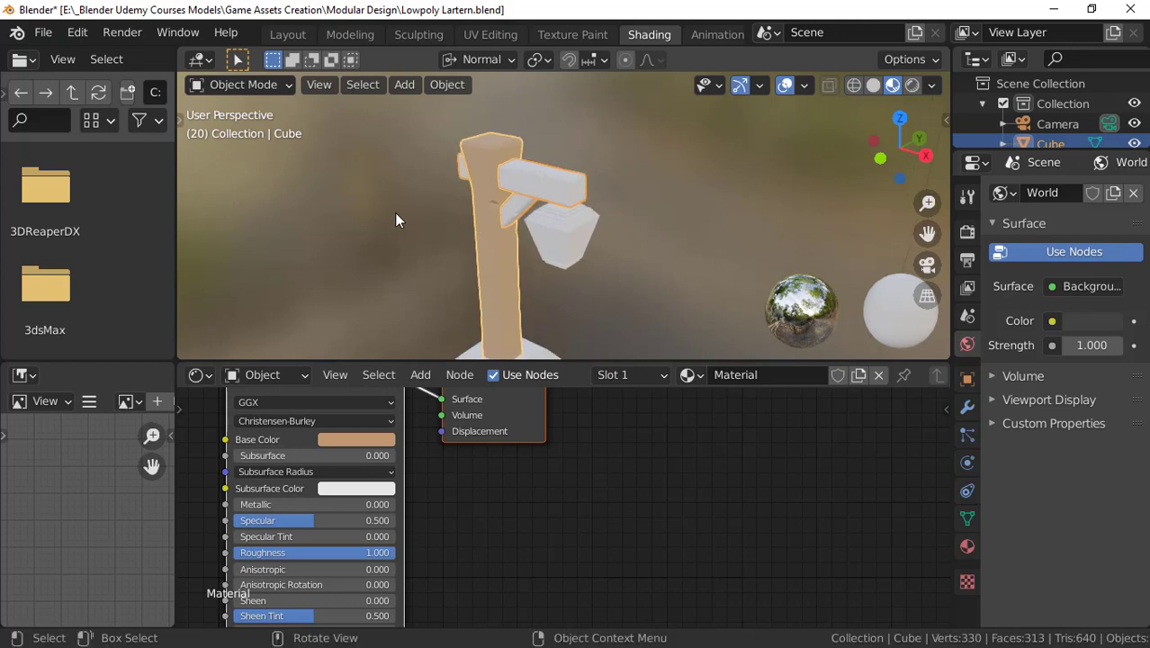
key("ctrl+l")
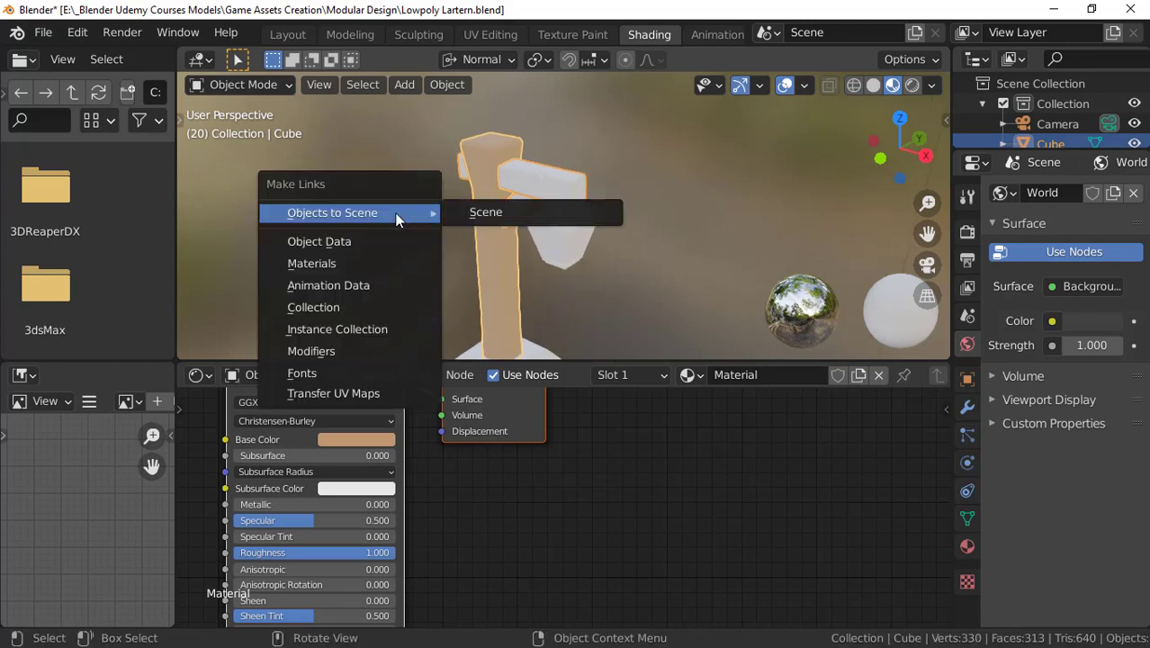
left_click(359, 266)
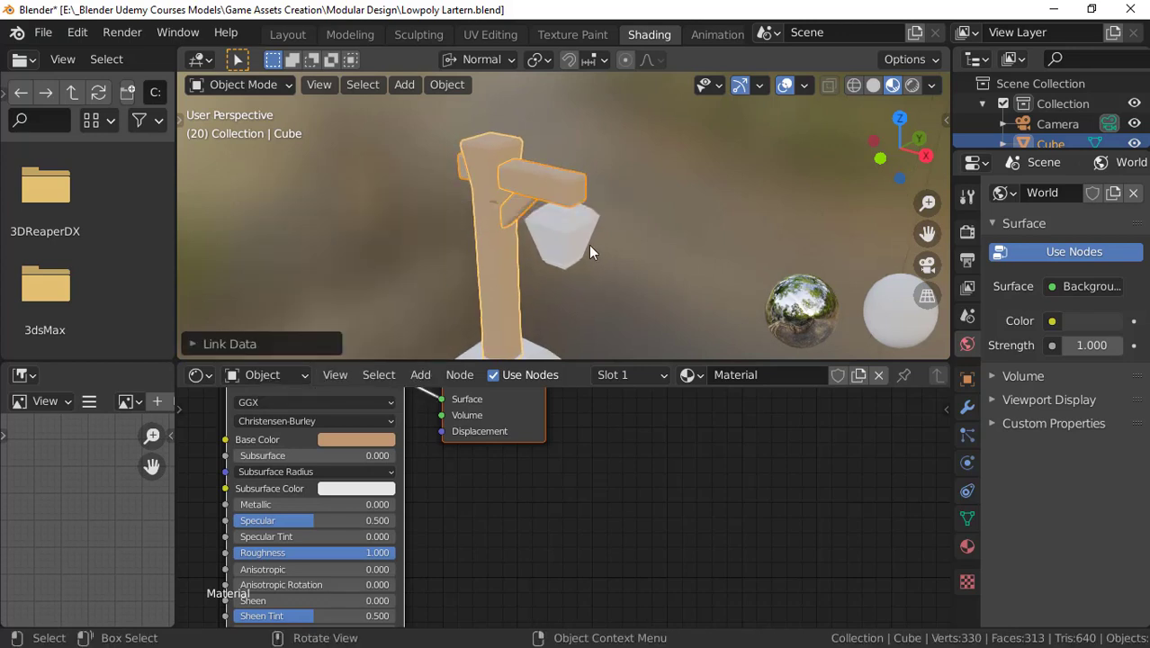
Step: Examine the material assignments on the crossbeam and diagonal brace by selecting each in turn
scroll(609, 240, "up", 4)
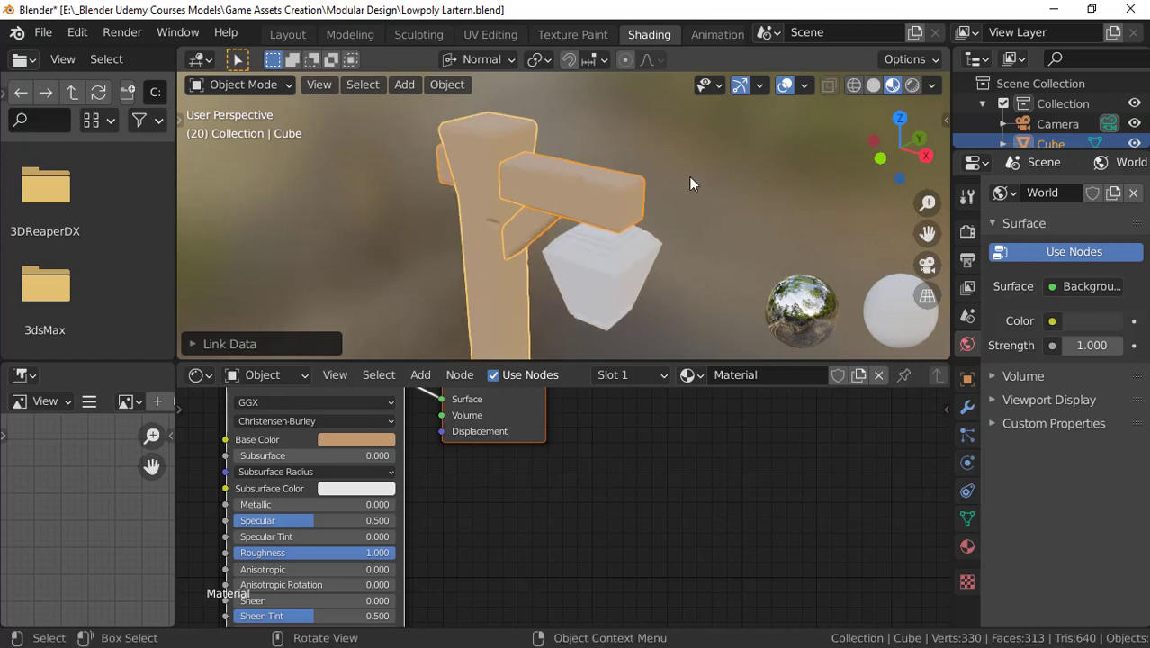
left_click(690, 177)
scroll(560, 185, "down", 3)
left_click(542, 190)
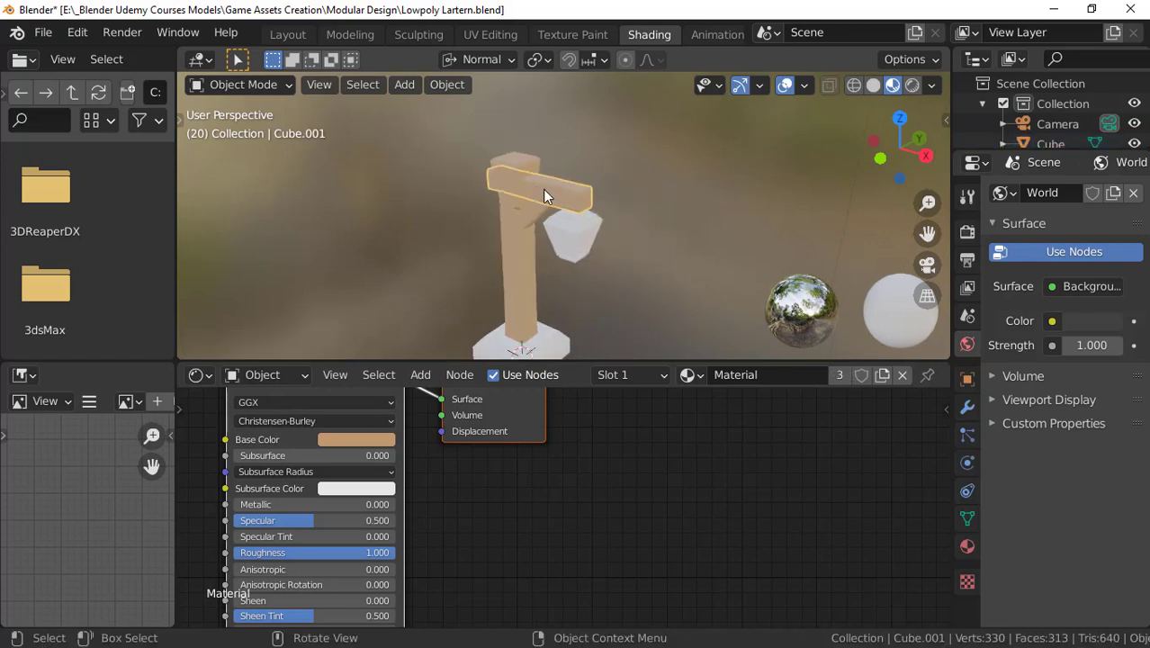
scroll(543, 190, "up", 2)
left_click(515, 204)
left_click(441, 192)
scroll(540, 167, "up", 1)
scroll(544, 166, "down", 2)
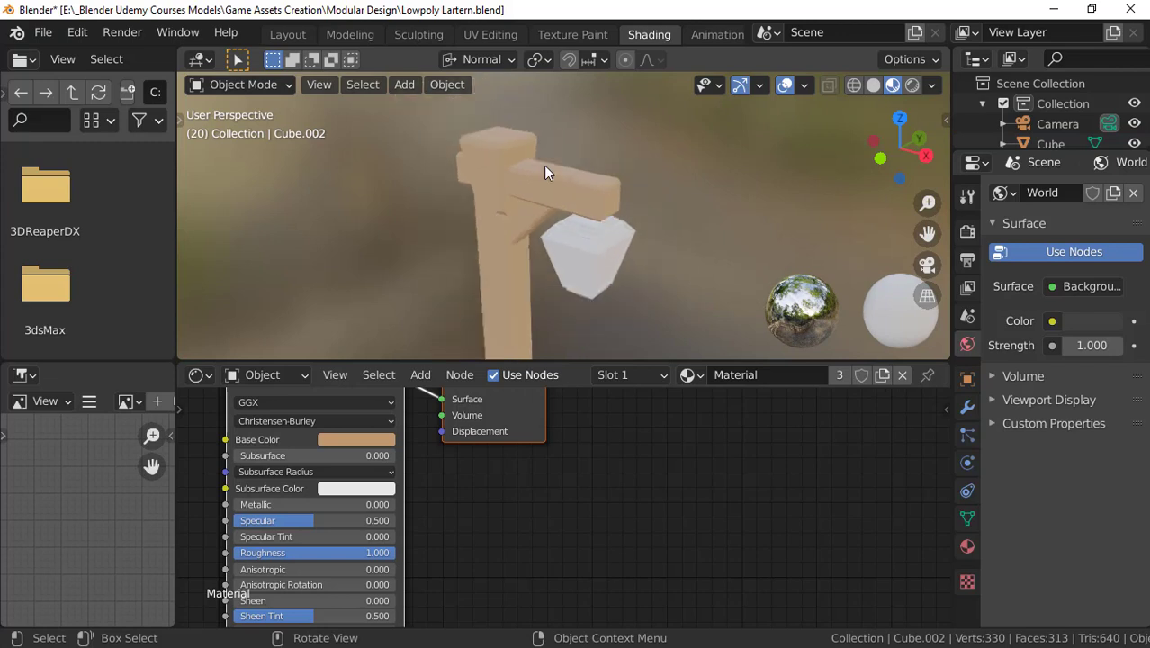
scroll(502, 202, "down", 2)
left_click(541, 182)
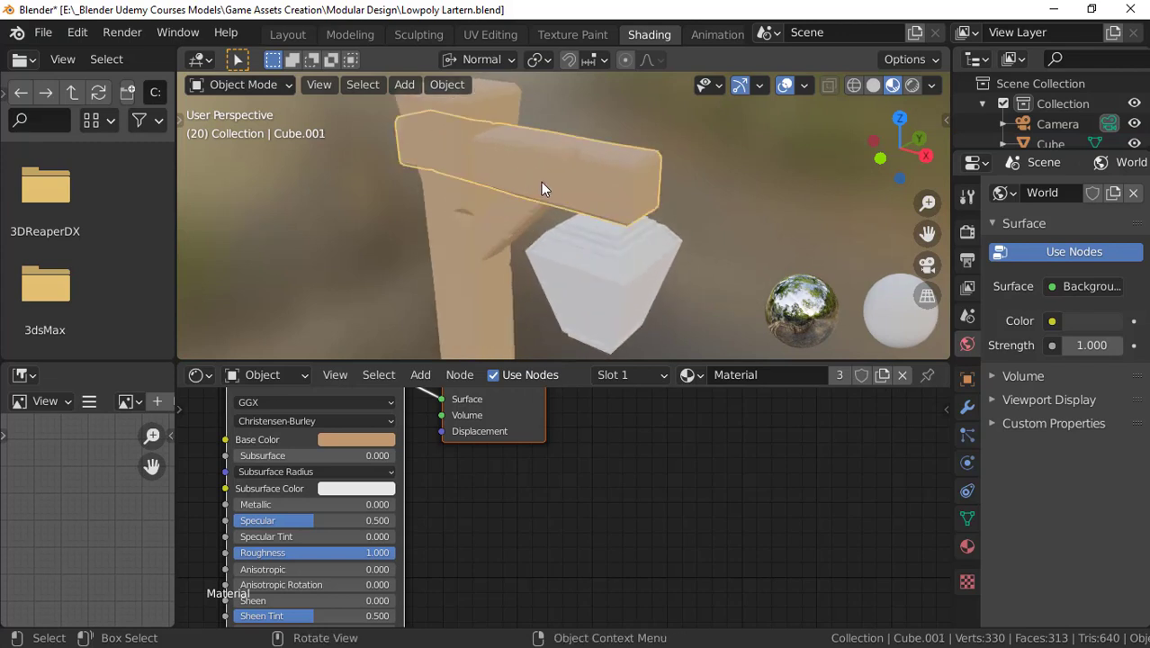
left_click(519, 213)
scroll(520, 214, "down", 2)
scroll(529, 203, "up", 2)
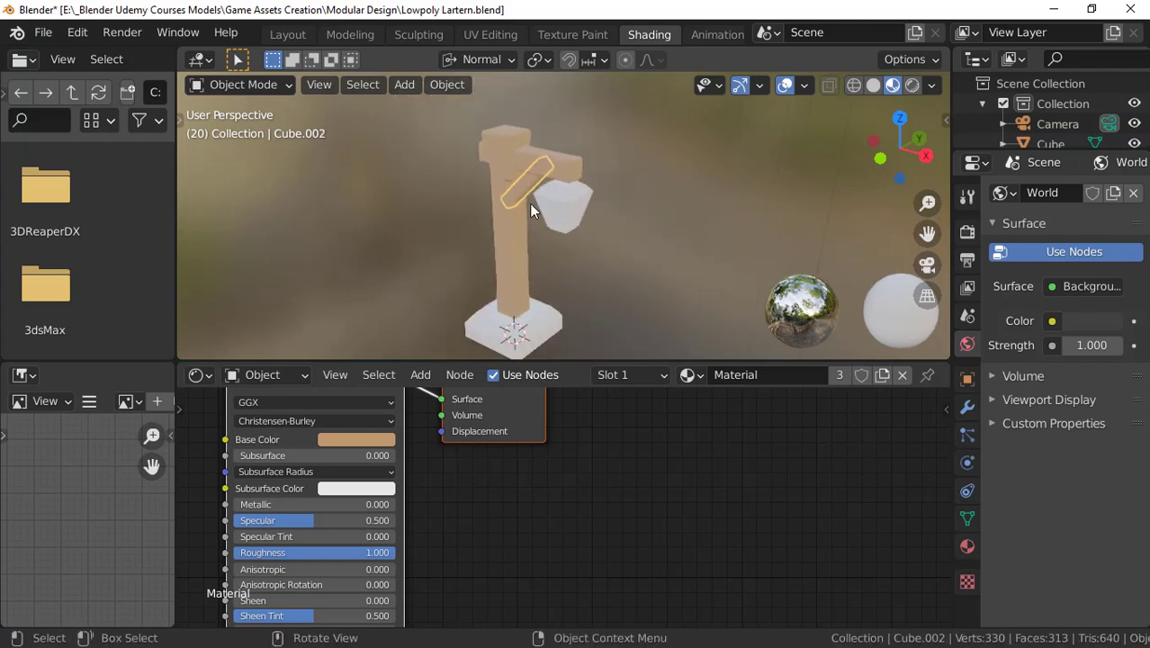
Step: Create a new material on the hanging lantern
scroll(561, 208, "up", 2)
scroll(562, 200, "up", 1)
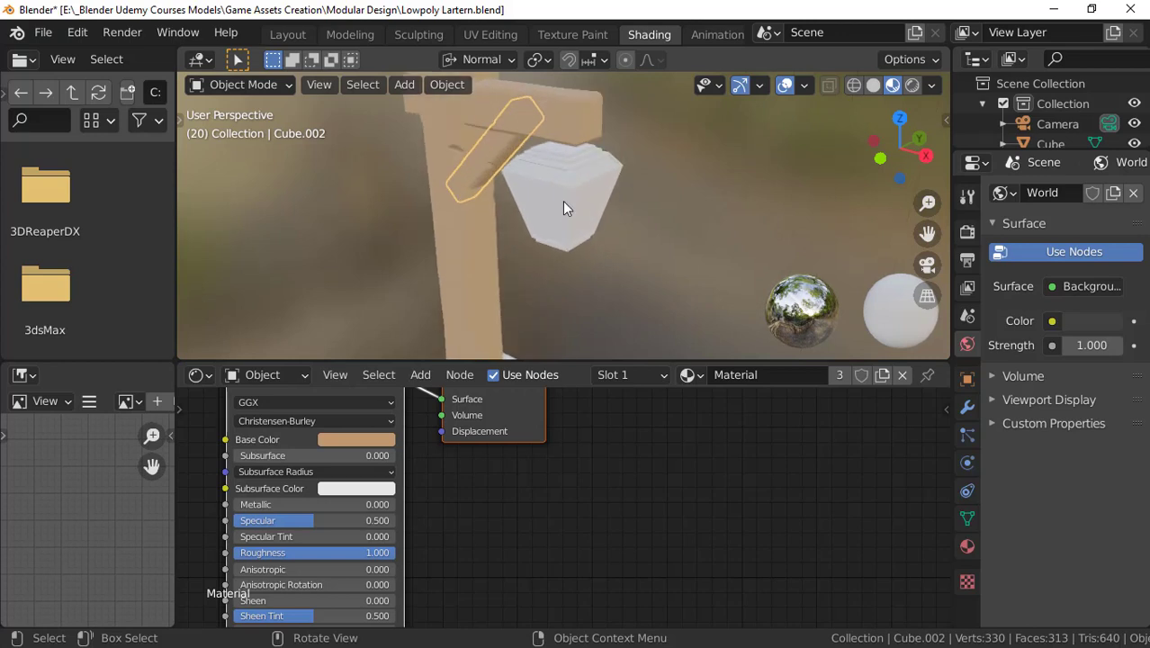
left_click(563, 201)
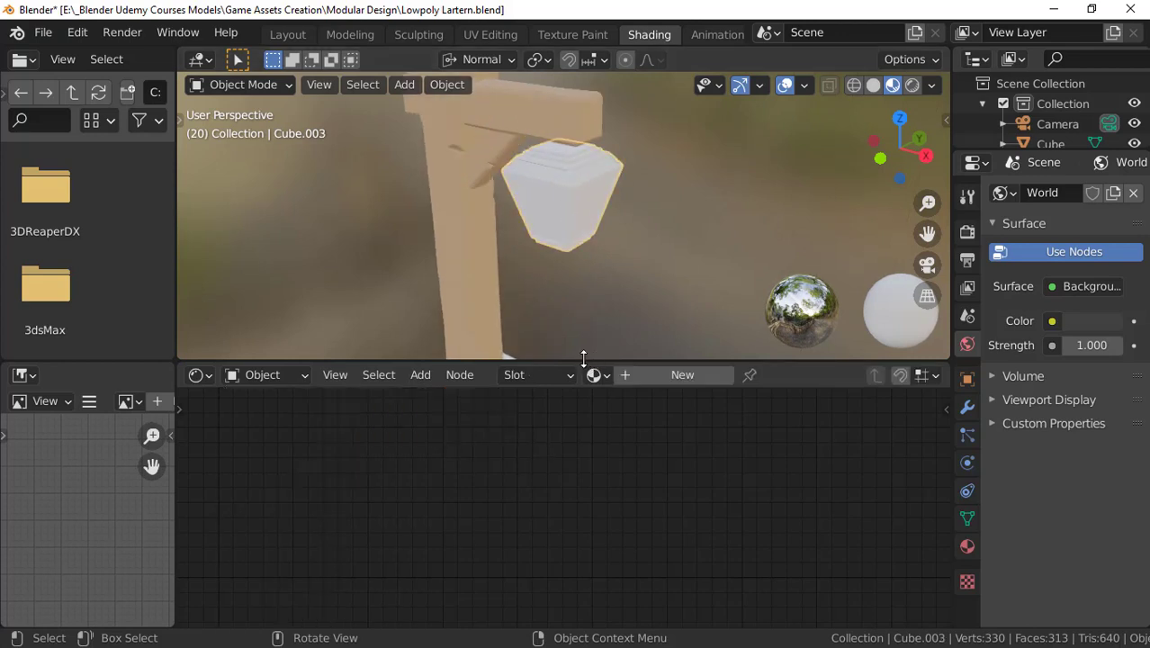
left_click(545, 267)
left_click(558, 209)
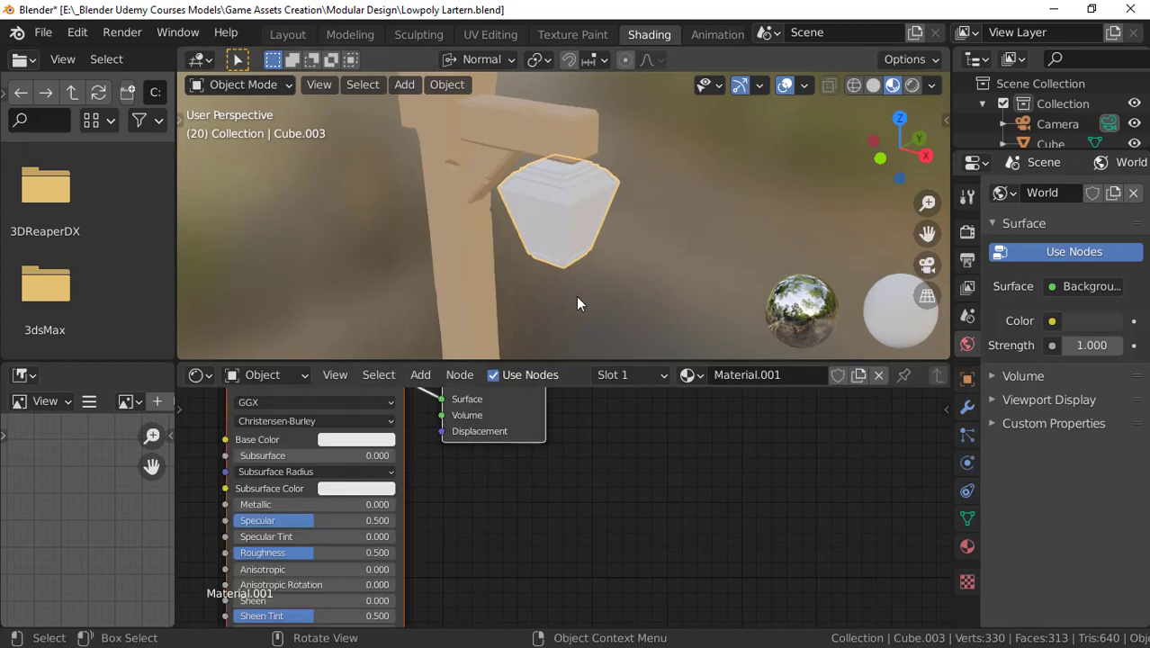
middle_click_drag(592, 464, 645, 500)
scroll(571, 220, "up", 1)
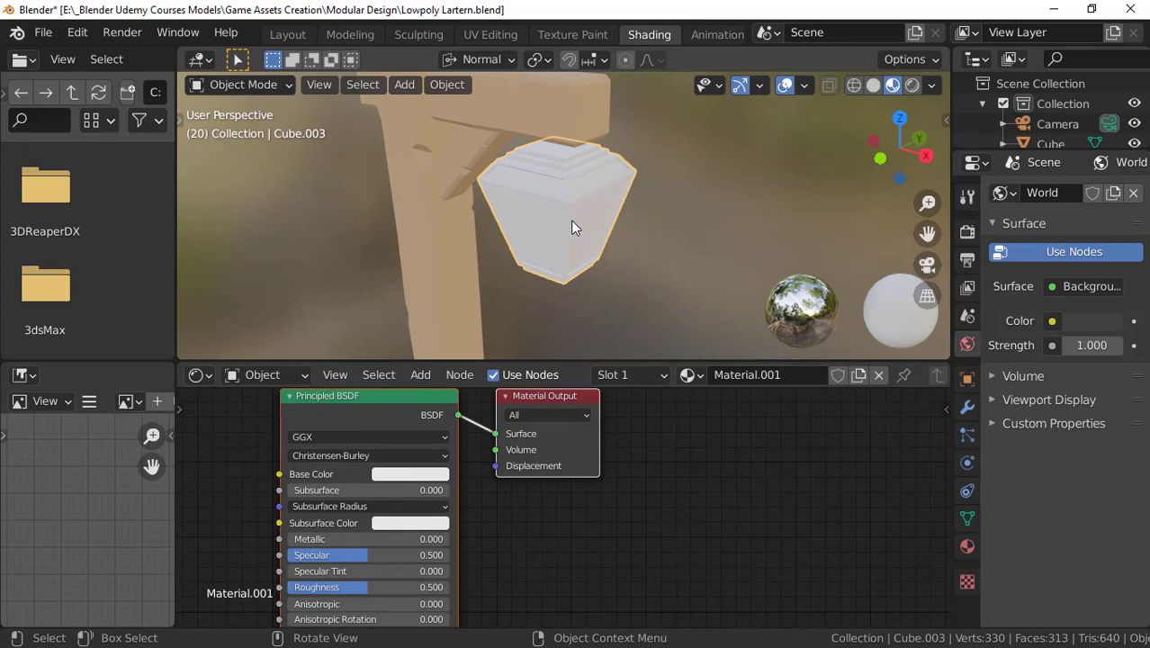
key("Tab")
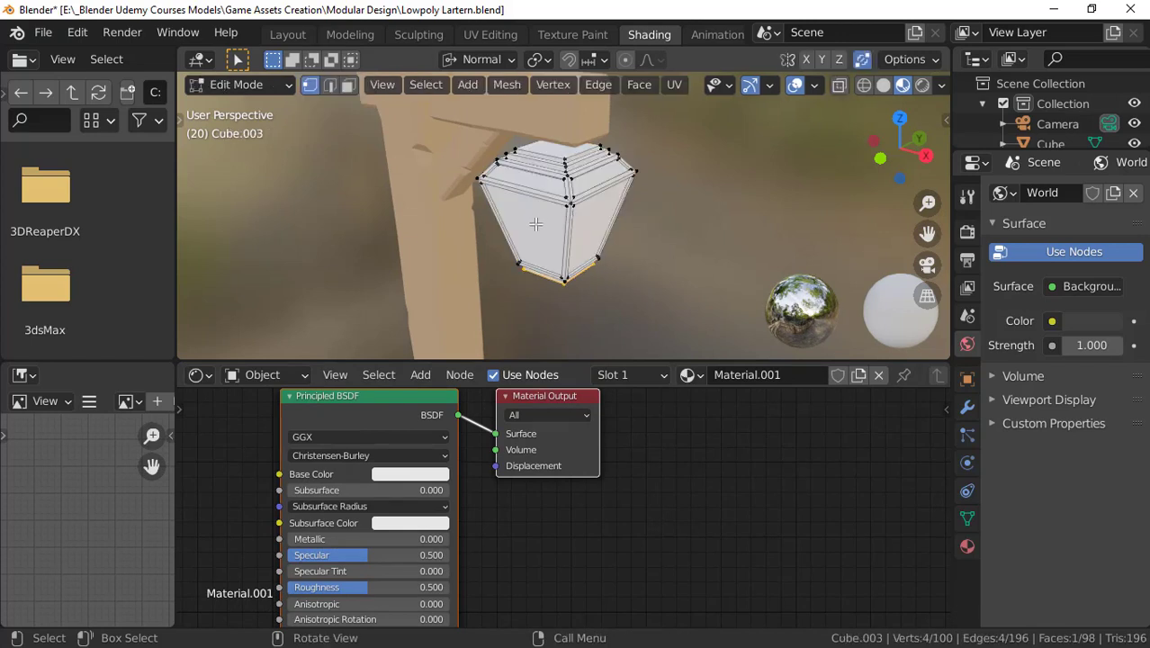
key("Tab")
middle_click_drag(535, 225, 571, 287)
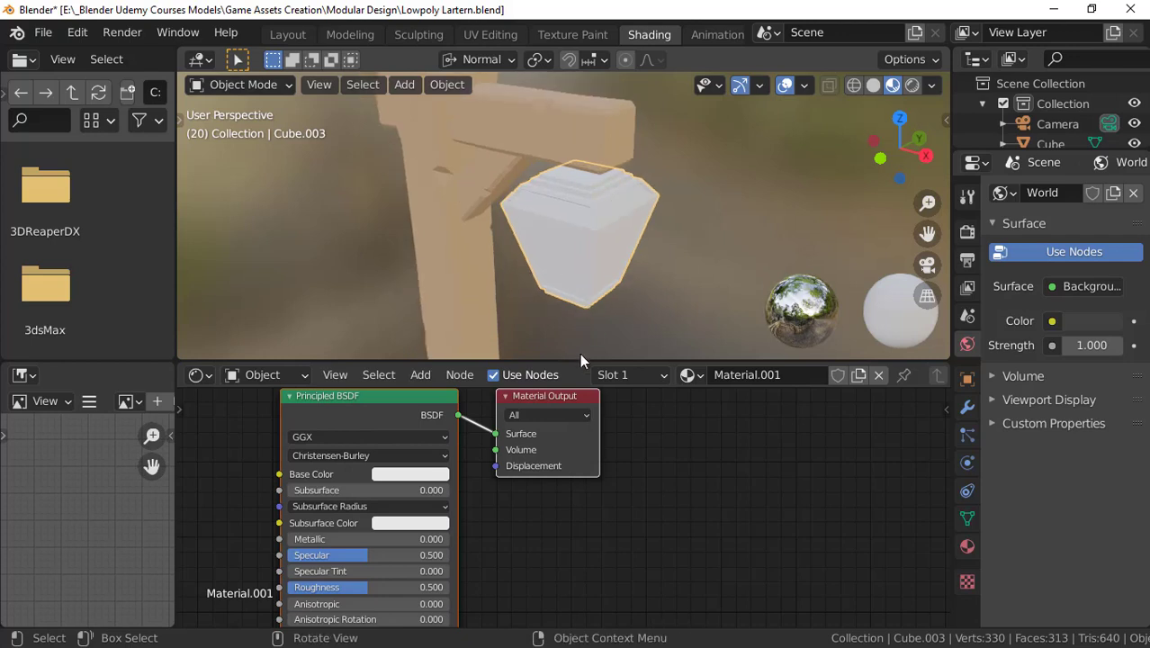
Step: Set the lantern material's roughness to 1.000 and its base color to a muted reddish orange with value about 0.78
scroll(474, 500, "down", 4)
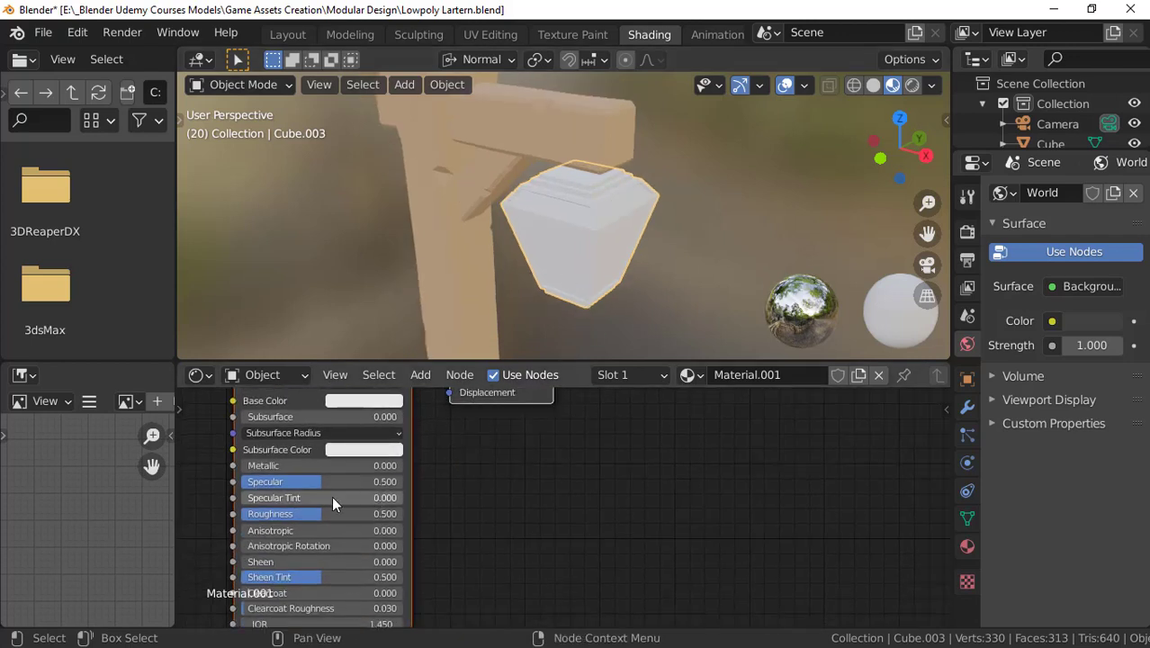
left_click_drag(283, 513, 401, 514)
middle_click_drag(445, 468, 416, 513)
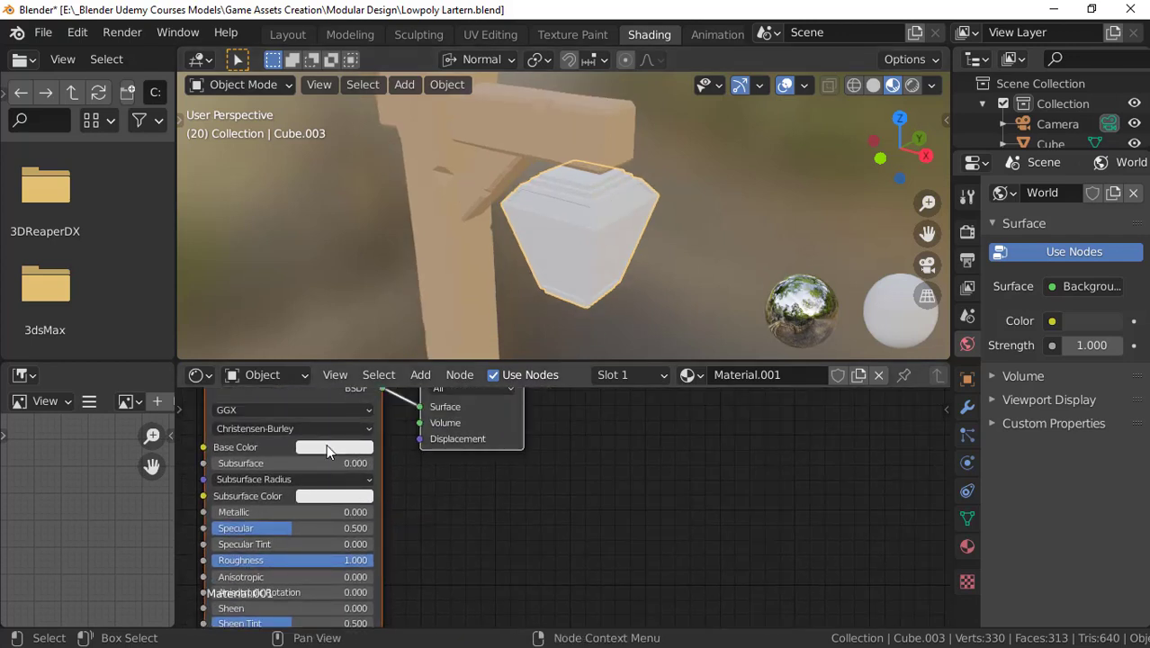
left_click(326, 446)
left_click_drag(353, 297, 403, 309)
mouse_move(427, 269)
left_mouse_down()
mouse_move(425, 281)
mouse_move(424, 264)
left_mouse_up()
left_click_drag(378, 288, 351, 317)
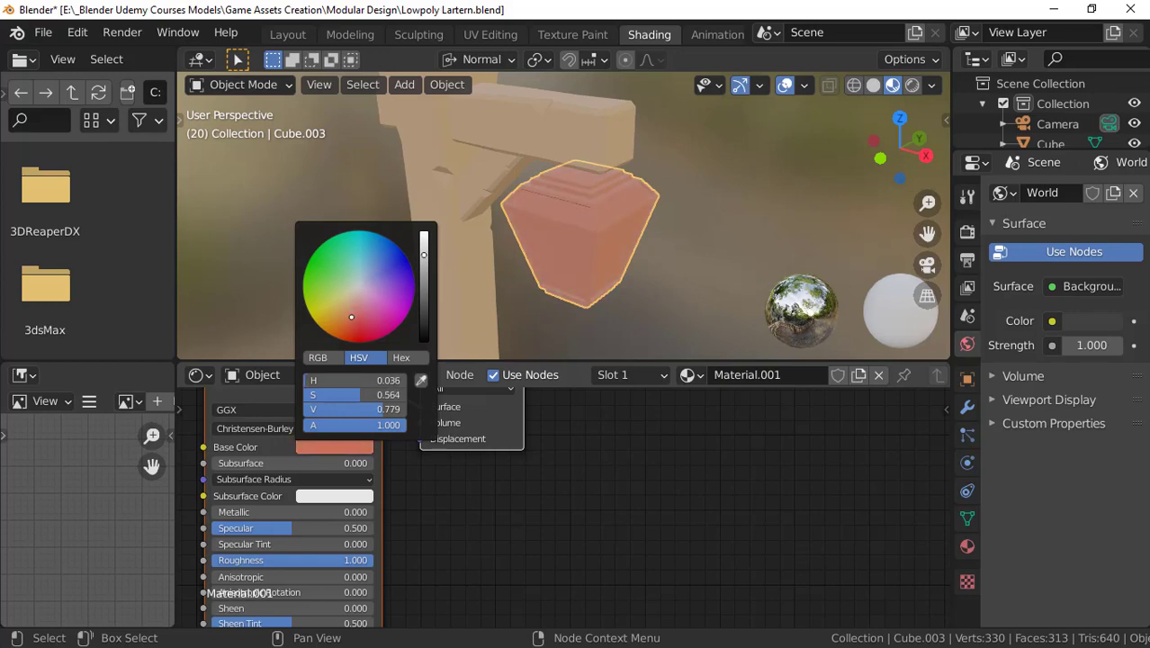
Step: Add a second material slot to the lantern and create a new material in it
mouse_move(598, 243)
middle_mouse_down()
mouse_move(611, 206)
mouse_move(654, 226)
mouse_move(582, 250)
middle_mouse_up()
scroll(576, 236, "up", 2)
middle_click_drag(553, 201, 554, 227, "shift")
scroll(555, 218, "up", 4)
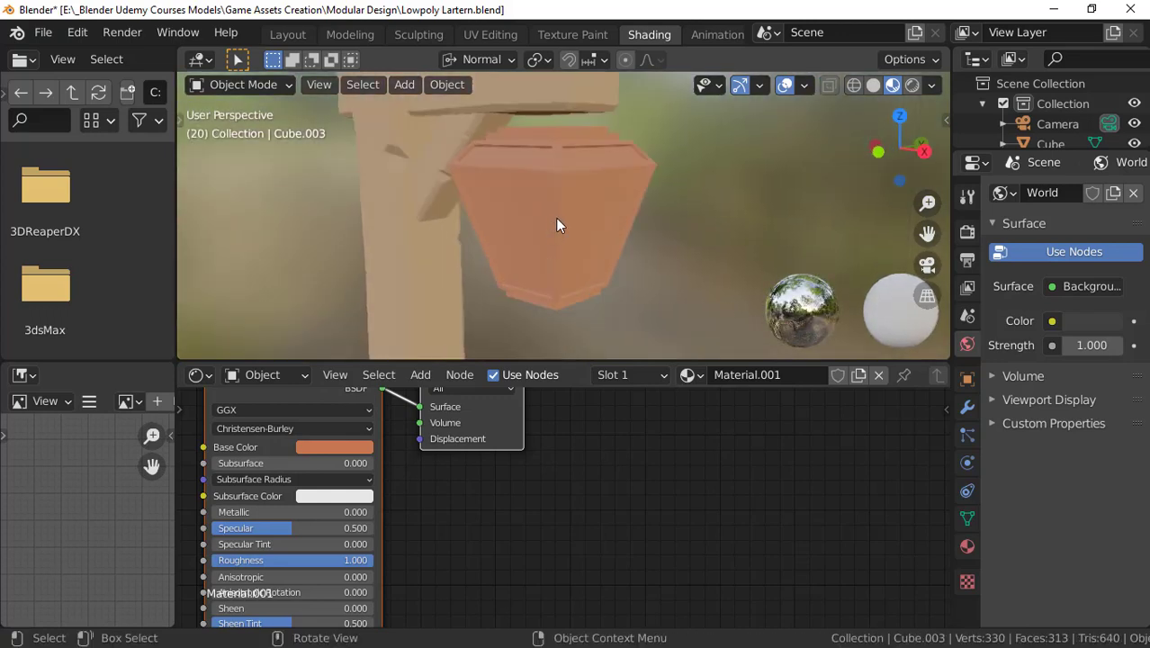
left_click(574, 277)
left_click(629, 375)
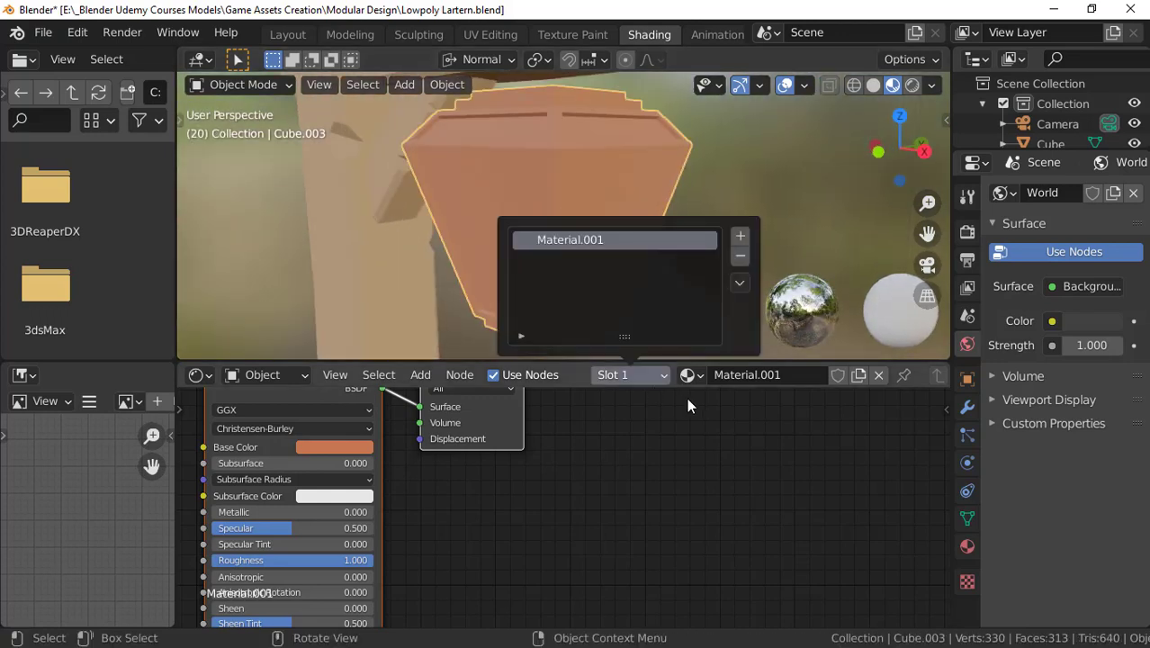
left_click(740, 236)
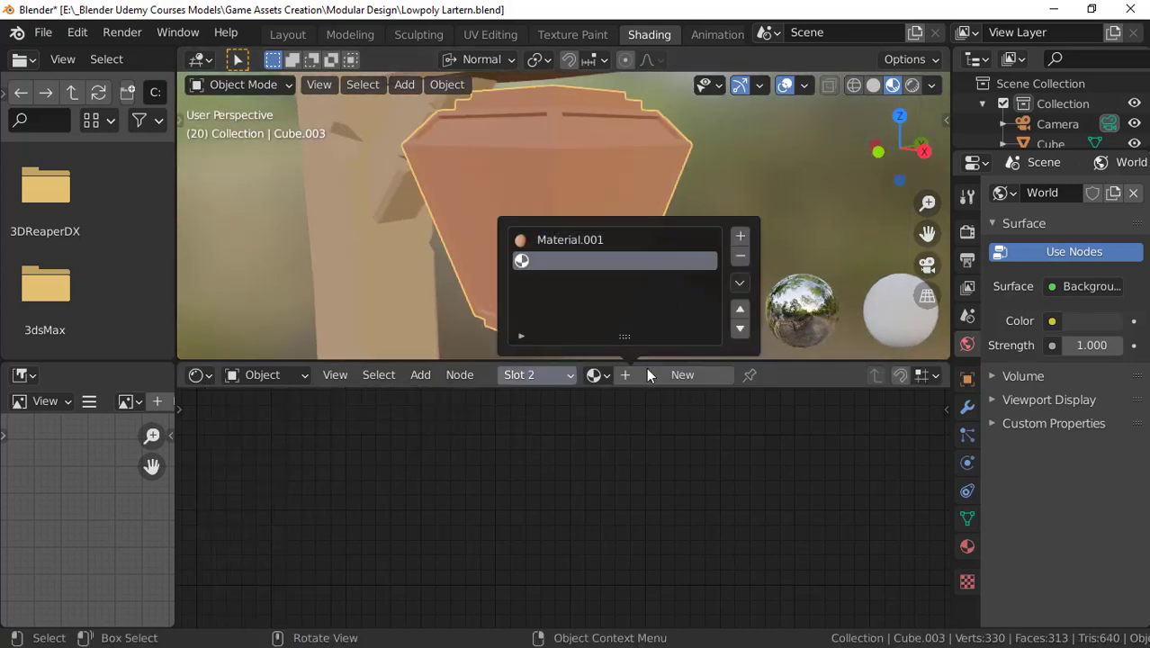
left_click(670, 375)
Step: Replace the second material's Principled BSDF with an Emission shader and connect it to the Material Output's Surface input
mouse_move(301, 463)
middle_mouse_down()
mouse_move(289, 449)
mouse_move(306, 466)
middle_mouse_up()
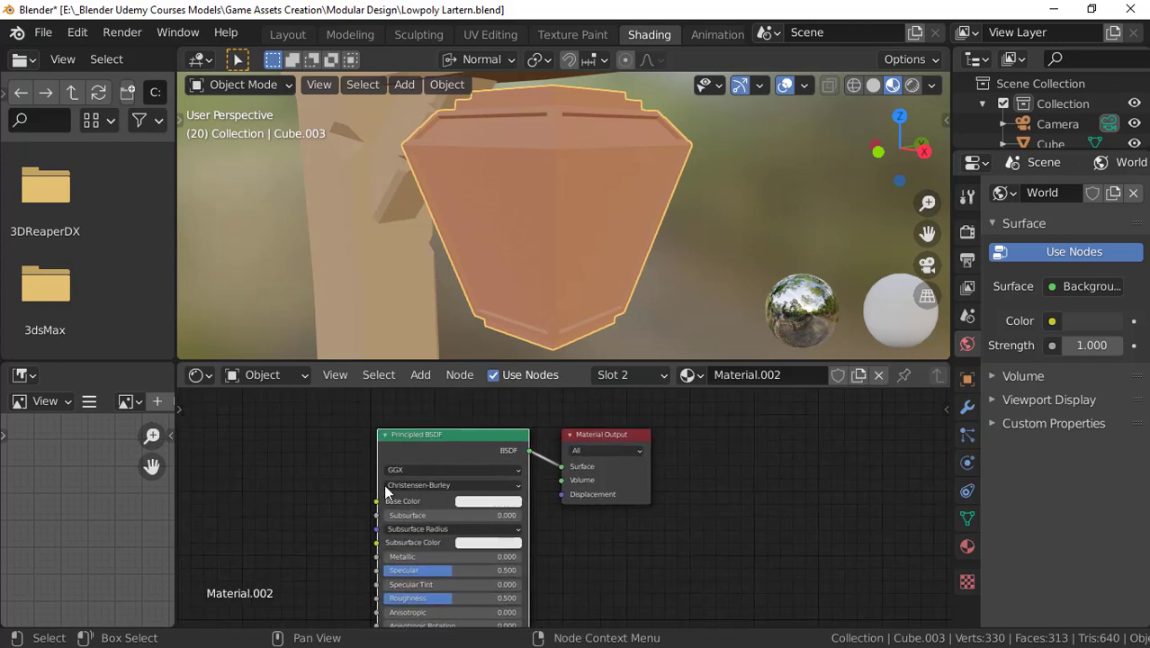
scroll(401, 455, "up", 1)
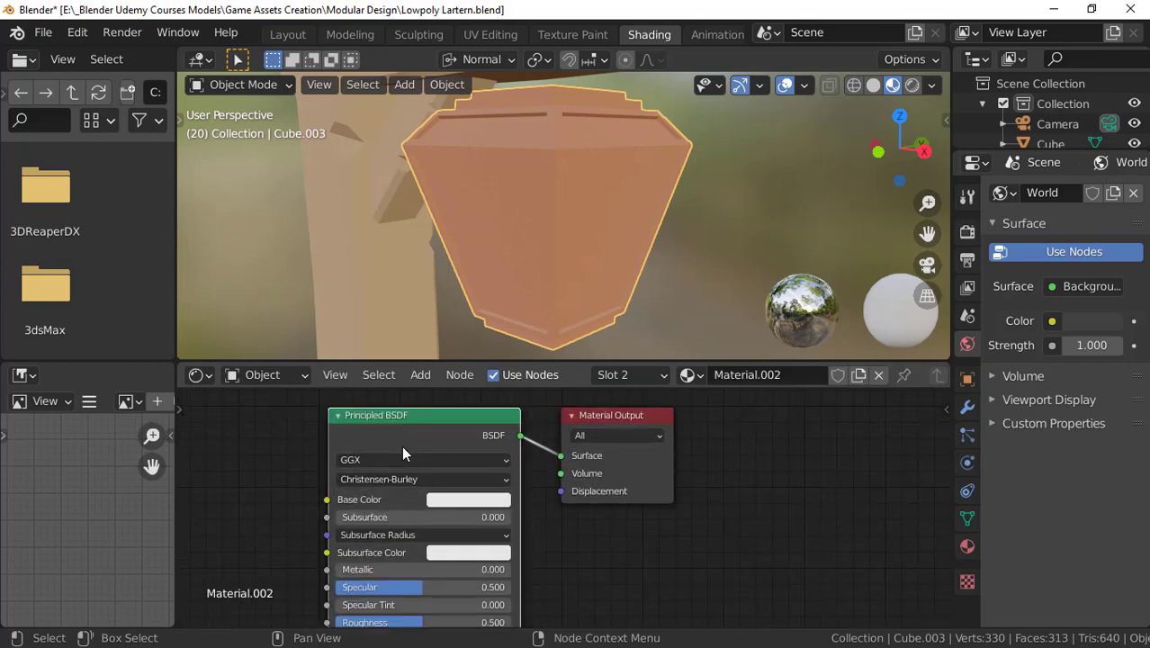
key("x")
scroll(405, 450, "down", 2)
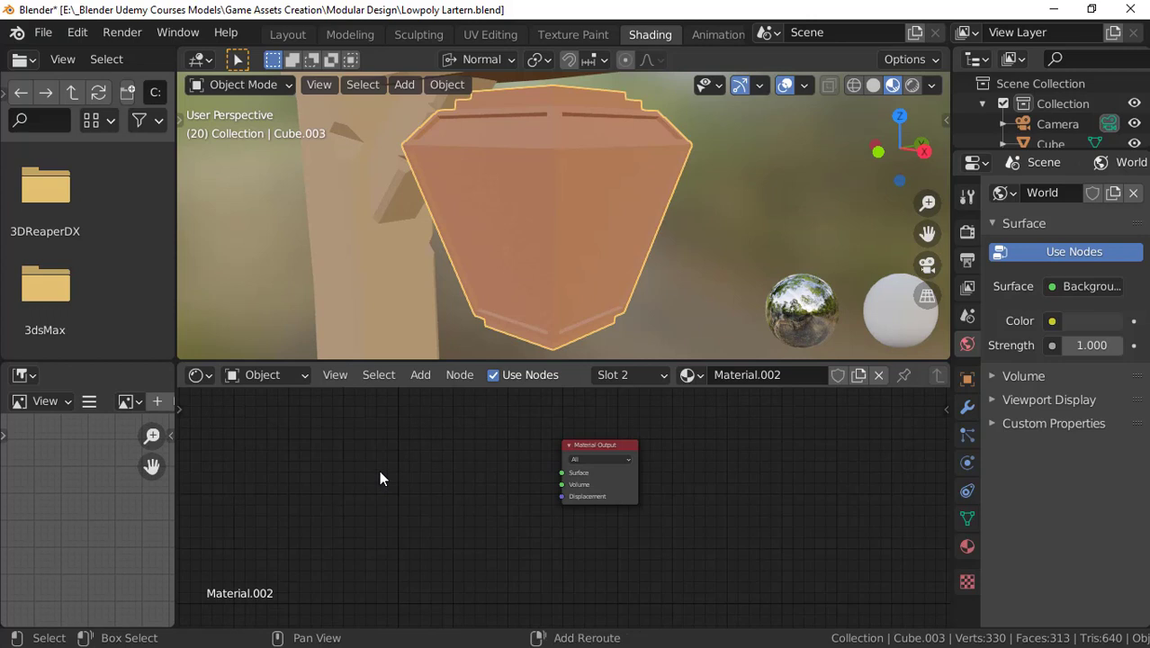
key("shift+a")
mouse_move(352, 491)
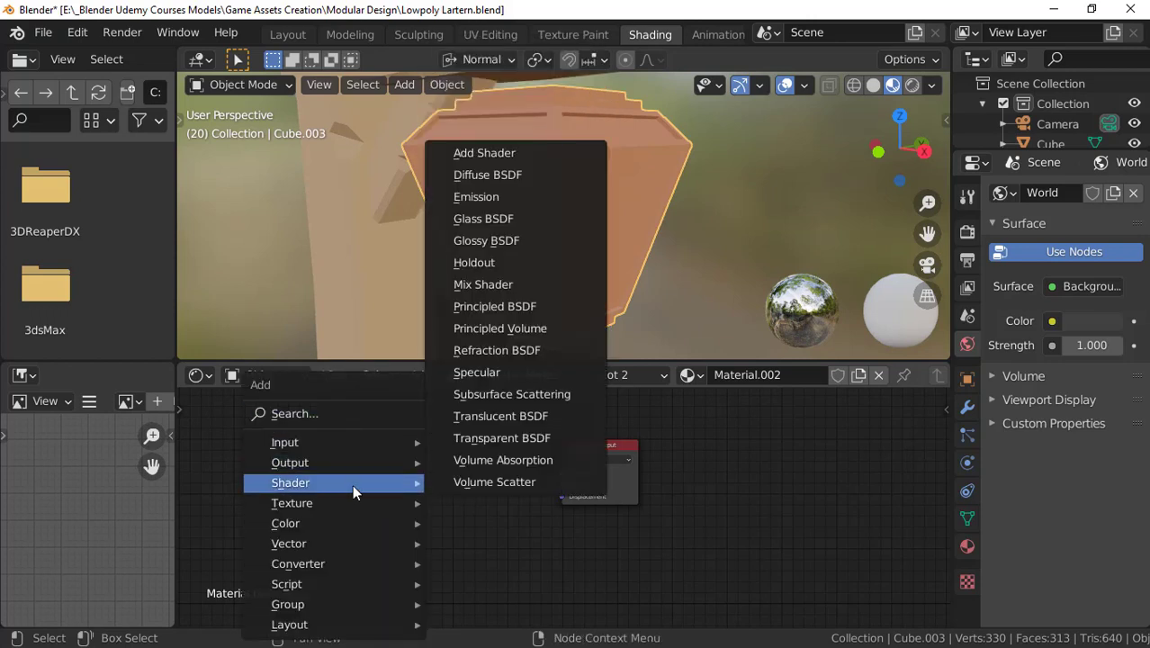
left_click(478, 203)
left_click(477, 481)
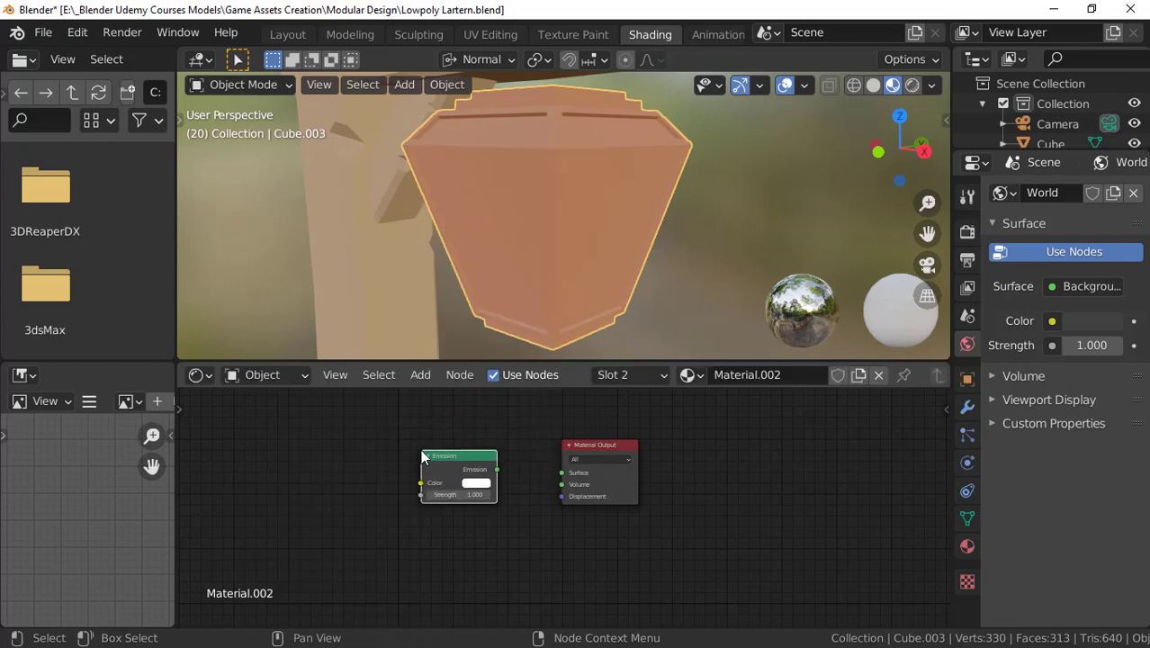
left_click_drag(473, 457, 564, 461)
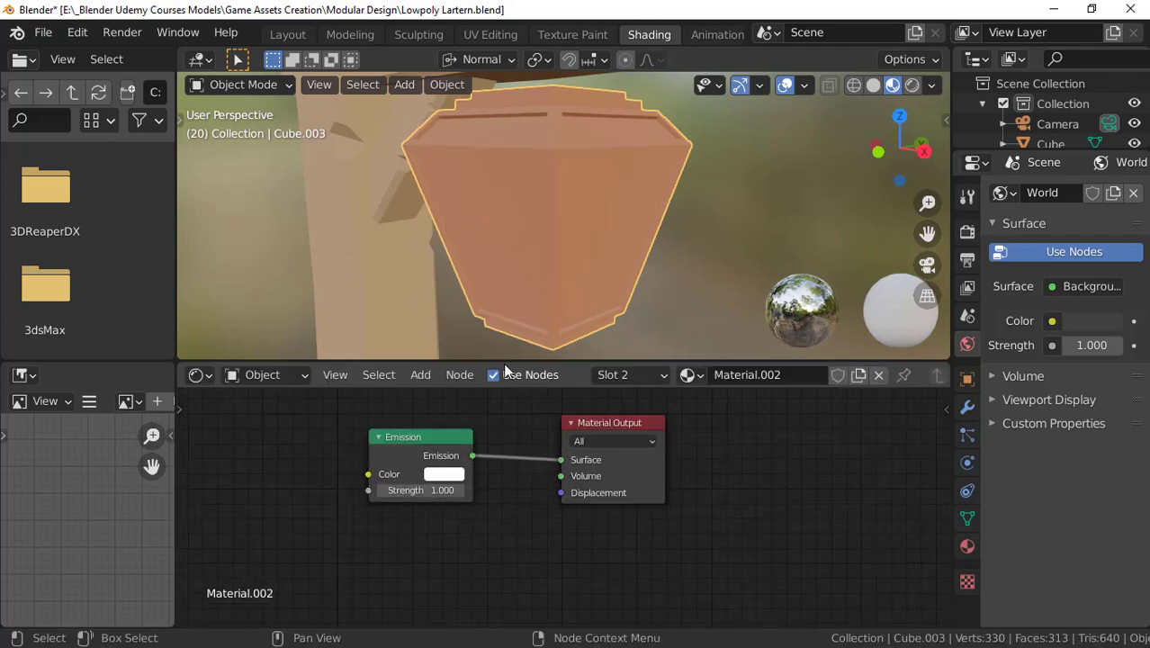
Step: Assign the emission material Material.002 to the lantern's four large side panels and four sloped upper panels
key("Tab")
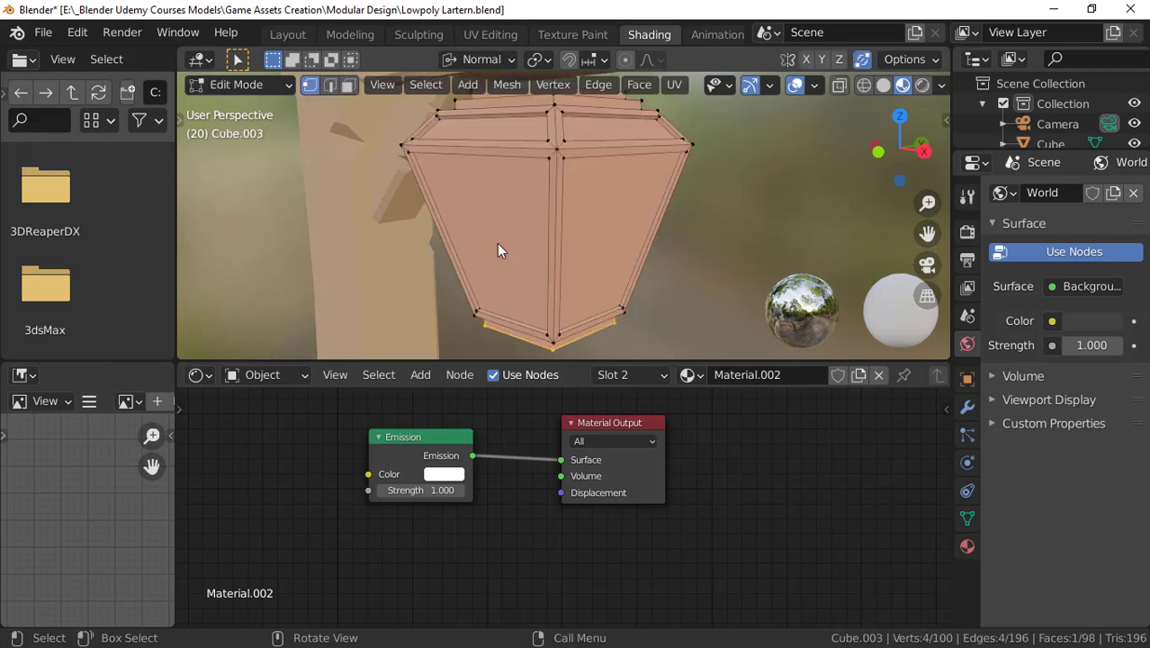
middle_click_drag(460, 252, 526, 214)
key("3")
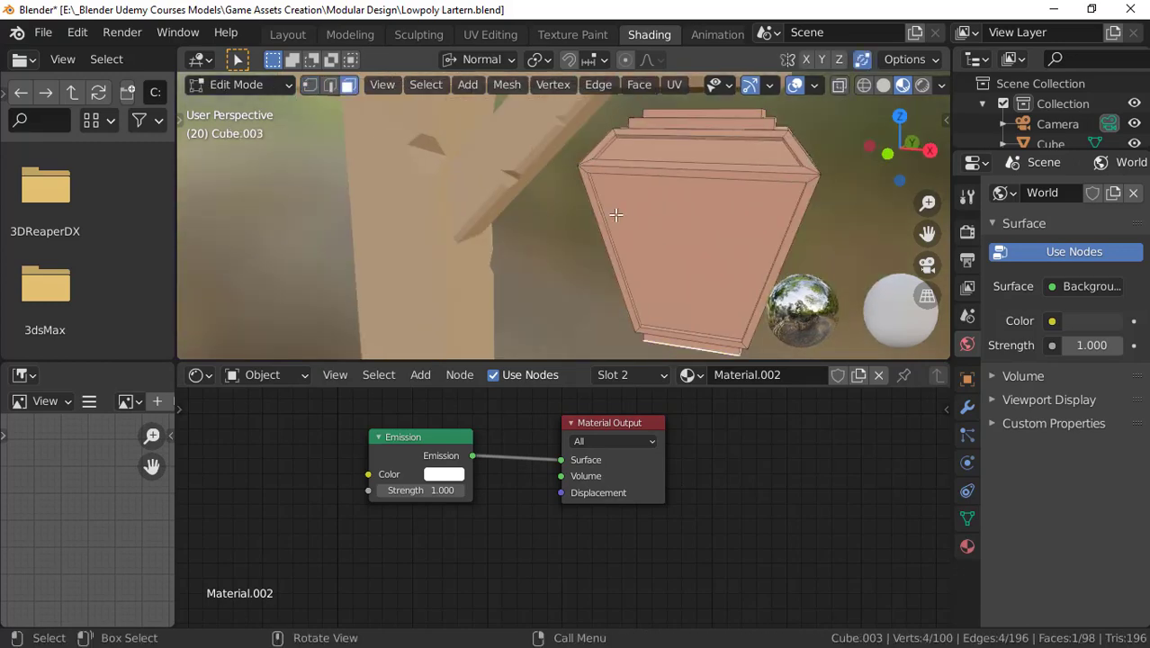
middle_click_drag(626, 213, 590, 169)
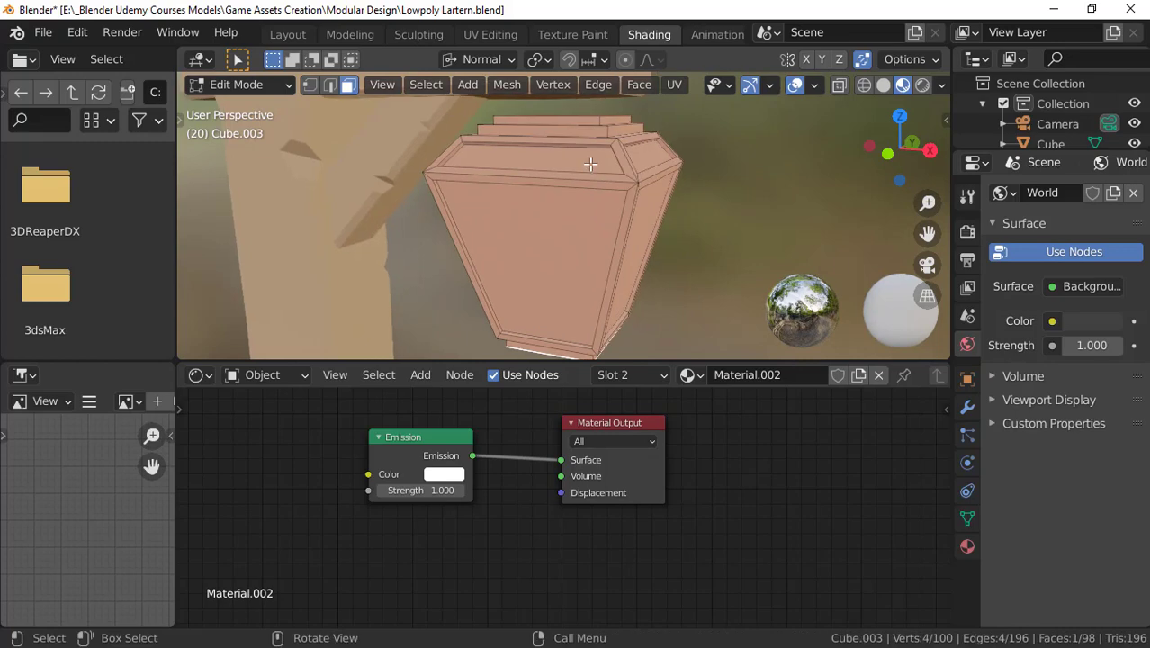
left_click(590, 165)
middle_click_drag(563, 238, 572, 215)
left_click(557, 231, "shift")
left_click(693, 166, "shift")
left_click(652, 187, "shift")
left_click(571, 215, "shift")
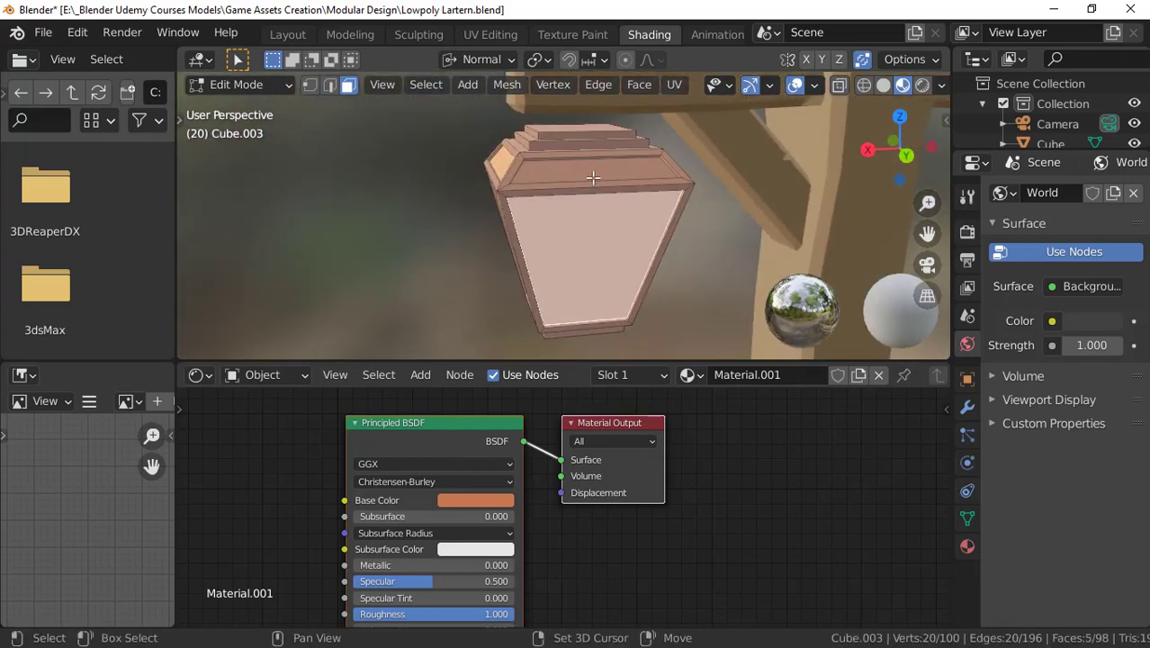
left_click(595, 174, "shift")
middle_click_drag(595, 174, 533, 178)
scroll(534, 178, "up", 4)
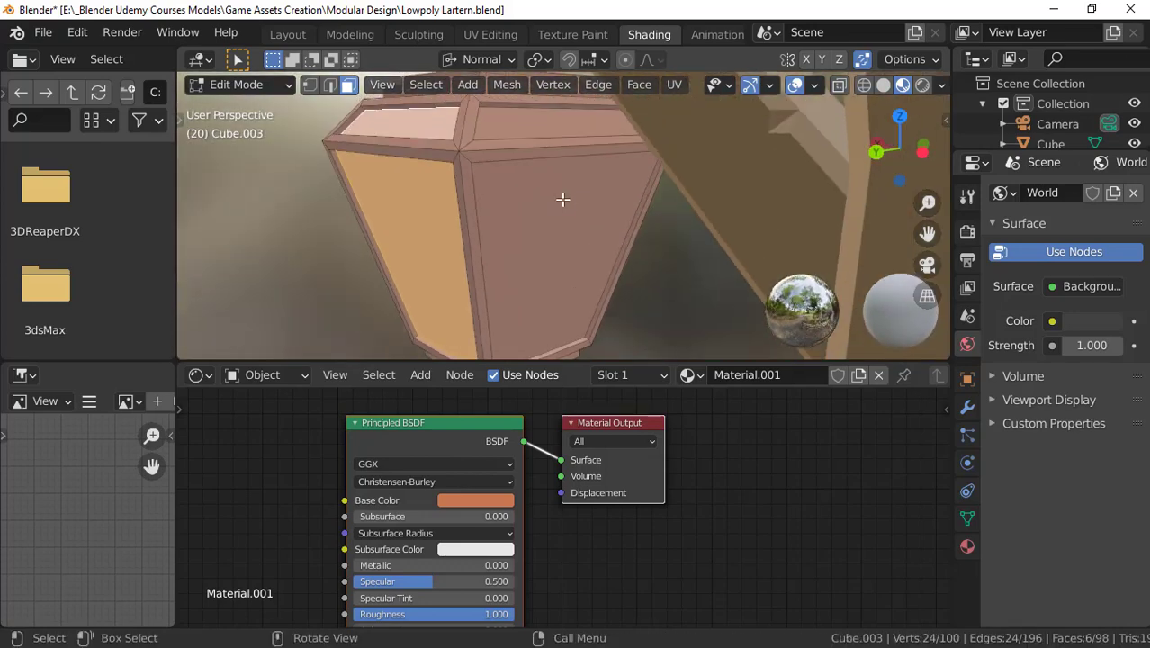
left_click(550, 203, "shift")
left_click(539, 128, "shift")
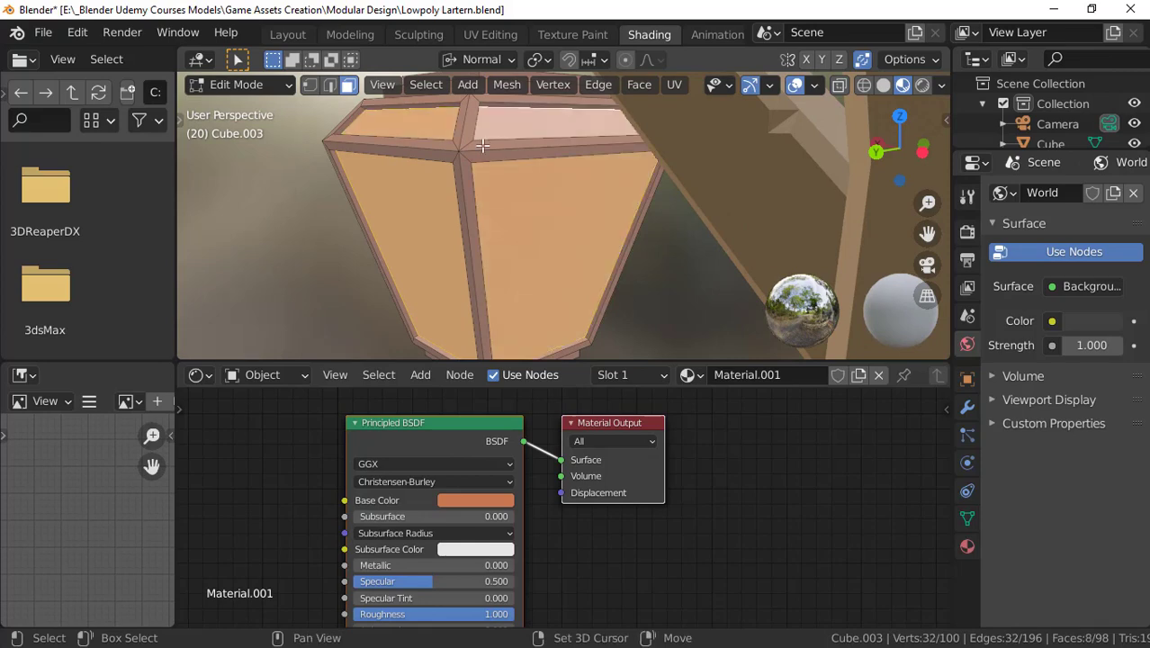
scroll(540, 127, "down", 5)
middle_click_drag(540, 128, 529, 208)
scroll(657, 213, "up", 3)
scroll(529, 208, "down", 3)
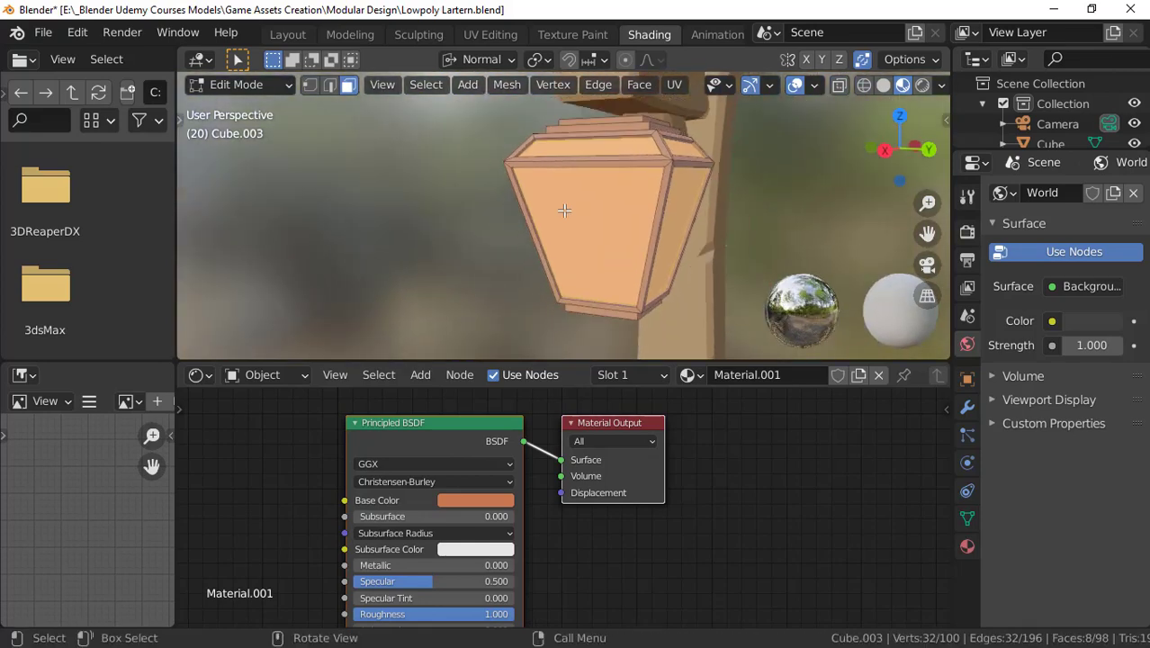
left_click(664, 375)
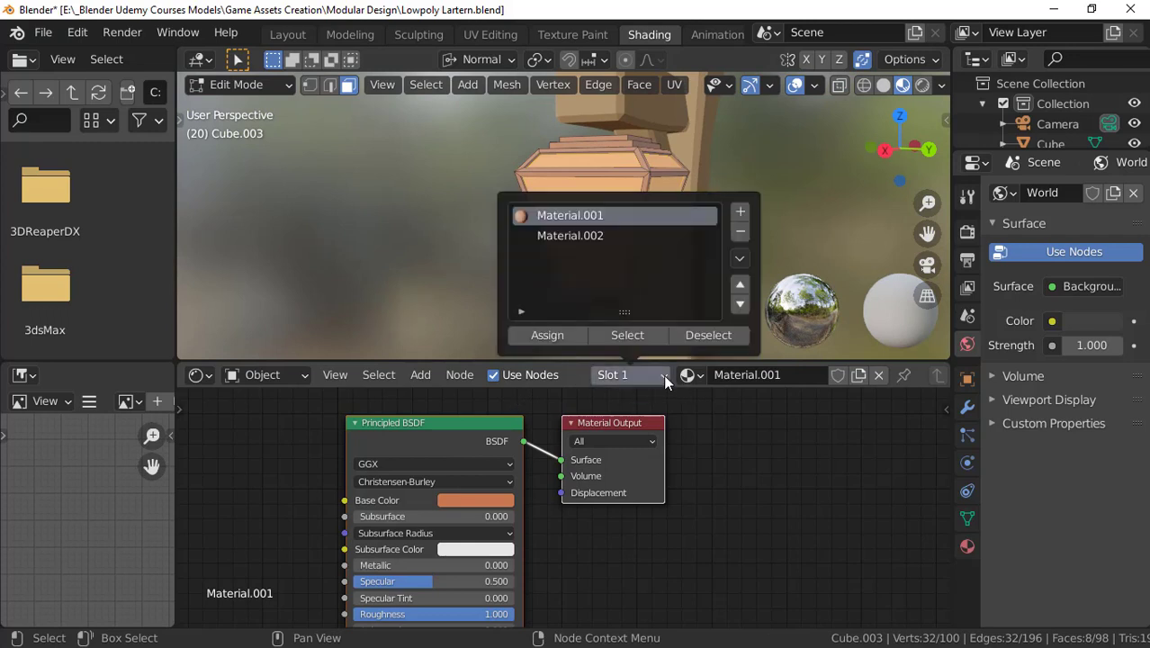
left_click(576, 235)
left_click(550, 336)
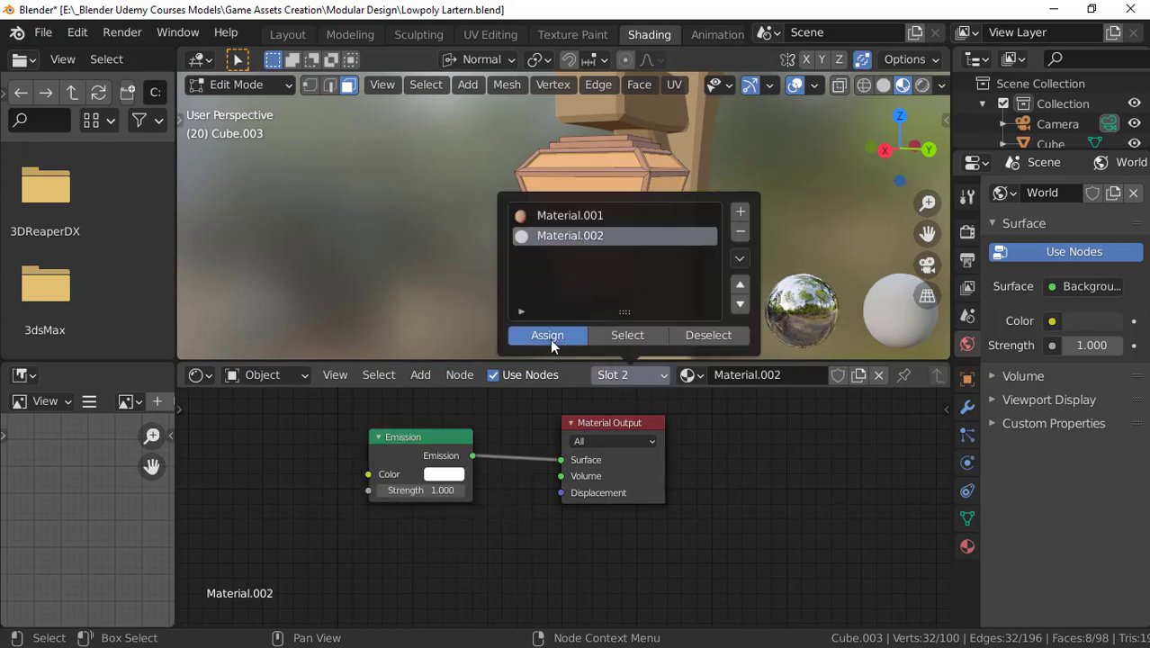
key("Tab")
Step: Enlarge the 3D view around the lantern and bring the Emission node's settings into view
scroll(442, 217, "down", 3)
middle_click_drag(442, 217, 550, 250)
scroll(501, 223, "up", 2)
scroll(530, 232, "down", 2)
scroll(605, 225, "up", 3)
left_click_drag(523, 361, 491, 476)
middle_click_drag(480, 539, 436, 540)
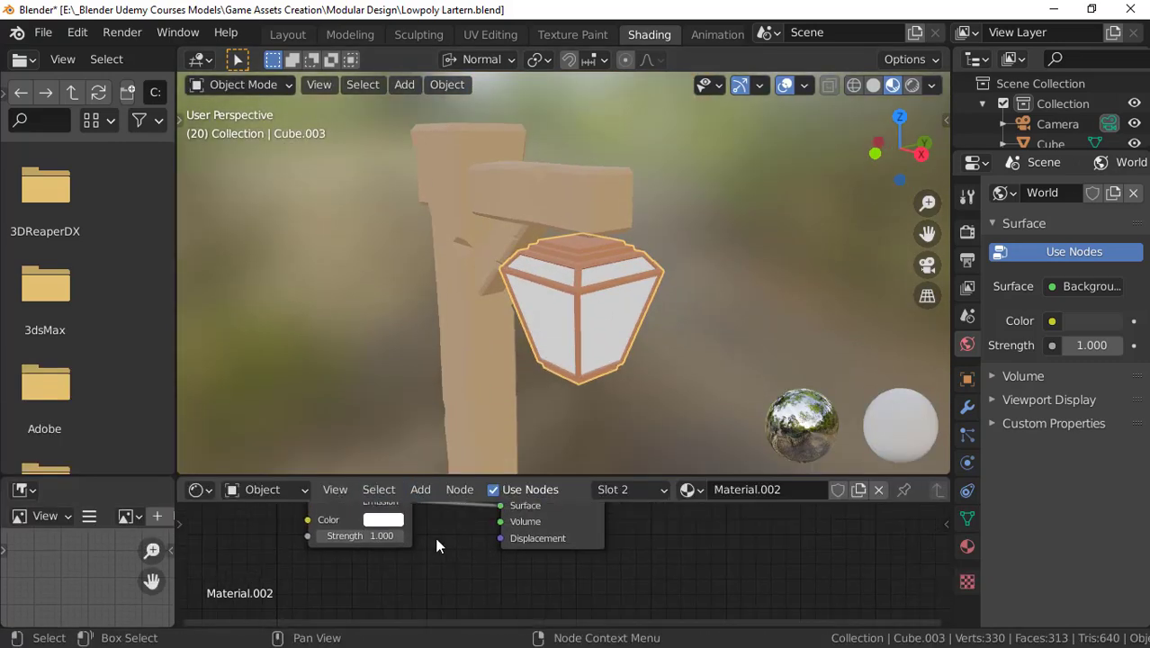
Step: Set the Emission node's color to a soft yellow with value 1.000 and its strength to 2.000
left_click(394, 520)
left_click_drag(387, 381, 398, 373)
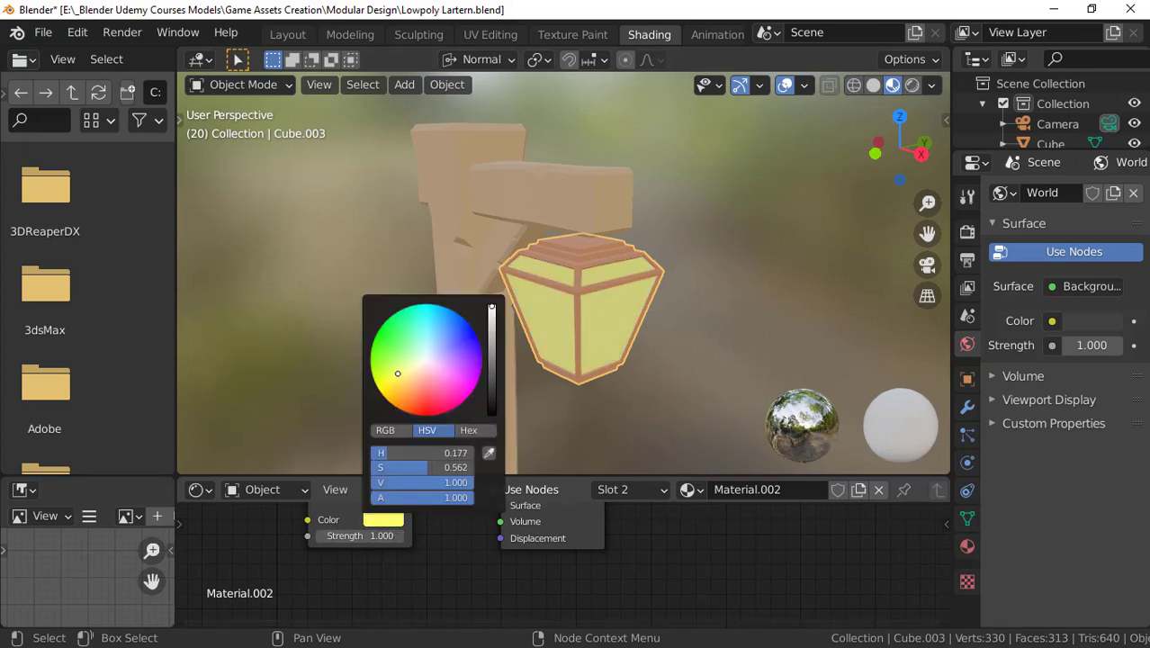
left_click_drag(491, 333, 490, 337)
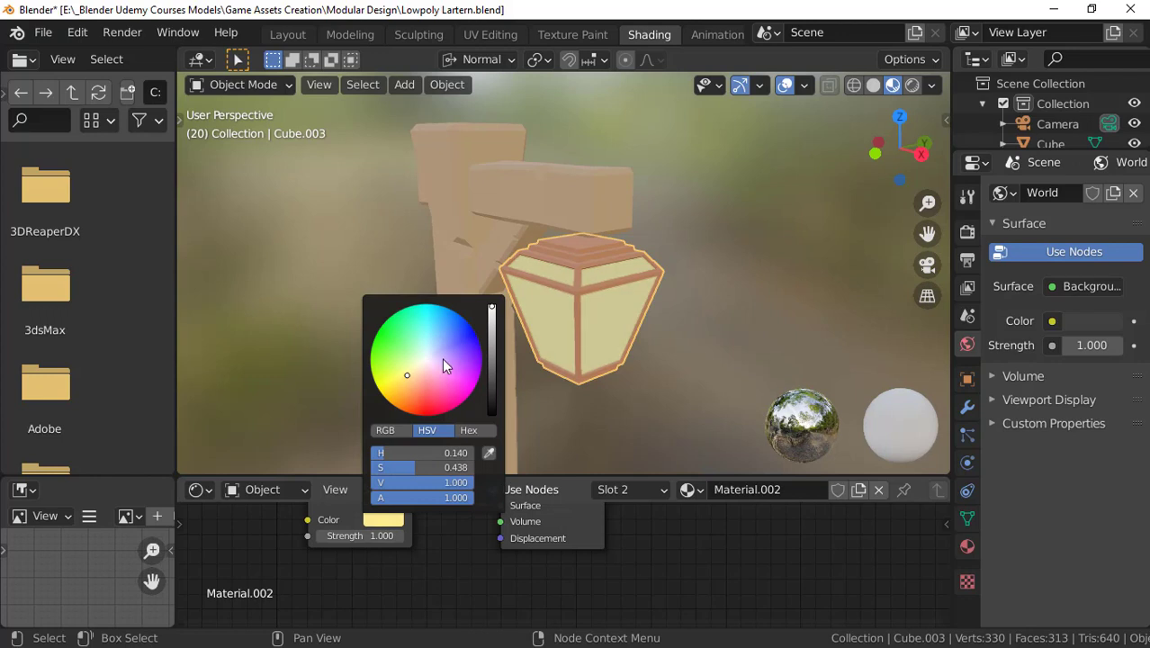
left_click_drag(406, 375, 403, 377)
scroll(601, 283, "down", 4)
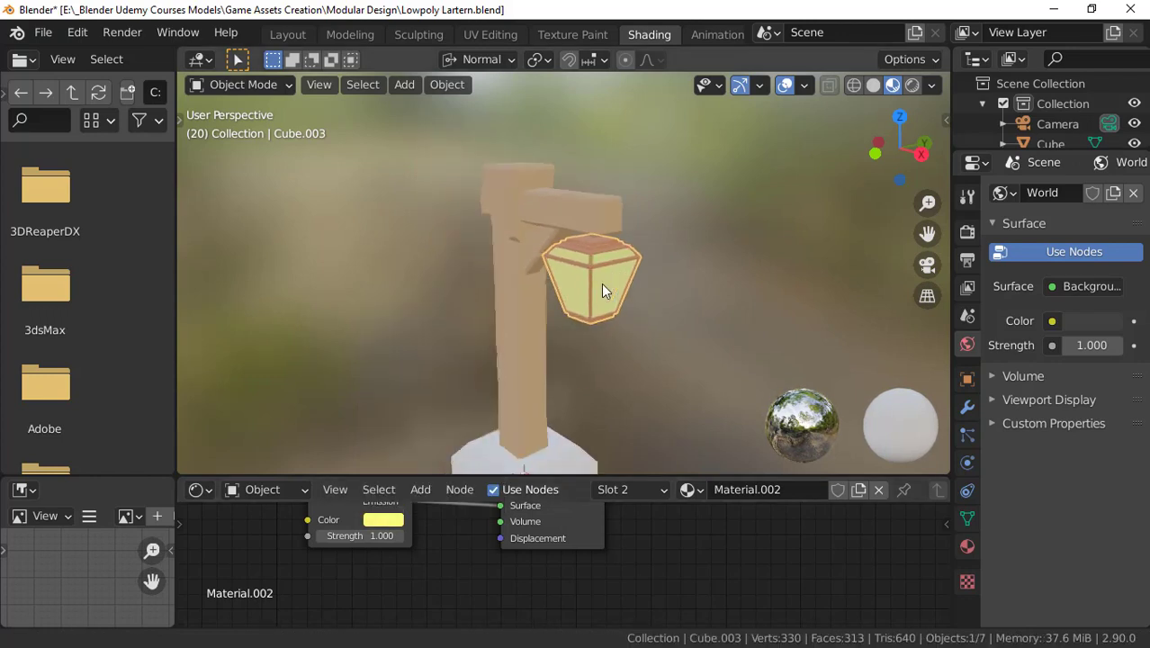
left_click(383, 534)
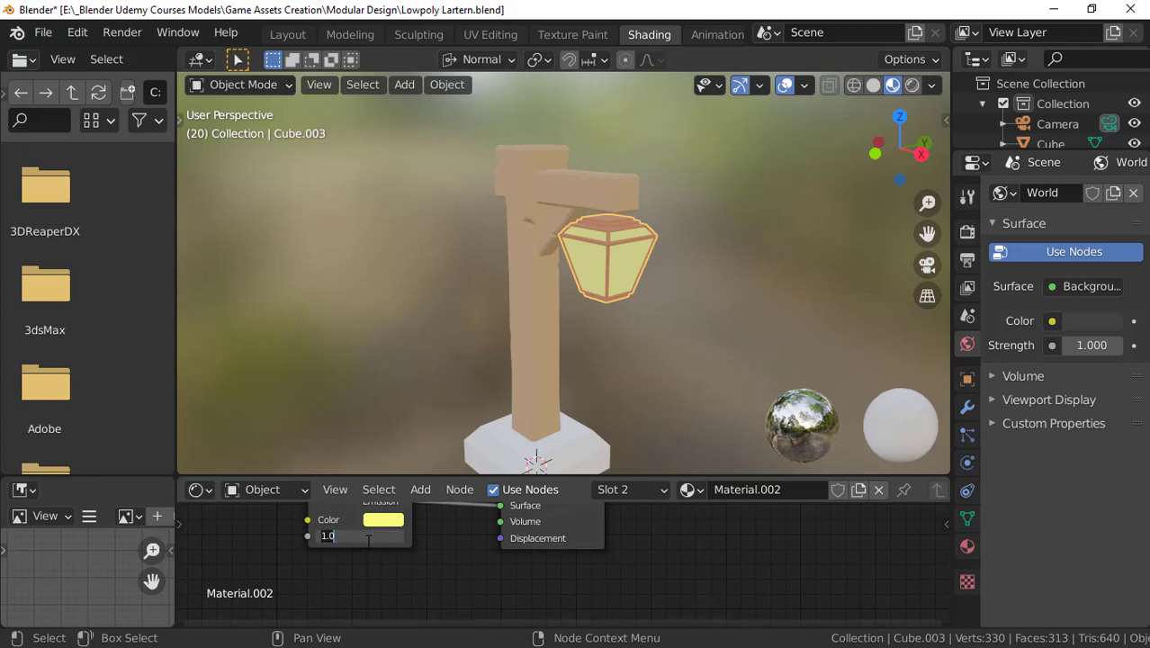
key("Return")
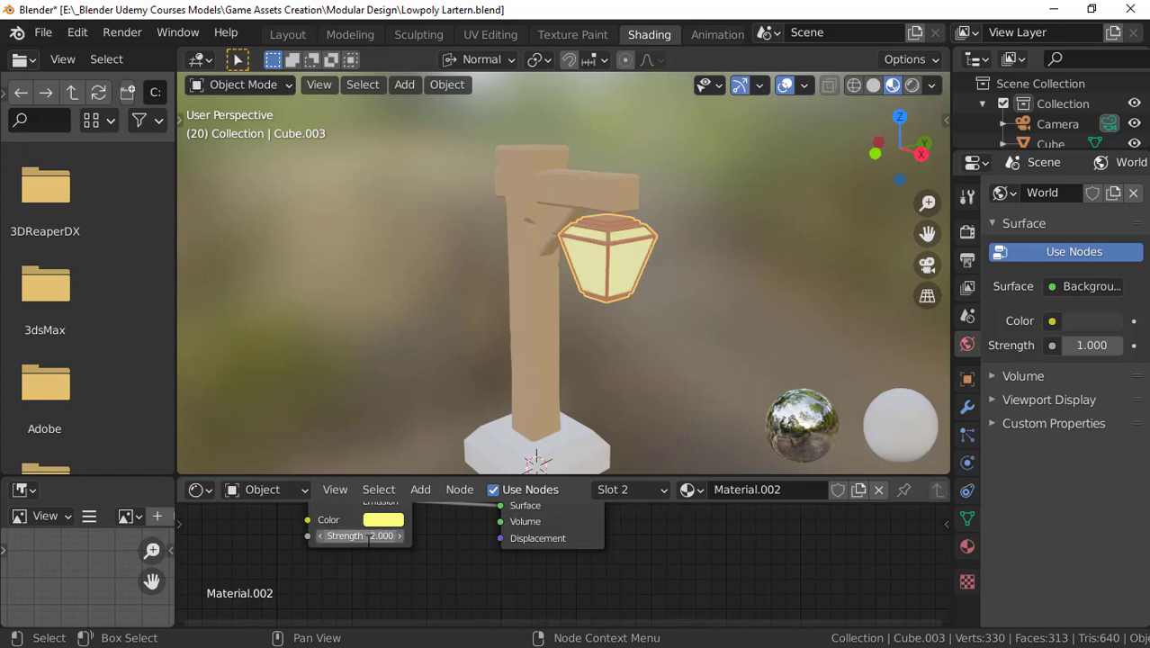
Step: Create a new material for the post's stone base and set its roughness to 1.000
scroll(512, 353, "down", 2, "shift")
scroll(512, 380, "up", 4)
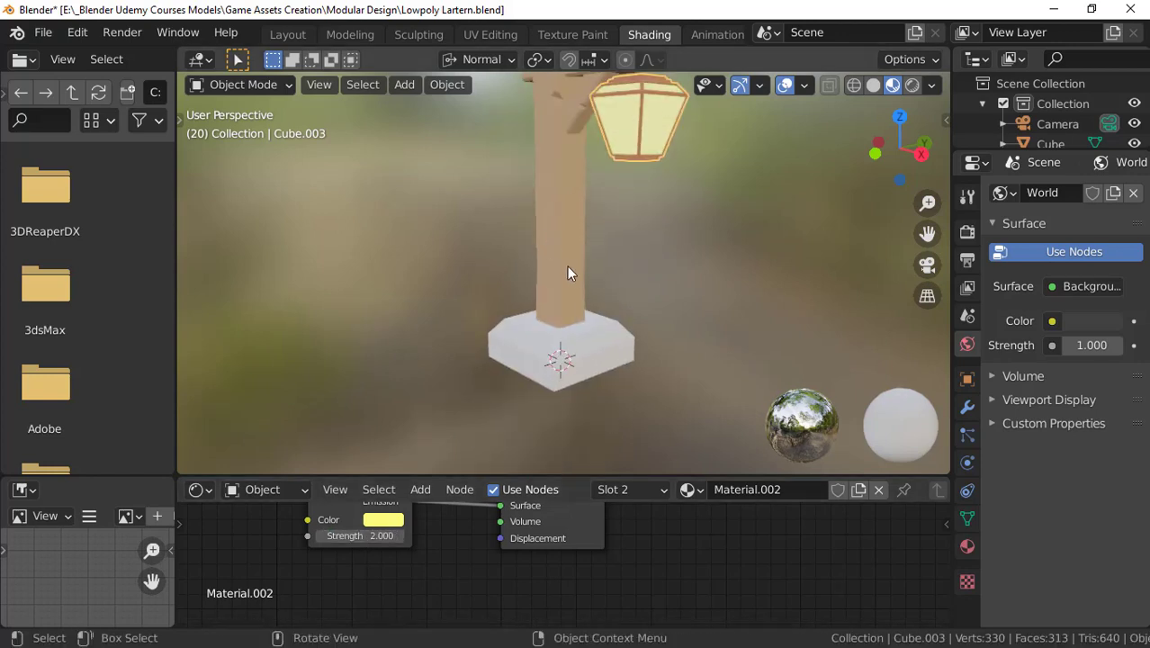
left_click(583, 376)
middle_click_drag(553, 293, 560, 280, "shift")
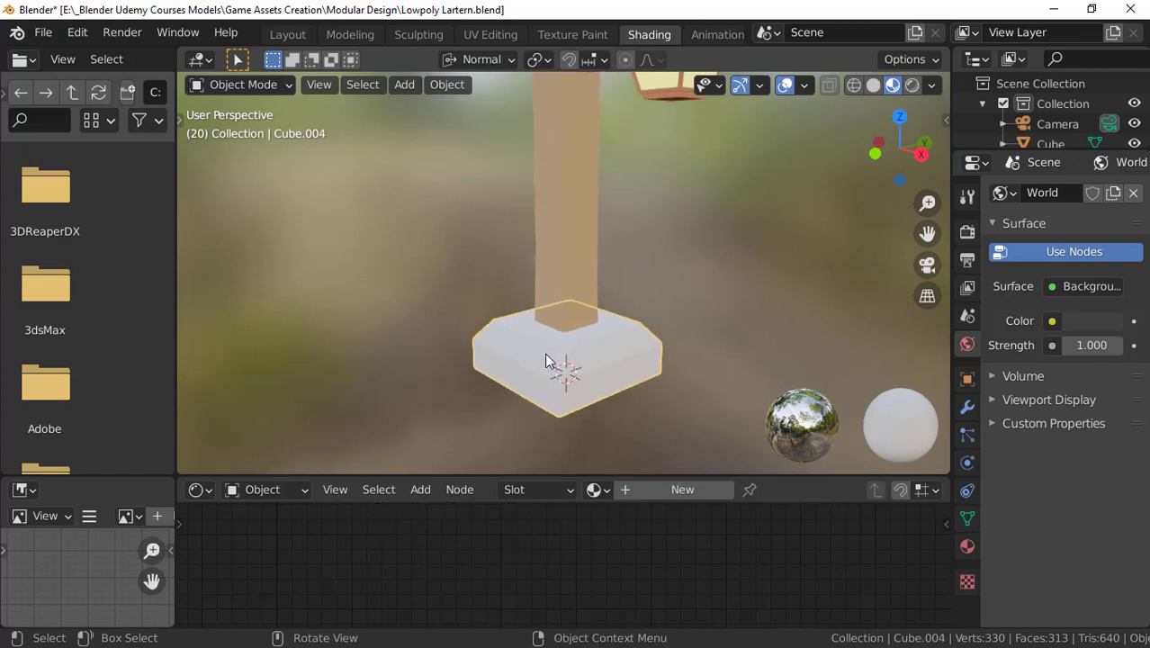
left_click(663, 486)
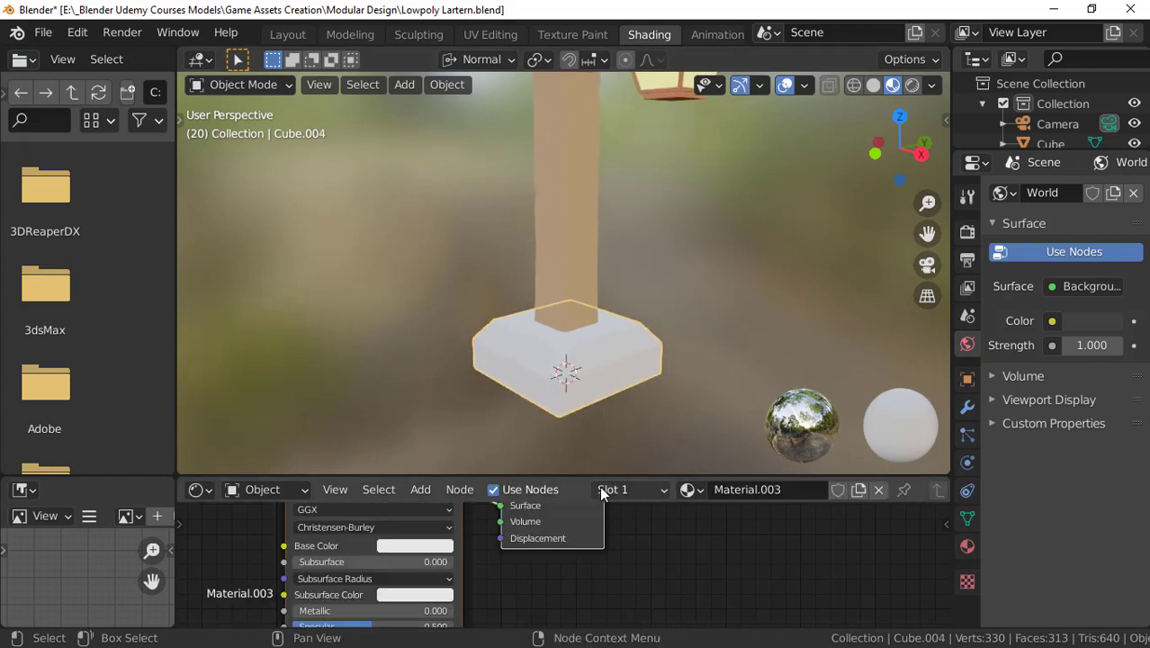
left_click_drag(574, 475, 574, 288)
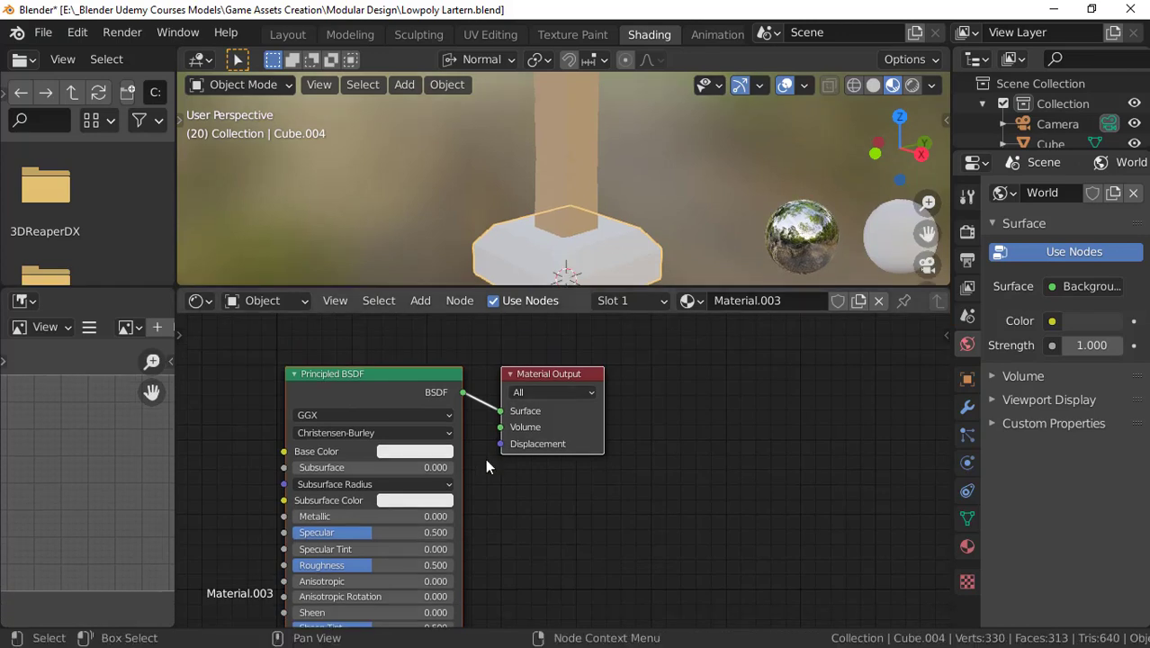
left_click_drag(320, 567, 455, 565)
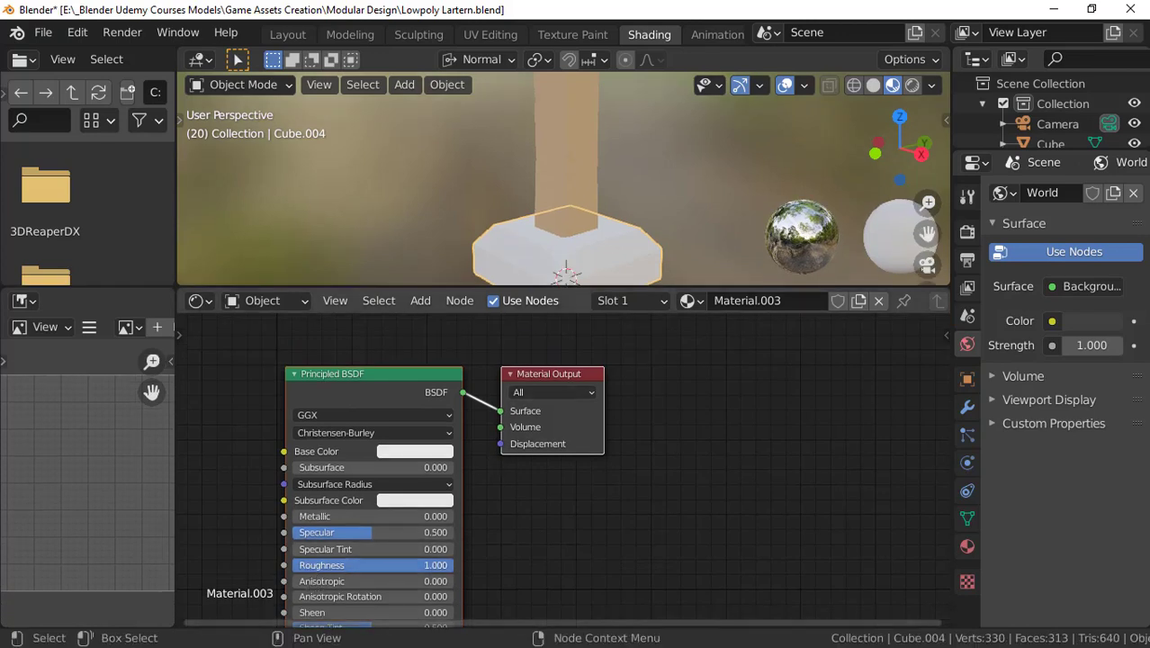
Step: Set the base material's Base Color to a muted, slightly darkened reddish brown
left_click(396, 451)
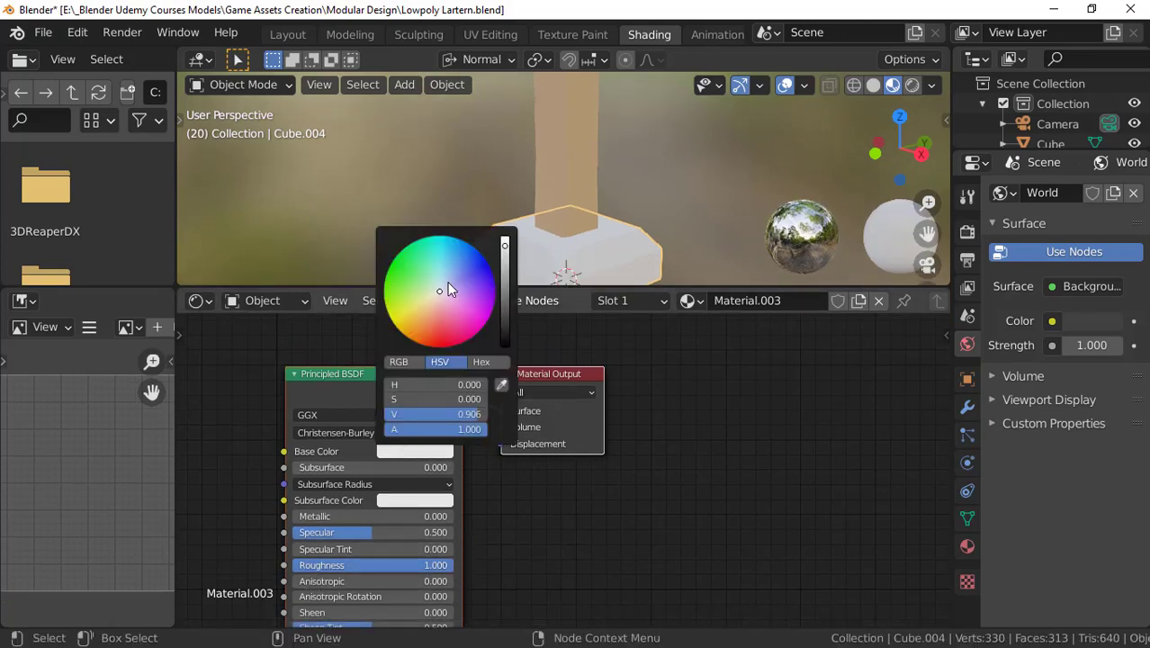
left_click_drag(432, 305, 430, 314)
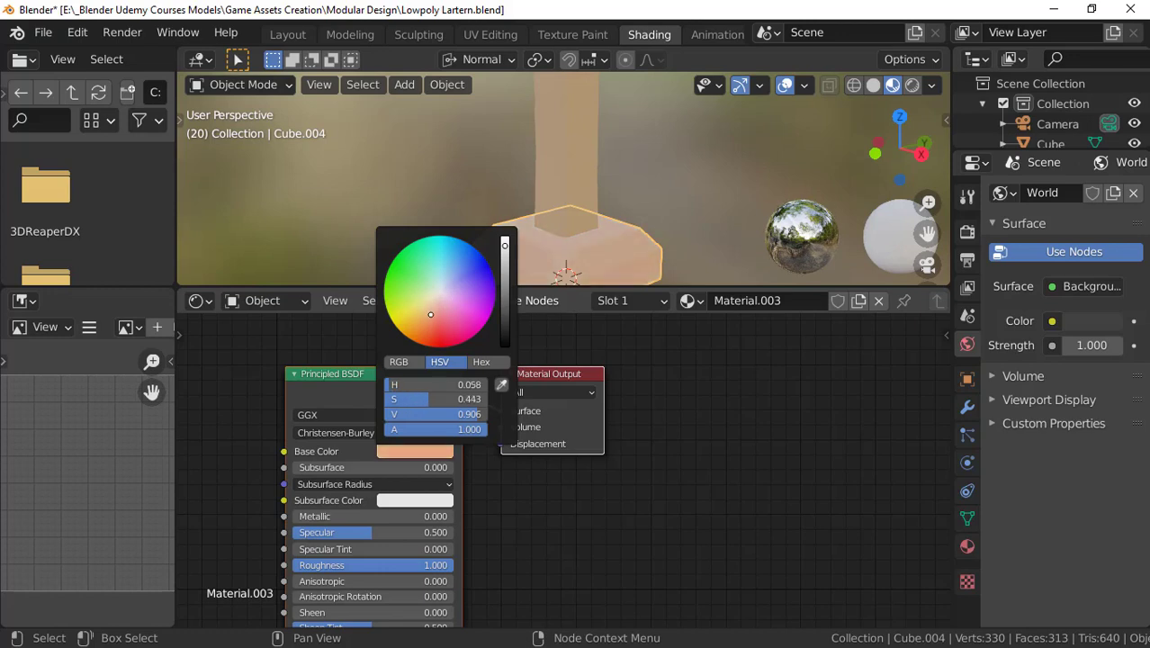
left_click_drag(505, 245, 505, 262)
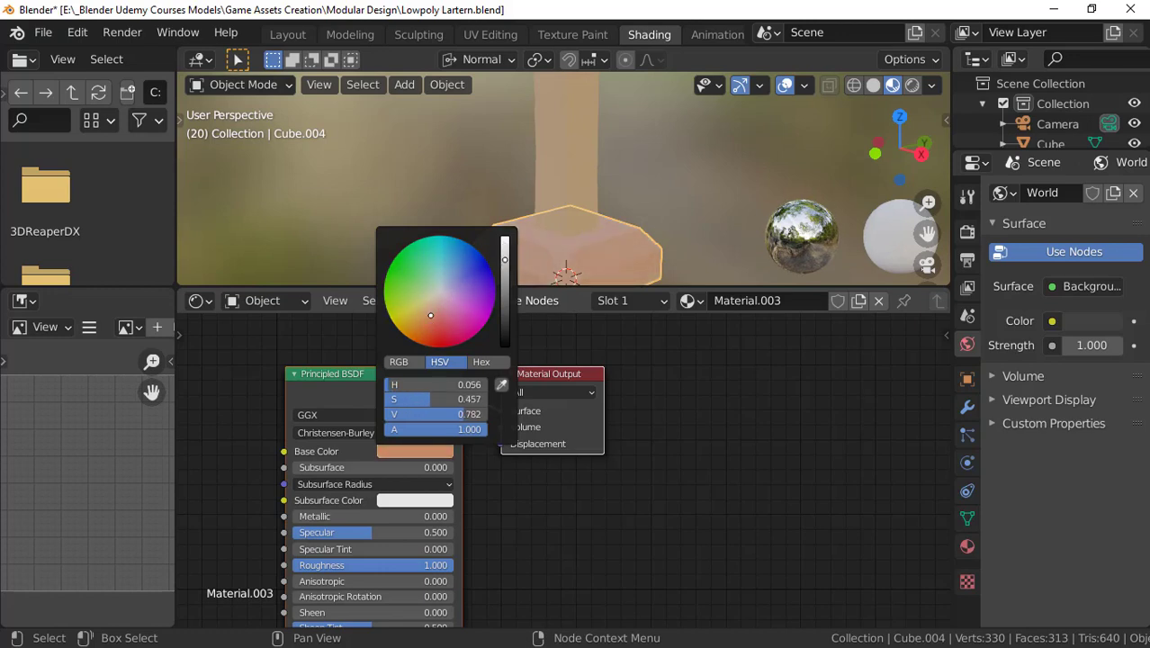
left_click_drag(430, 314, 432, 309)
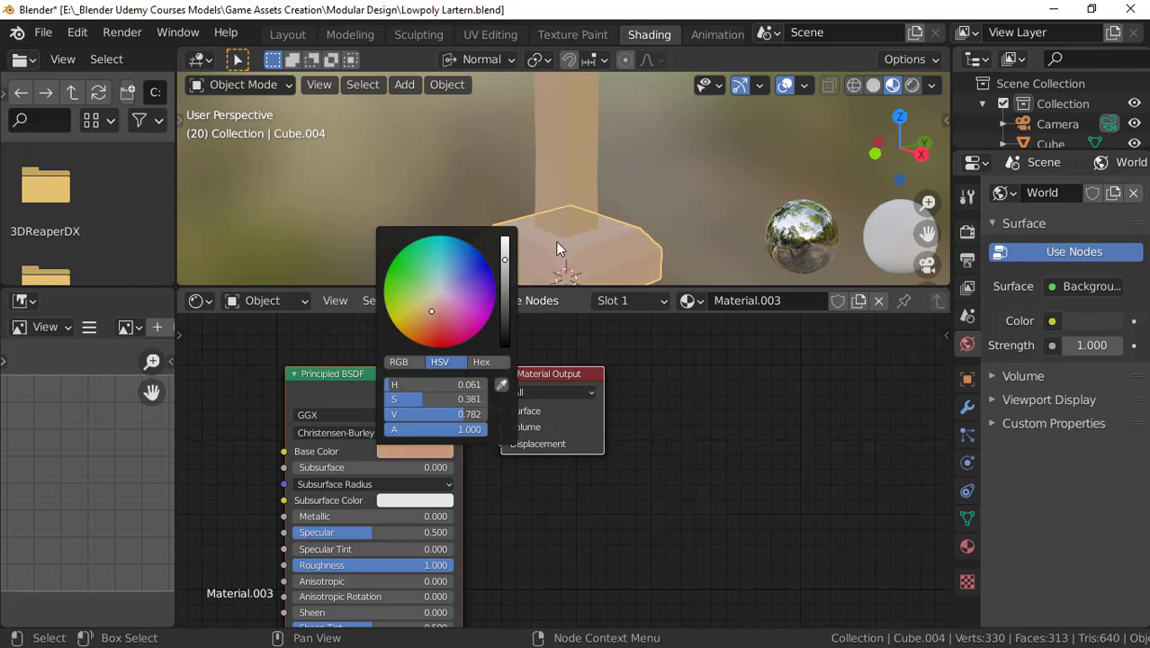
scroll(518, 234, "down", 6)
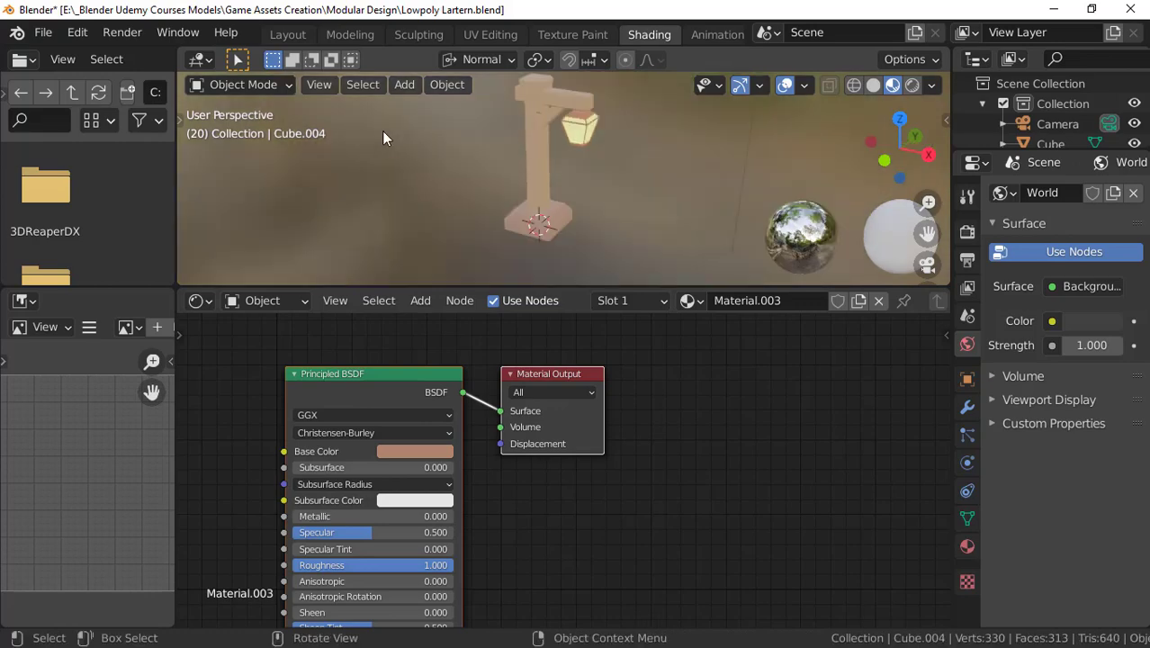
Step: Switch to the Layout workspace and display the lantern post in Material Preview shading
left_click(288, 34)
scroll(477, 250, "up", 4)
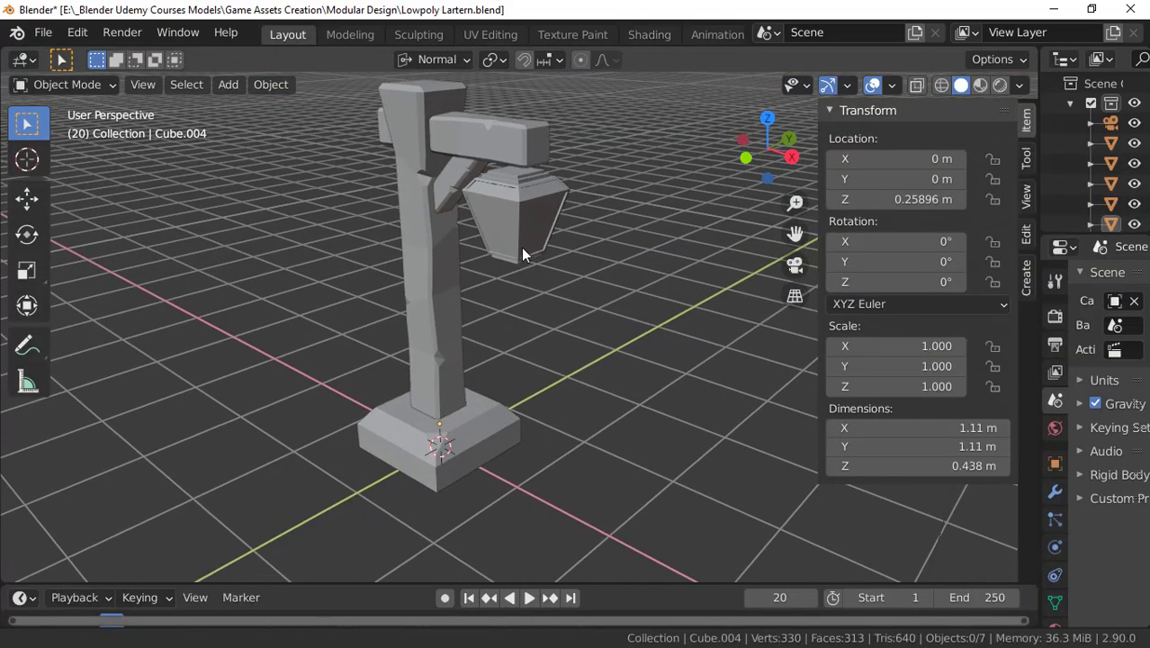
scroll(521, 248, "down", 1)
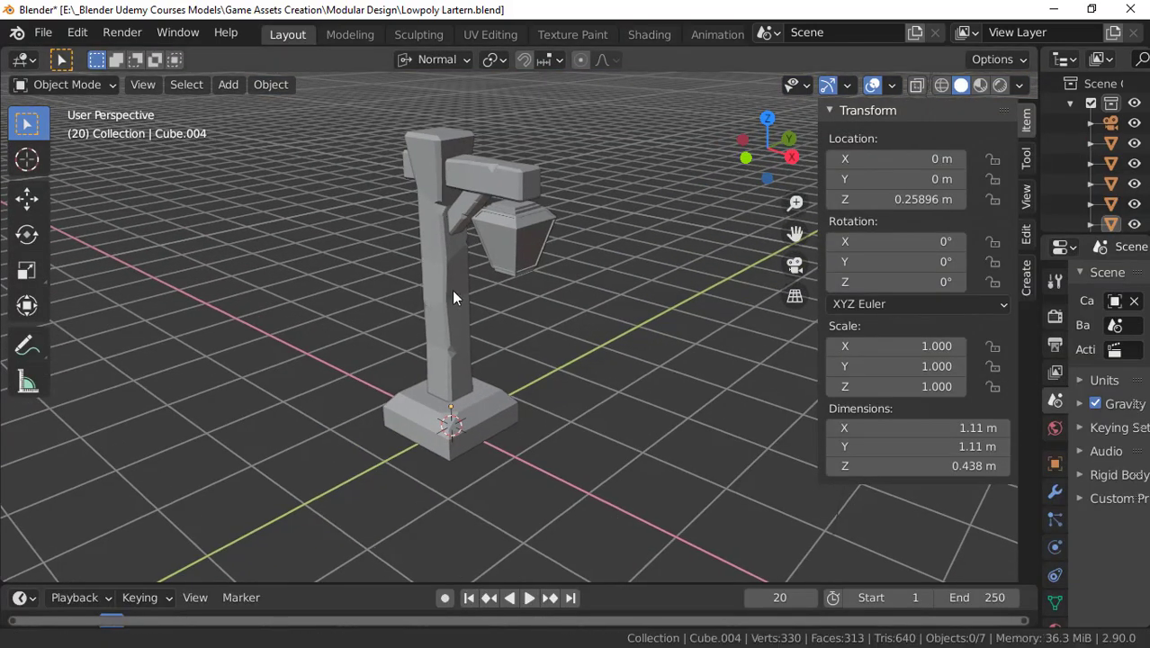
middle_click_drag(451, 289, 609, 255, "shift")
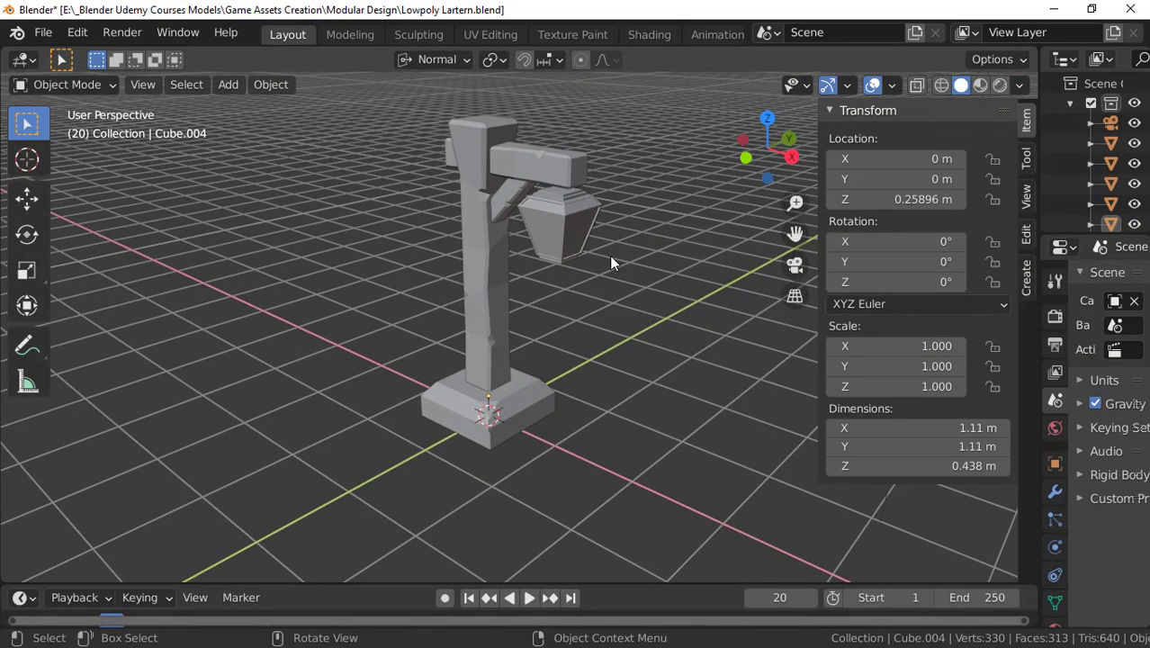
left_click(980, 85)
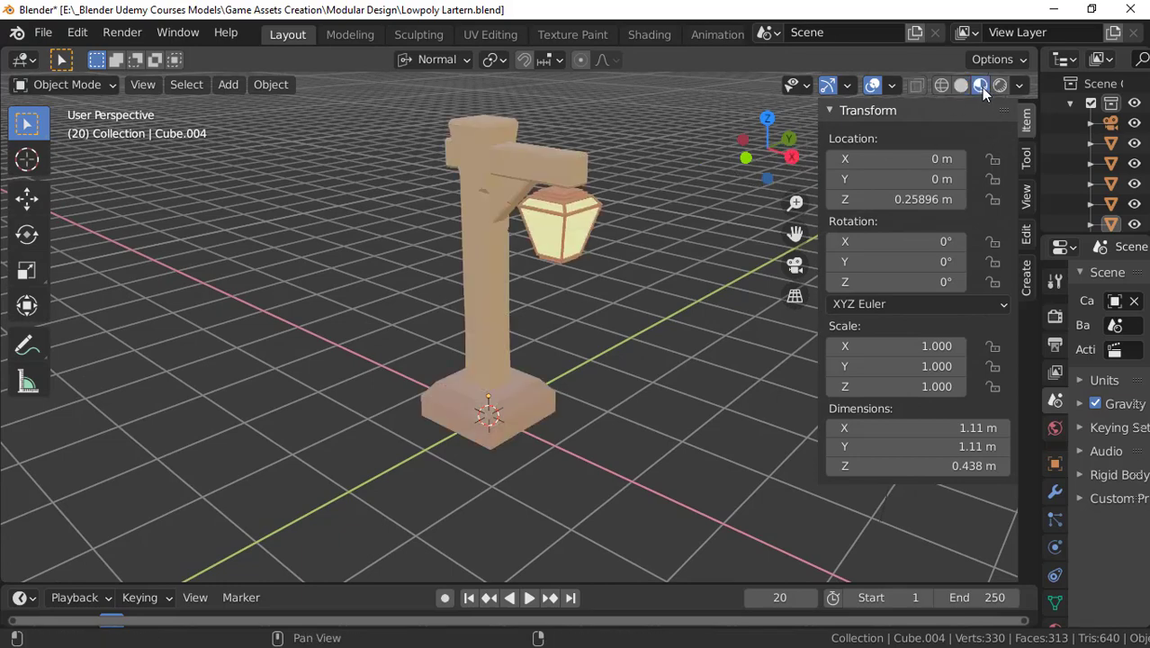
left_click_drag(470, 316, 460, 332, "shift")
middle_click_drag(460, 332, 449, 336, "shift")
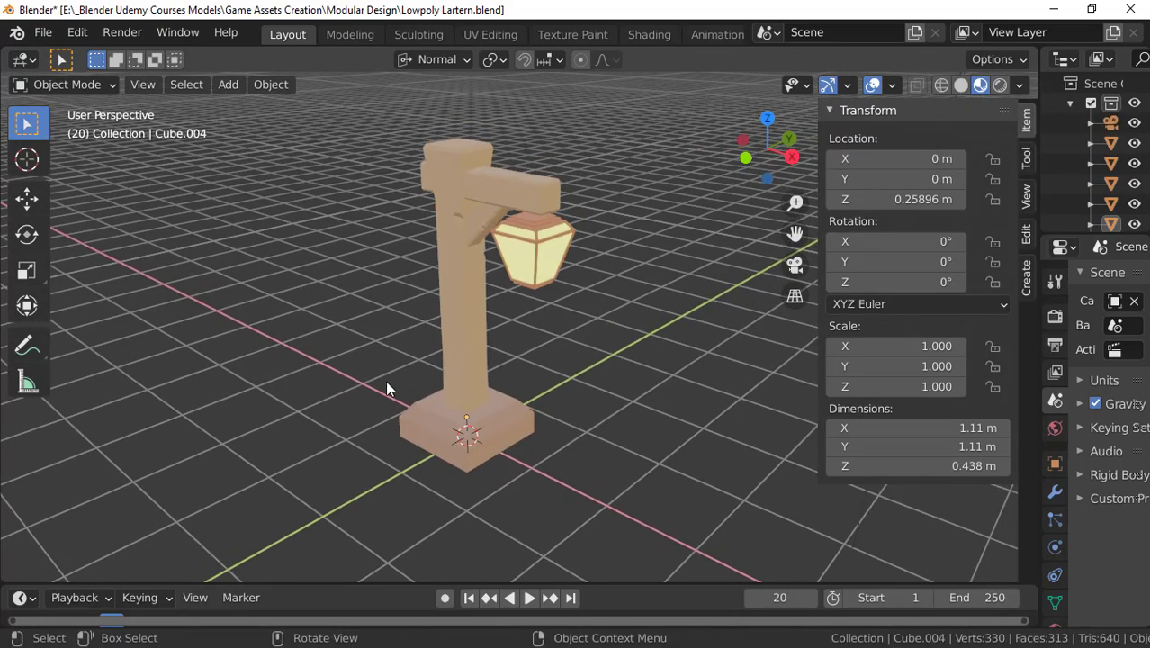
Step: Add a ground plane beneath the post, scale it up to about 17.3 m square, and save the file
scroll(272, 412, "down", 3)
key("KP_1")
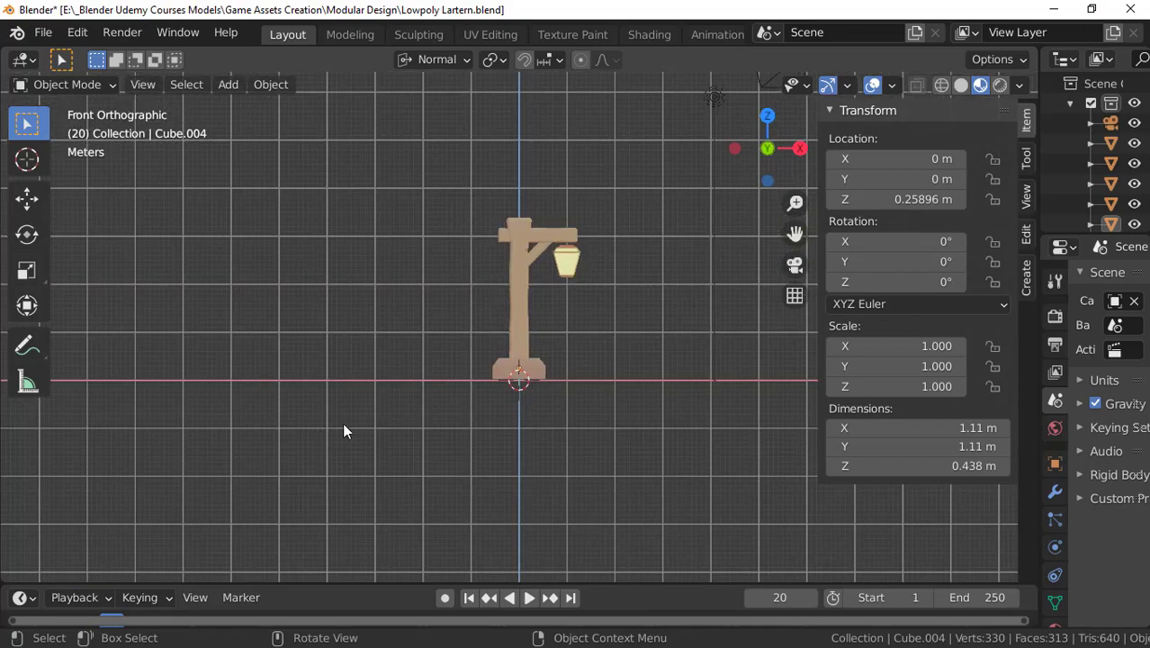
middle_click_drag(518, 390, 425, 328)
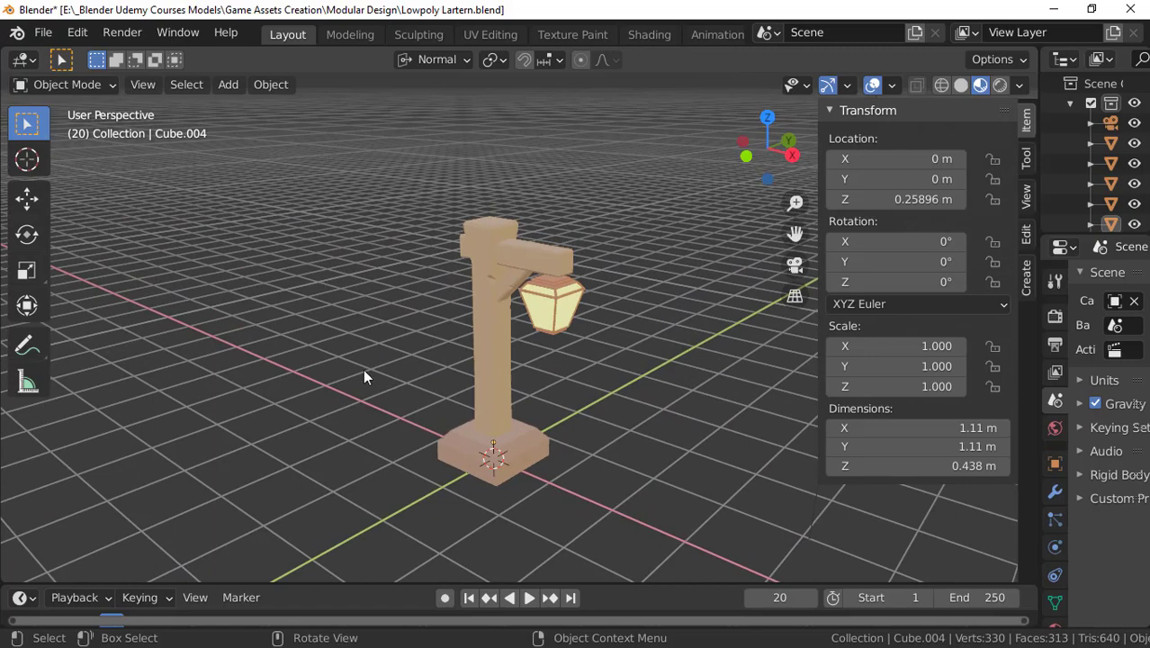
key("shift")
key("shift+a")
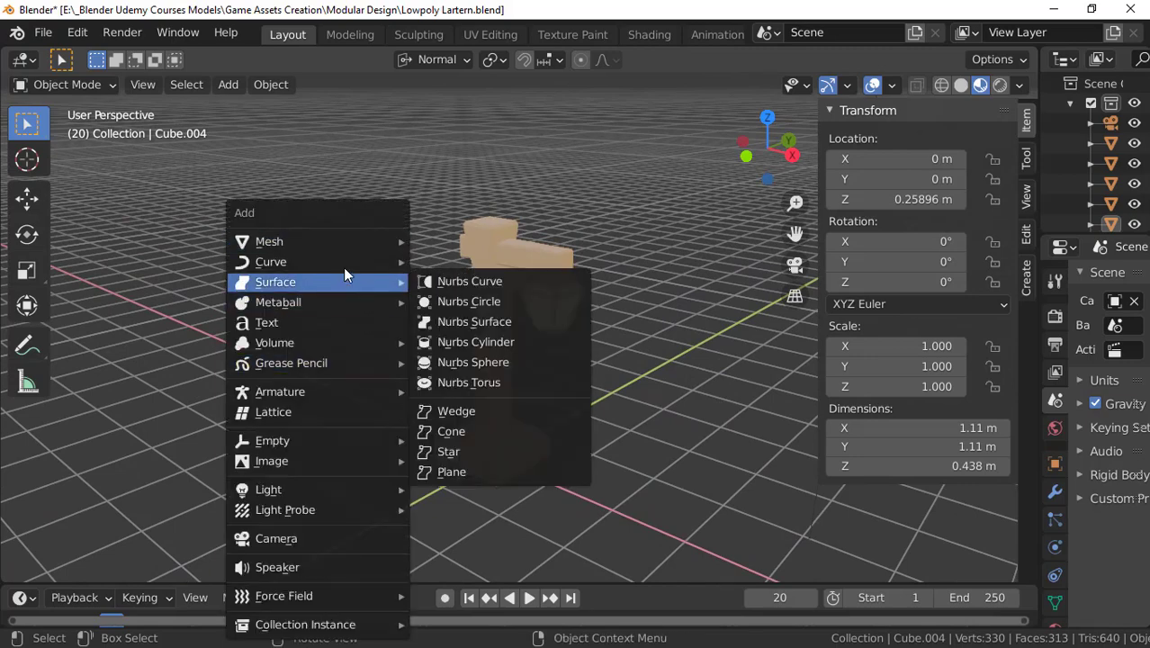
mouse_move(388, 245)
left_click(432, 241)
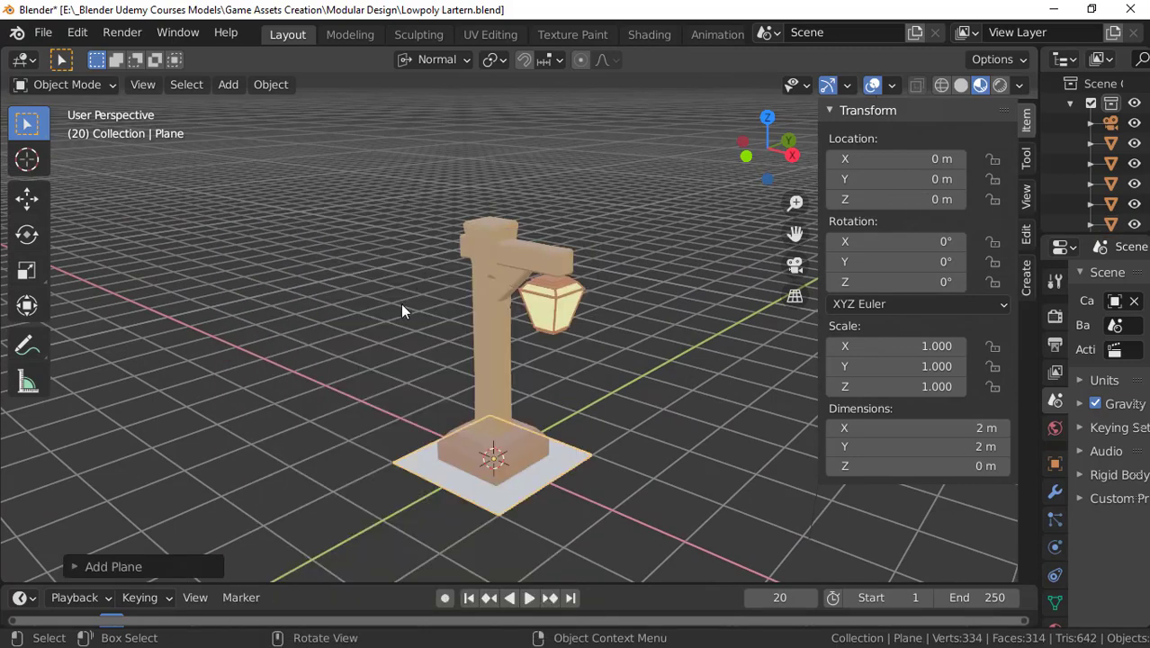
scroll(396, 324, "down", 3)
scroll(416, 371, "up", 2)
key("s")
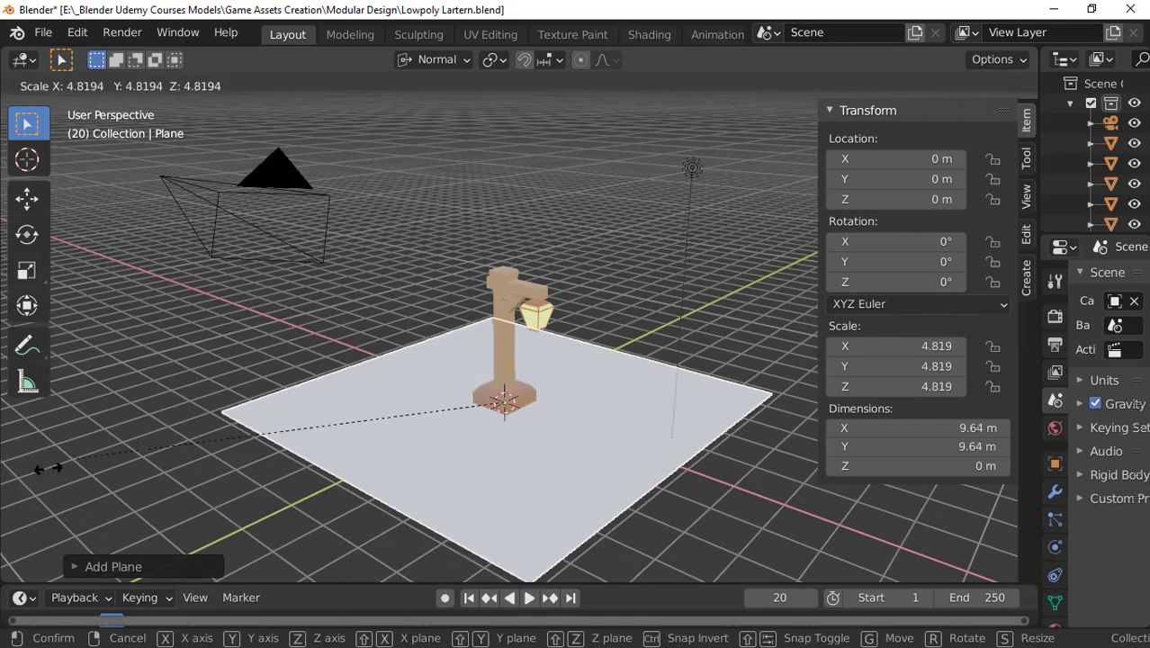
left_click(803, 531)
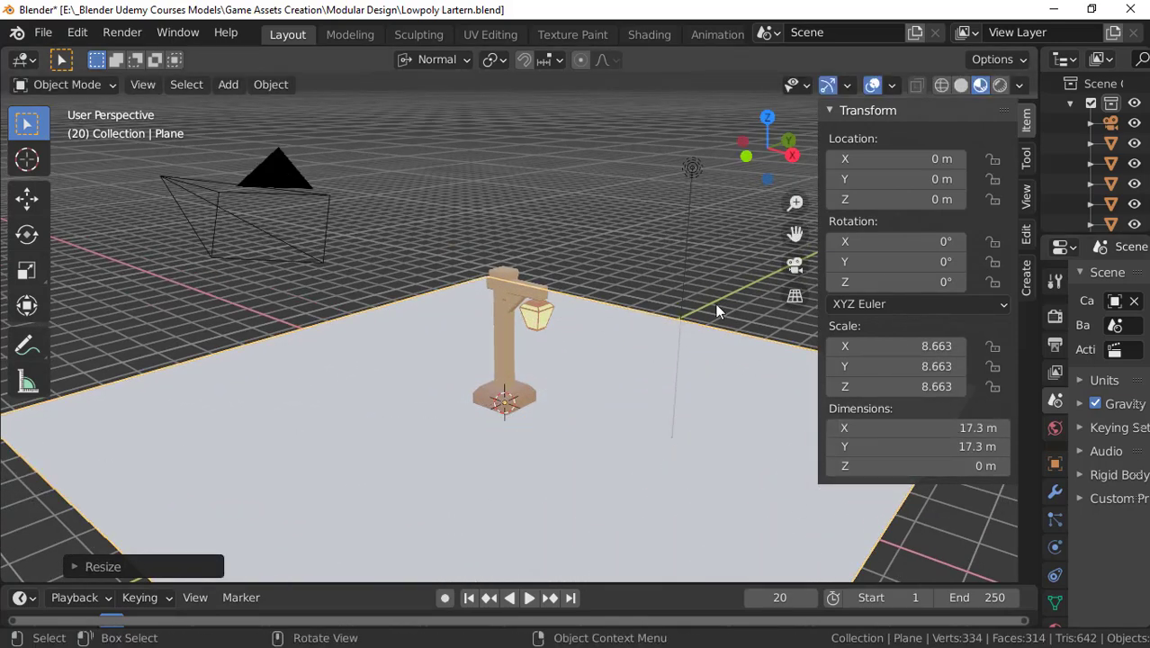
key("ctrl+s")
Step: Select the hanging lantern and enter Edit Mode on its mesh
scroll(497, 348, "up", 5)
middle_click_drag(457, 385, 559, 308)
scroll(564, 294, "up", 3)
scroll(567, 296, "up", 3)
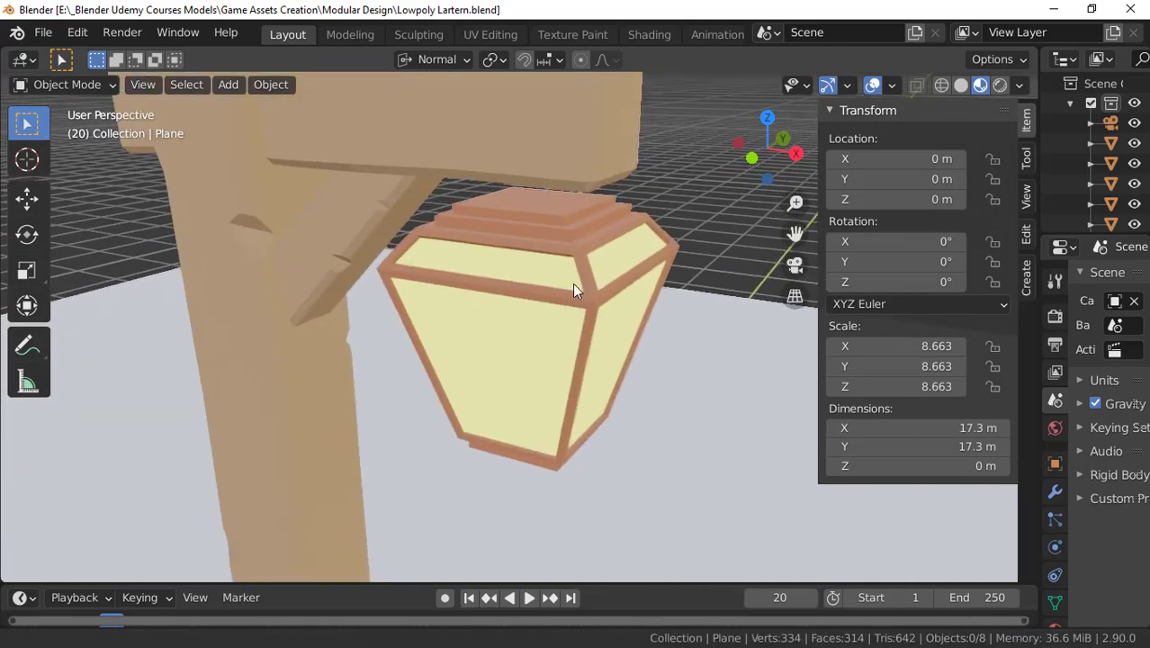
left_click(559, 259)
scroll(558, 262, "down", 6)
scroll(548, 306, "up", 3)
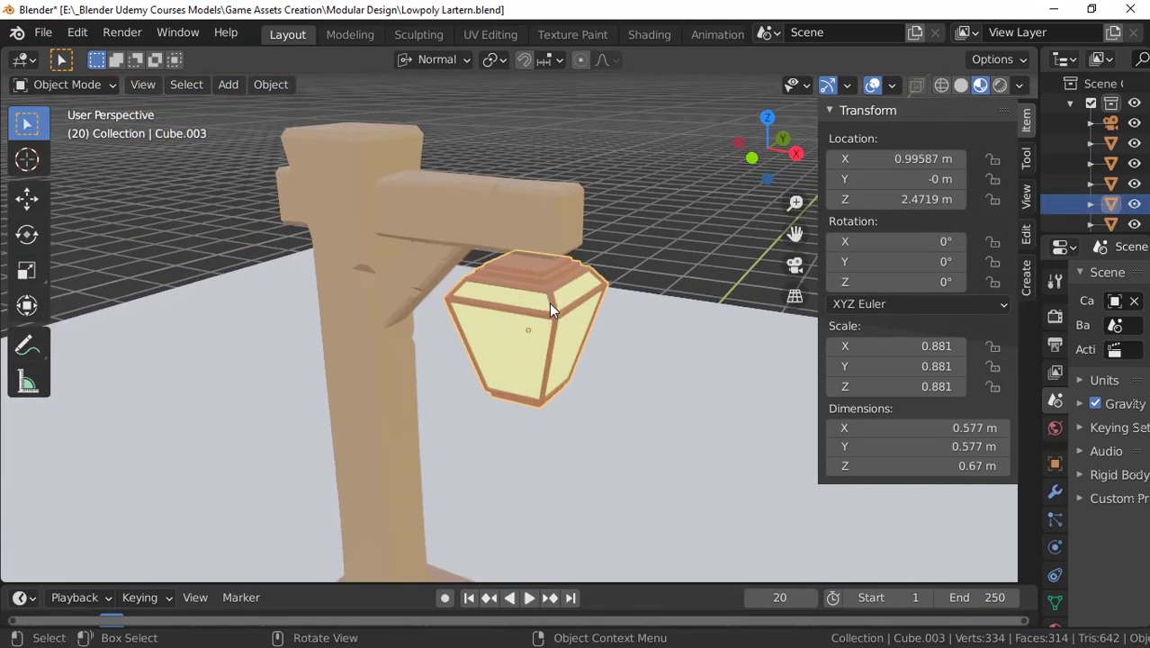
middle_click_drag(549, 300, 522, 320, "shift")
scroll(499, 333, "up", 3)
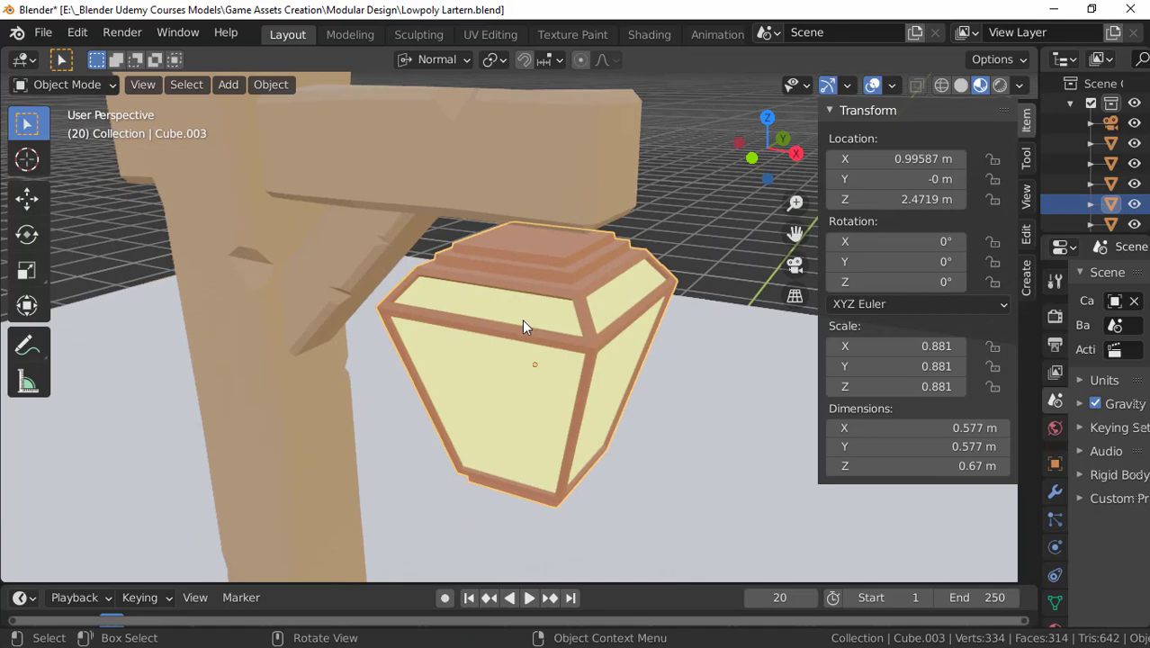
key("Tab")
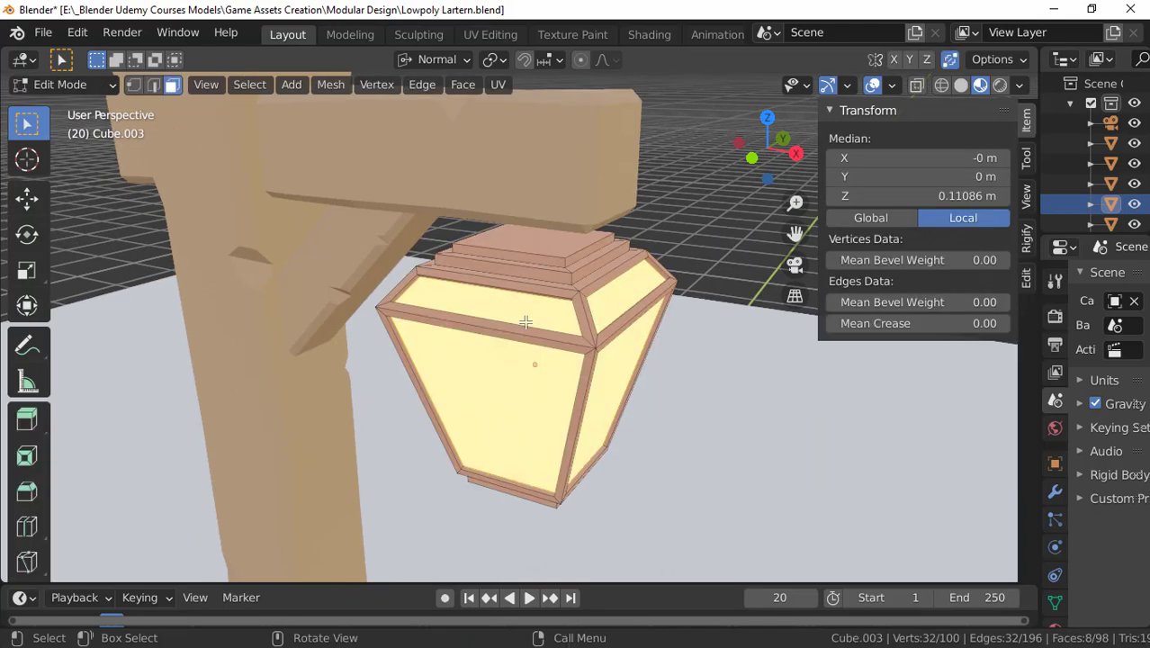
Step: Inset the lantern's topmost face by about 0.127 to leave a small square in its center
middle_click_drag(550, 304, 538, 314)
scroll(538, 315, "up", 4)
left_click(468, 244)
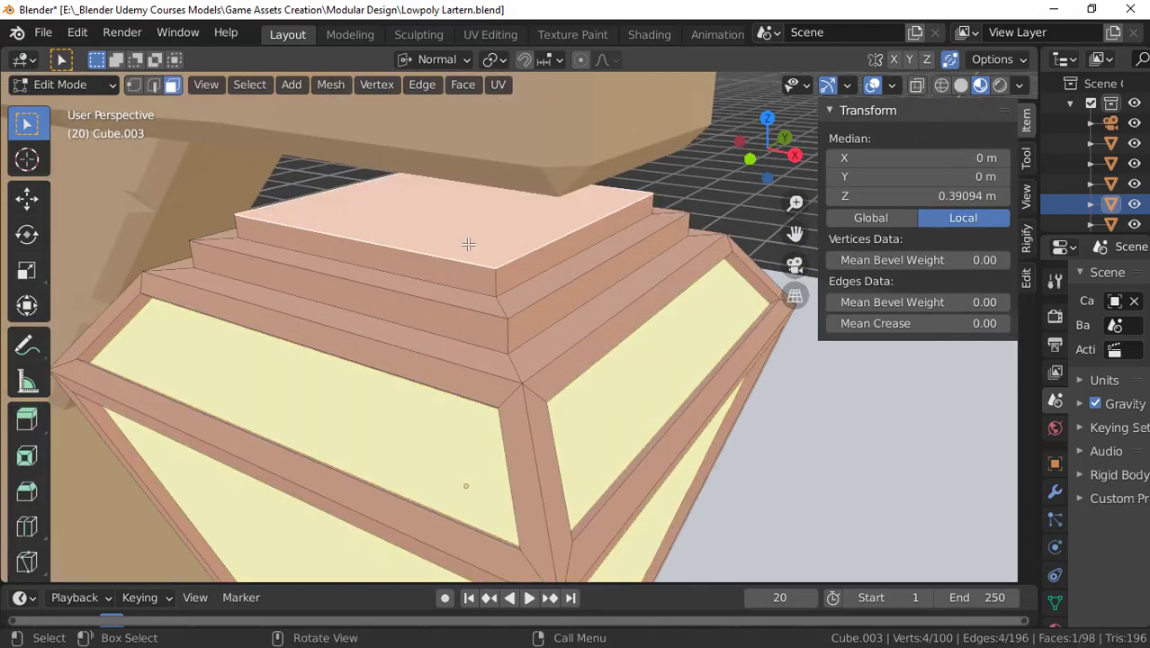
scroll(468, 295, "down", 5)
middle_click_drag(439, 322, 490, 311, "shift")
scroll(470, 313, "up", 6)
scroll(470, 313, "down", 3)
key("i")
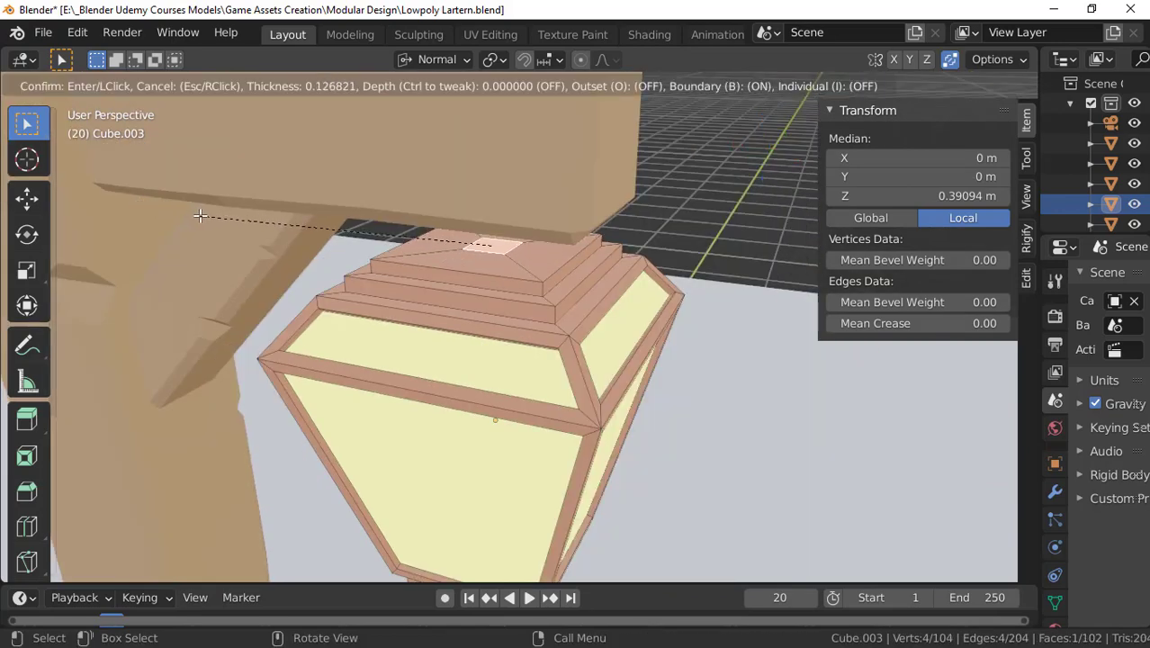
left_click(200, 216)
Step: Extrude the small inset top face upward about 0.095 m to the underside of the beam
scroll(486, 229, "up", 5)
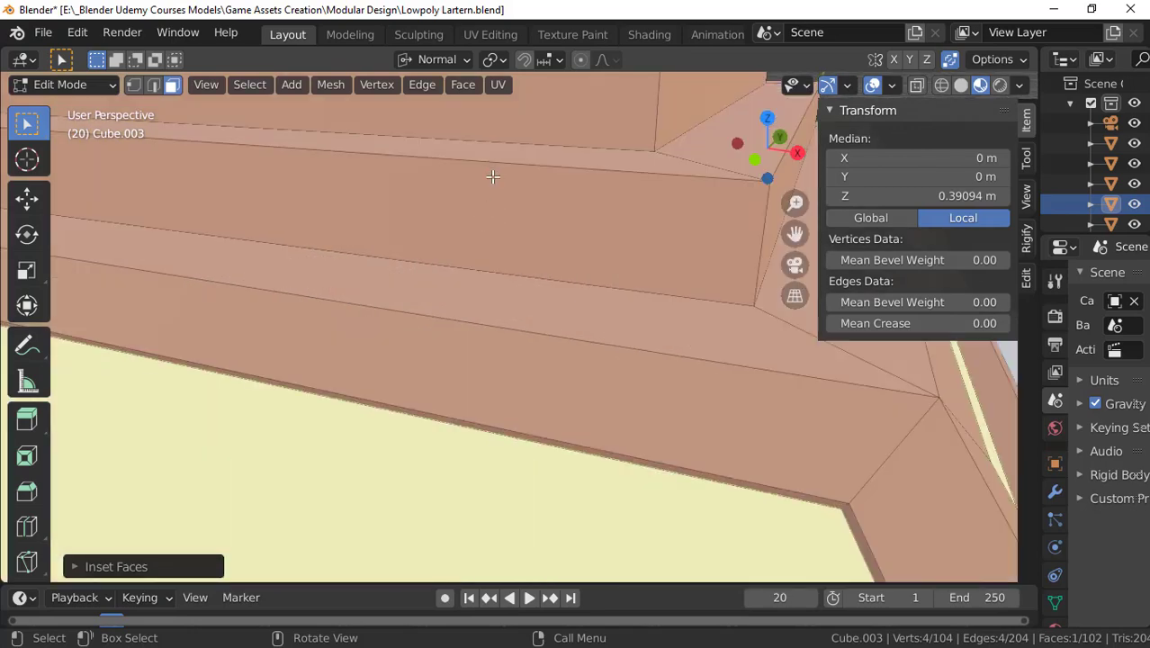
scroll(485, 216, "down", 5)
key("KP_1")
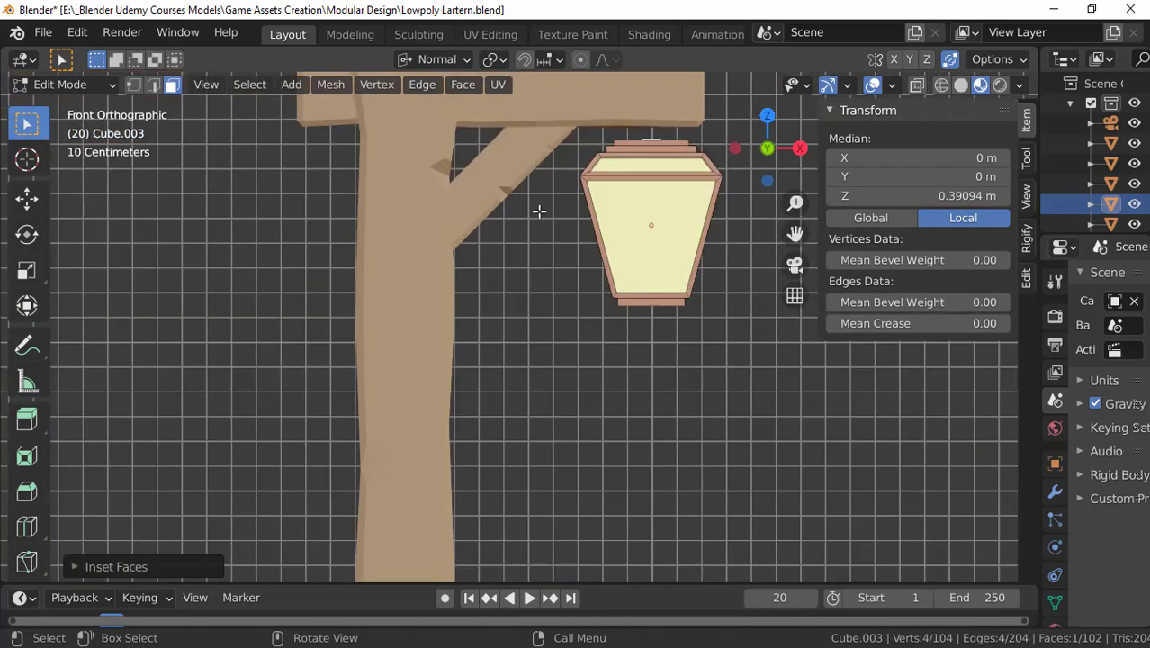
middle_click_drag(539, 211, 470, 336, "shift")
scroll(414, 357, "up", 2)
key("e")
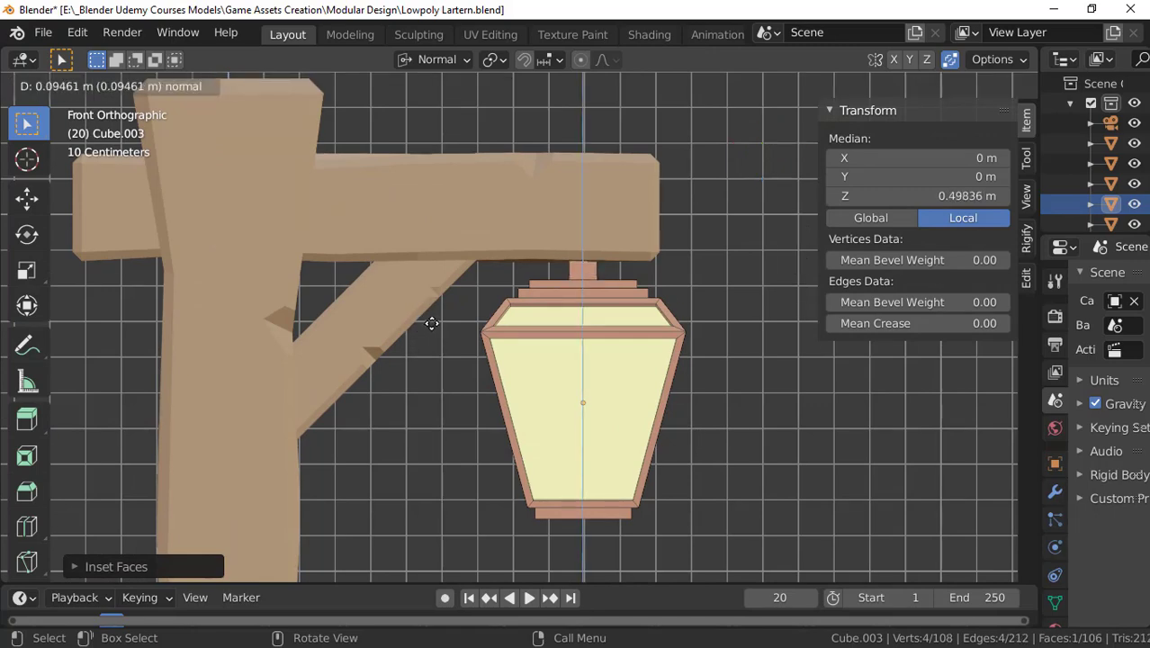
left_click(444, 325)
Step: Return to Object Mode, clear the lantern's selection and save the file
middle_click_drag(580, 337, 572, 306)
scroll(544, 337, "down", 3)
scroll(571, 295, "up", 2)
key("Tab")
key("alt+a")
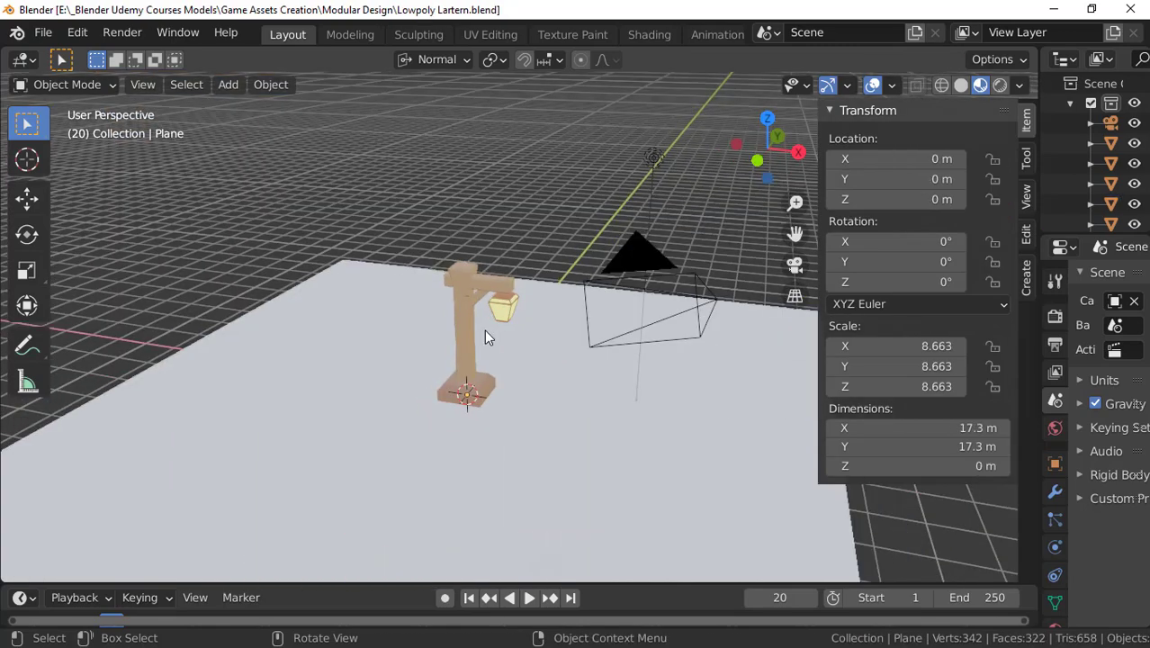
Step: Select the camera, view the scene through it, and hide the transform sidebar
middle_click_drag(447, 369, 549, 278)
left_click(584, 213)
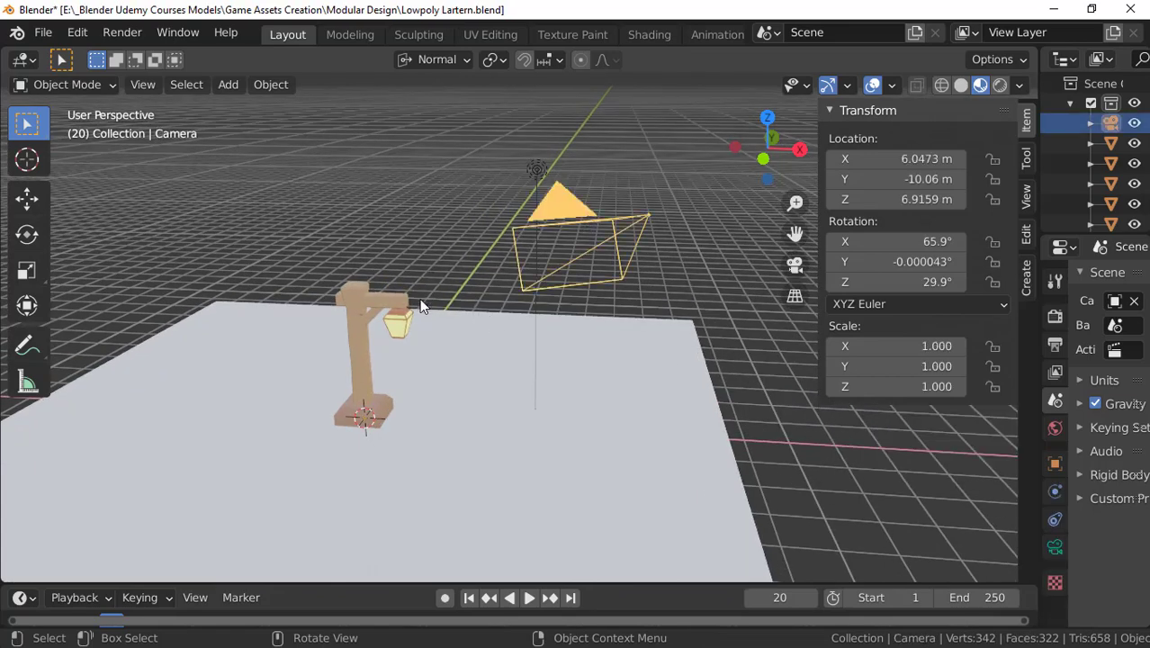
key("KP_0")
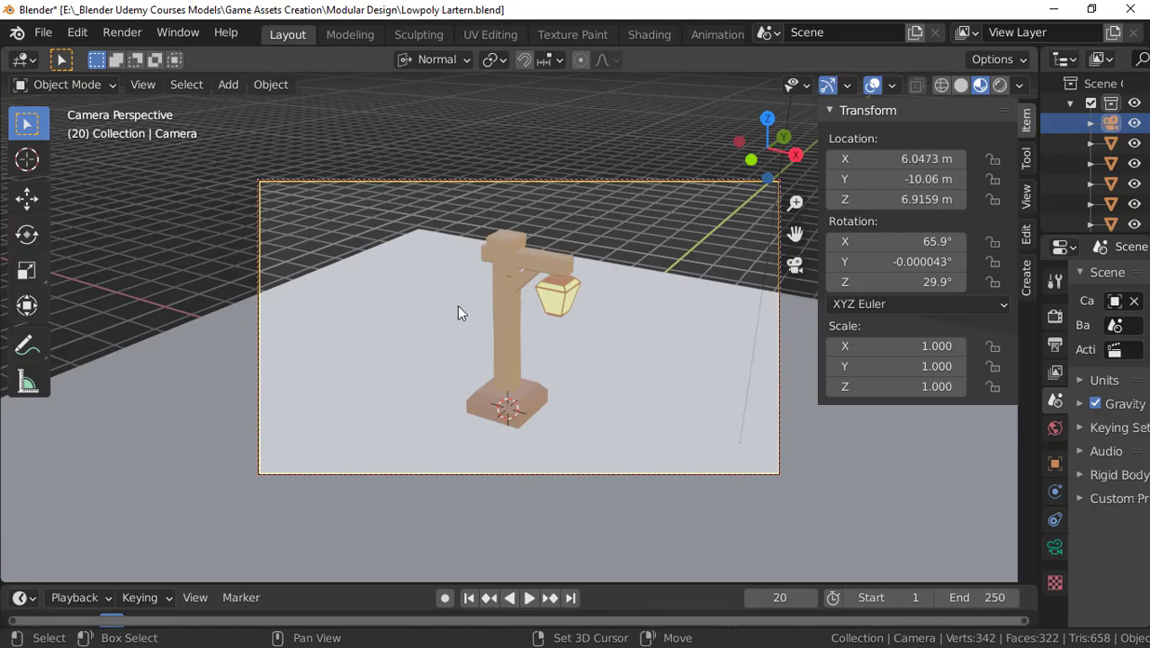
key("n")
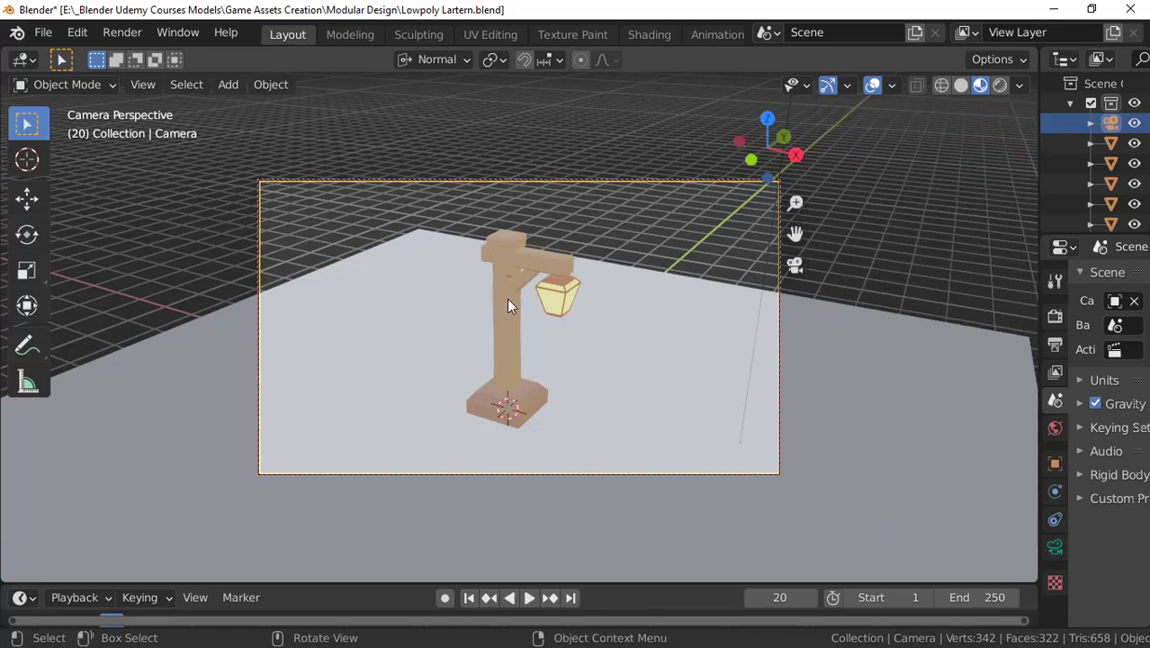
key("n")
key("n")
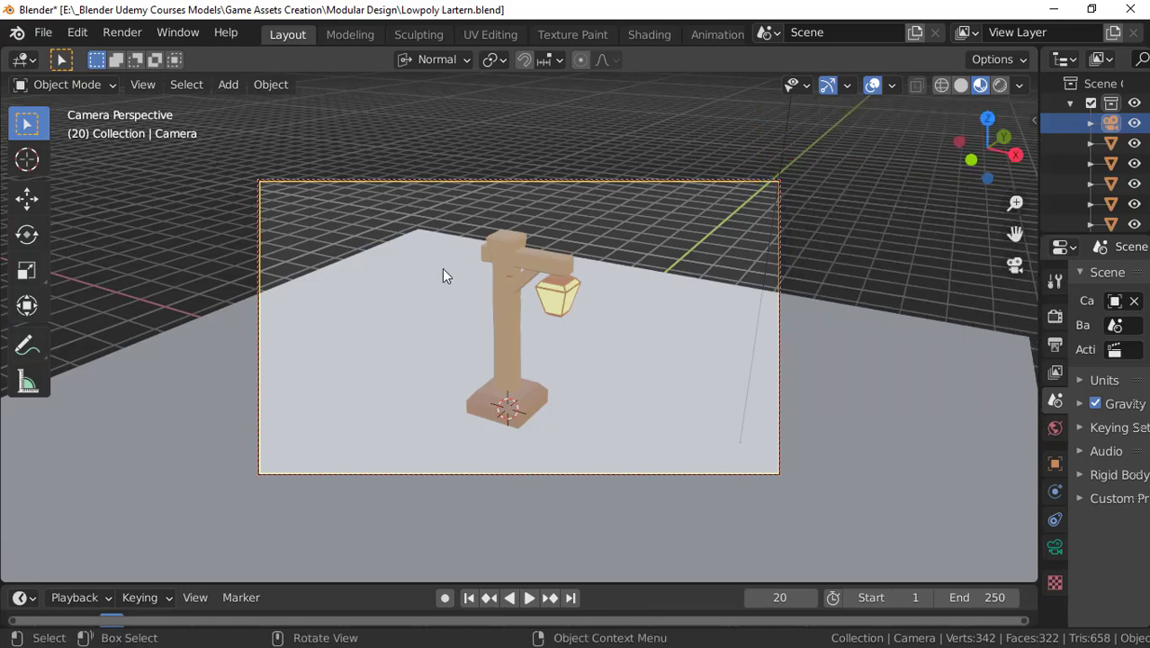
Step: Check the view lock settings to make sure Camera to View is enabled
key("n")
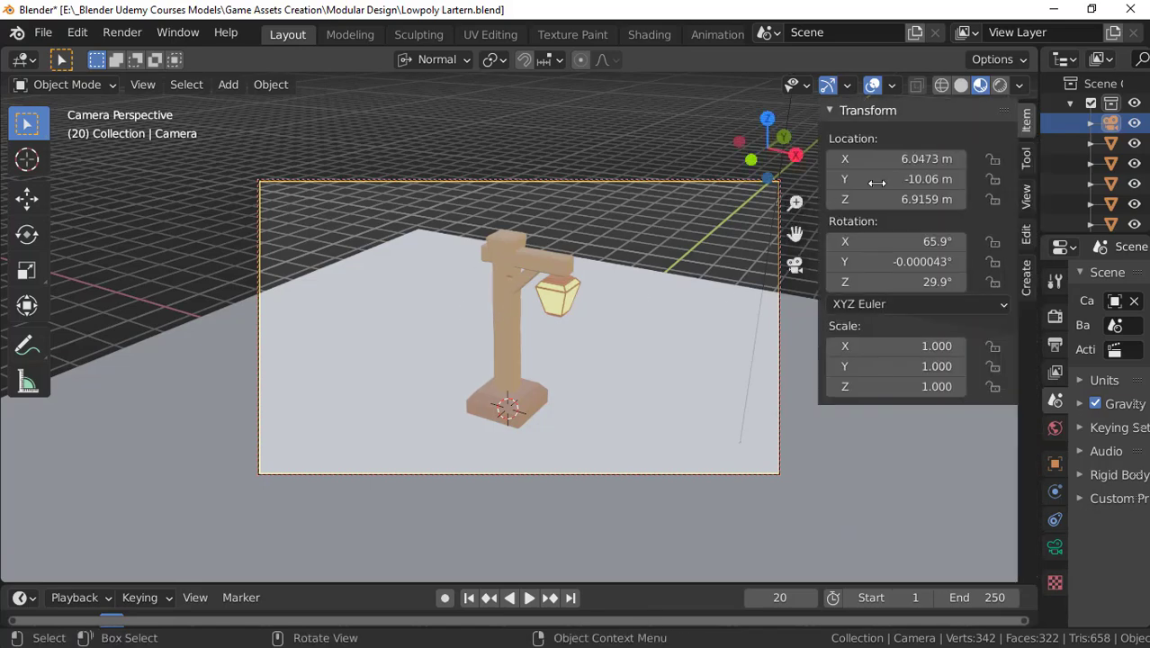
left_click(1025, 196)
scroll(918, 369, "down", 3)
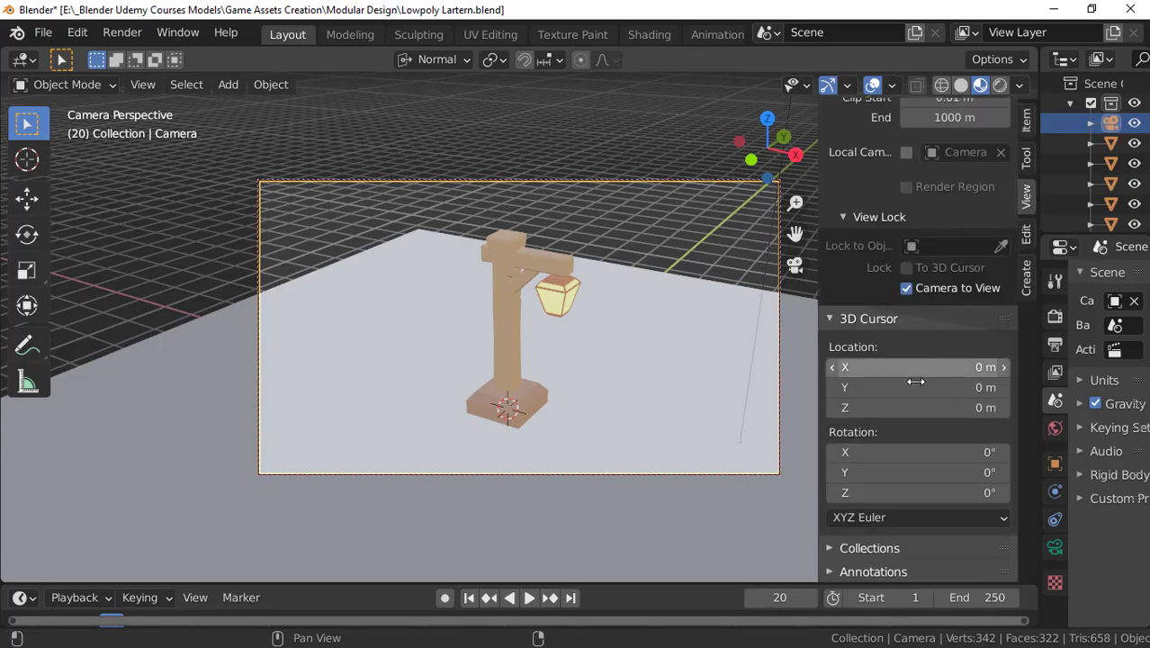
scroll(912, 320, "up", 3)
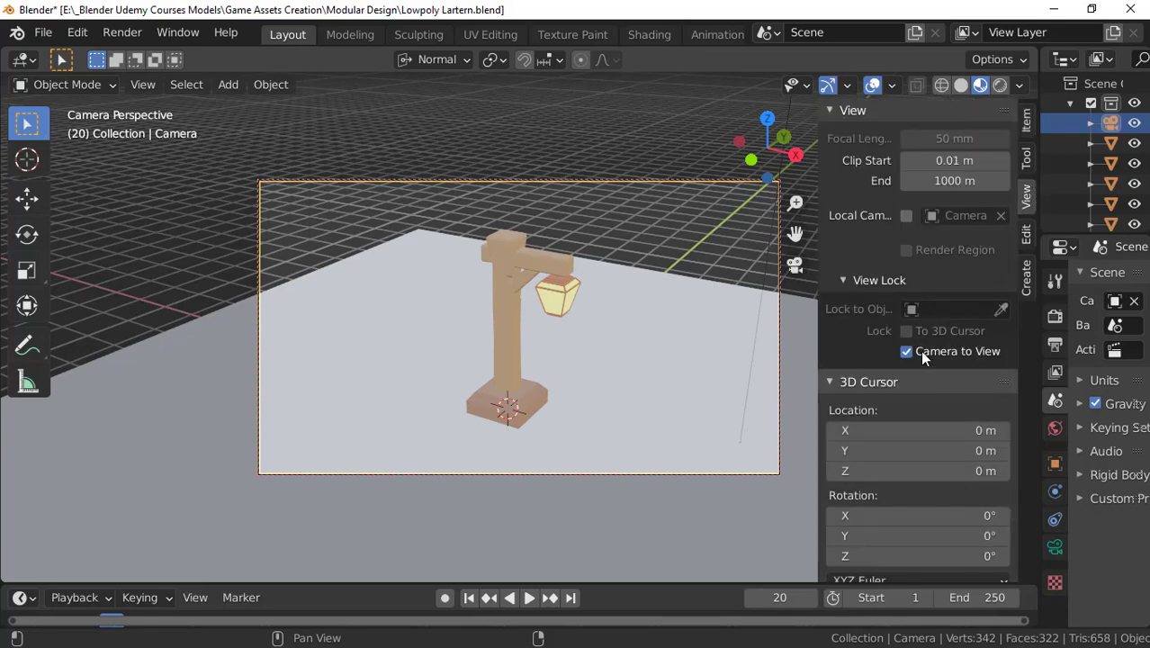
left_click(913, 351)
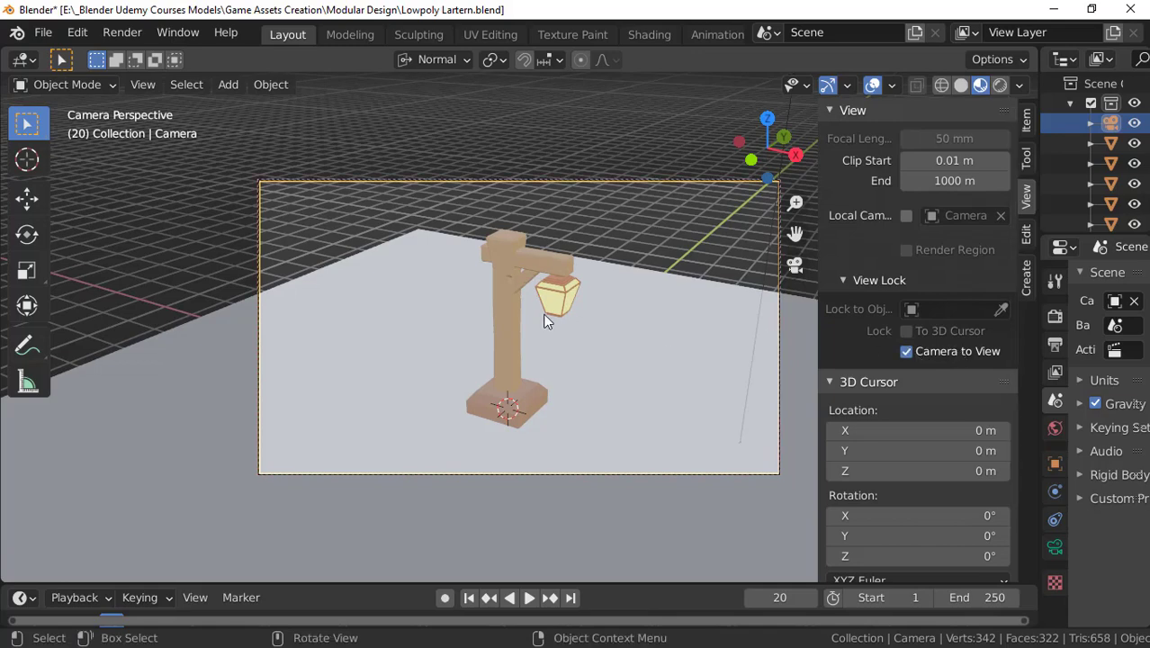
key("n")
Step: Reframe the camera closer to the lantern post so that the whole post fills more of the frame
middle_click_drag(479, 289, 501, 277, "shift")
scroll(501, 276, "up", 6)
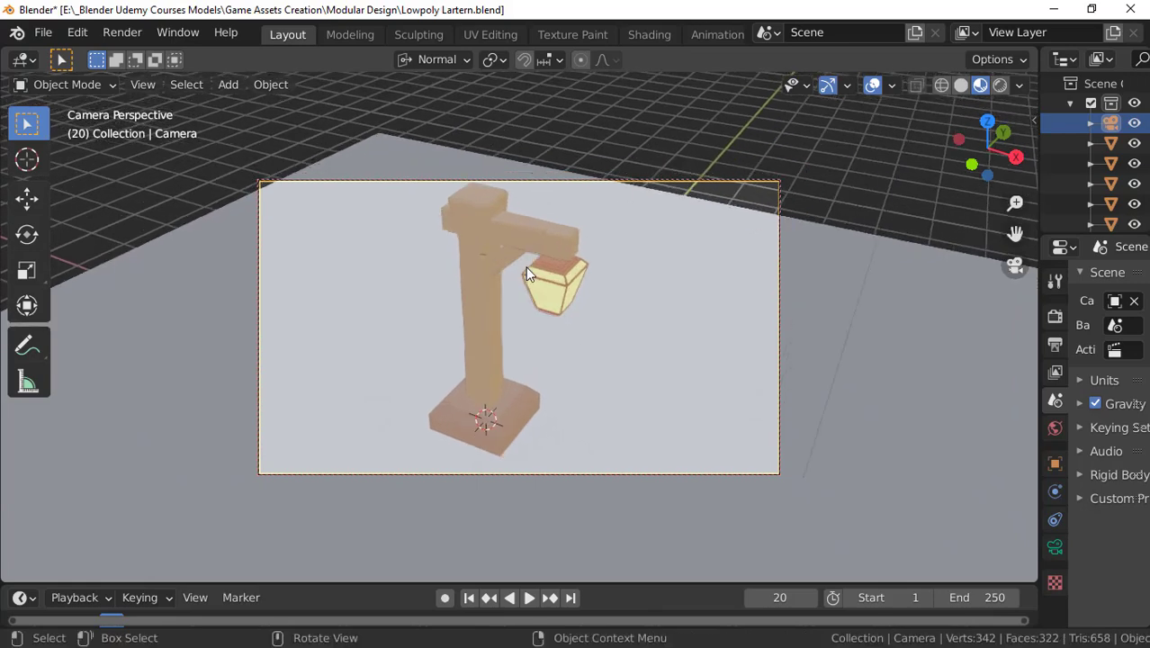
scroll(524, 271, "down", 4)
middle_click_drag(523, 278, 541, 263)
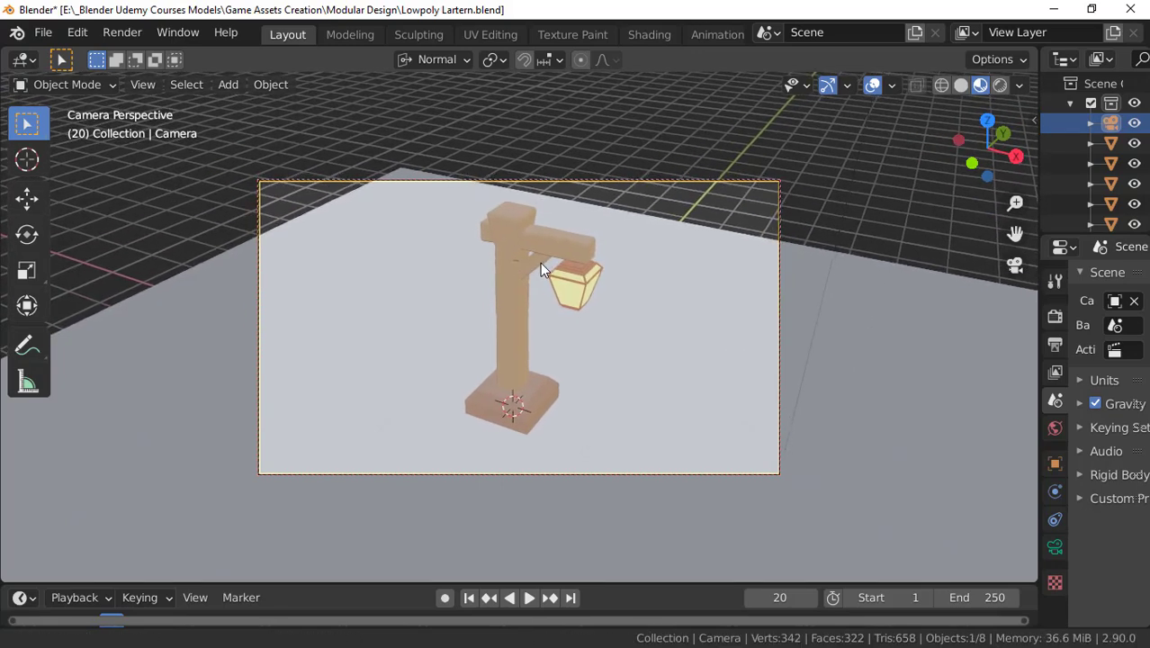
Step: Move the ground plane horizontally toward the back of the scene and scale it up about 1.3 times
left_click(200, 305)
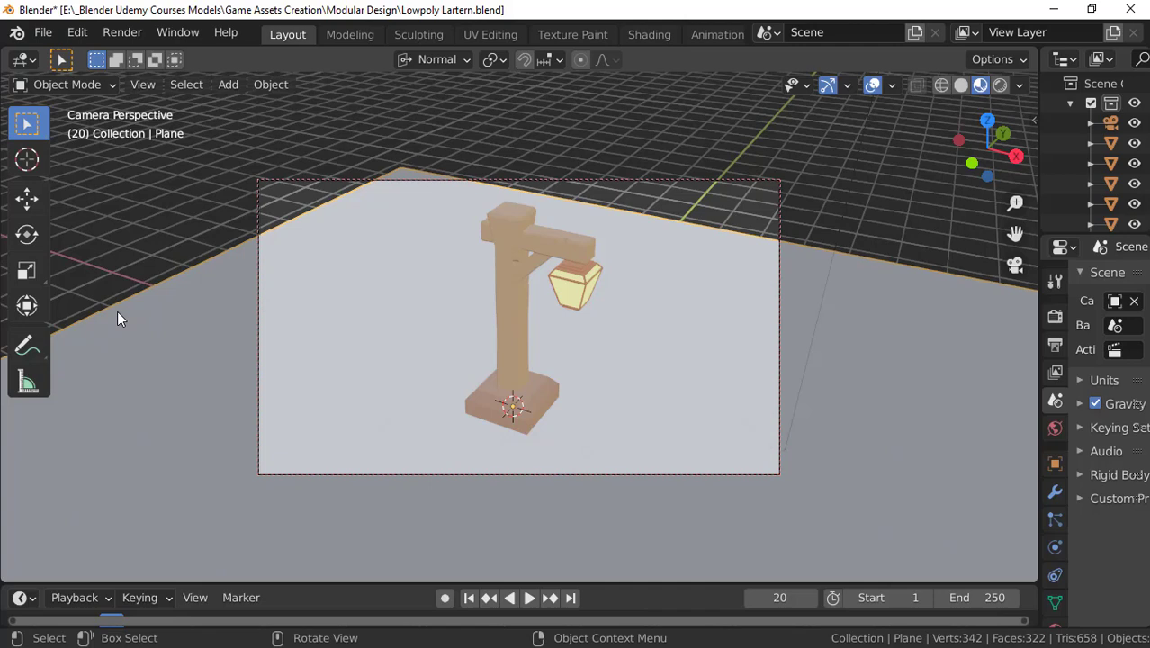
key("g")
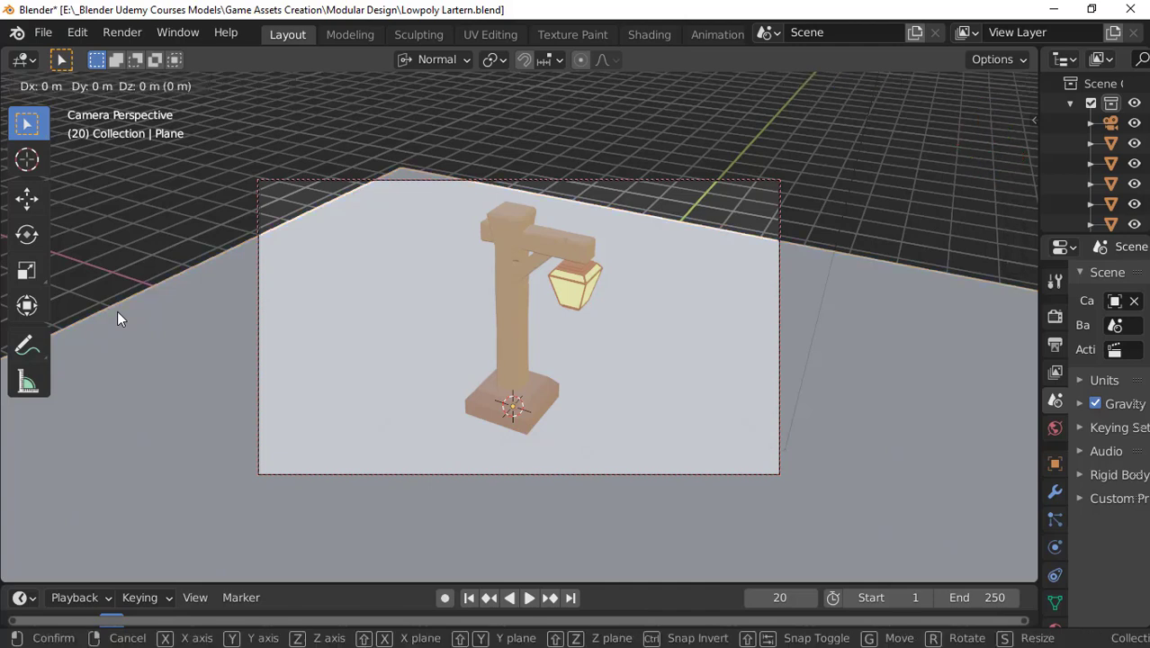
key("shift+z")
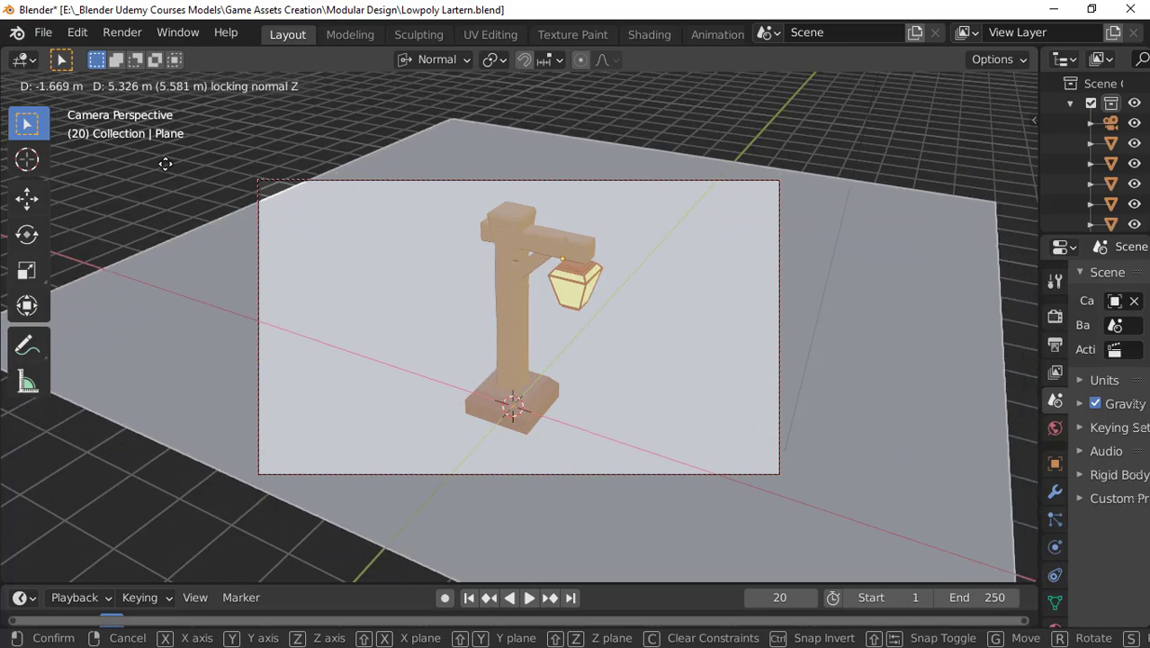
left_click(187, 191)
key("s")
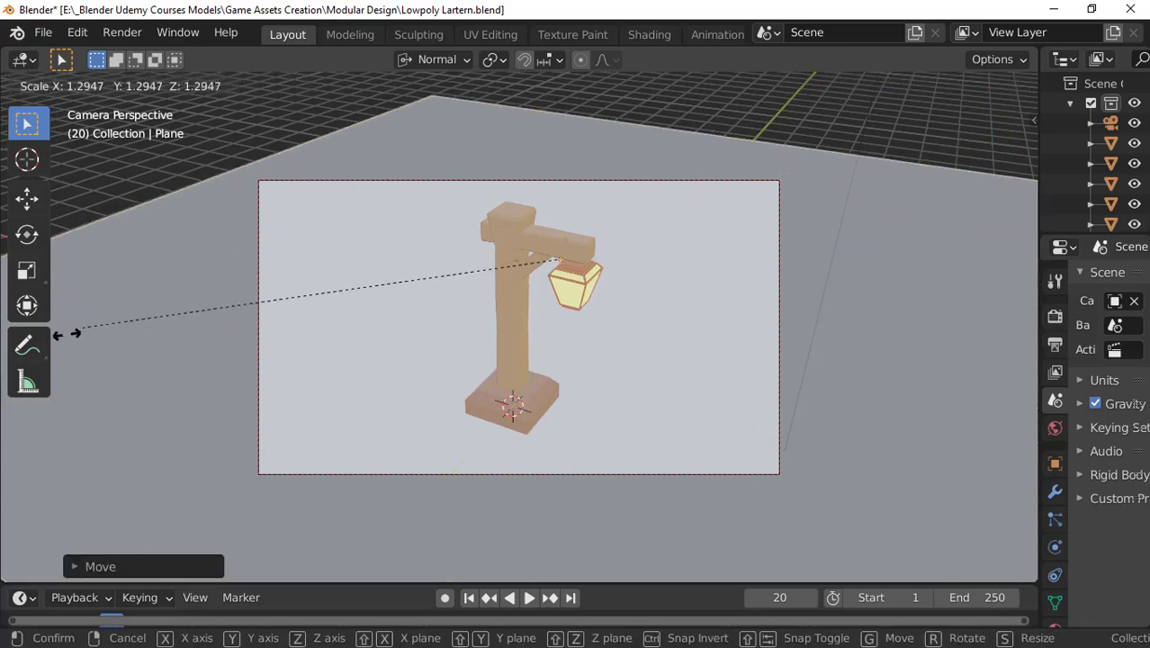
left_click(73, 333)
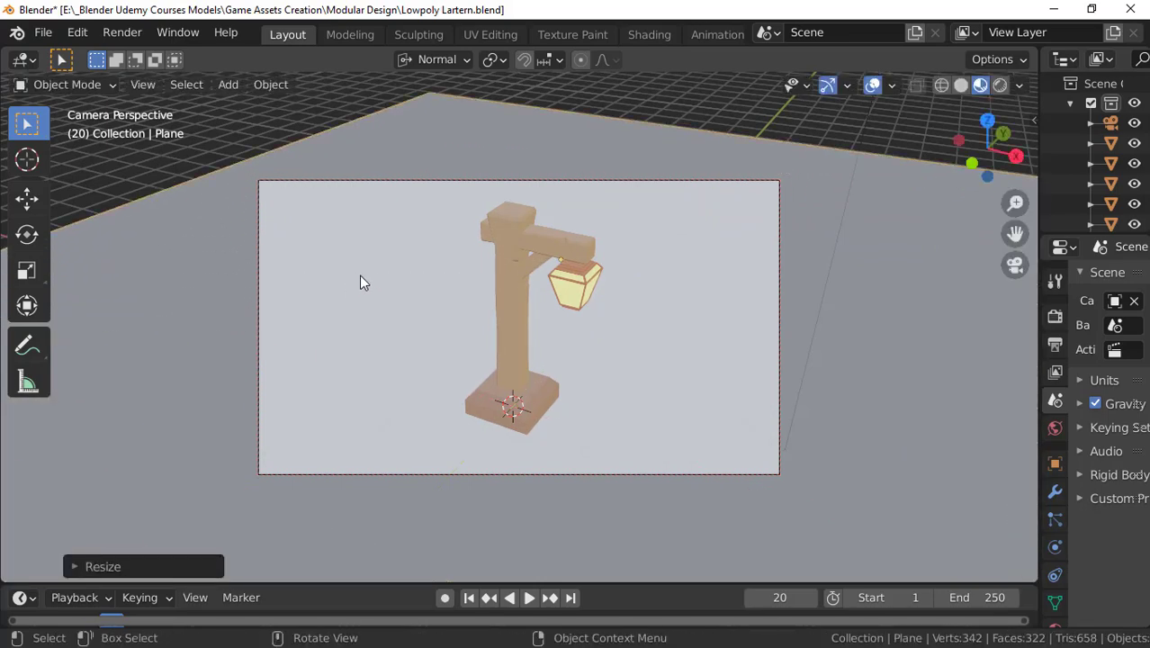
Step: Leave the camera view, display the scene with rendered shading, and view it from directly above
middle_click_drag(524, 246, 557, 354)
scroll(557, 353, "down", 6)
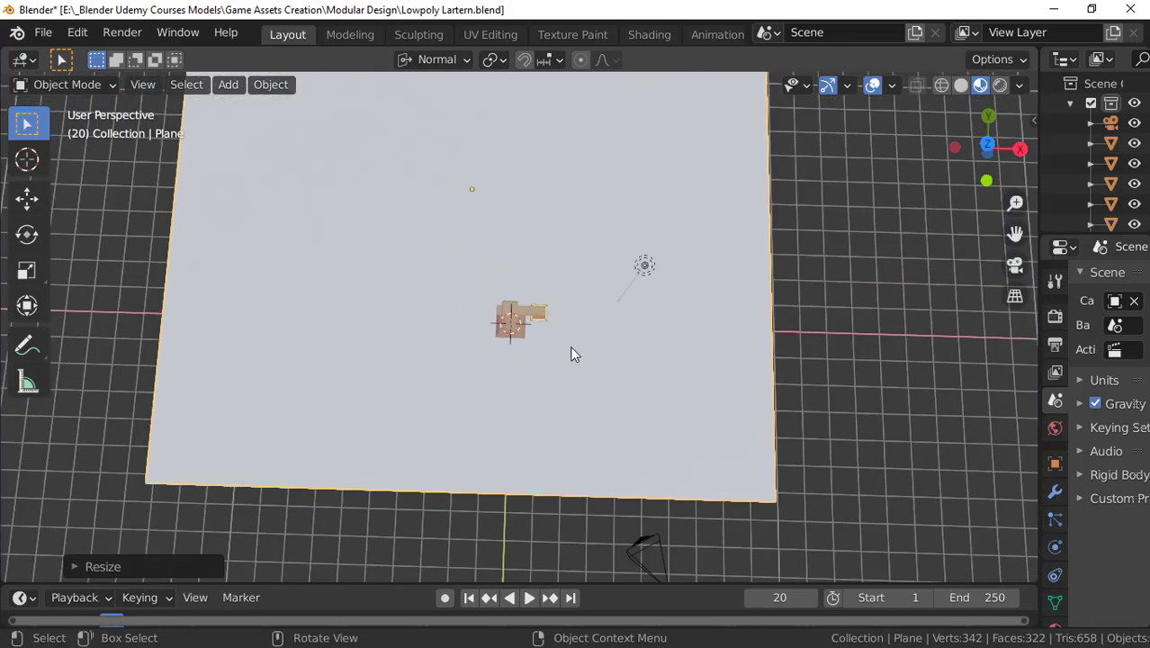
left_click(997, 91)
scroll(571, 353, "up", 4)
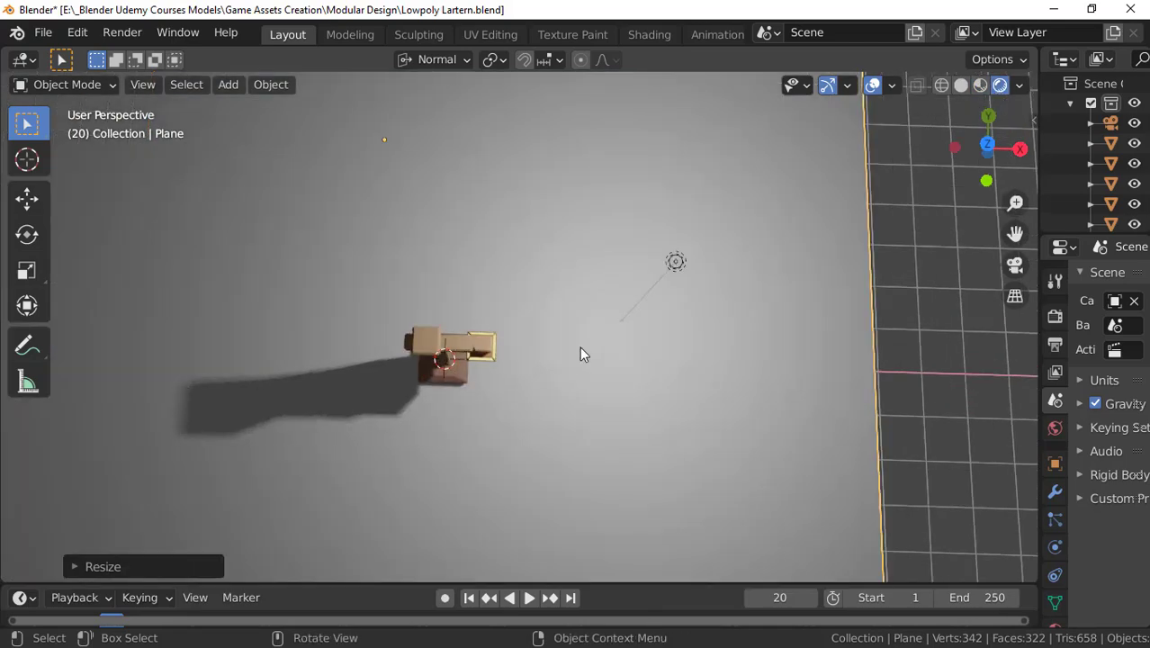
key("KP_7")
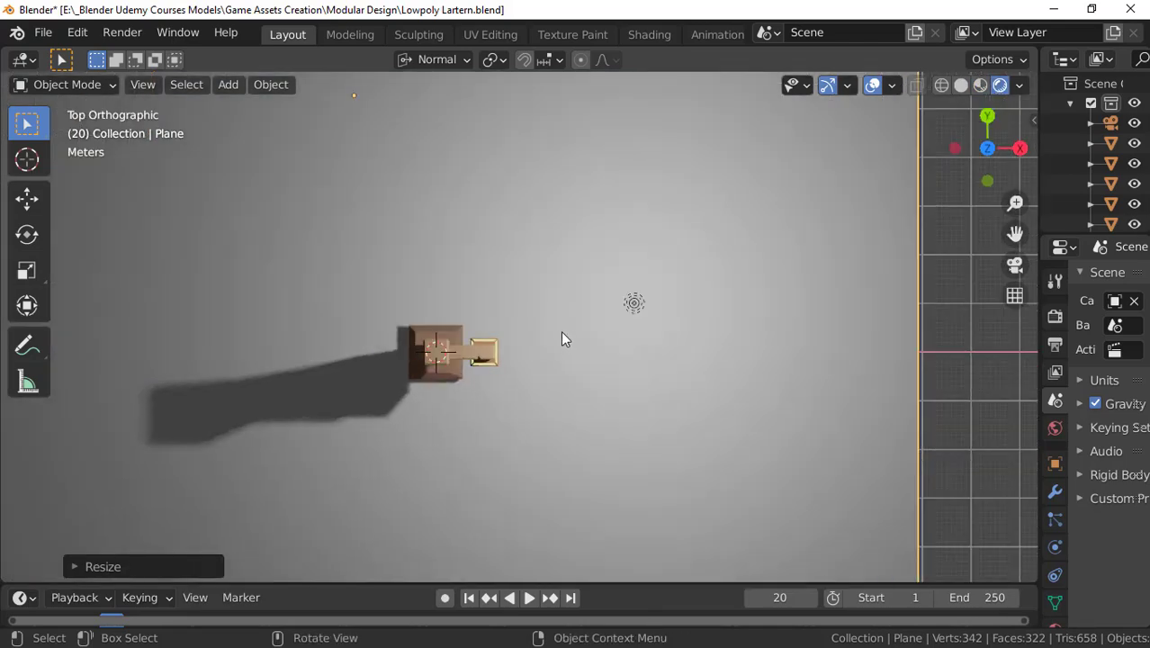
scroll(560, 331, "down", 5)
scroll(554, 330, "up", 6)
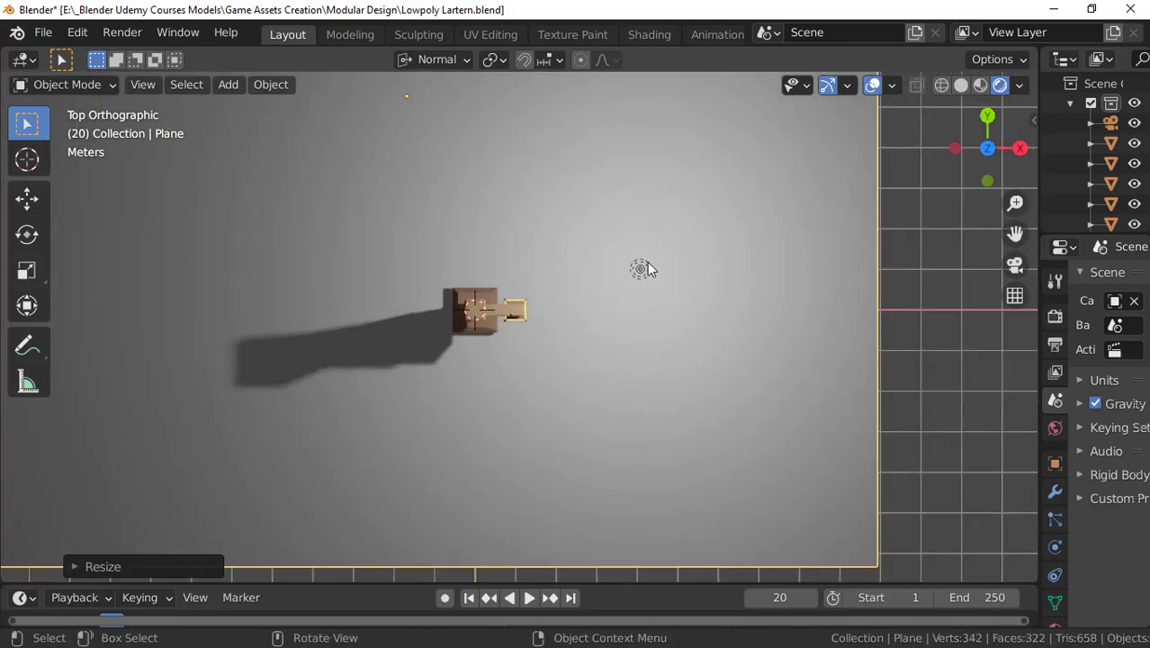
Step: Move the light in top view about -3.2 m in X and -1 m in Y so it sits over the lantern
left_click(643, 275)
middle_click_drag(621, 403, 574, 232)
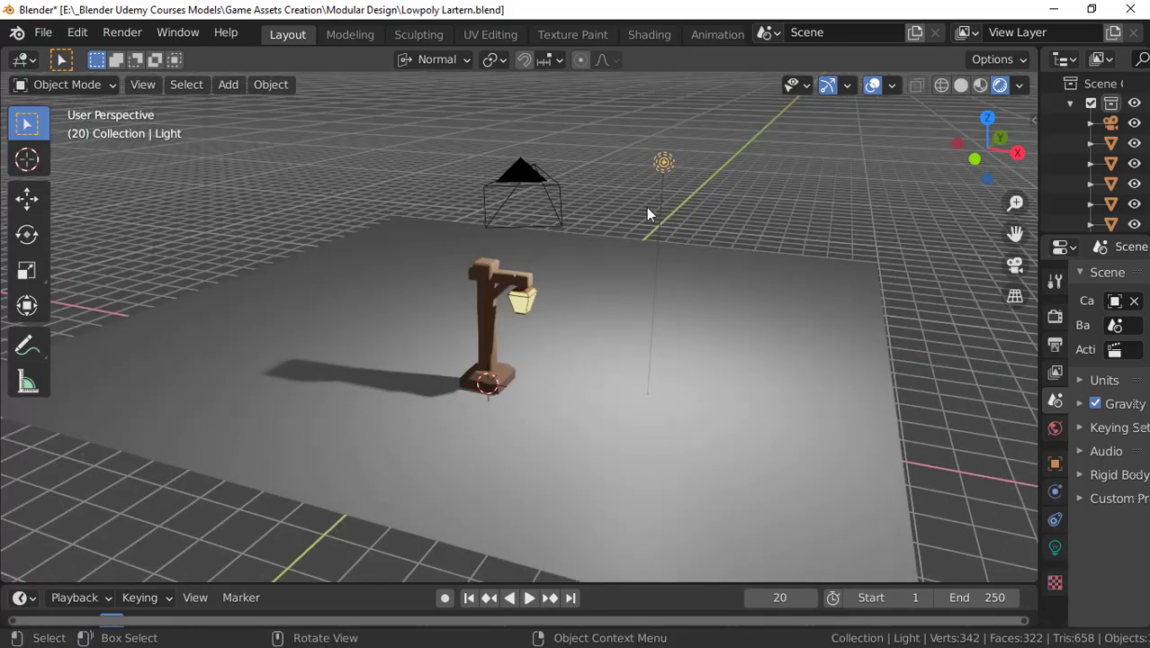
key("KP_7")
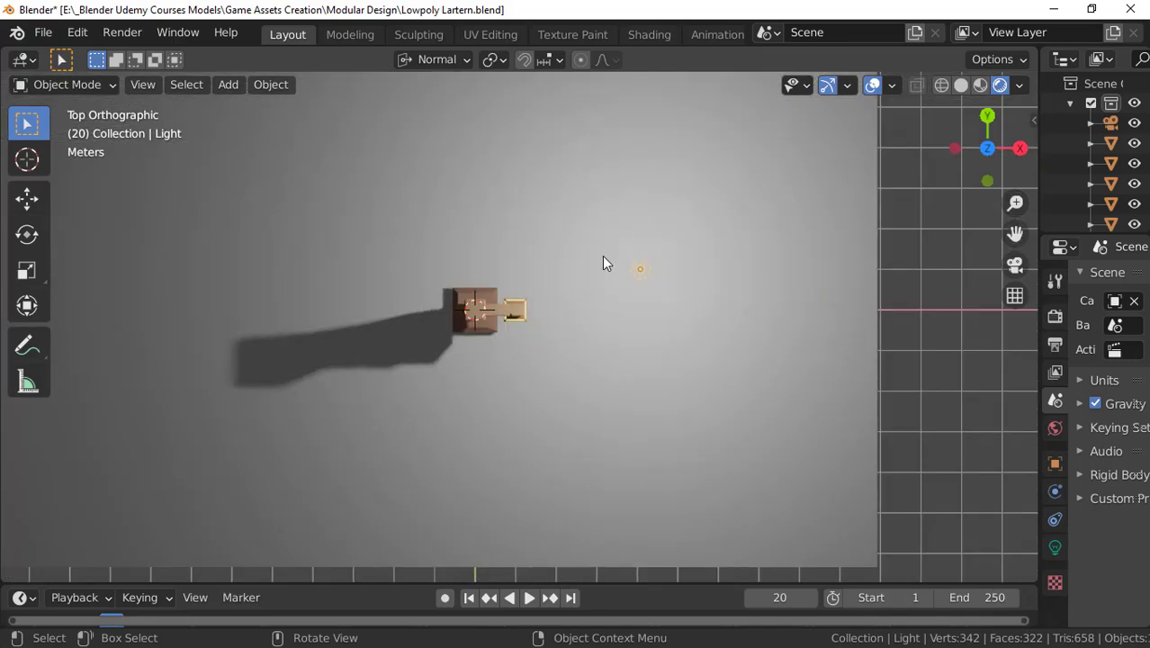
key("g")
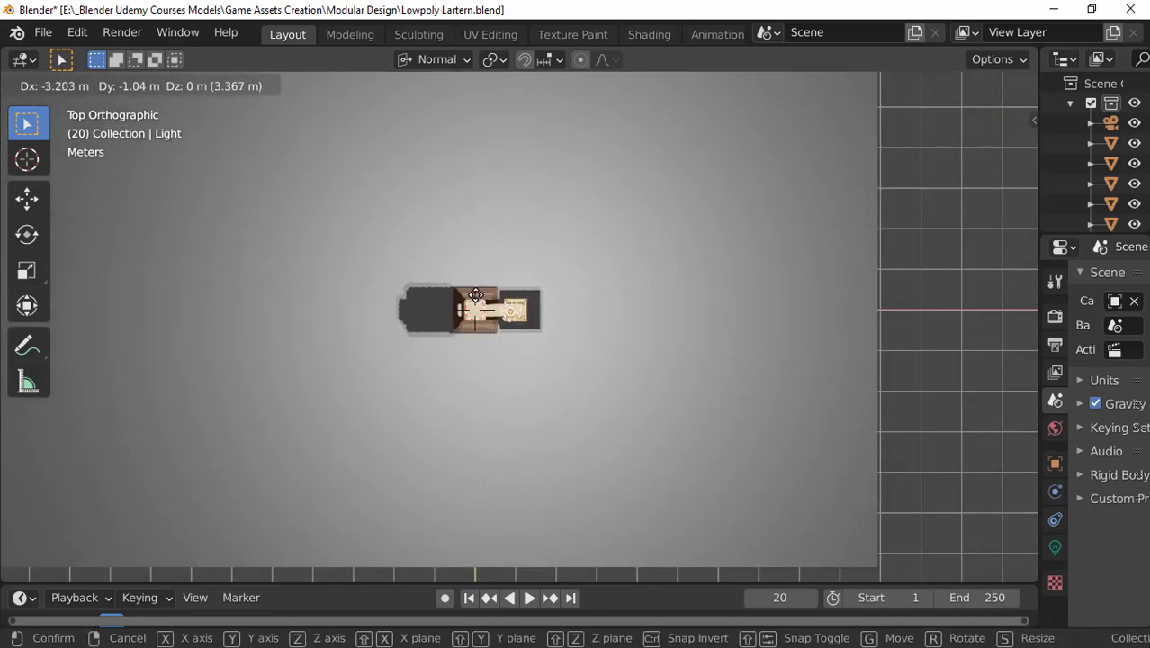
left_click(478, 303)
Step: Shift the light in top view to just outside the lantern's +Y side, centered on that side
scroll(479, 304, "up", 7)
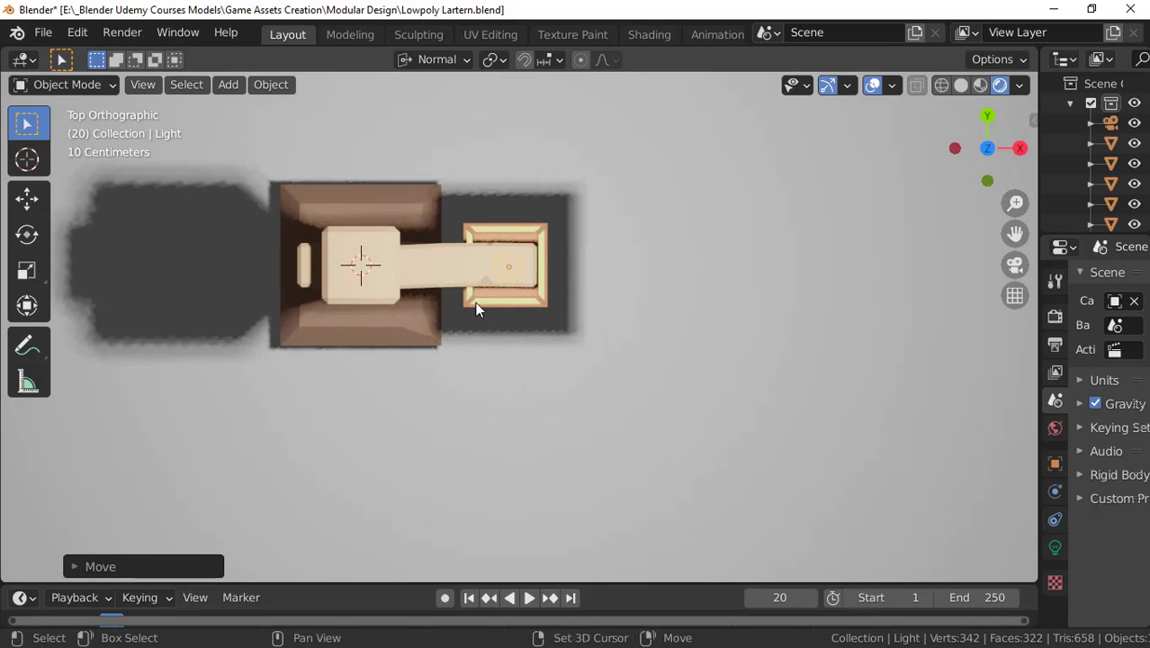
scroll(475, 302, "up", 3, "shift")
scroll(354, 245, "up", 1)
key("g")
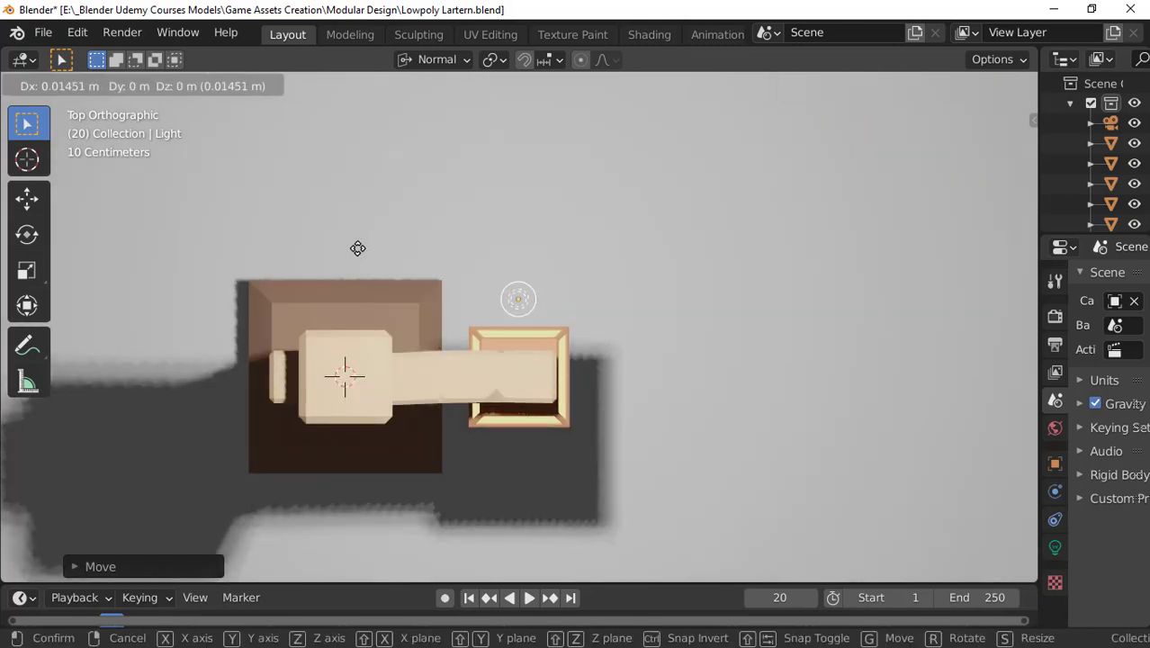
left_click(356, 247)
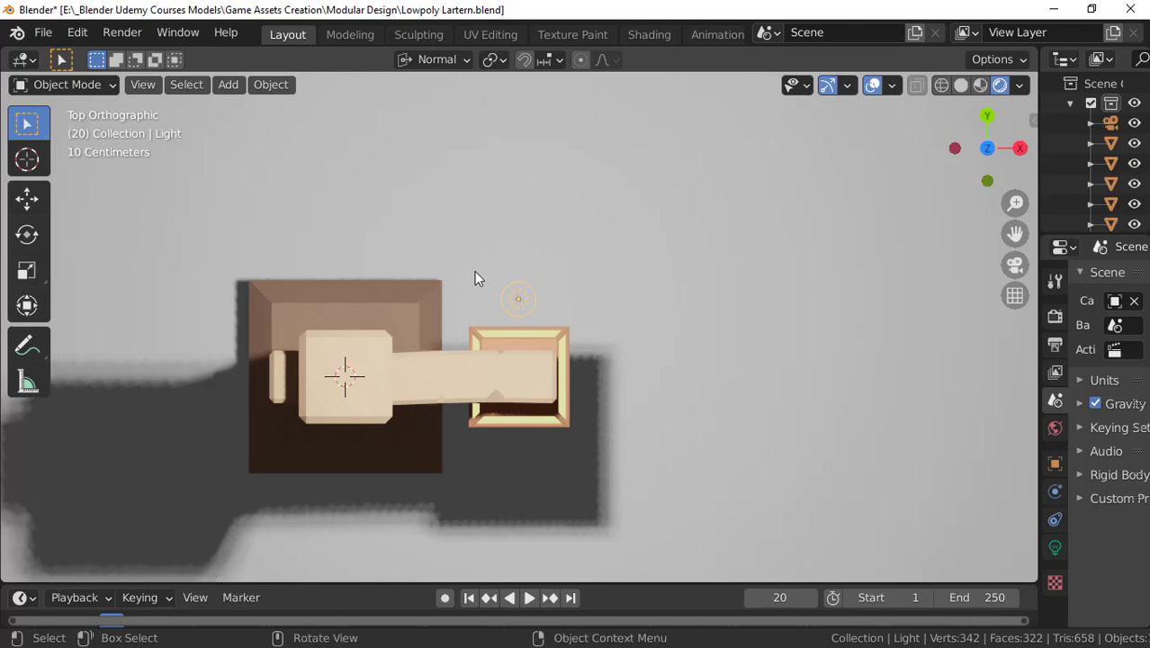
Step: Duplicate the light three times, placing a copy beside each of the lantern's +X, -Y and -X sides
key("shift+d")
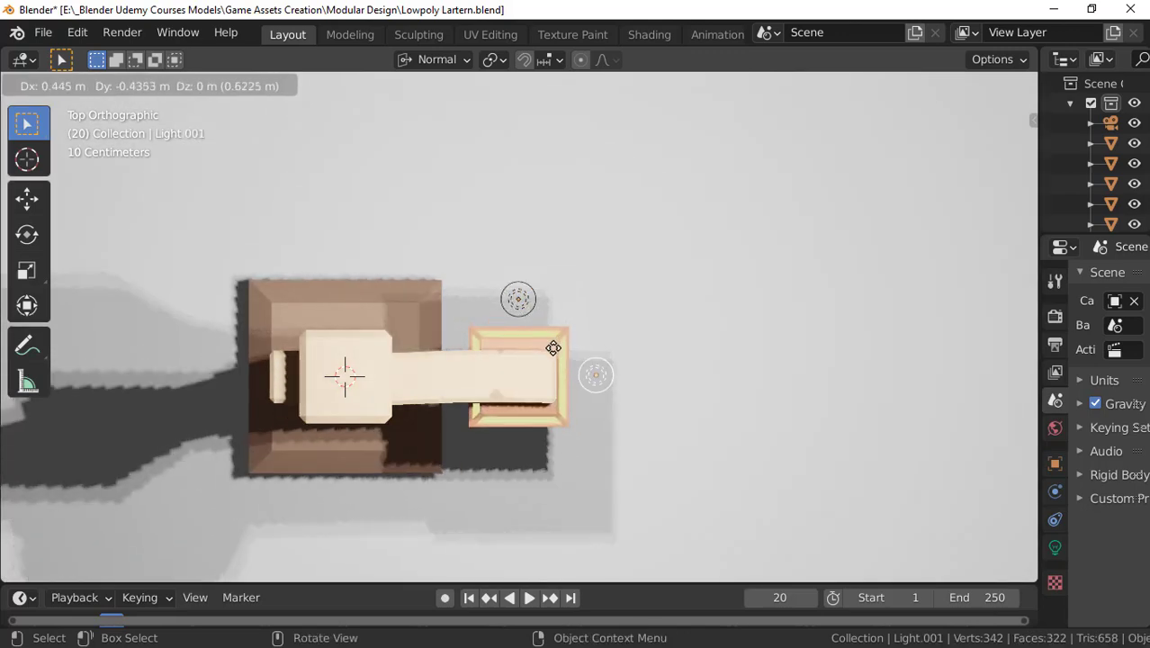
left_click(553, 348)
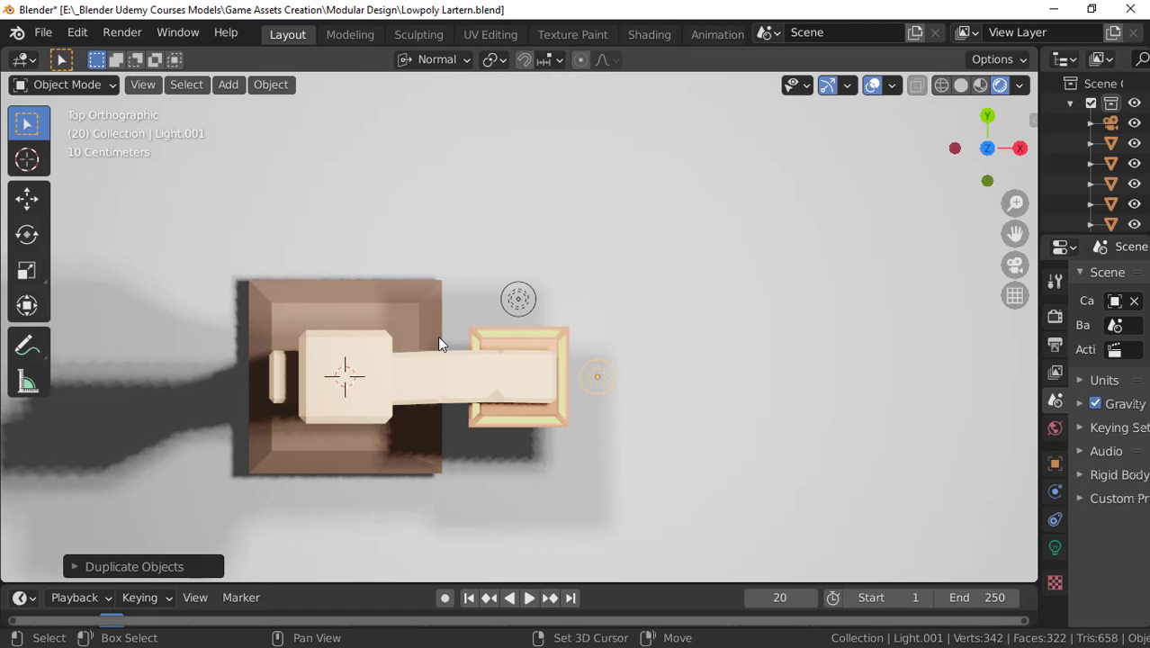
key("shift+d")
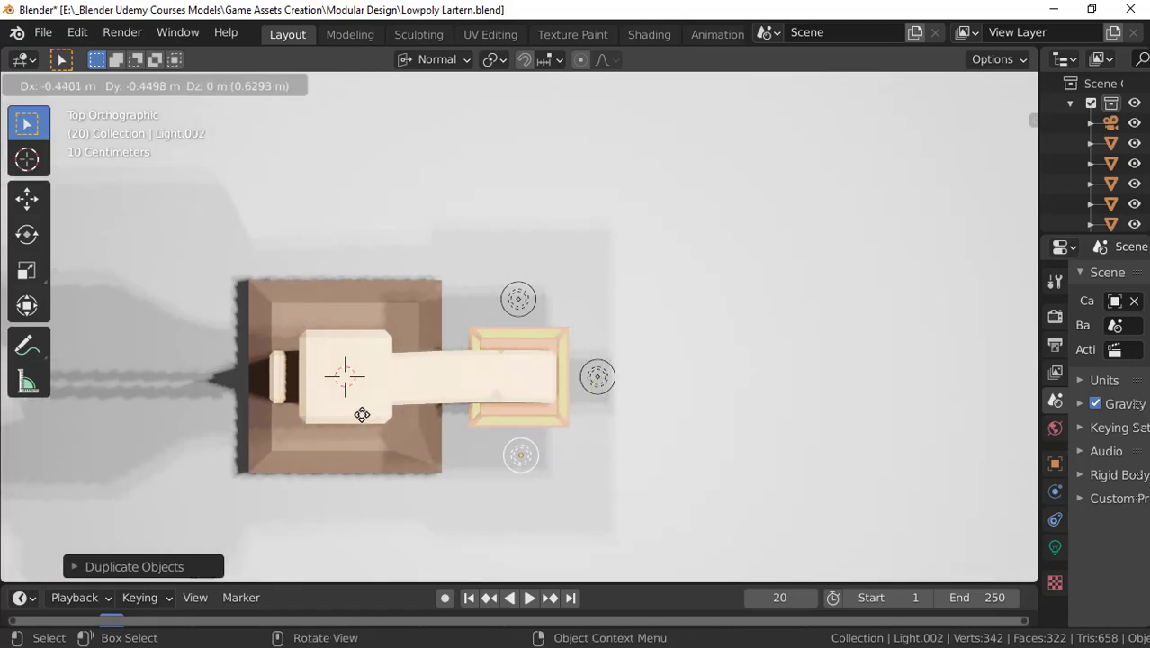
left_click(361, 411)
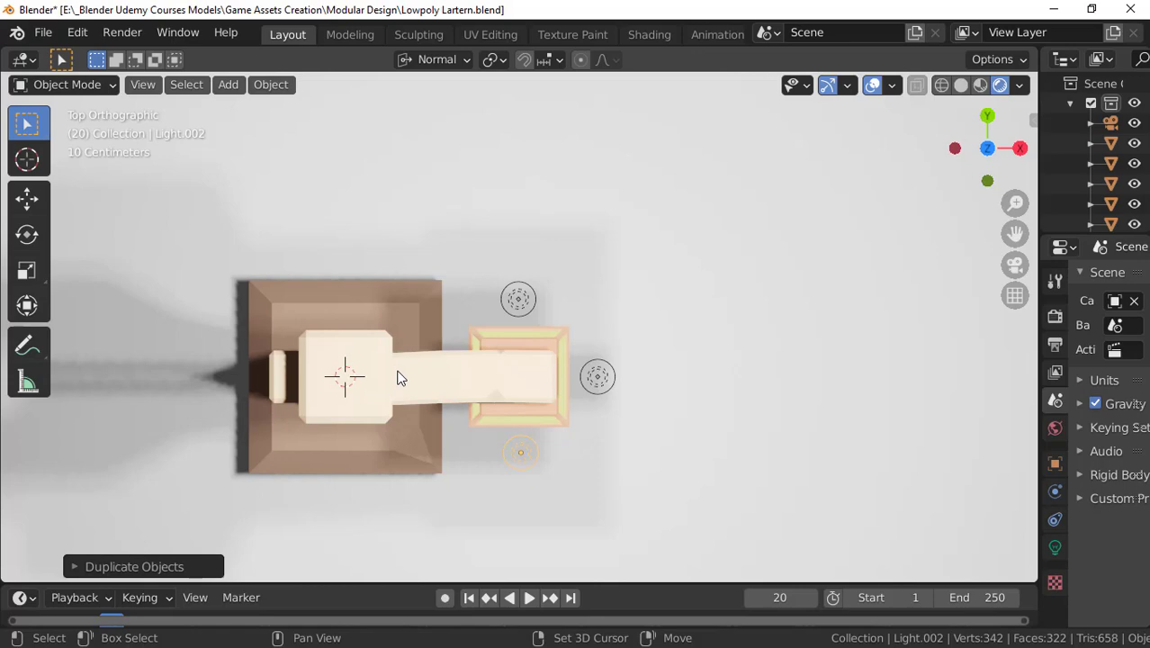
key("shift+d")
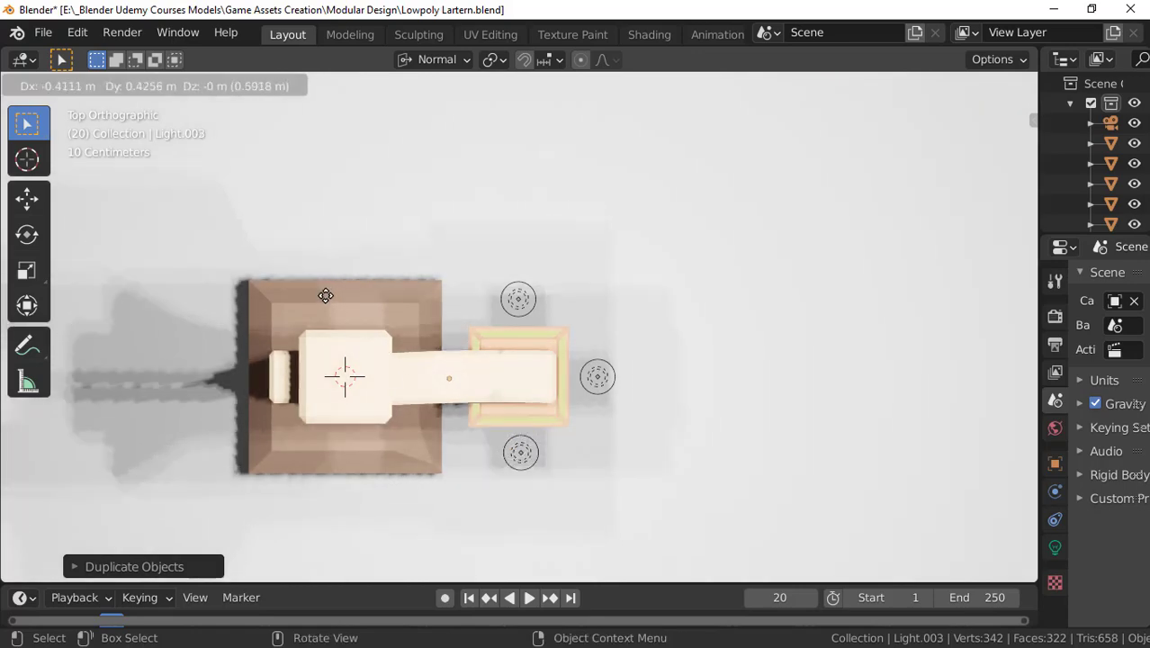
left_click(328, 297)
Step: Select all four lights above the lantern post in front view
key("KP_1")
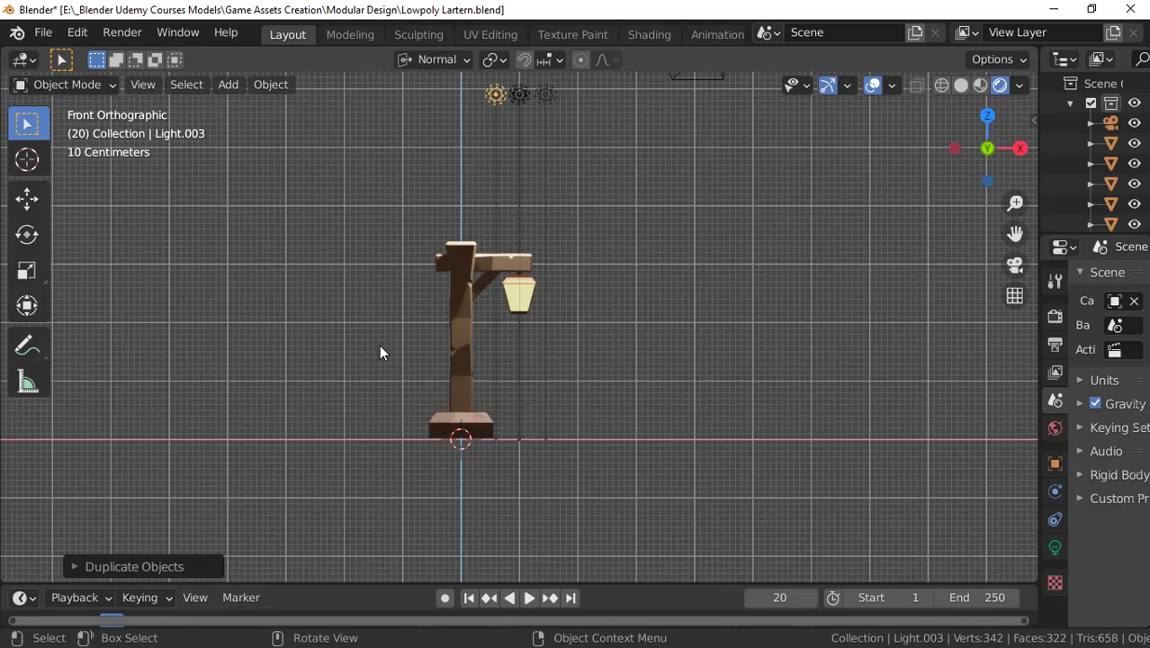
scroll(396, 334, "down", 5)
scroll(427, 297, "up", 3)
middle_click_drag(468, 249, 439, 300, "shift")
left_click_drag(424, 172, 554, 254)
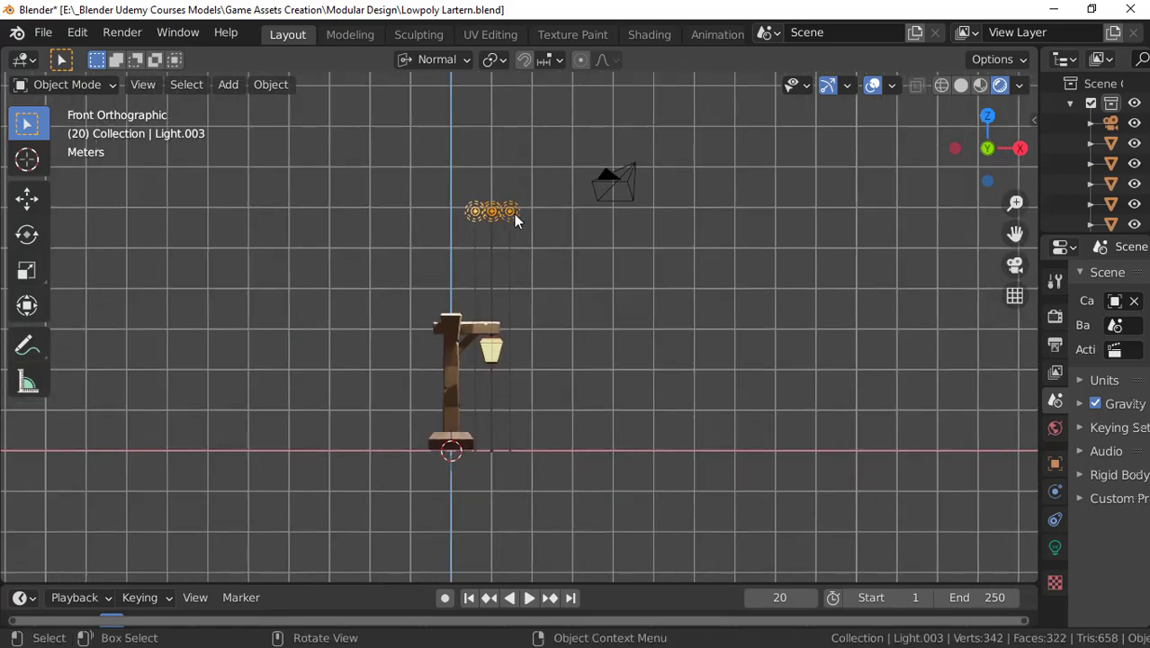
scroll(515, 218, "up", 2)
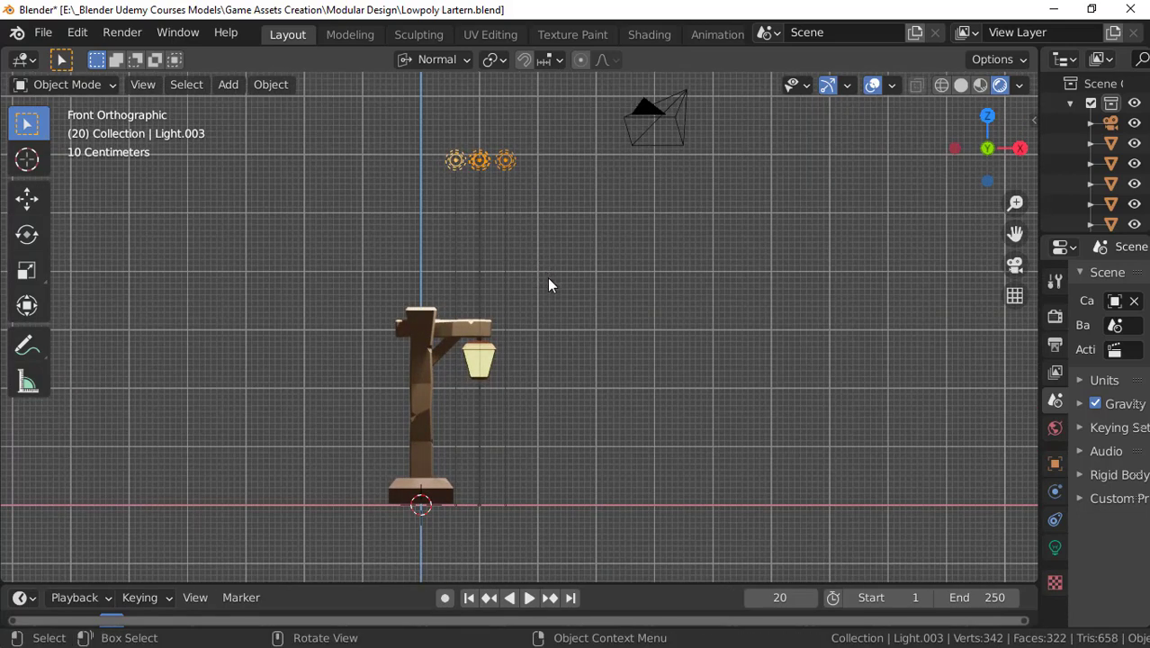
key("g")
key("z")
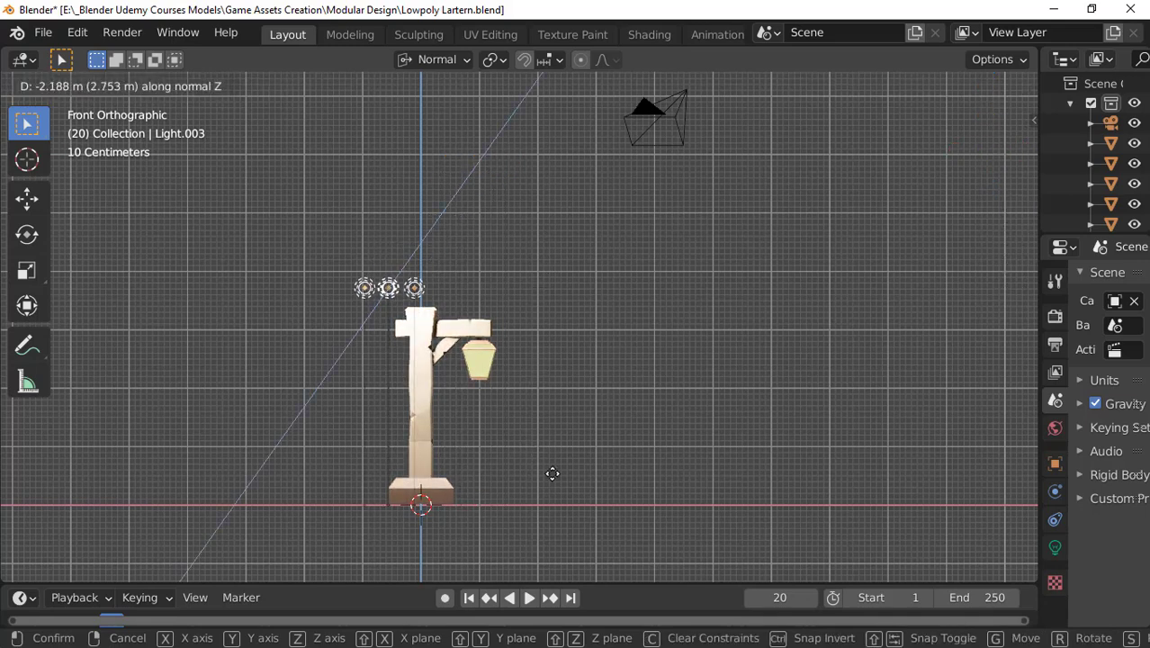
key("z")
right_click(549, 386)
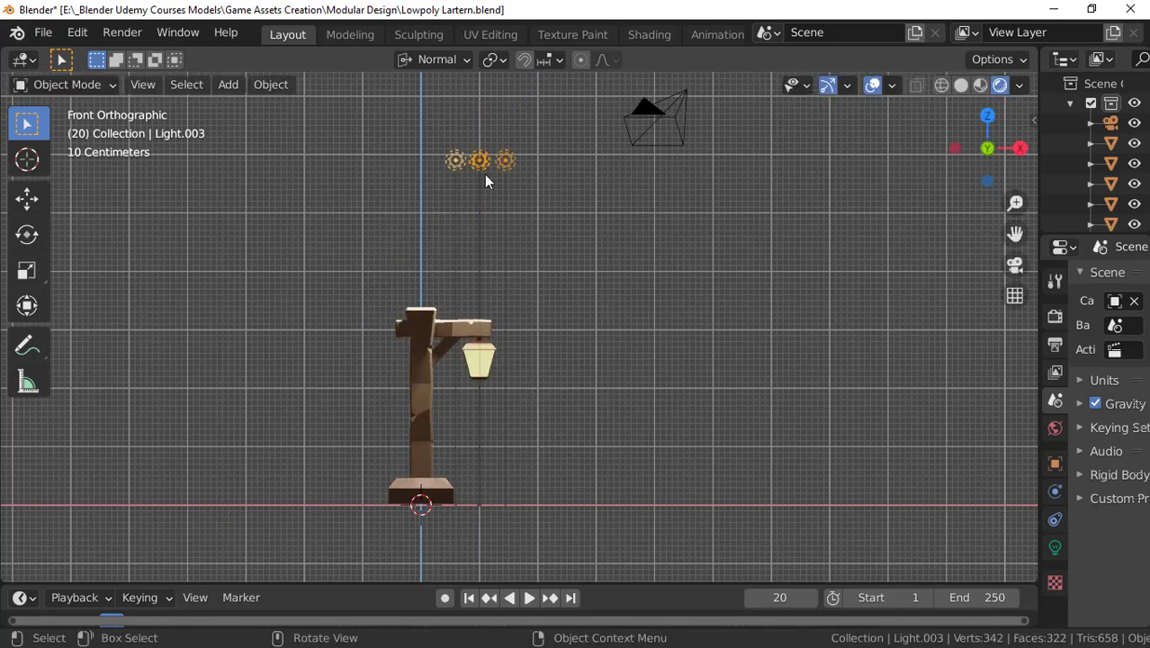
Step: Set the transform orientation to Global and lower the four lights about 3.48 m along Z to the lantern's height
scroll(461, 162, "up", 2, "shift")
left_click(447, 61)
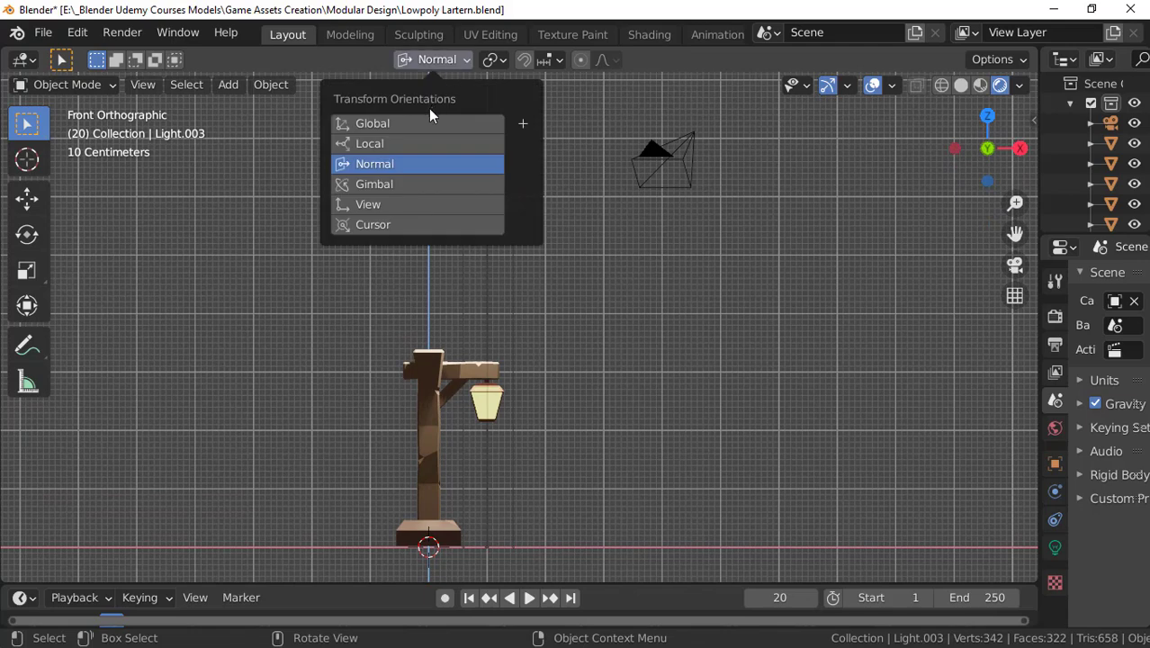
left_click(414, 122)
scroll(392, 234, "up", 1)
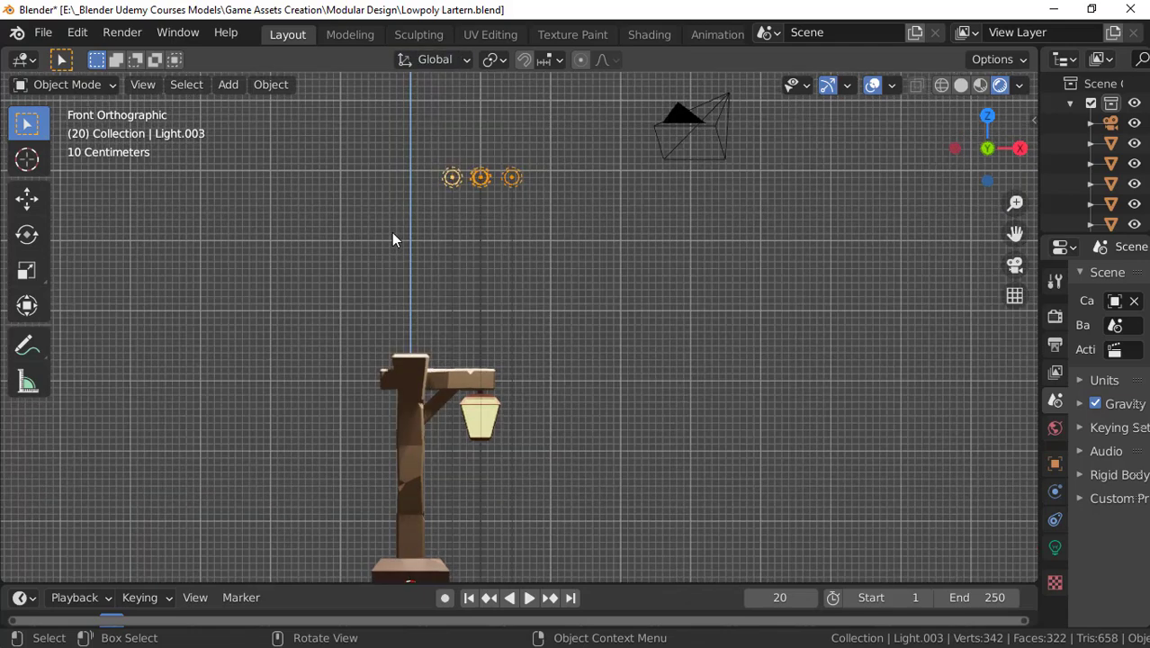
key("g")
key("z")
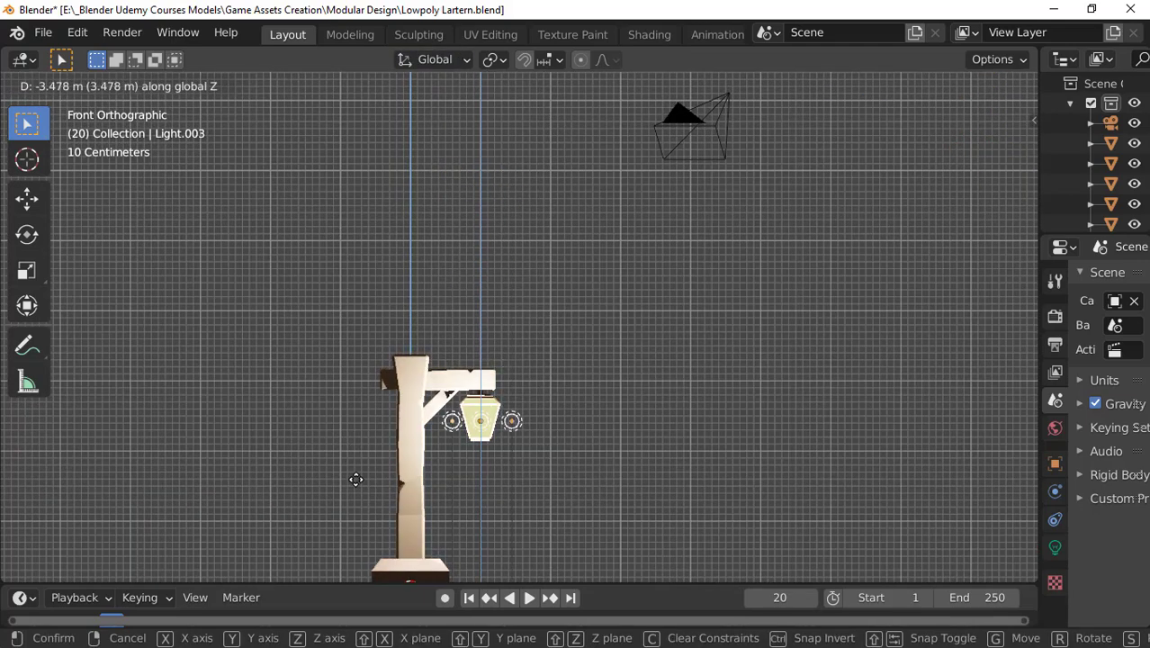
left_click(357, 478)
middle_click_drag(455, 432, 478, 265)
scroll(421, 391, "up", 2)
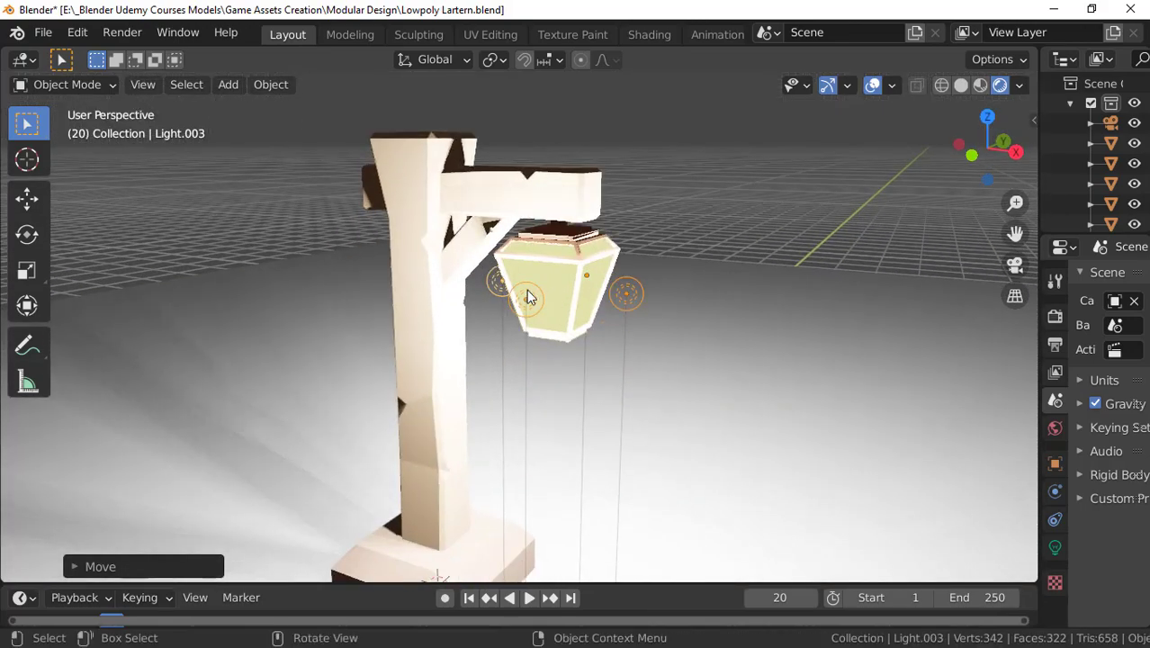
Step: Inspect the four lowered lights around the lantern in the viewport and through the camera
middle_click_drag(594, 301, 522, 303)
scroll(545, 296, "up", 2)
scroll(546, 297, "down", 5)
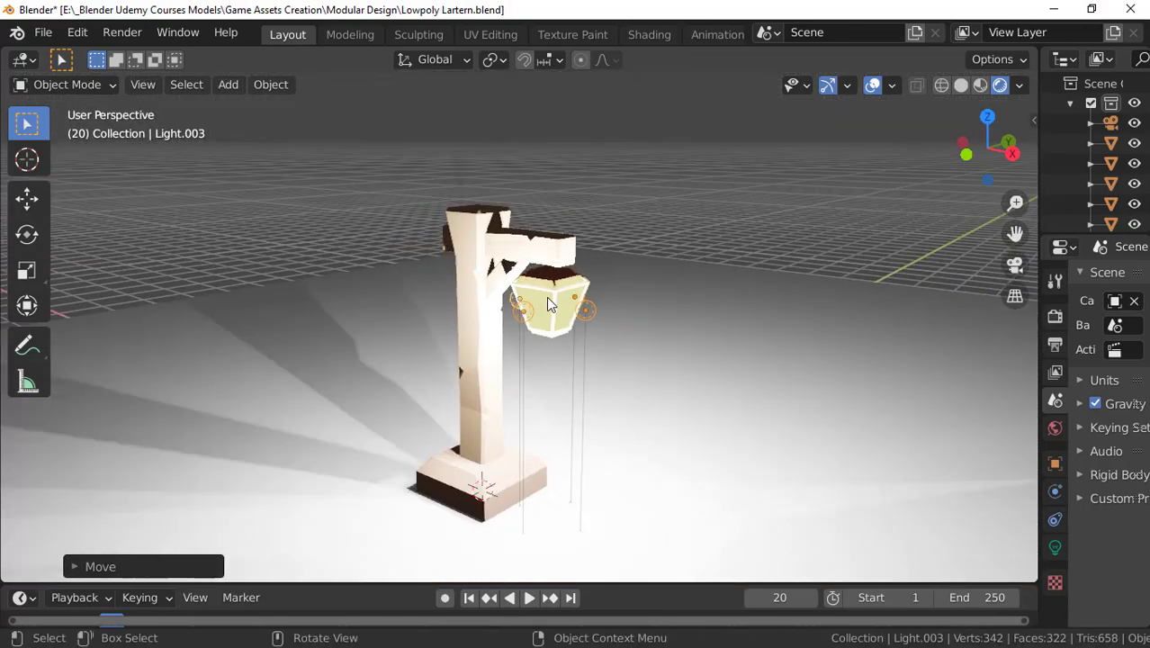
key("KP_0")
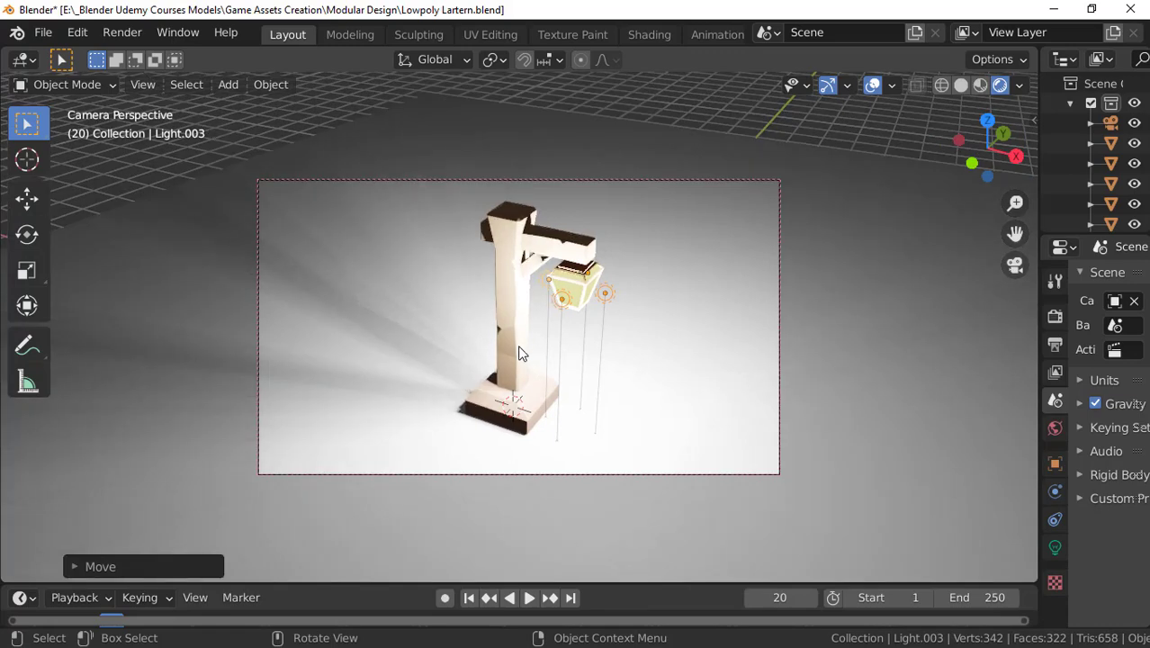
key("KP_0")
scroll(520, 347, "up", 2)
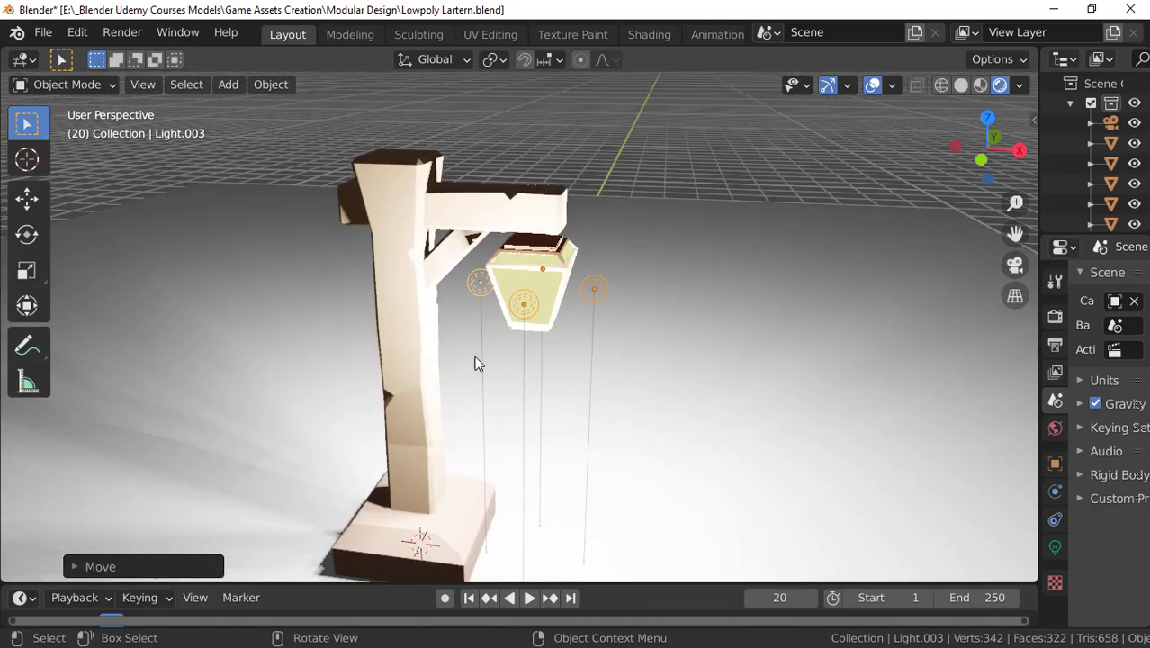
Step: Set the color of the light on the lantern's +X side to warm yellow: hue 0.125, saturation 0.471, value 1.000
left_click(477, 286)
left_click(591, 292)
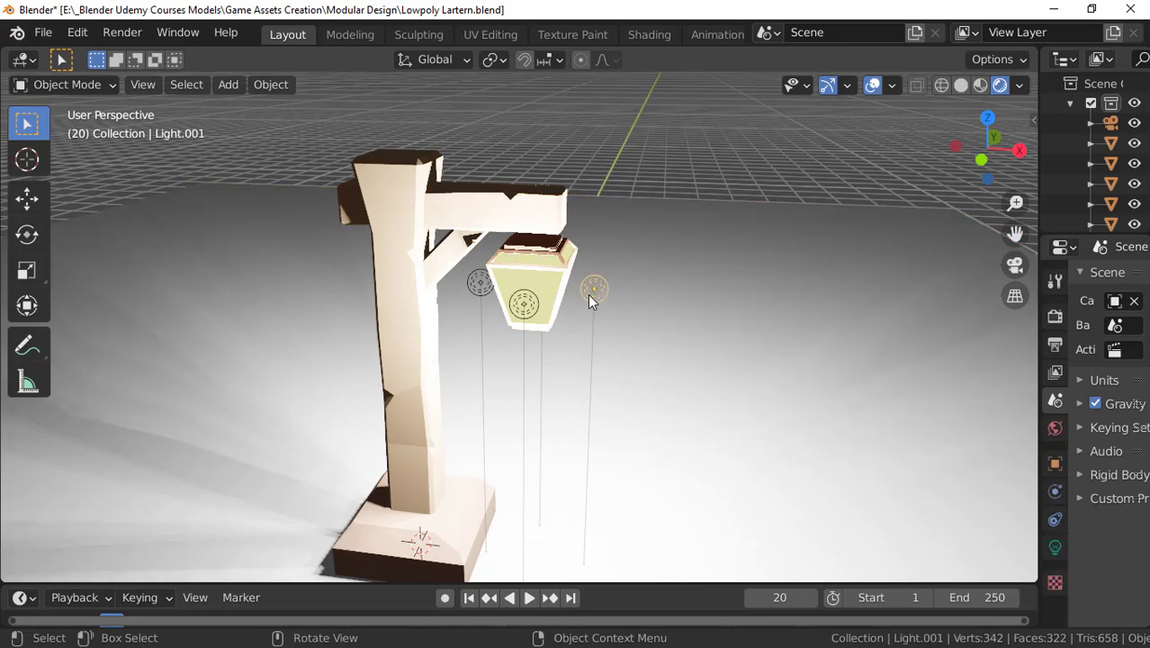
key("n")
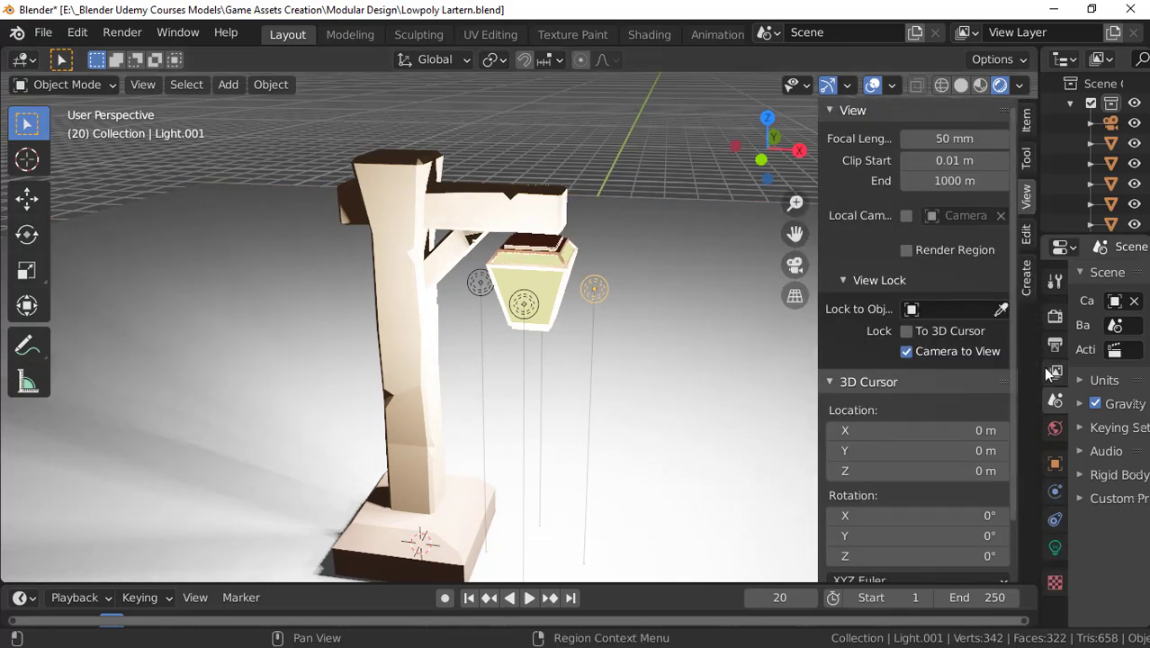
key("n")
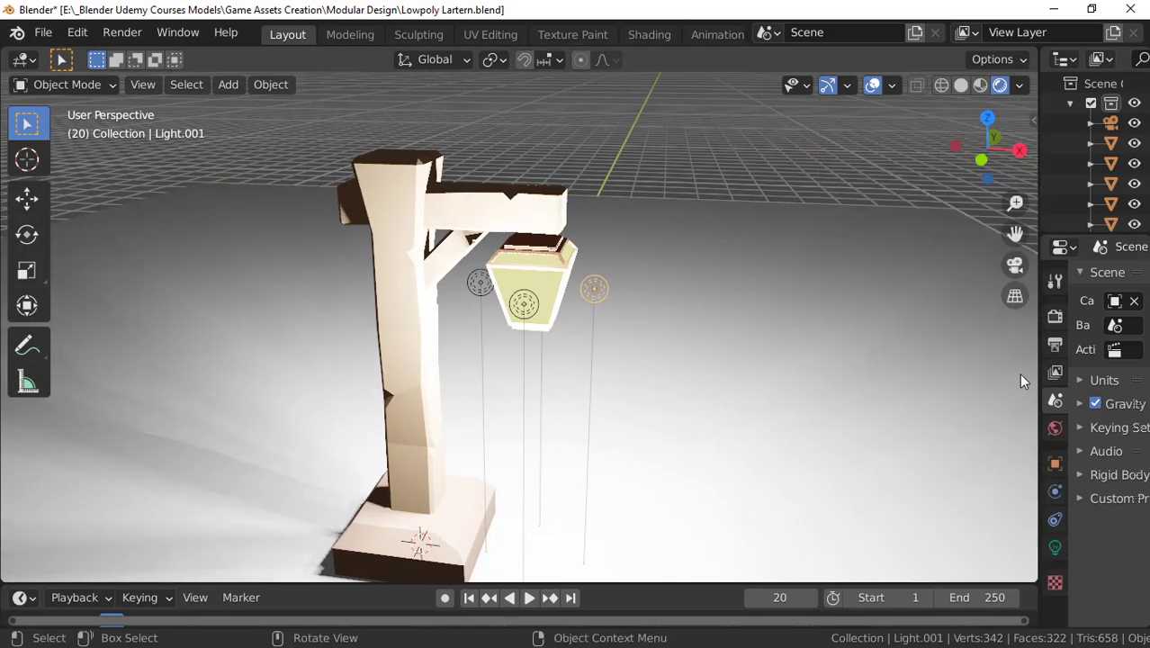
left_click(1056, 546)
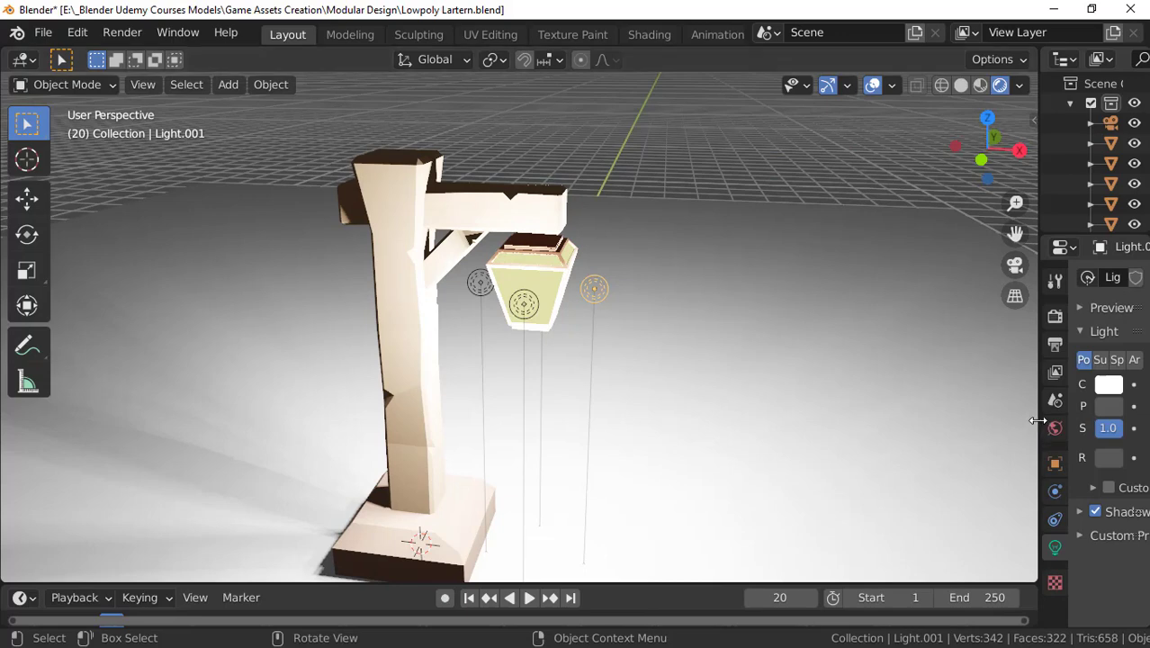
left_click_drag(1039, 423, 786, 416)
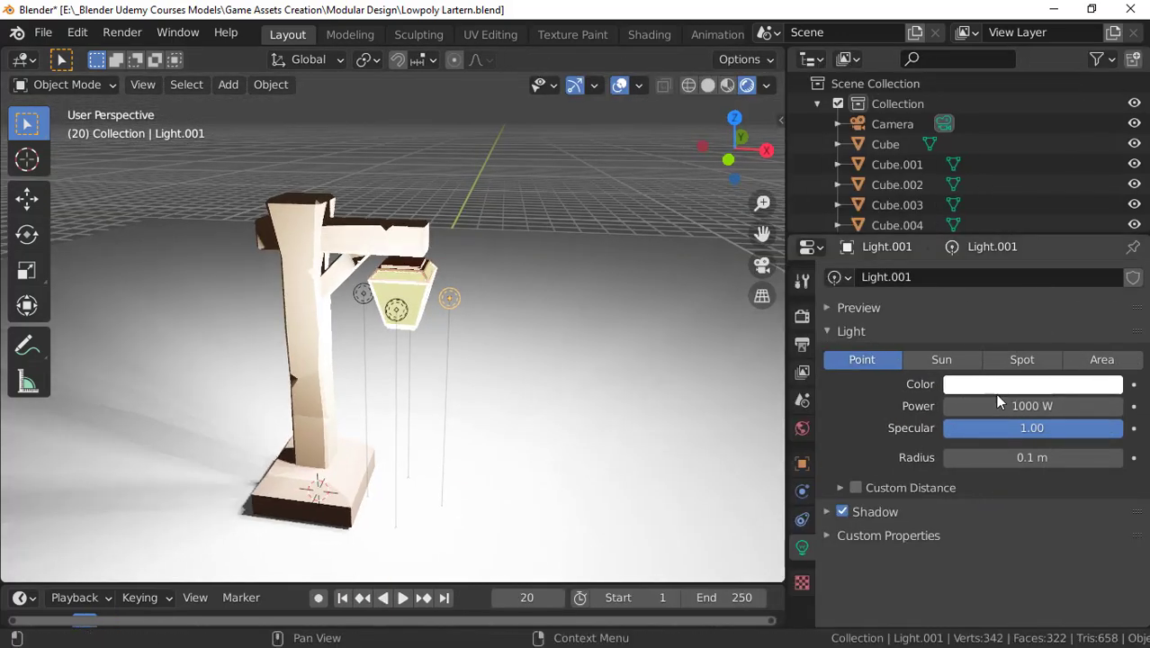
left_click(996, 391)
mouse_move(992, 212)
left_mouse_down()
mouse_move(996, 223)
mouse_move(992, 212)
left_mouse_up()
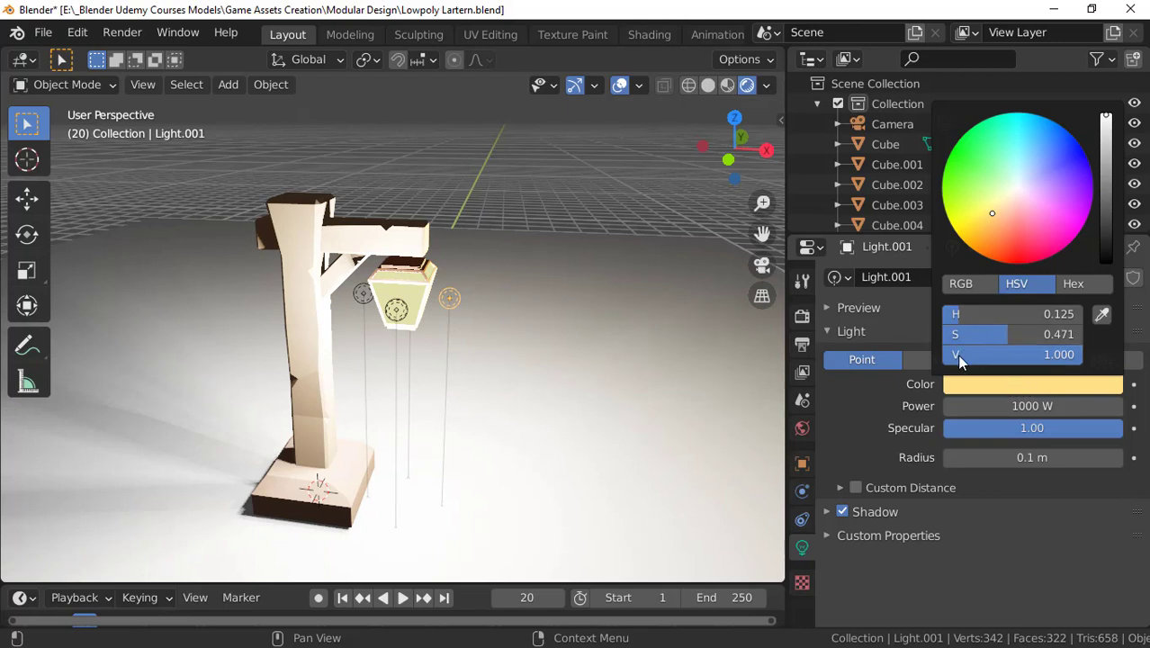
left_click(967, 383)
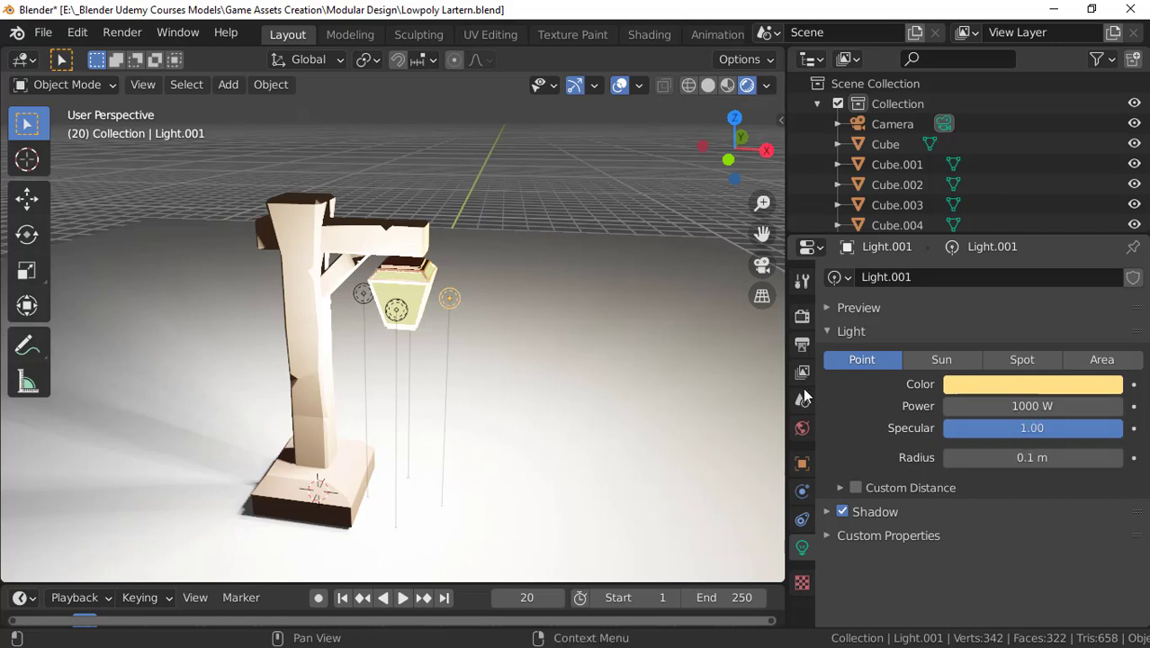
Step: Paste the same warm yellow color onto the lights on the lantern's -Y, -X and +Y sides
left_click(396, 310)
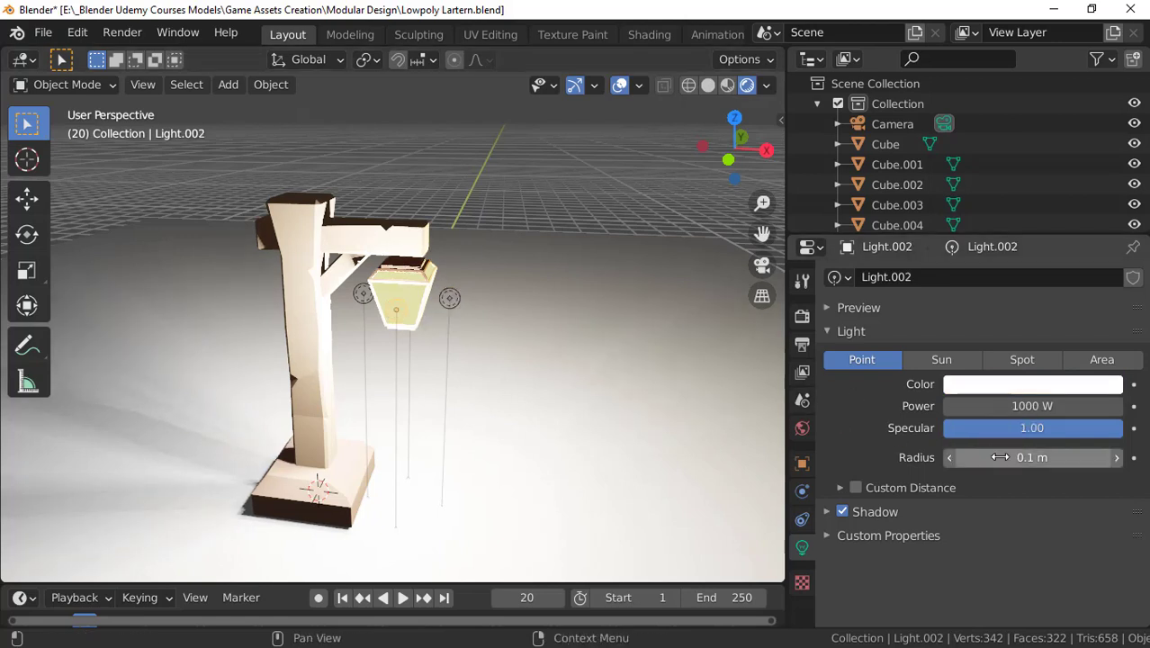
key("ctrl+v")
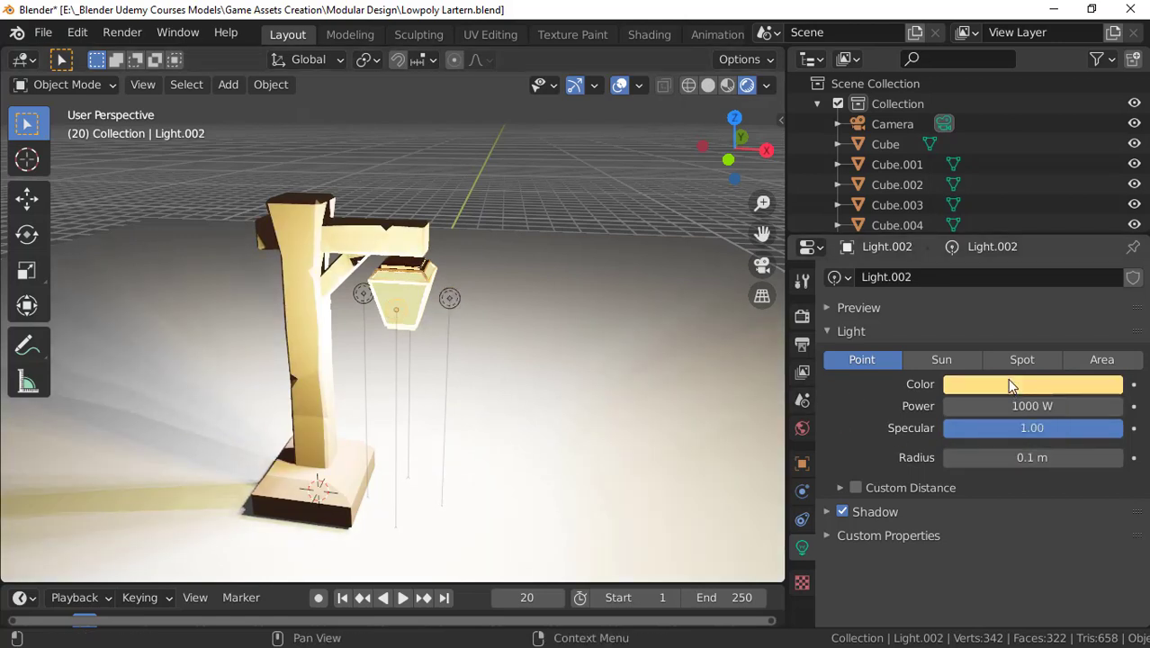
left_click(361, 295)
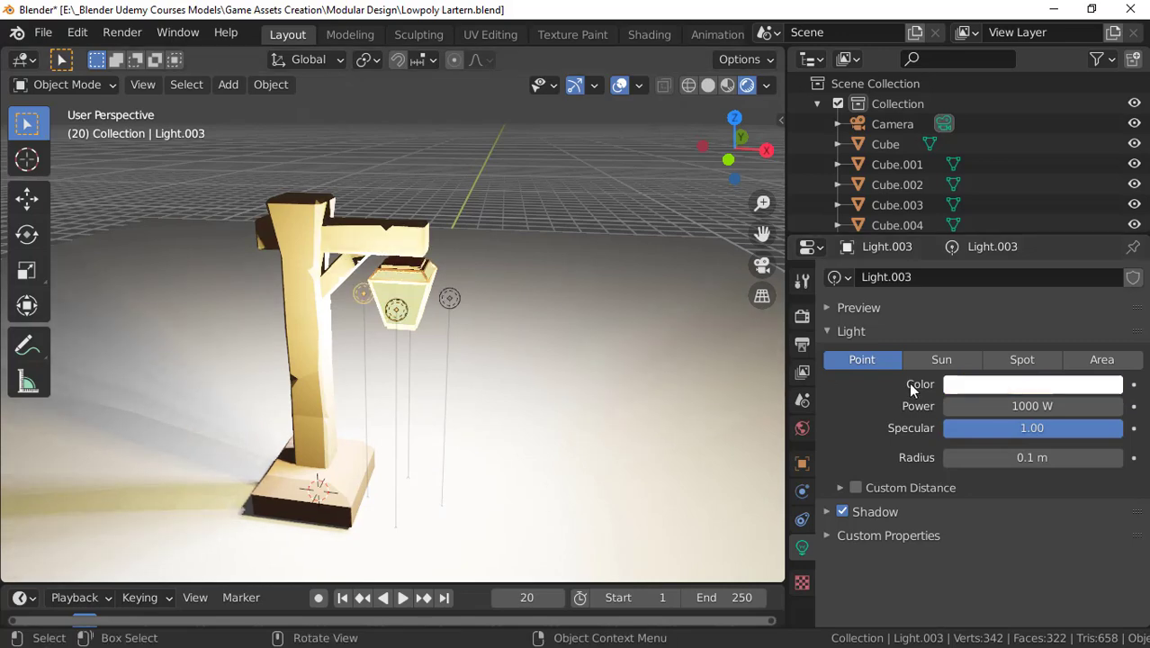
key("ctrl+v")
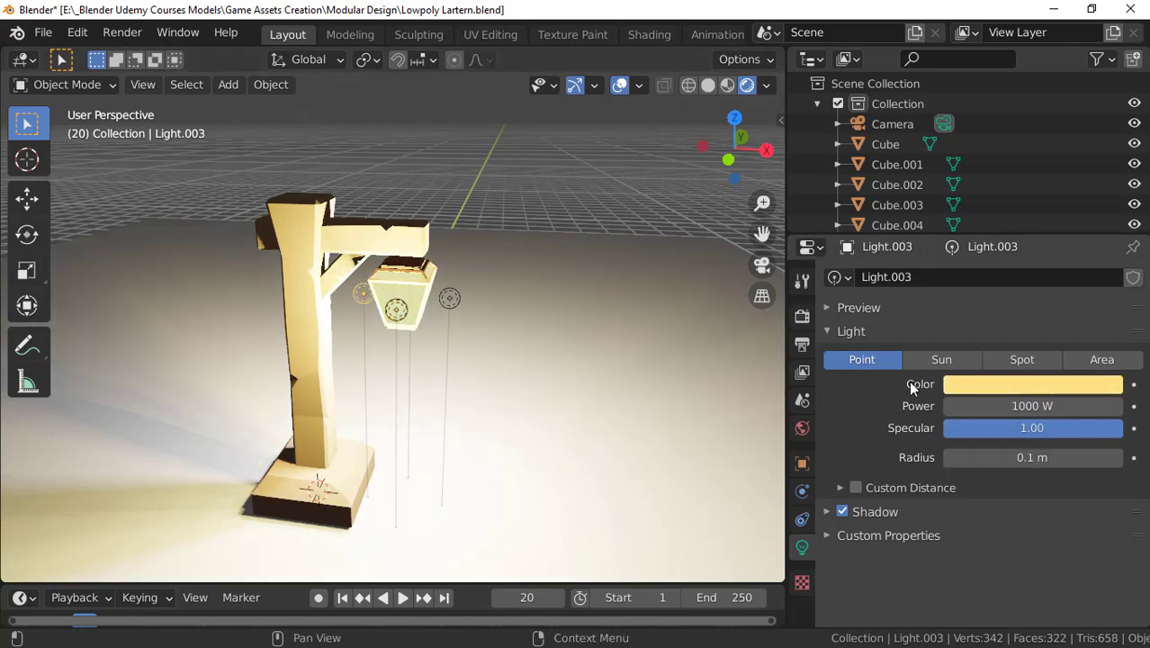
middle_click_drag(405, 297, 466, 291)
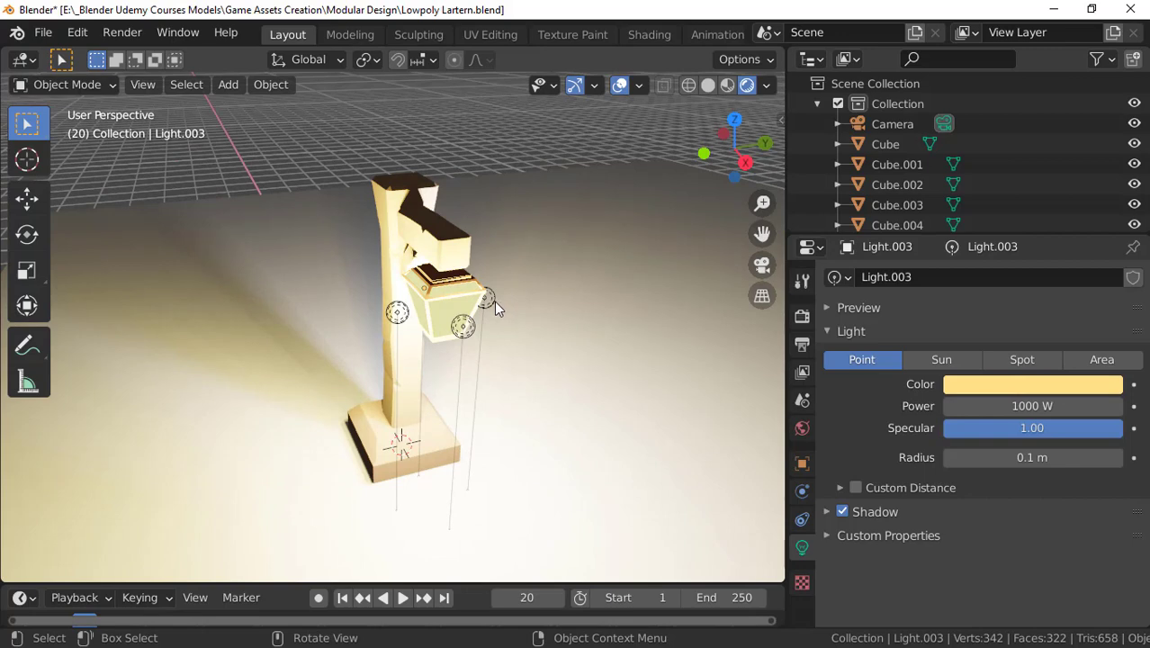
left_click(494, 301)
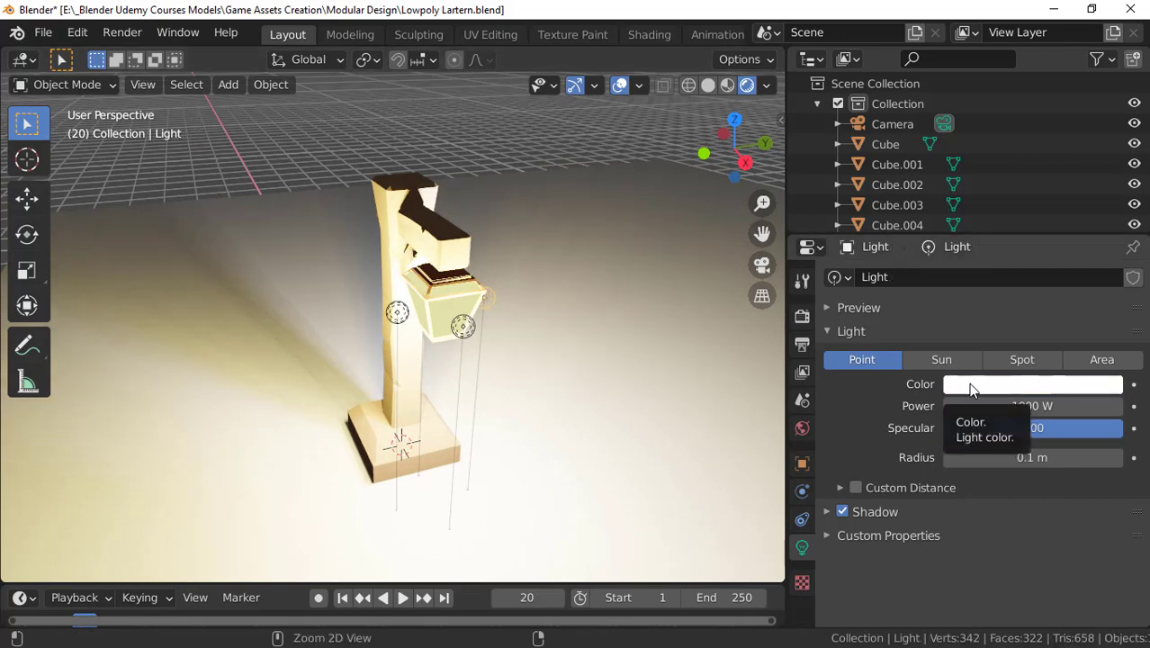
key("ctrl+v")
scroll(323, 326, "down", 3)
scroll(357, 320, "up", 3)
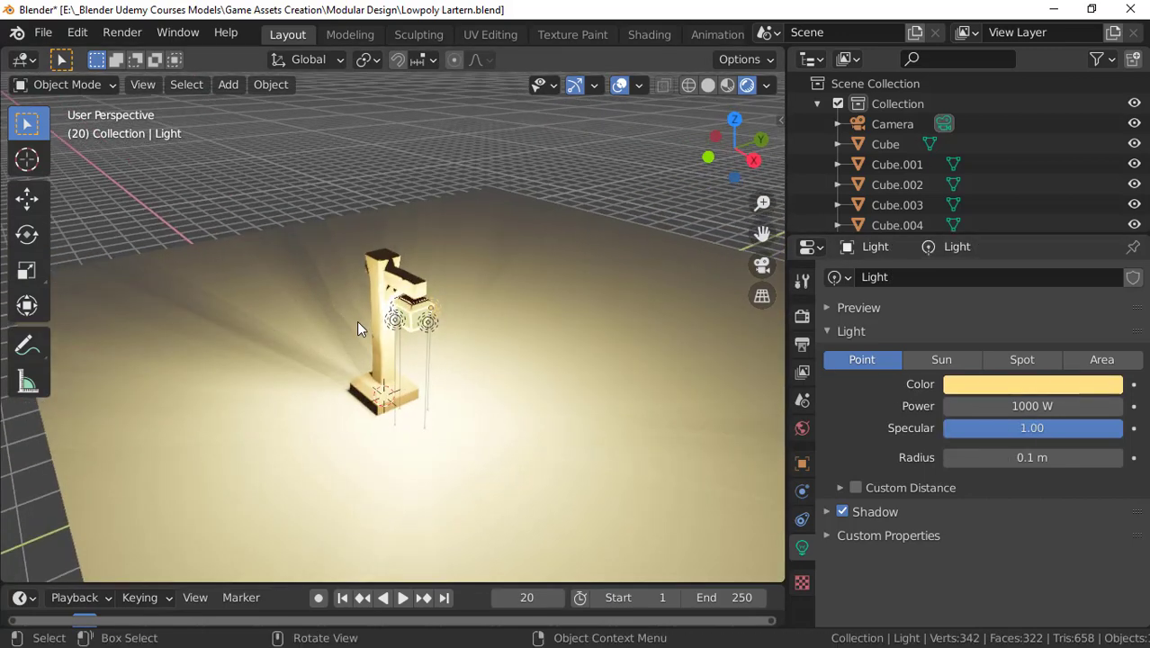
key("KP_0")
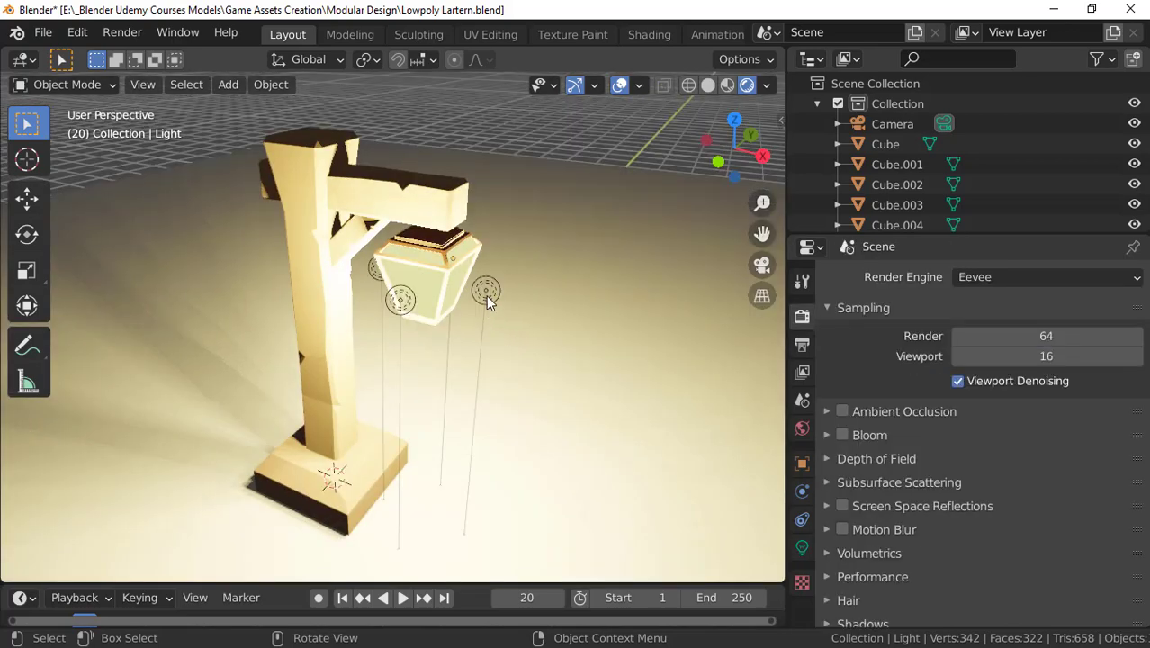
Step: Set the power of the light on the lantern's +X side to 100 W
left_click(486, 297)
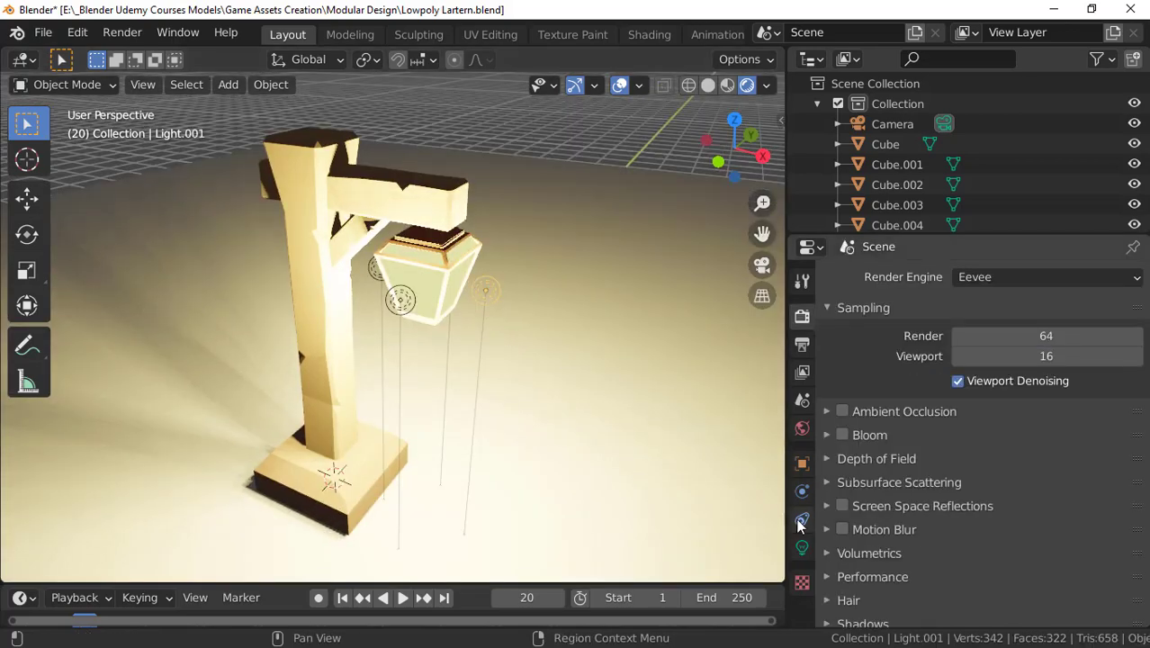
left_click(801, 547)
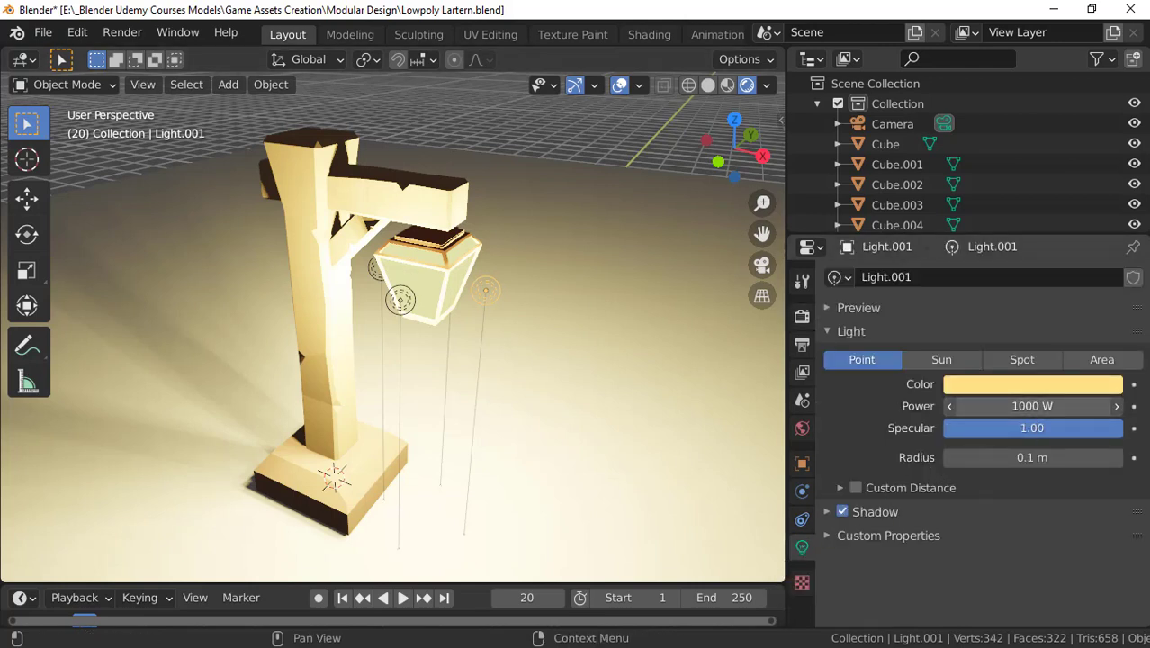
left_click(994, 406)
type("1")
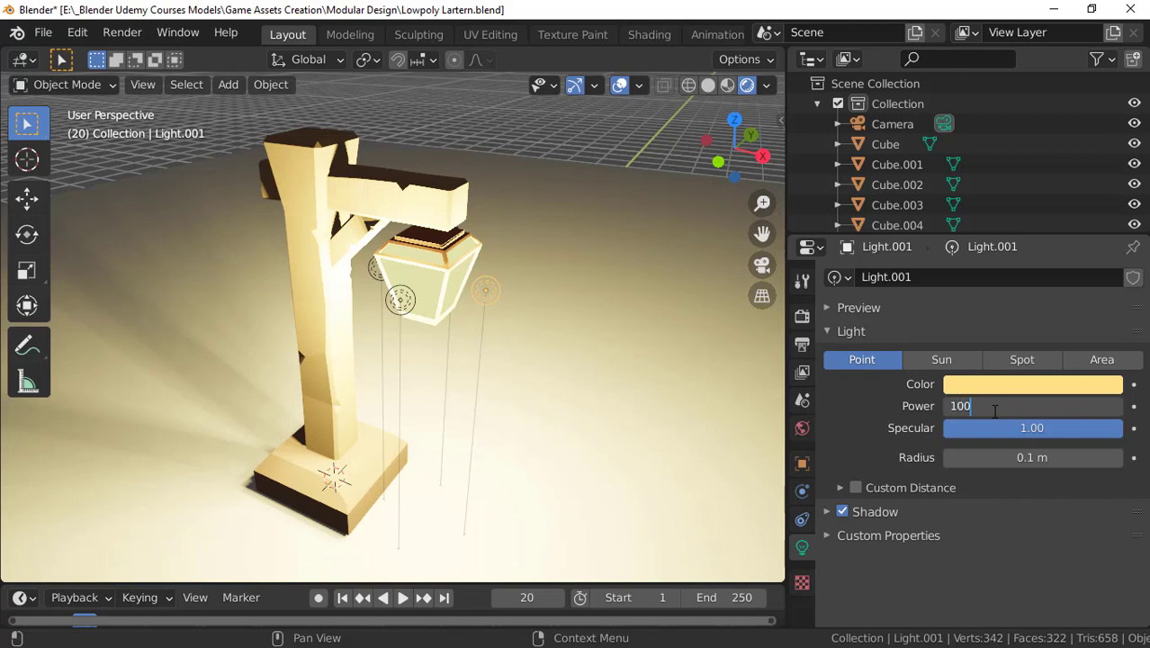
type("00")
key("Return")
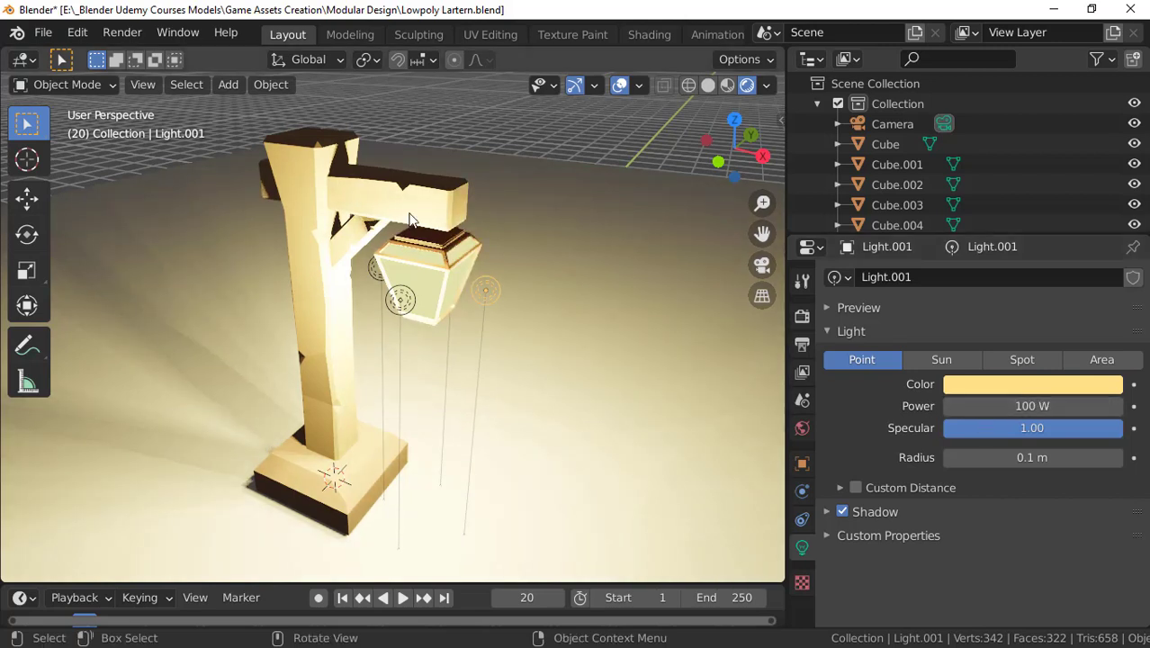
Step: Set the power of the light on the lantern's -Y side to 100 W
left_click(486, 290)
left_click(1017, 400)
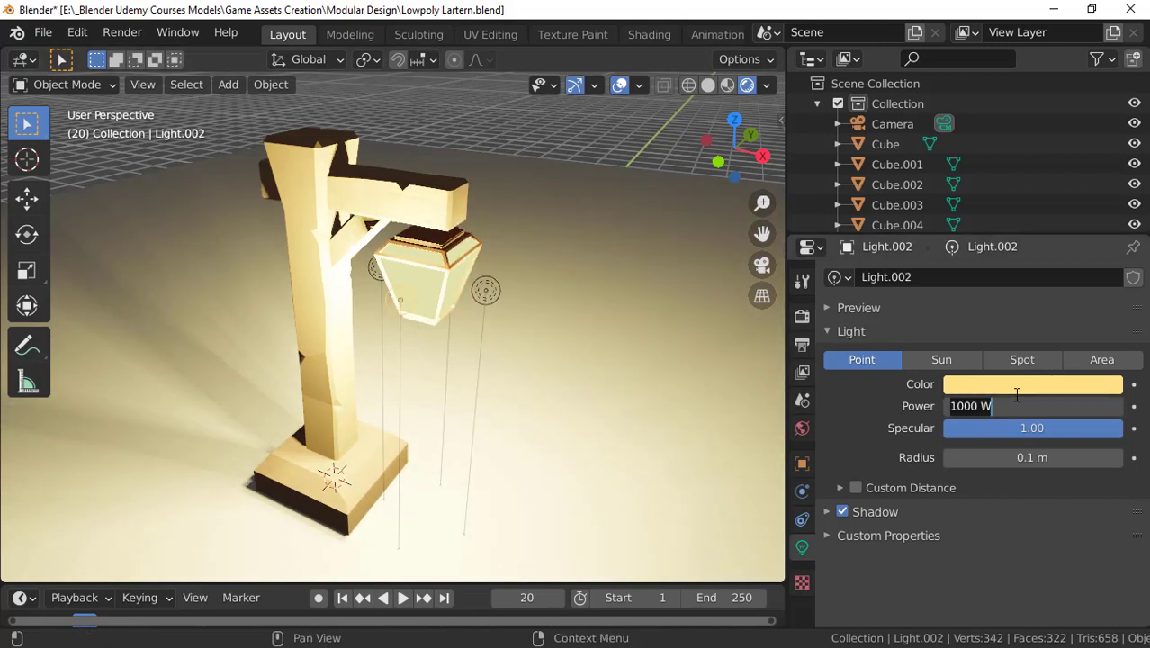
type("1")
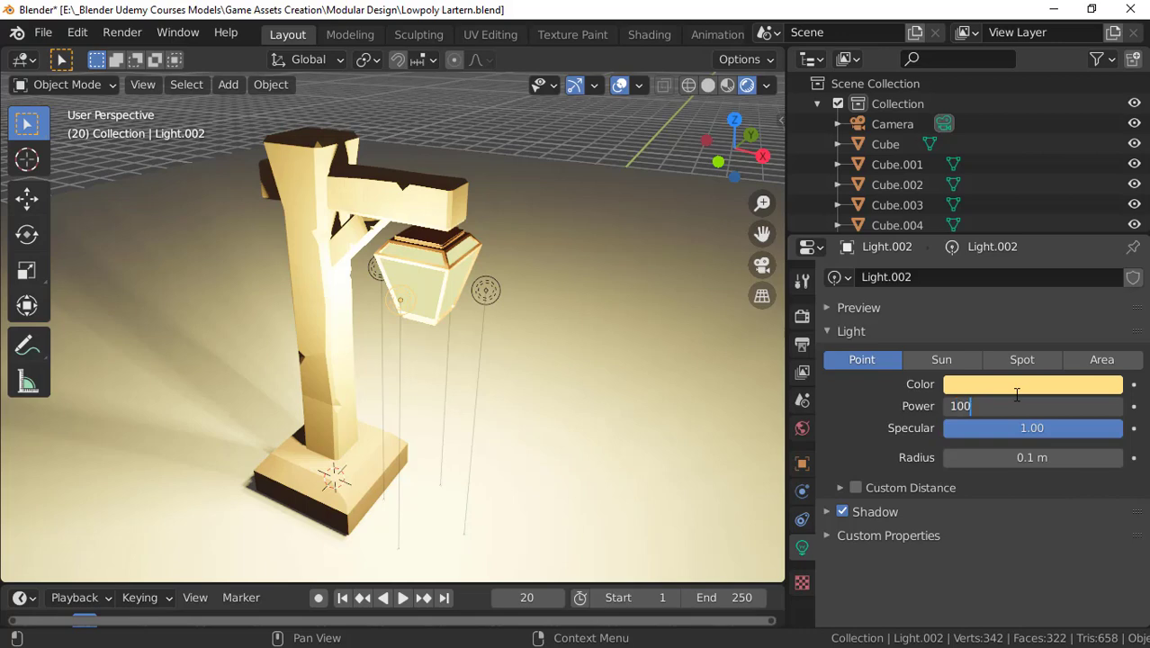
type("00")
key("Return")
Step: Set the power of the light on the lantern's +Y side to 100 W
middle_click_drag(553, 228, 496, 344)
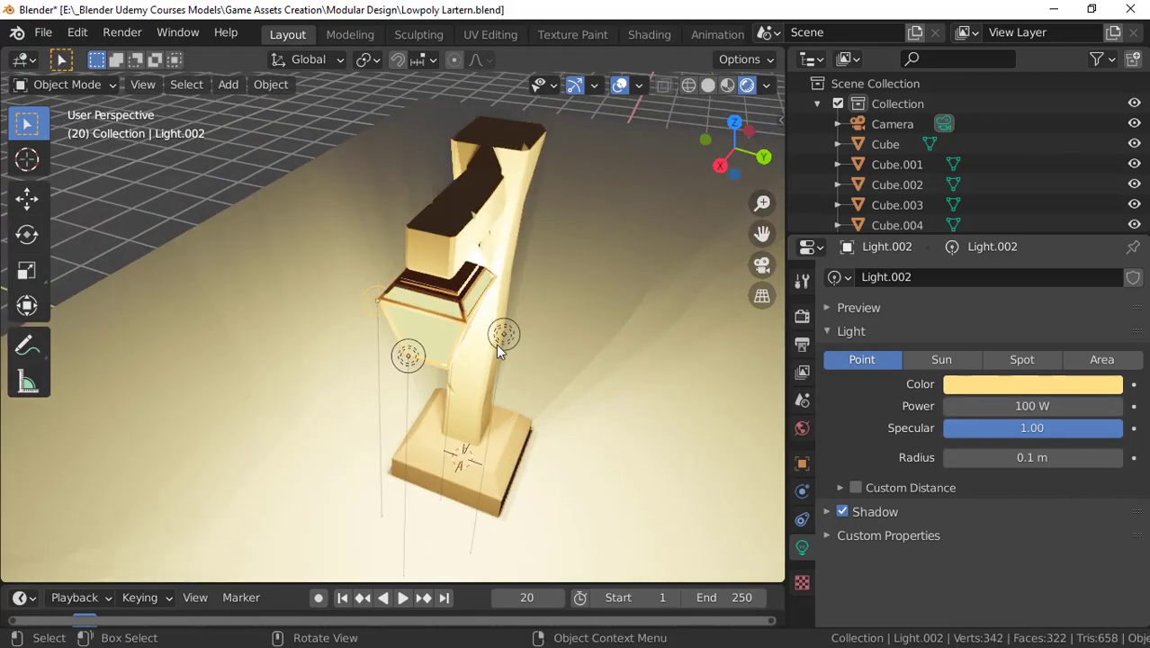
left_click(376, 300)
left_click(1017, 405)
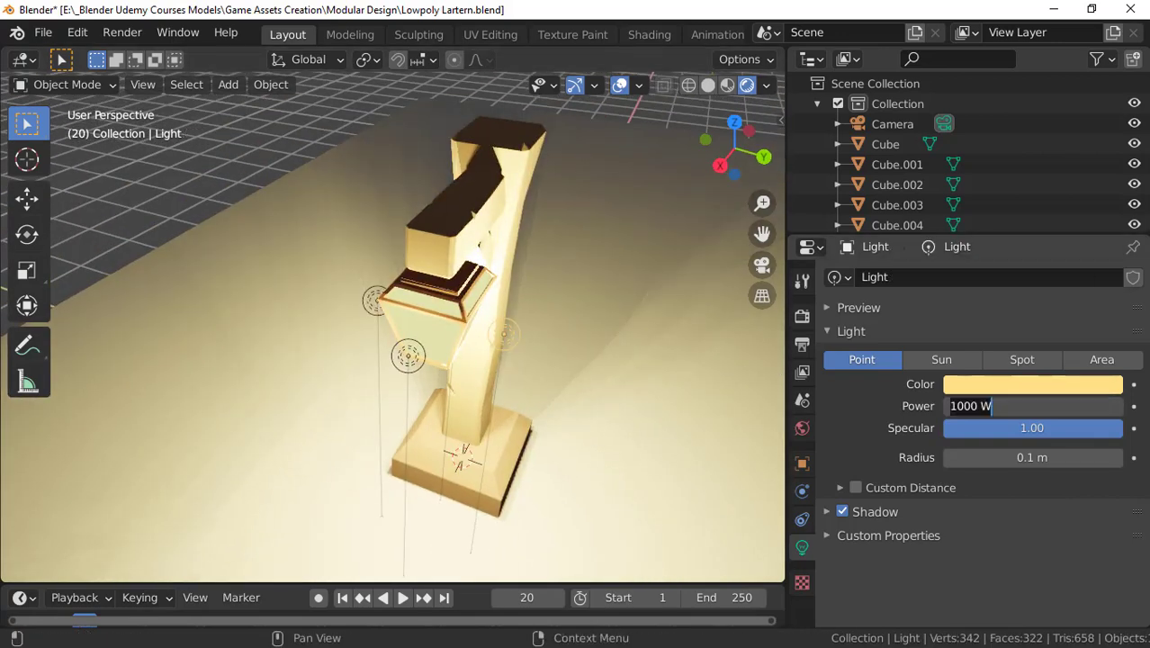
type("100")
key("Return")
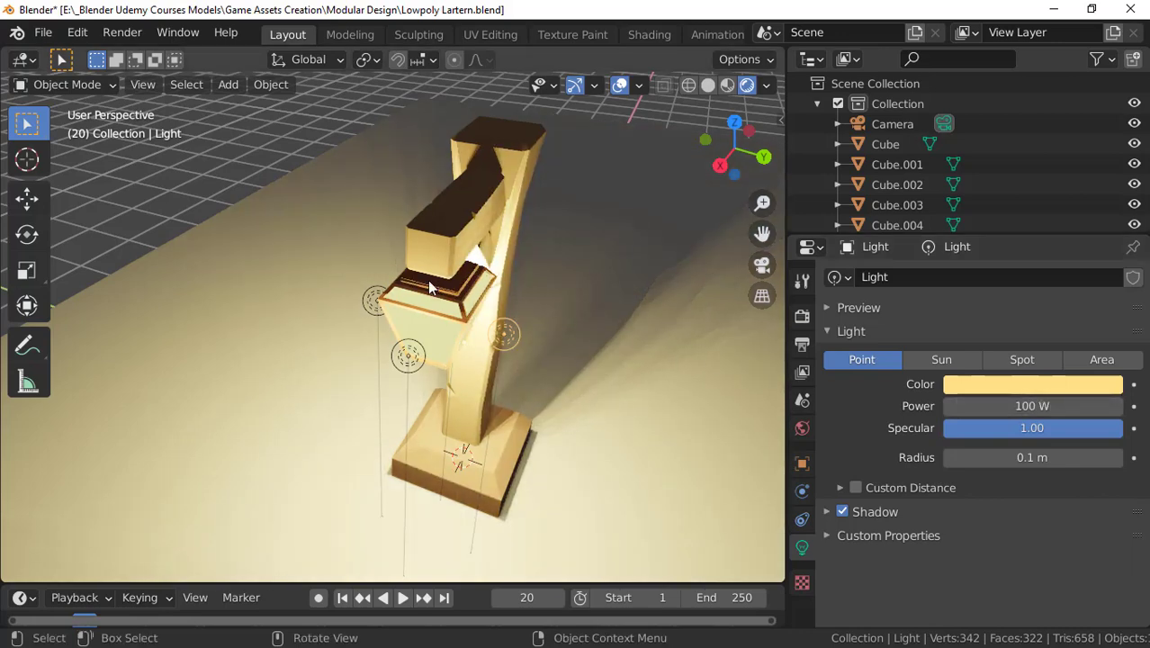
Step: Set the power of the light on the lantern's -X side, nearest the post, to 100 W
middle_click_drag(430, 286, 436, 304)
left_click(364, 334)
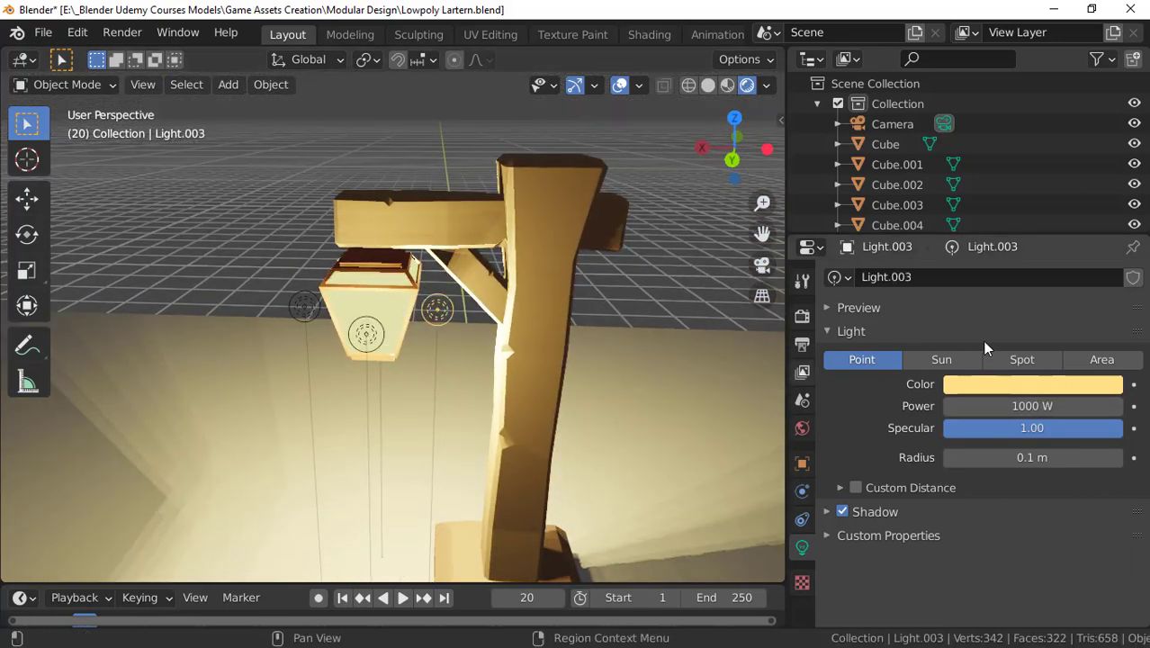
left_click(1021, 406)
type("100")
key("Return")
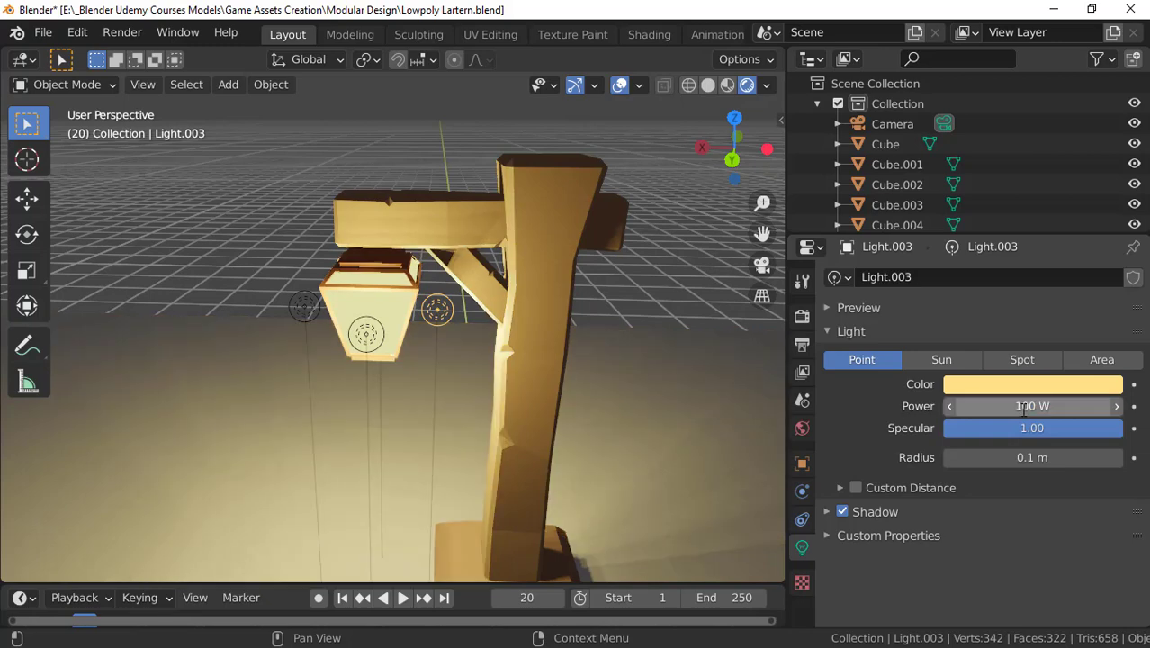
Step: Enable Ambient Occlusion, Bloom and Screen Space Reflections in the Eevee render settings
middle_click_drag(241, 224, 680, 177)
scroll(488, 179, "down", 4)
middle_click_drag(430, 186, 467, 345)
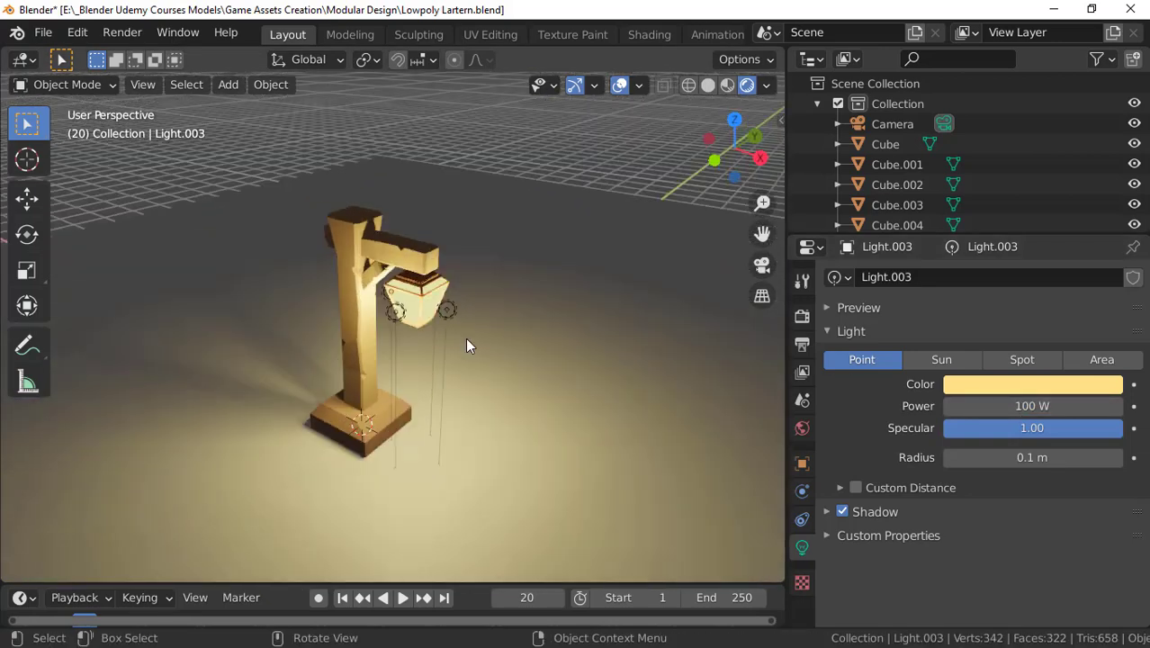
left_click(801, 317)
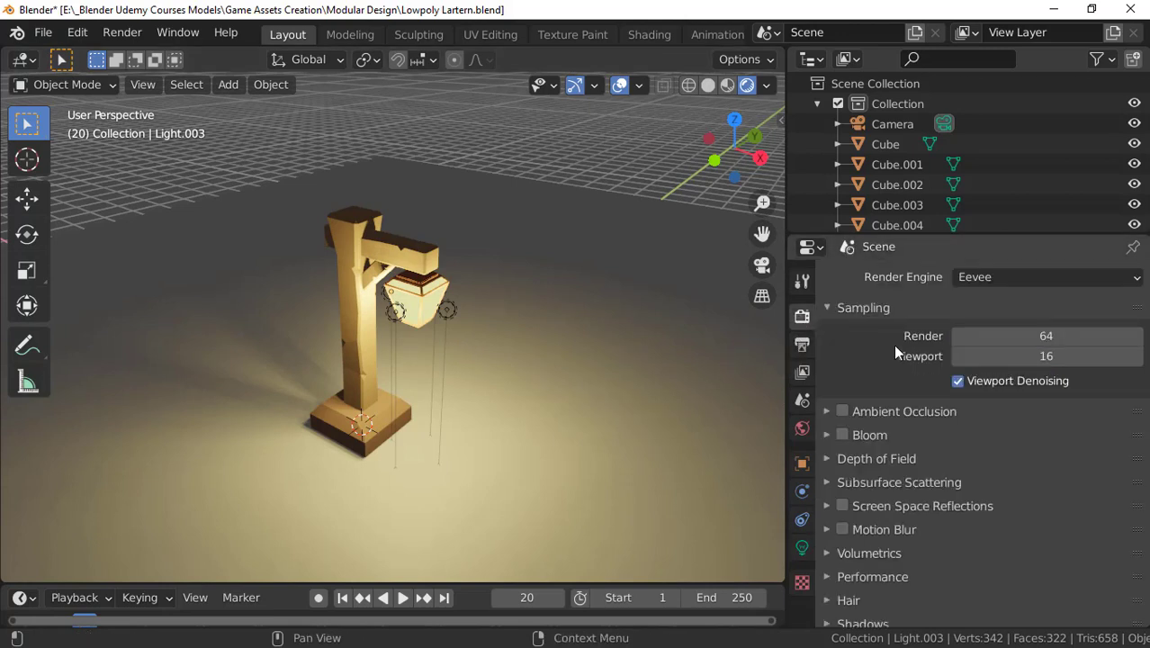
scroll(877, 355, "down", 1)
left_click(844, 378)
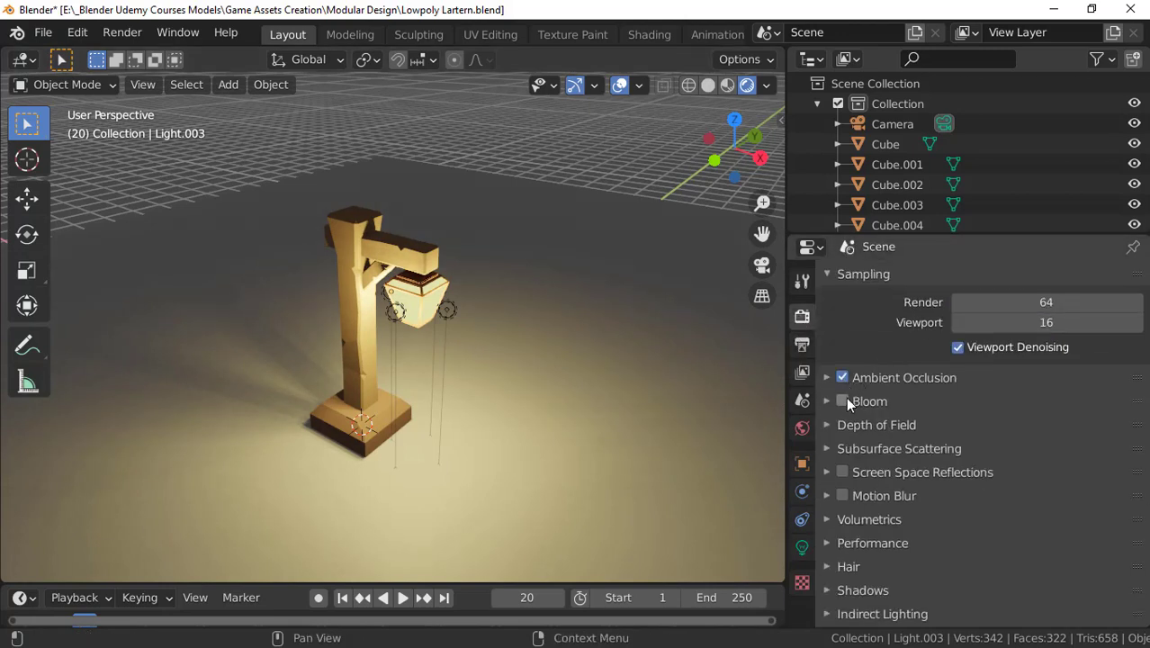
left_click(842, 401)
left_click(843, 472)
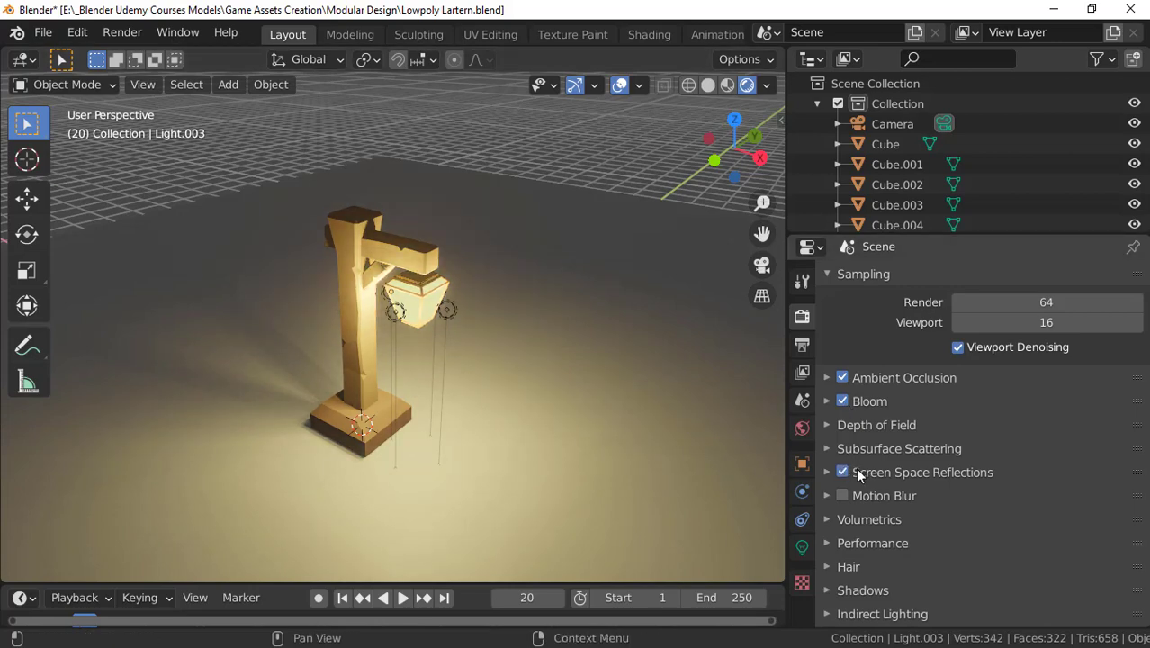
Step: Set the Color Management look to High Contrast and save the file
scroll(877, 468, "down", 4)
key("KP_0")
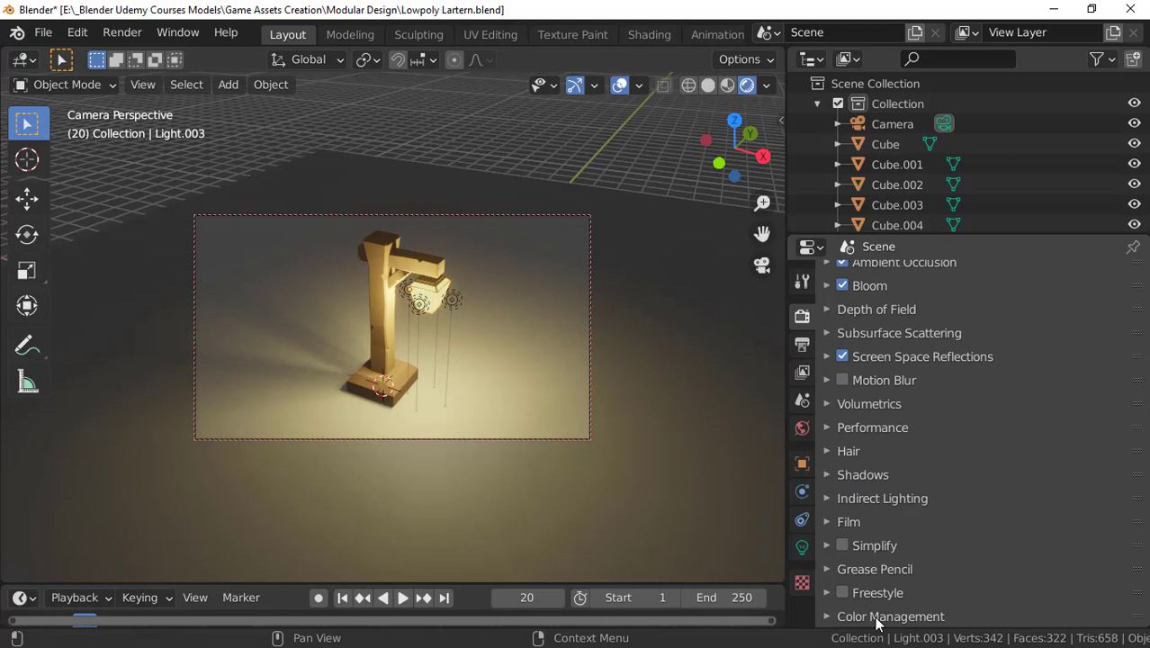
scroll(886, 466, "down", 5)
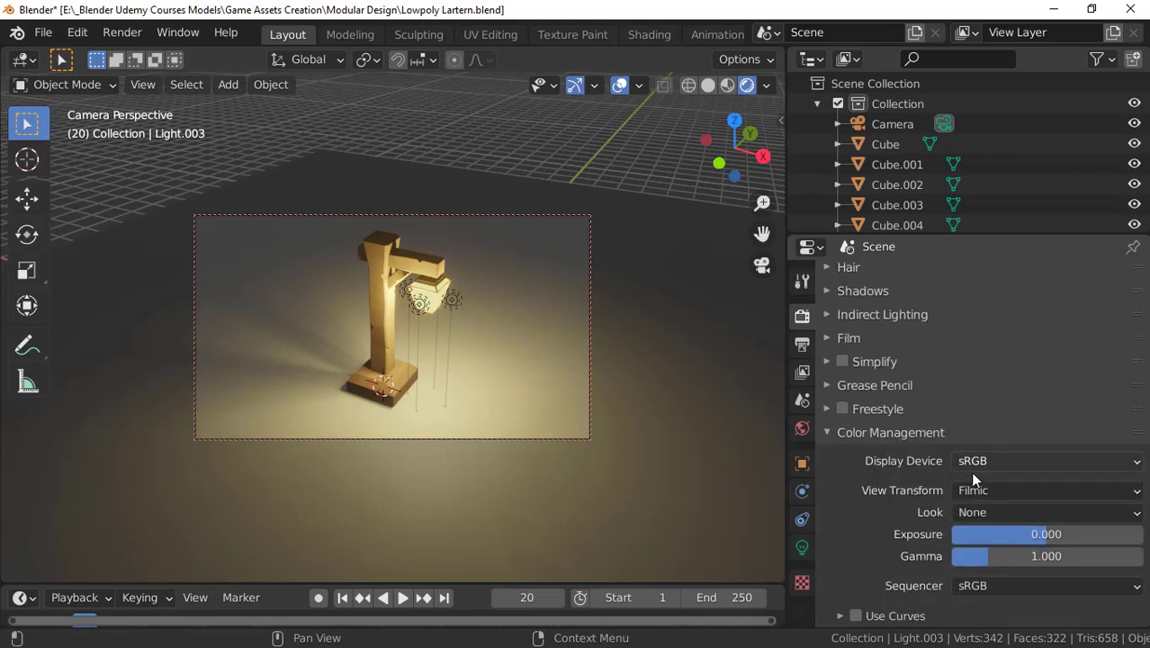
left_click(972, 511)
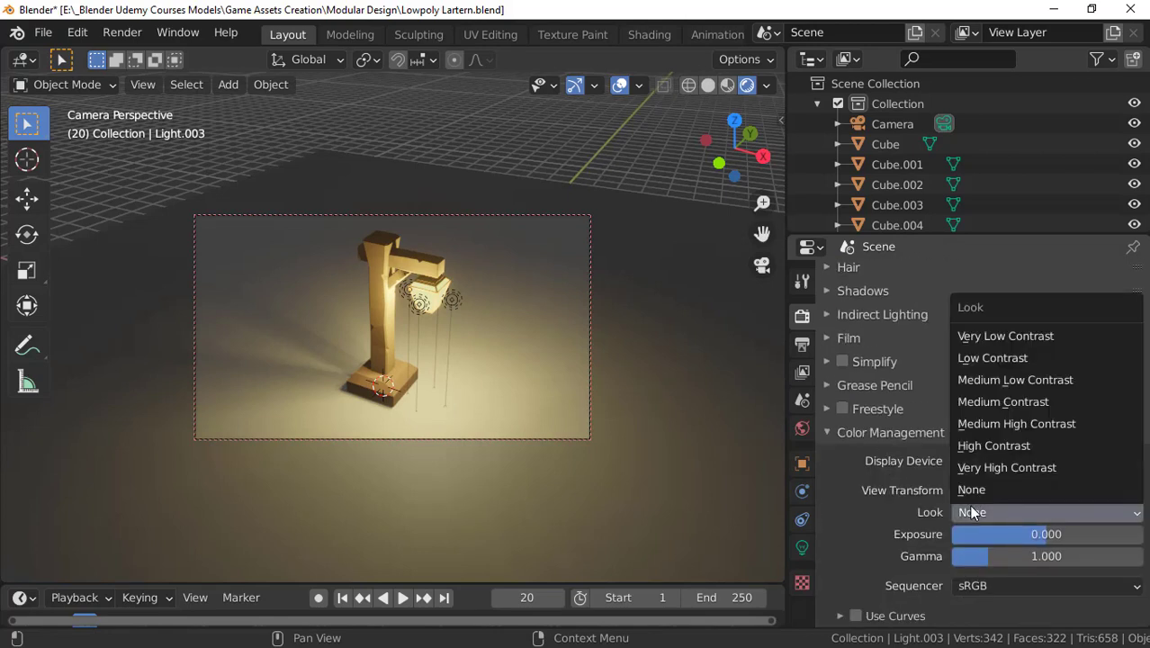
left_click(989, 448)
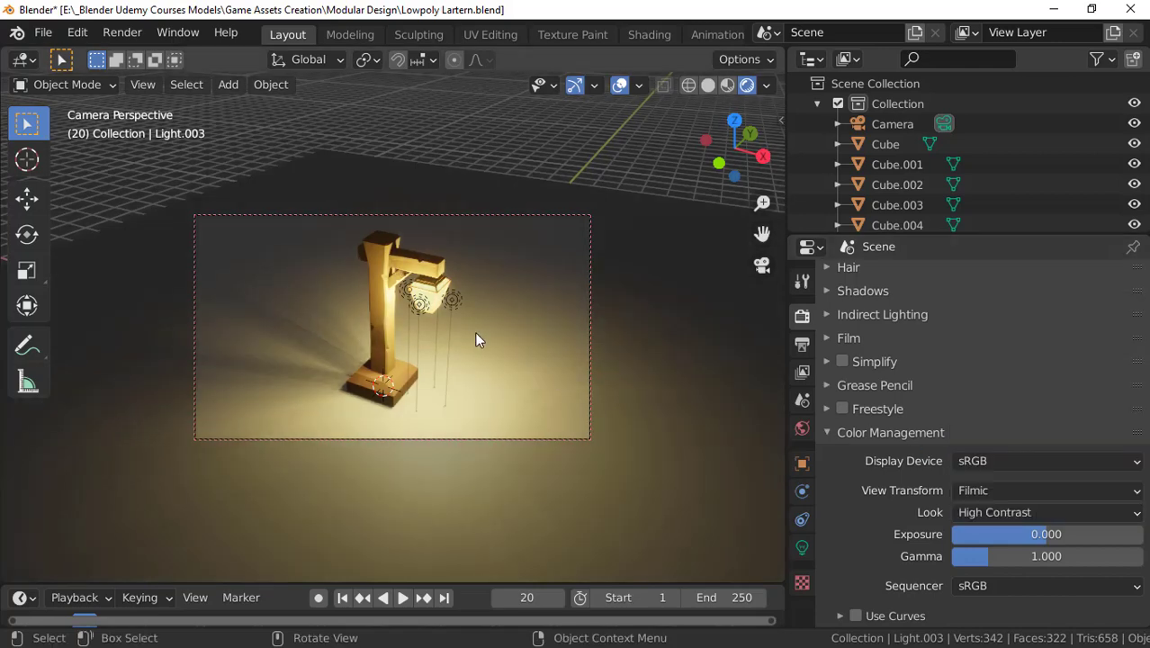
key("ctrl+s")
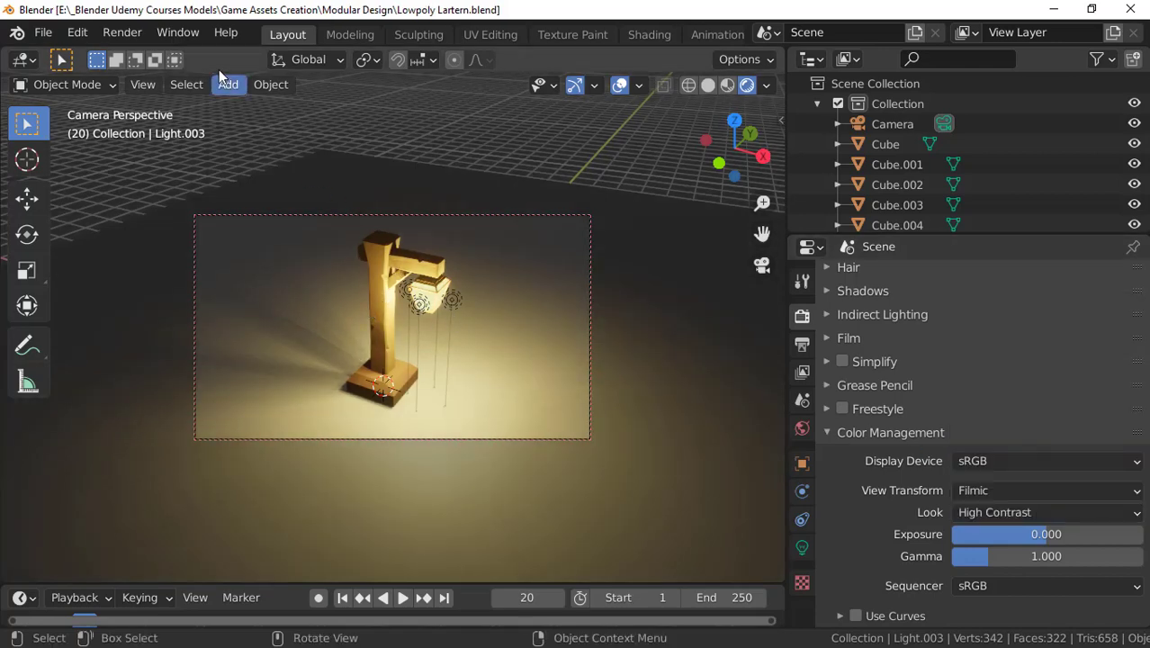
Step: Render the lantern image from the camera, inspect the whole result and close the render window
left_click(130, 39)
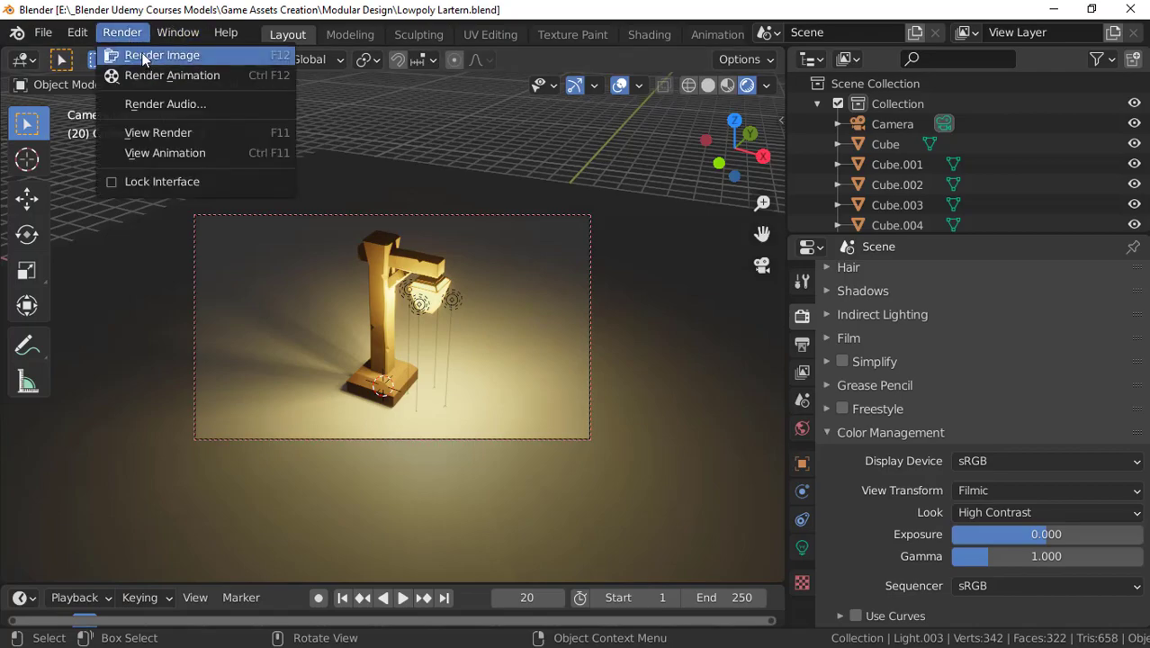
left_click(146, 55)
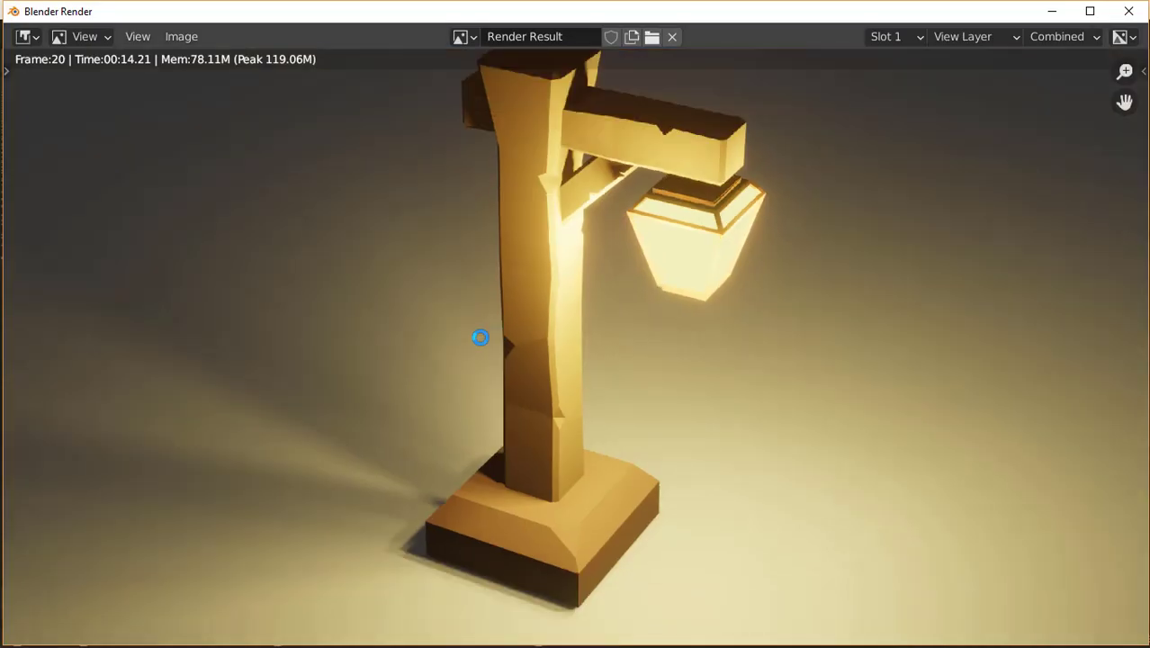
scroll(480, 340, "down", 3)
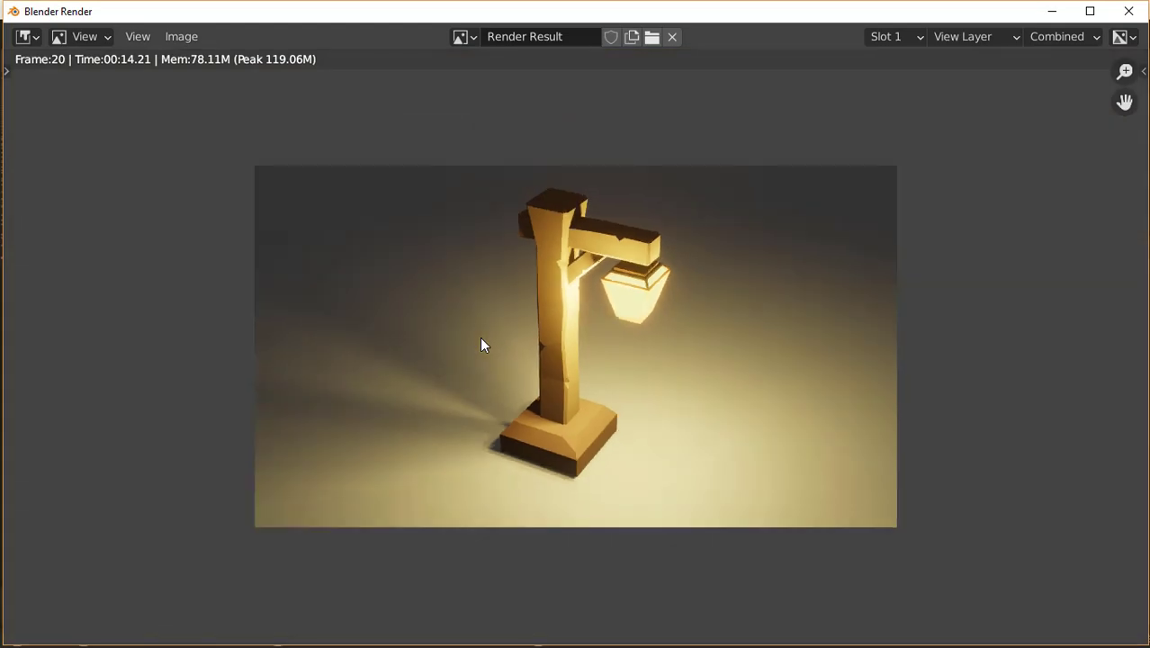
scroll(633, 302, "up", 2)
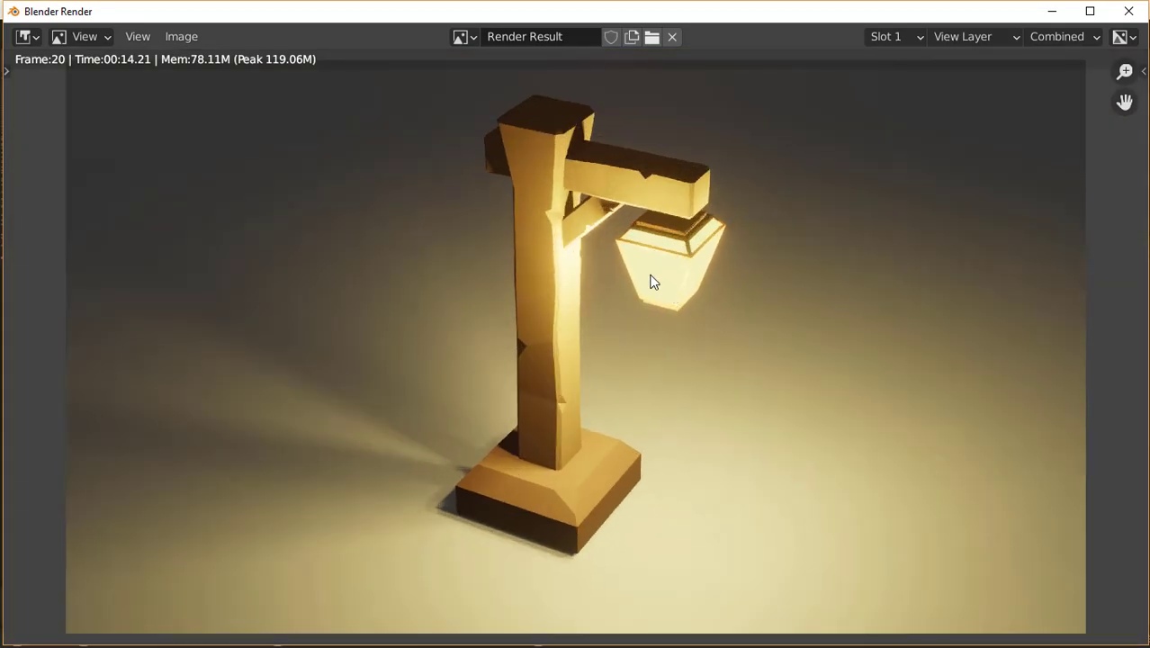
left_click(1129, 11)
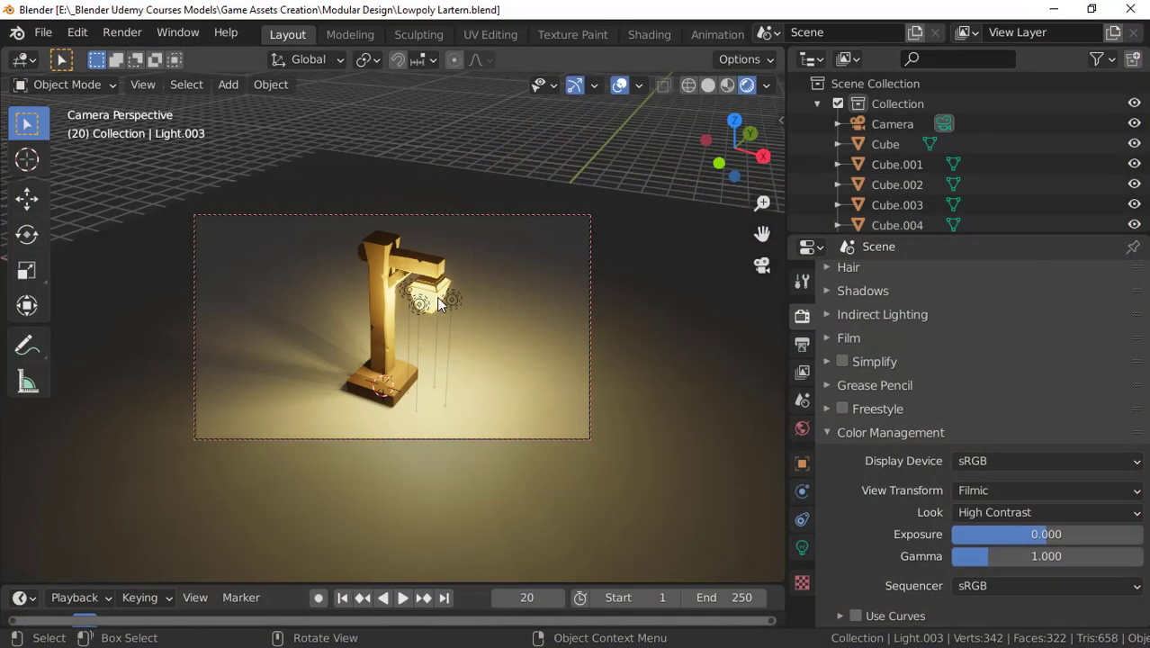
Step: Set the power of the light on the lantern's +X side to 25 W
middle_click_drag(432, 298, 420, 298)
scroll(417, 300, "up", 4)
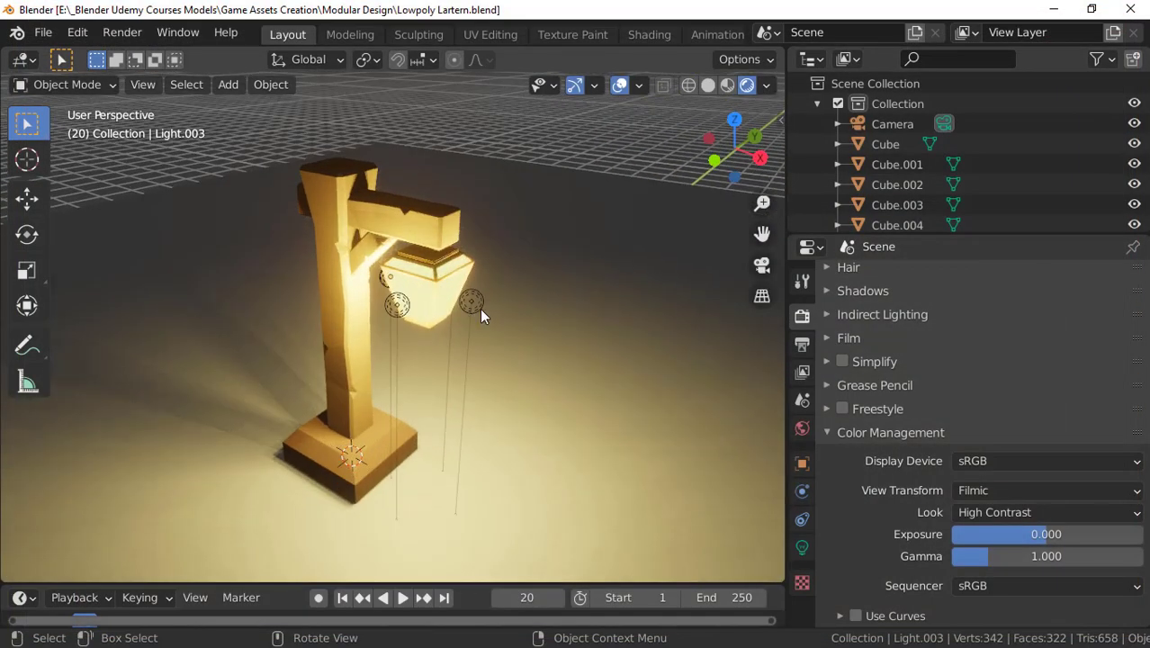
left_click(479, 309)
scroll(585, 333, "up", 1)
left_click(801, 547)
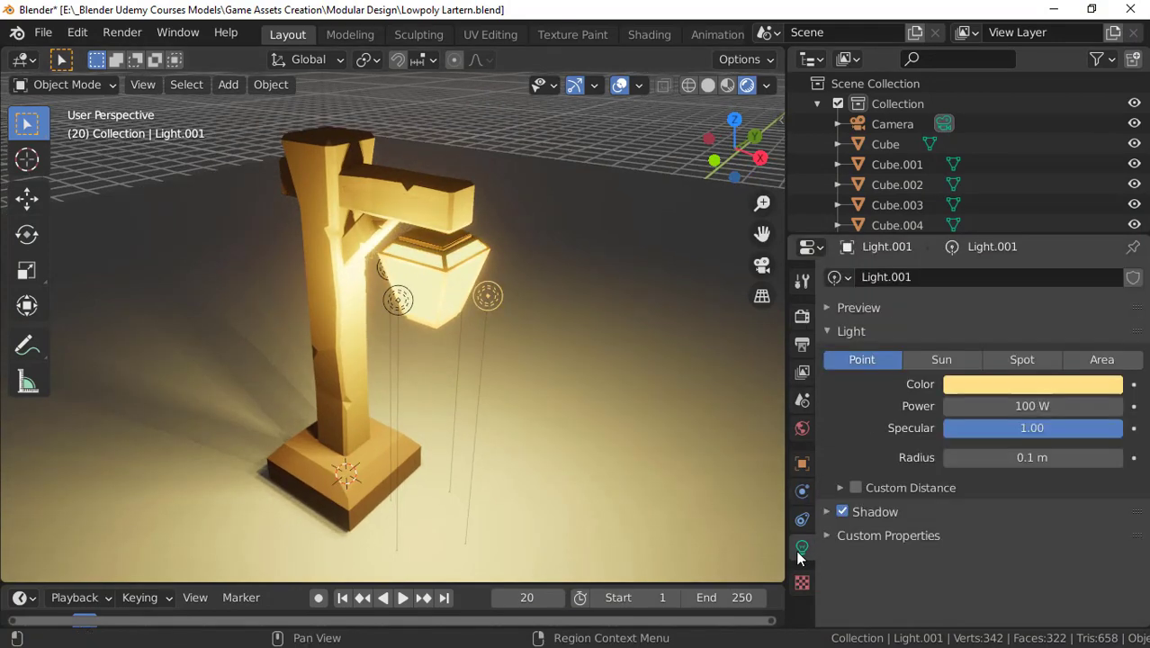
left_click(1022, 407)
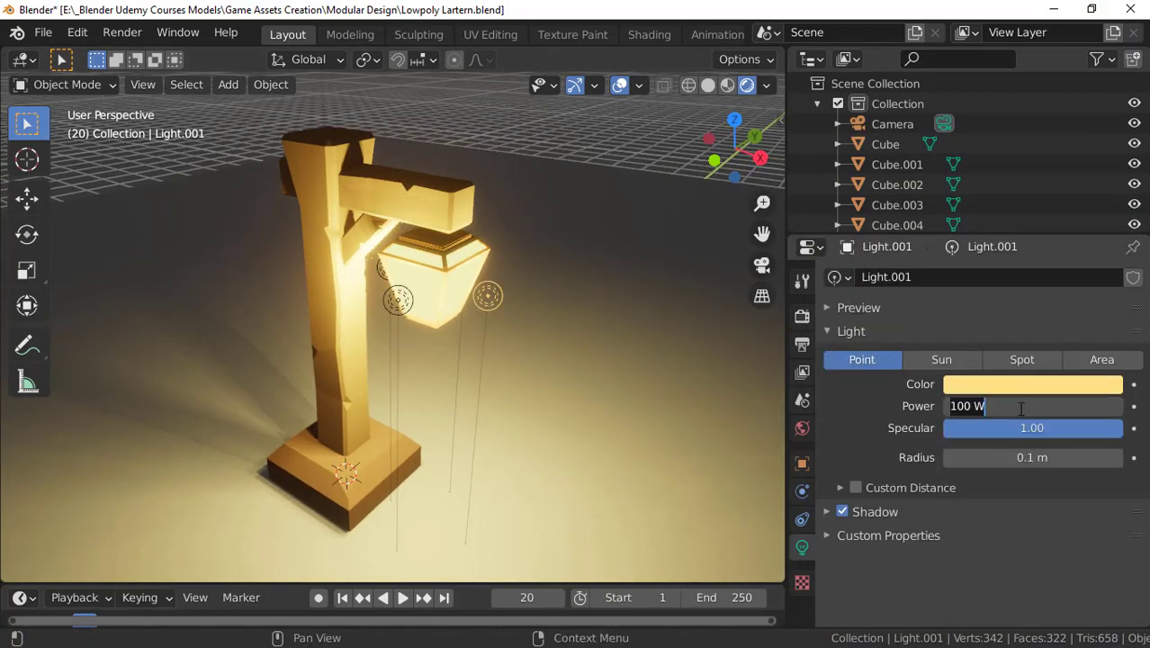
type("25")
key("Return")
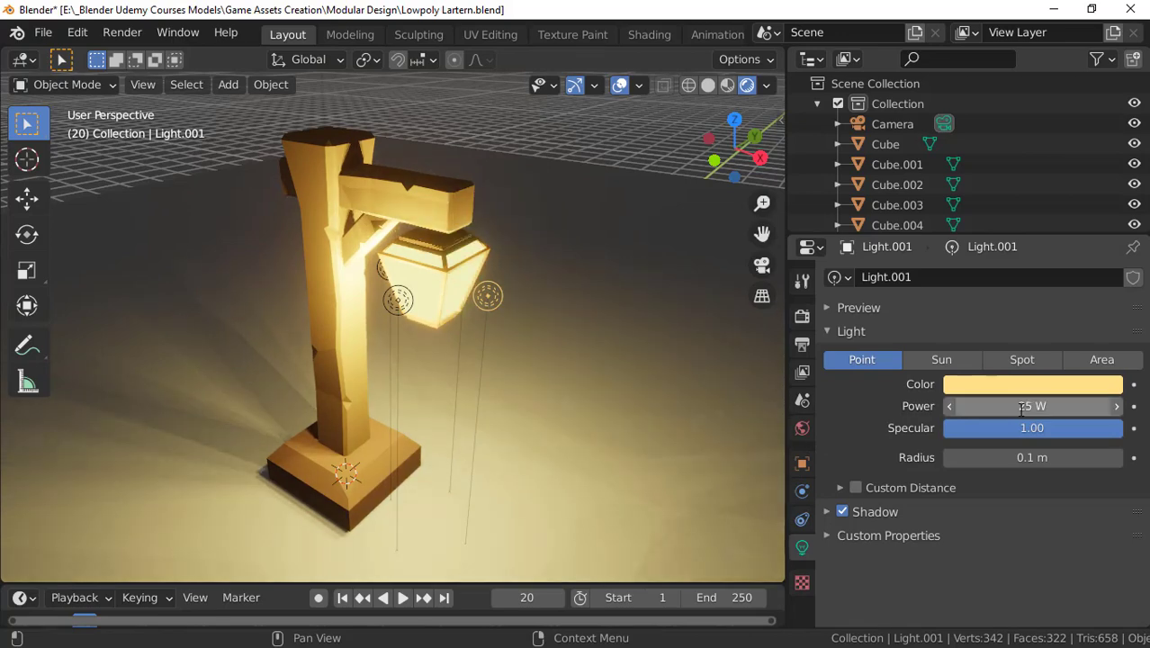
Step: Set the power of the light on the lantern's -Y side to 25 W
left_click(391, 303)
left_click(1005, 411)
type("25")
key("Return")
Step: Set the power of the light on the lantern's +Y side to 25 W
middle_click_drag(711, 342, 508, 328)
left_click(505, 324)
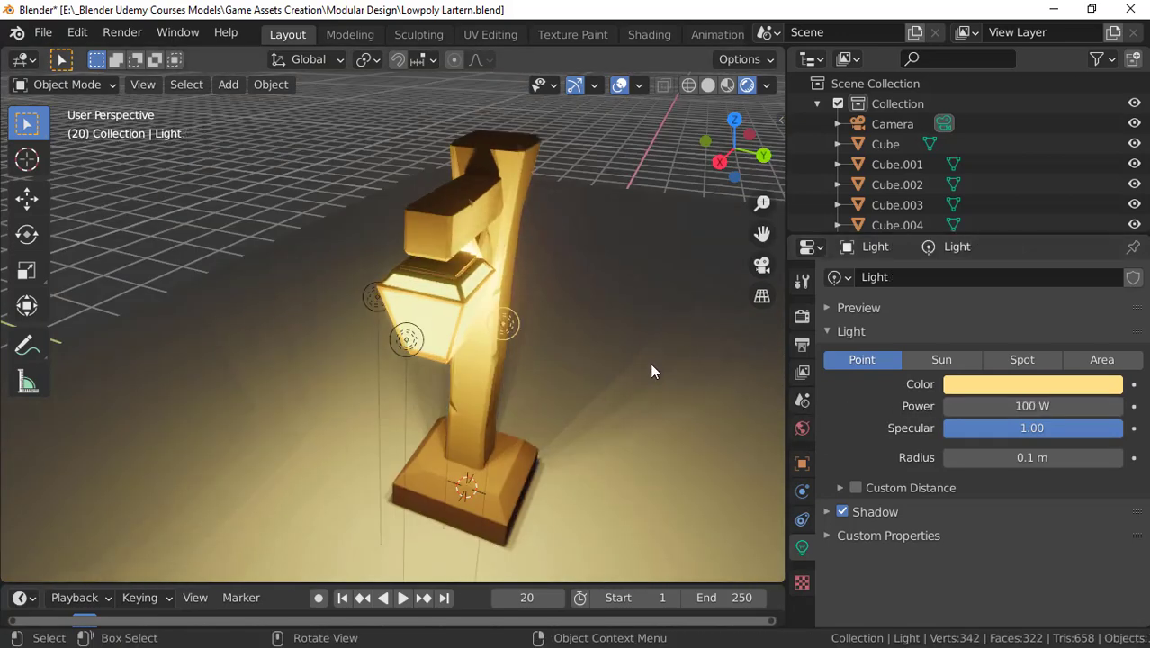
left_click(979, 408)
type("25")
key("Return")
Step: Set the power of the light on the lantern's -X side, nearest the post, to 25 W
middle_click_drag(585, 387, 414, 315)
left_click(397, 311)
left_click(1007, 413)
type("25")
key("Return")
Step: Render the lantern scene as a still image from the camera and view the full frame
key("KP_0")
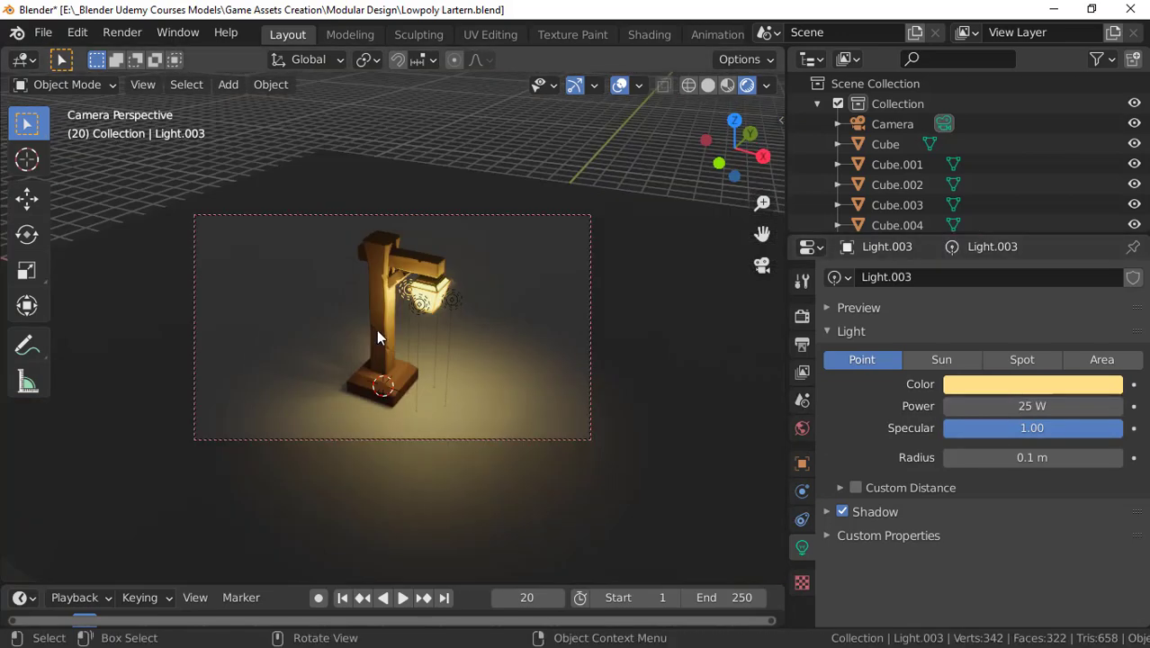
left_click(133, 33)
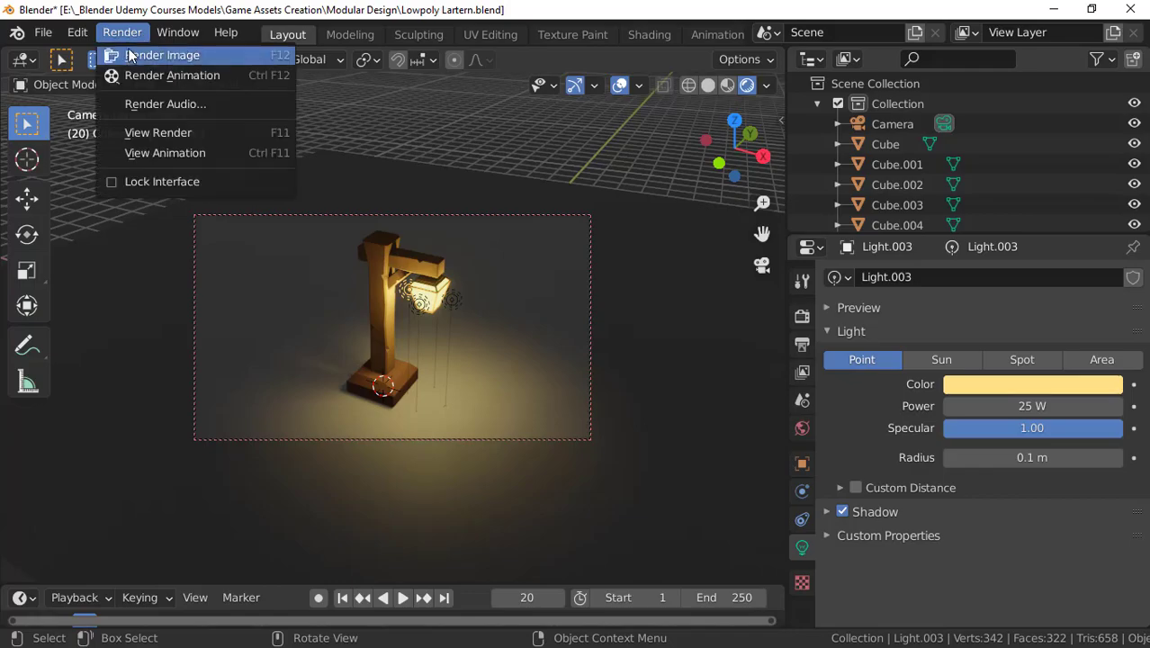
left_click(135, 55)
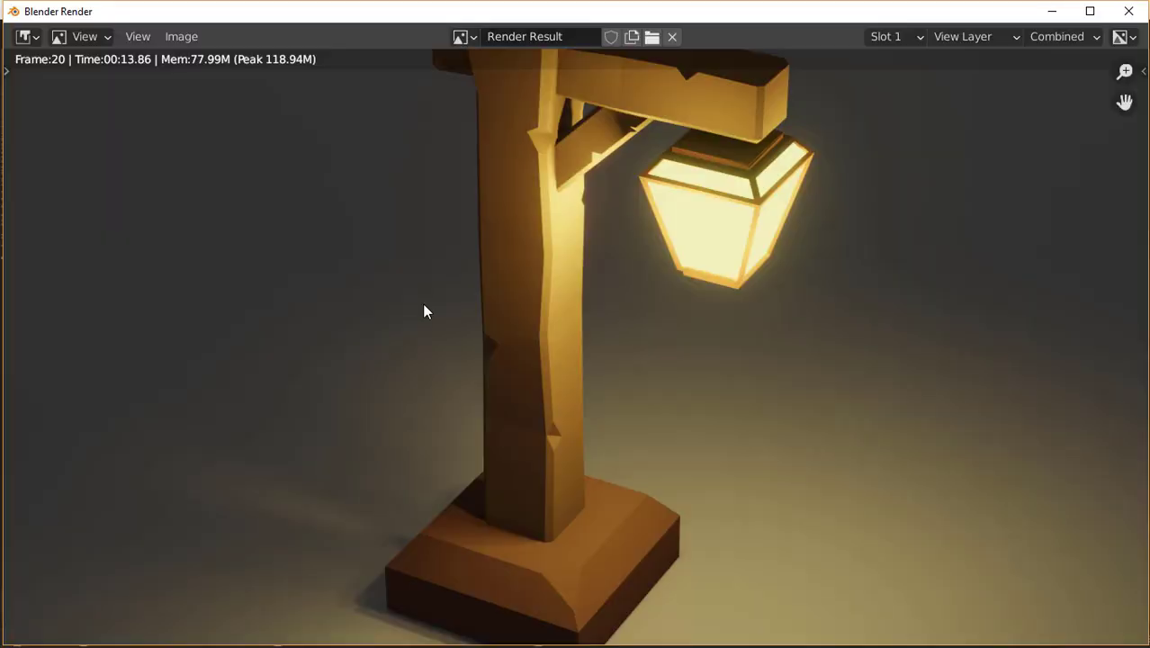
scroll(432, 337, "down", 2)
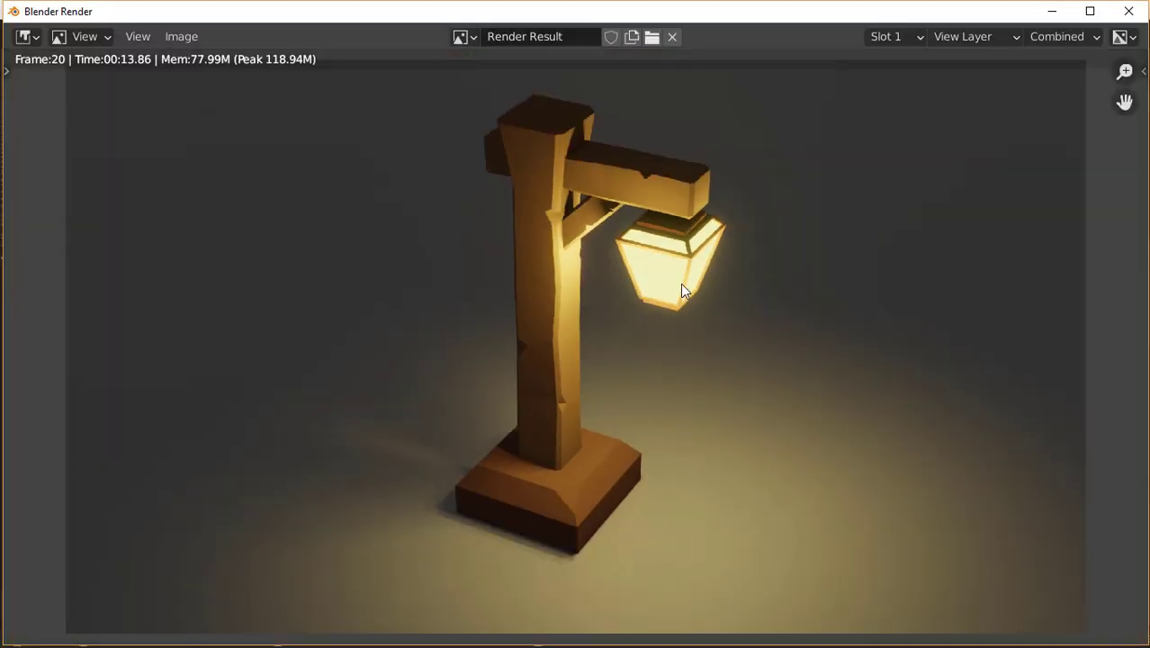
Step: Save the rendered image as a PNG in the Modular Design folder, replacing the default file name with a new one
left_click(191, 36)
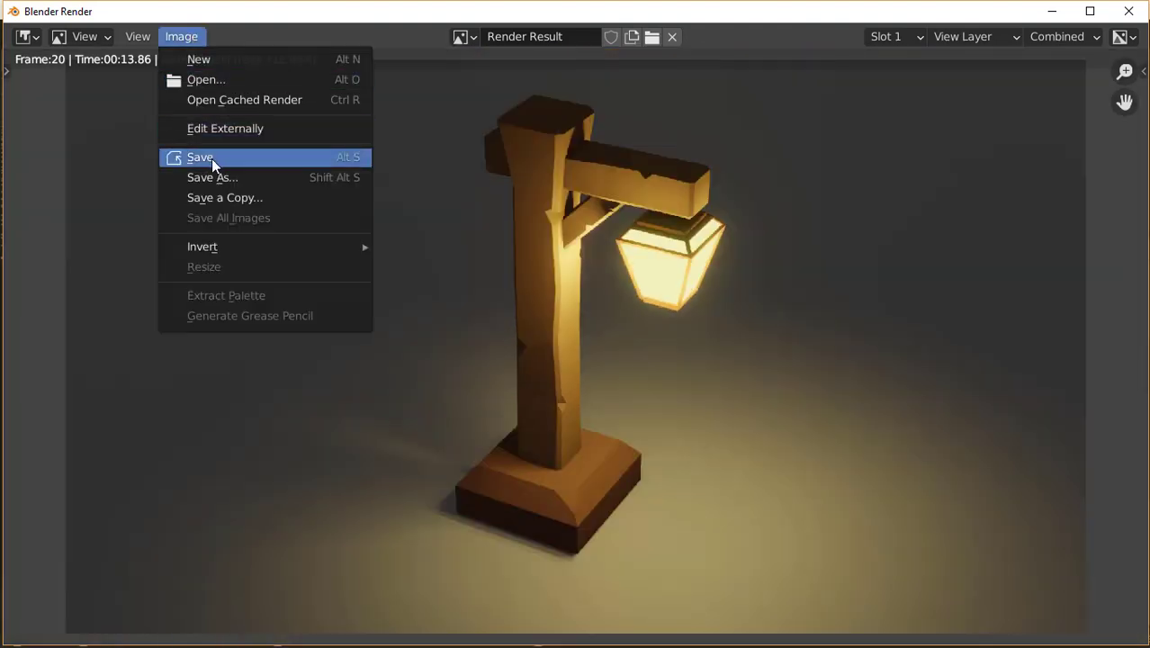
left_click(212, 160)
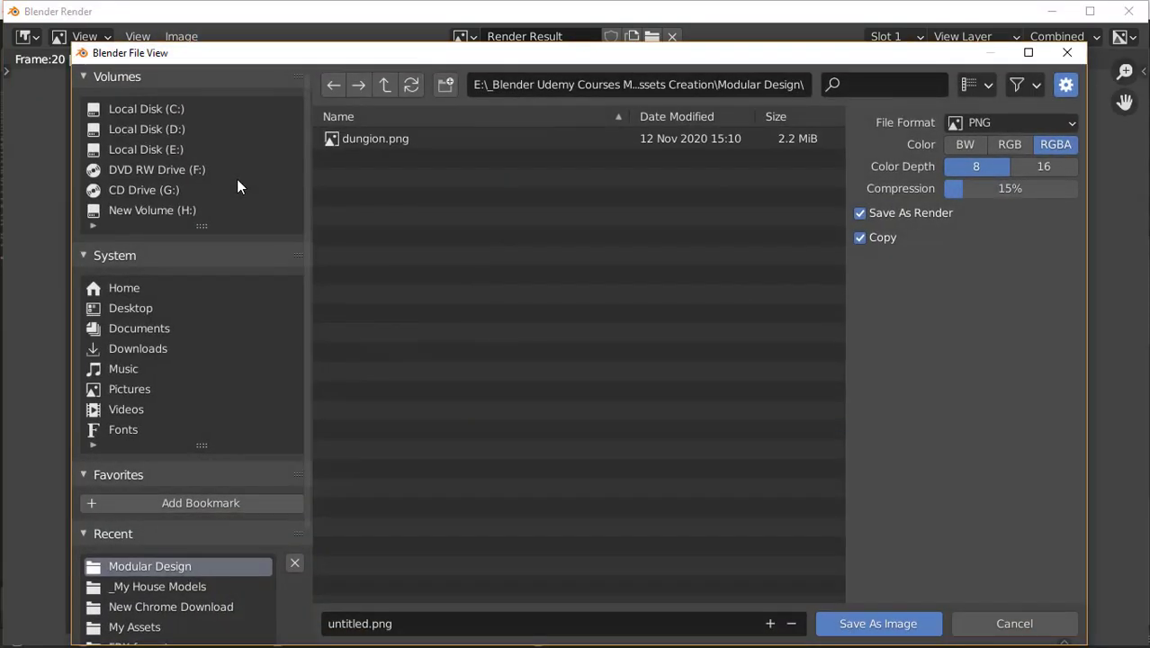
left_click(385, 623)
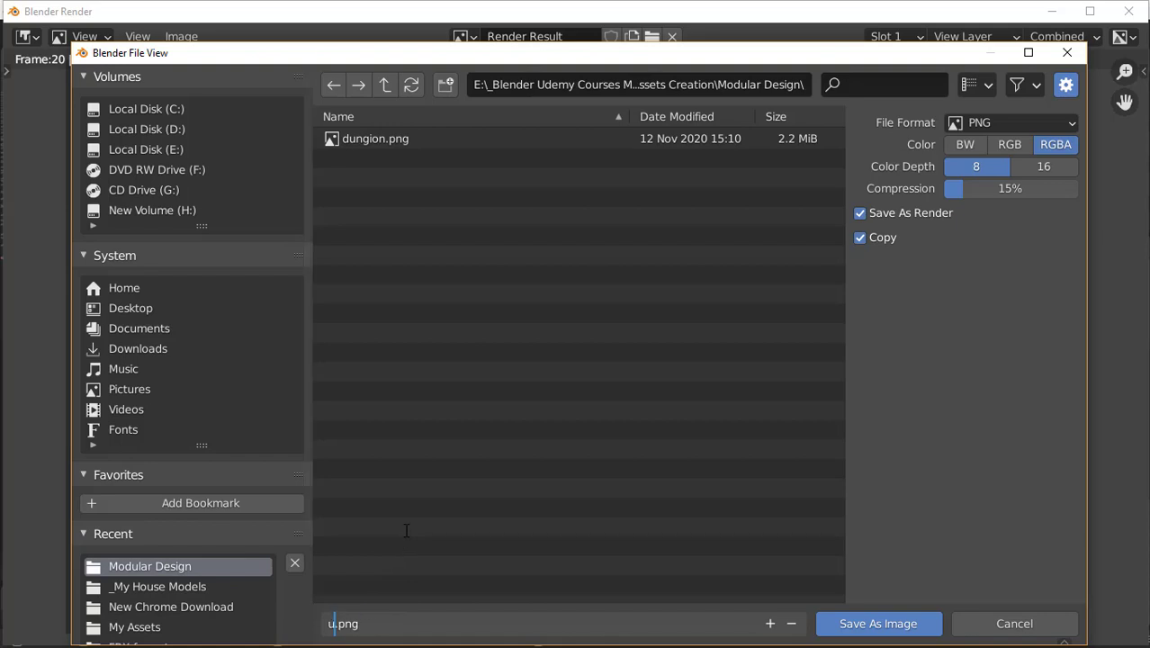
key("ctrl+BackSpace")
type("lalte")
key("BackSpace")
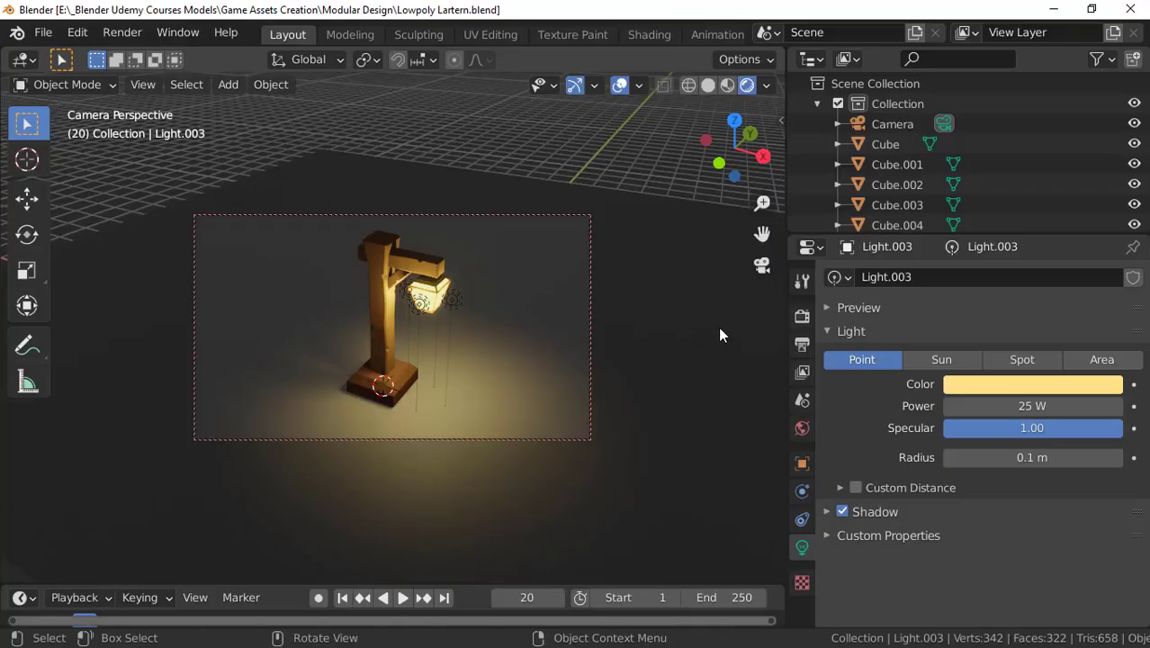
Step: Switch the render engine from Eevee to Cycles
left_click(803, 315)
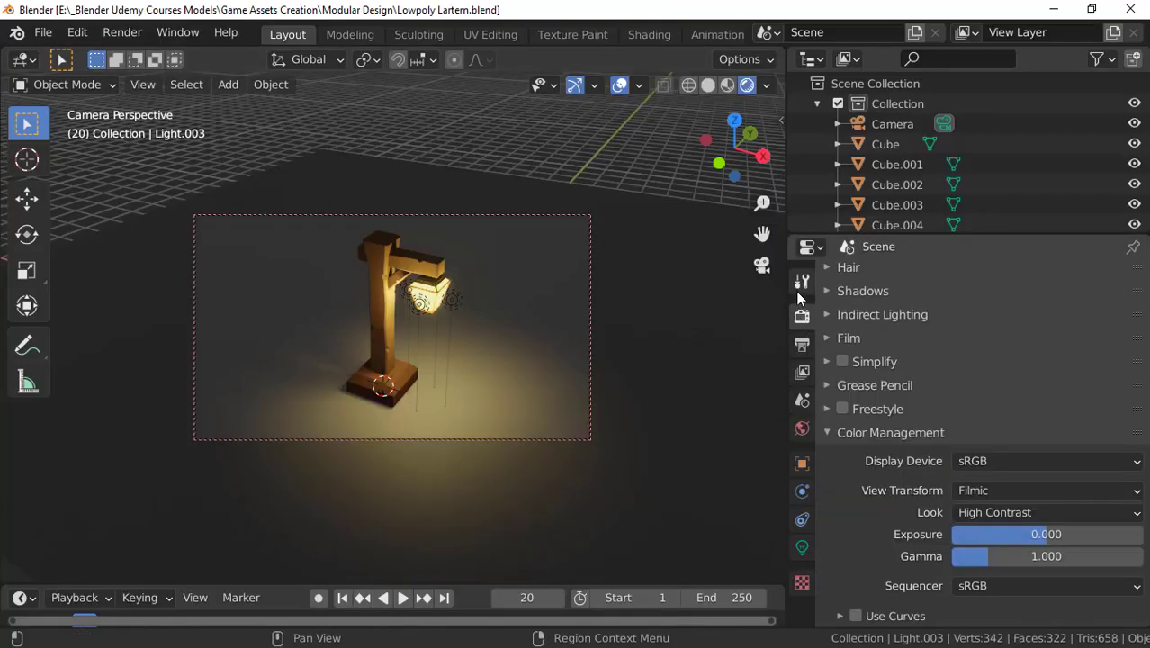
left_click(802, 281)
left_click(802, 315)
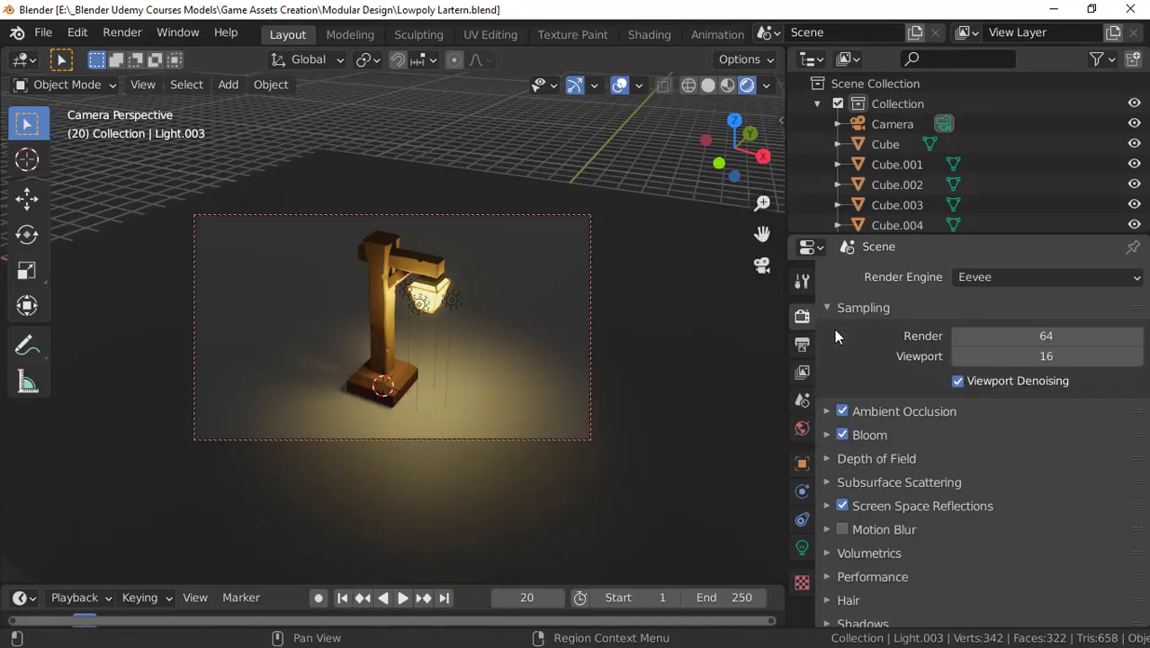
left_click(981, 277)
left_click(969, 277)
left_click(981, 277)
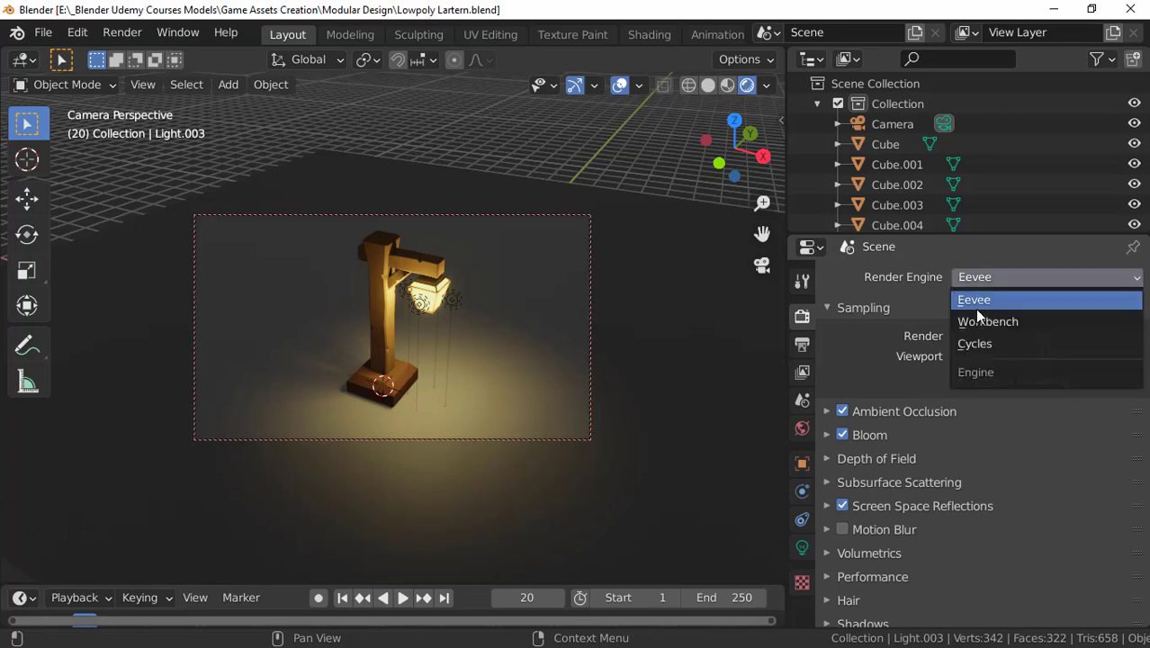
left_click(975, 343)
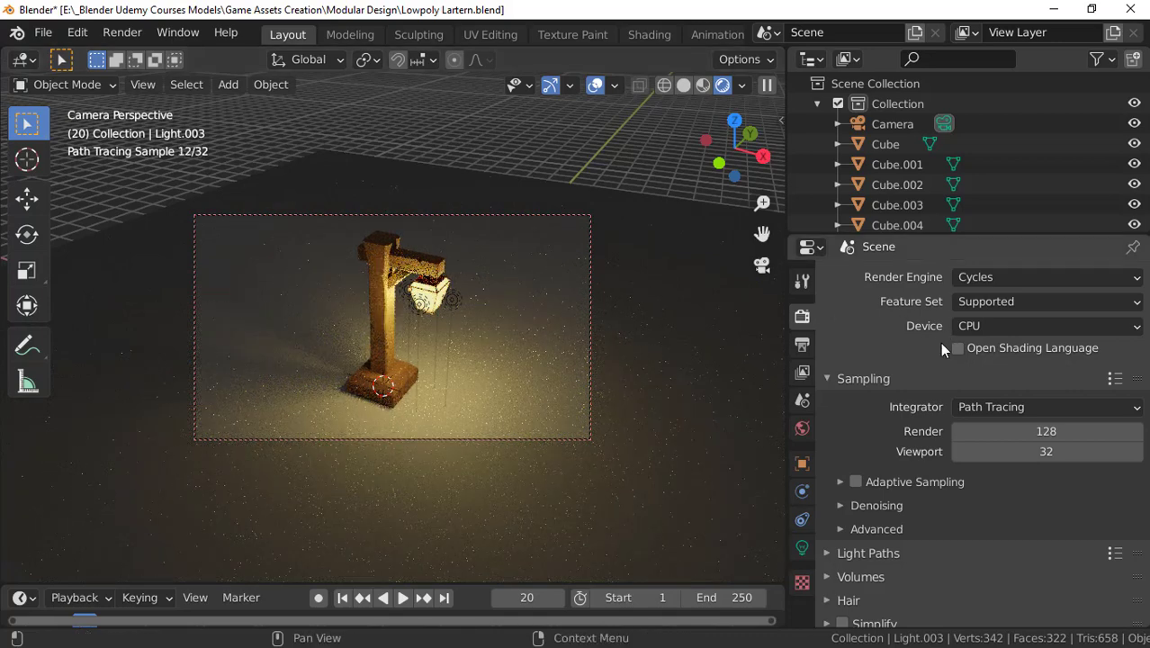
Step: Examine the Cycles render settings and the path-traced lantern post through the camera and from several angles
scroll(927, 402, "down", 4)
scroll(1007, 397, "up", 4)
scroll(1009, 405, "down", 8)
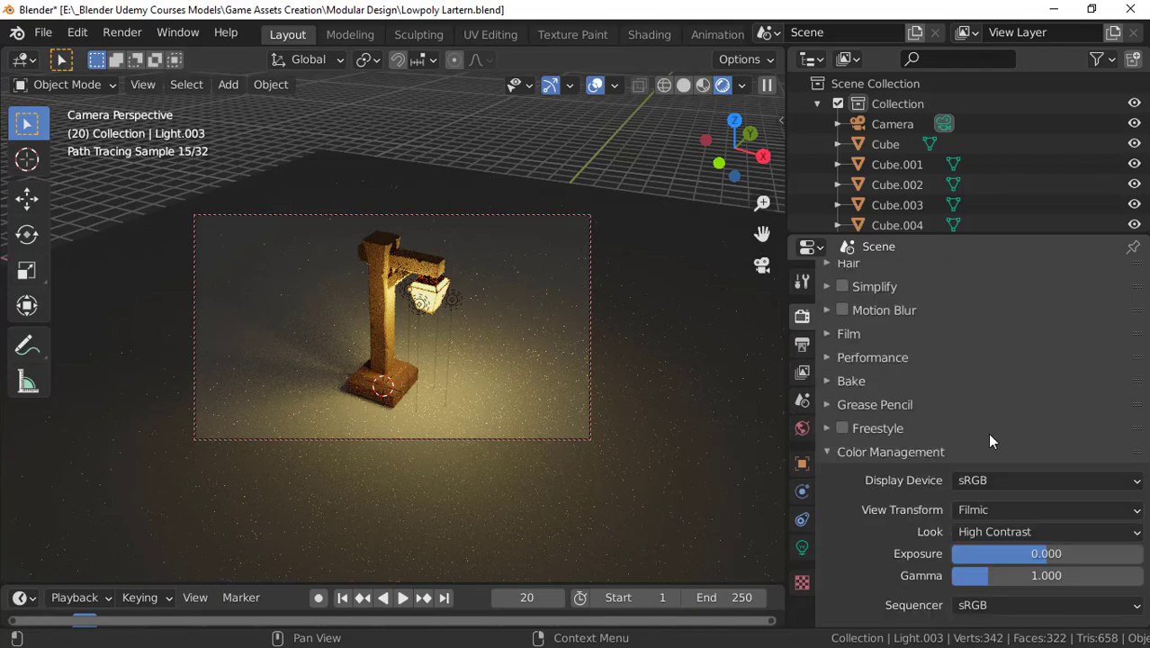
scroll(987, 433, "up", 8)
middle_click_drag(387, 342, 427, 326)
scroll(461, 299, "down", 2)
scroll(414, 315, "up", 2)
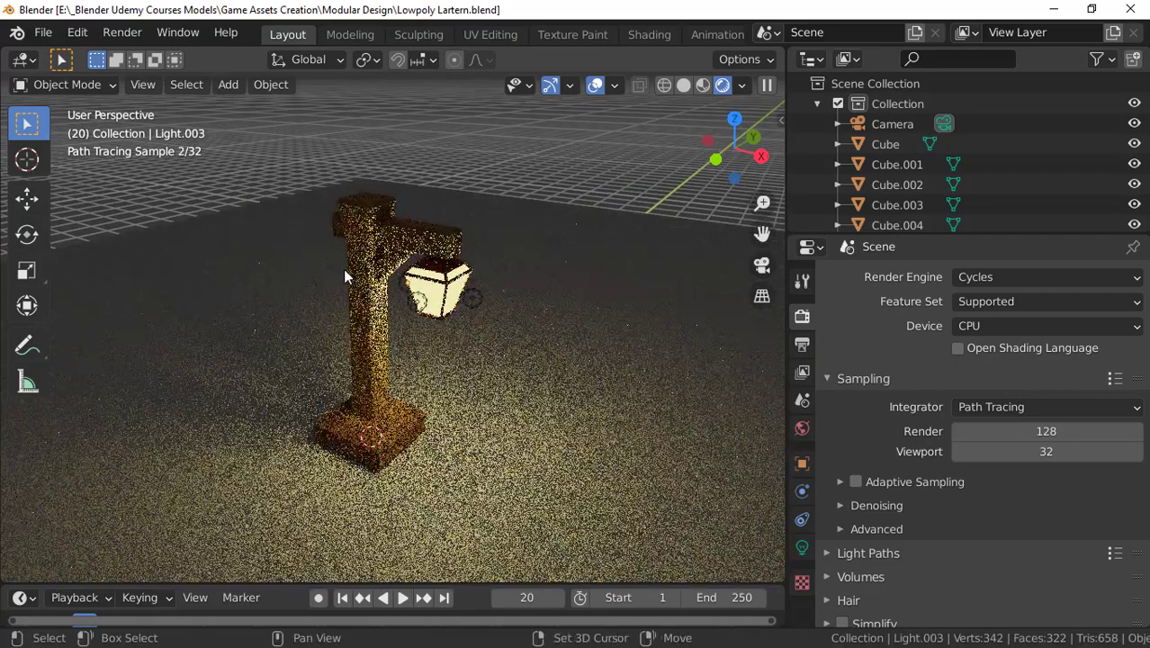
middle_click_drag(348, 269, 379, 291, "shift")
scroll(380, 297, "up", 2)
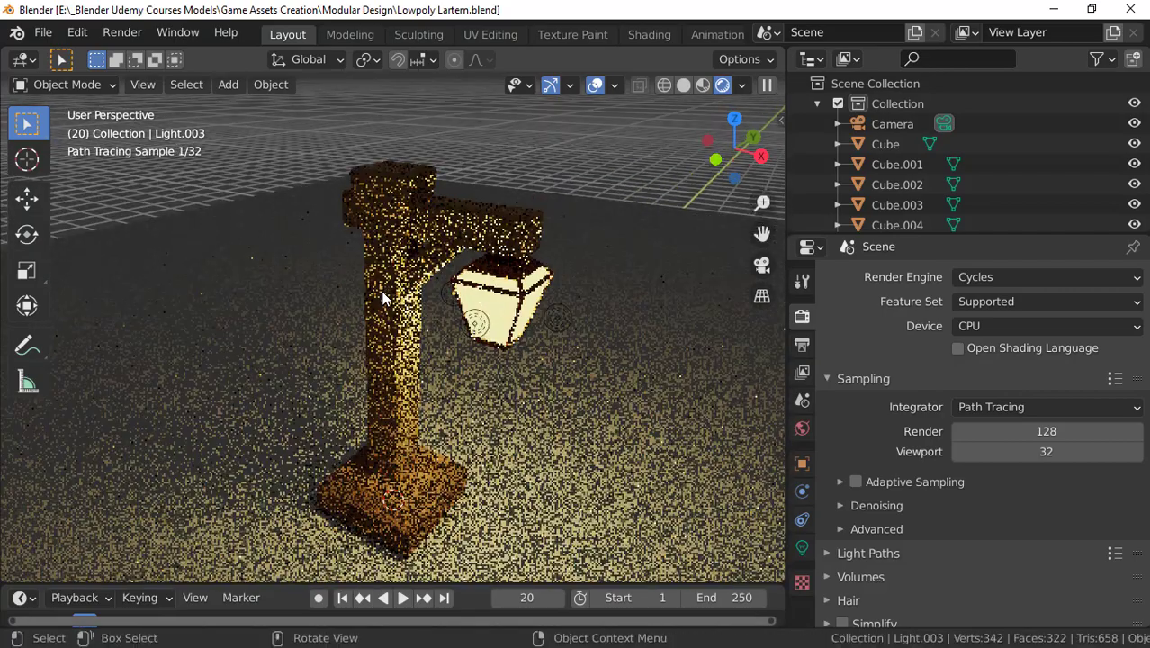
key("KP_0")
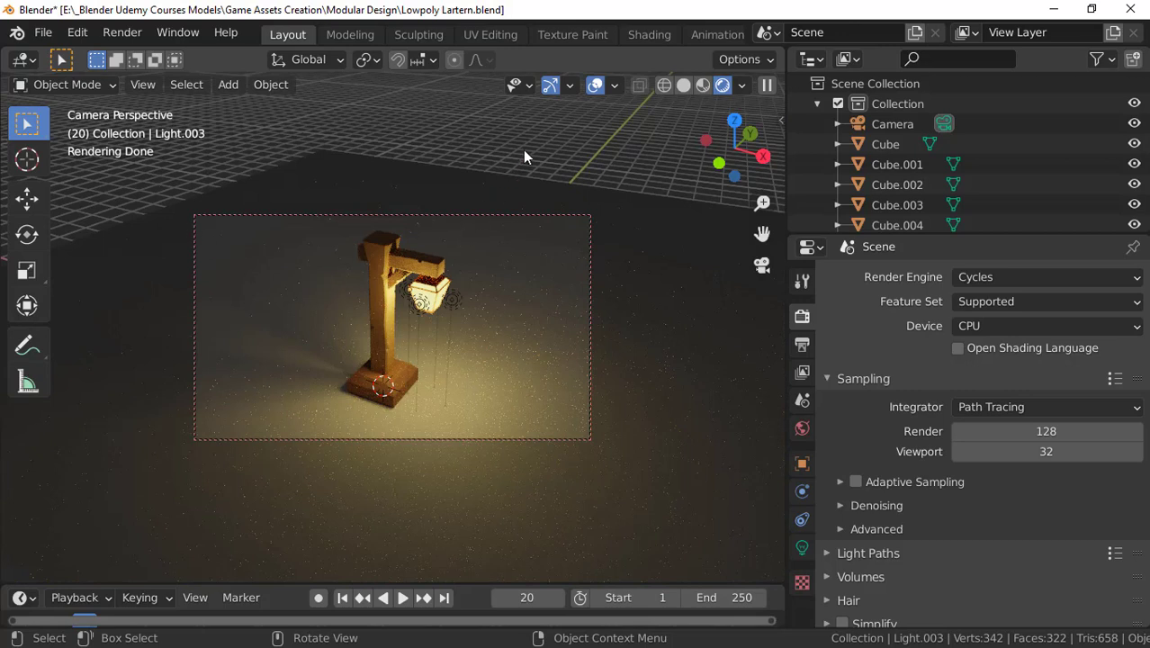
middle_click_drag(430, 257, 373, 381)
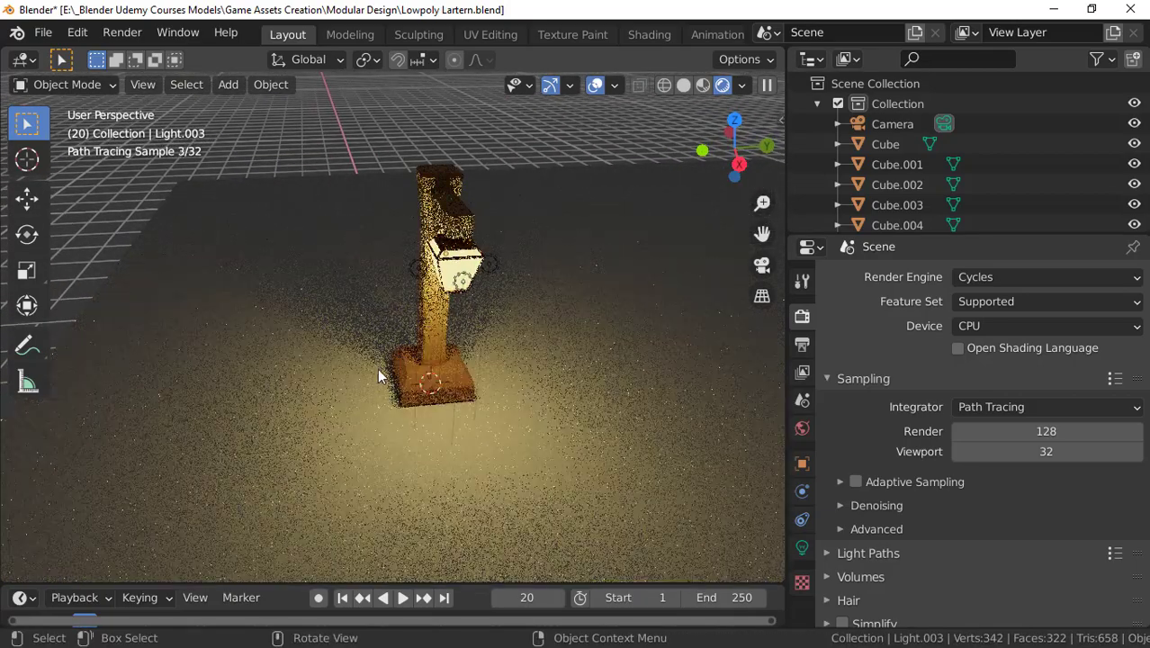